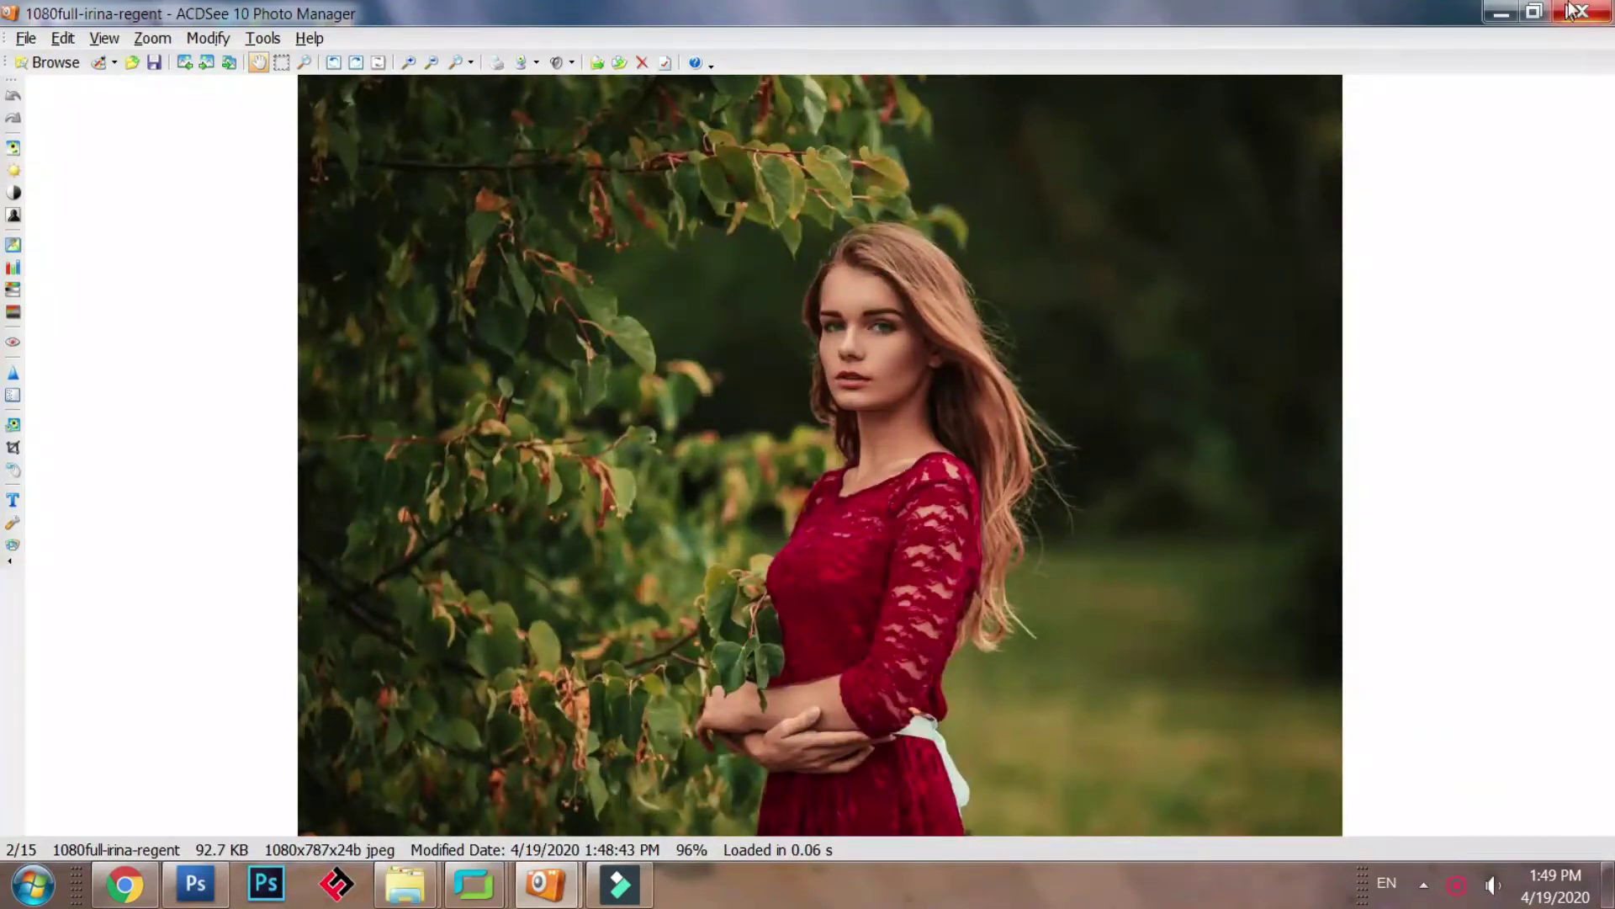
Close the ACDSee image viewer and Photoshop CS3, and start Photoshop CC 2015.
click(1582, 12)
click(284, 885)
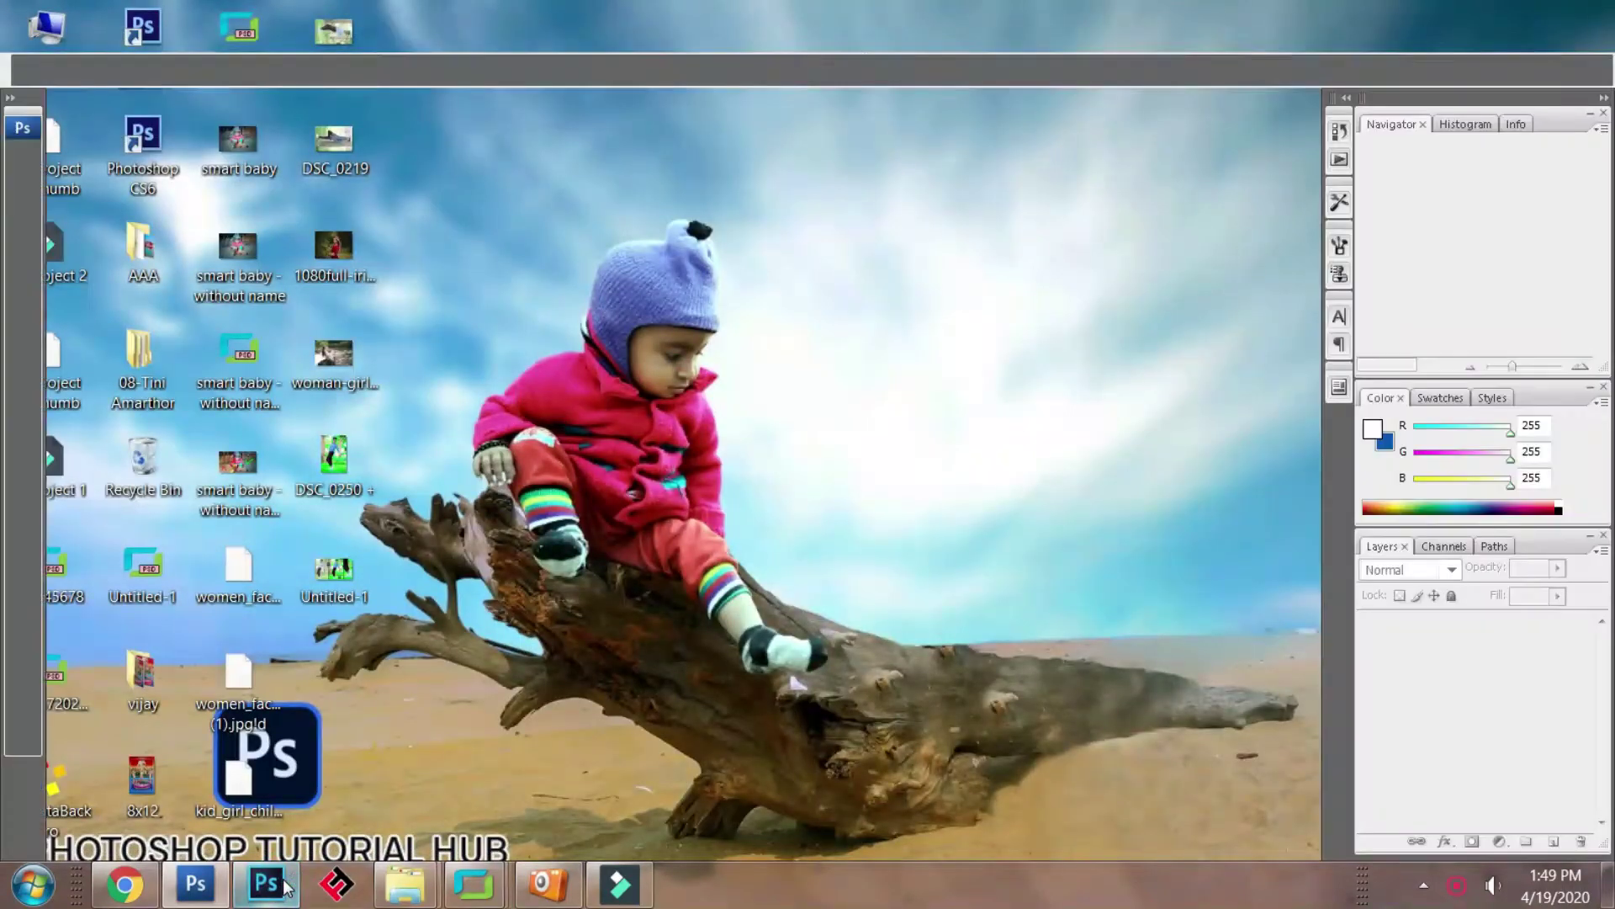
click(1563, 13)
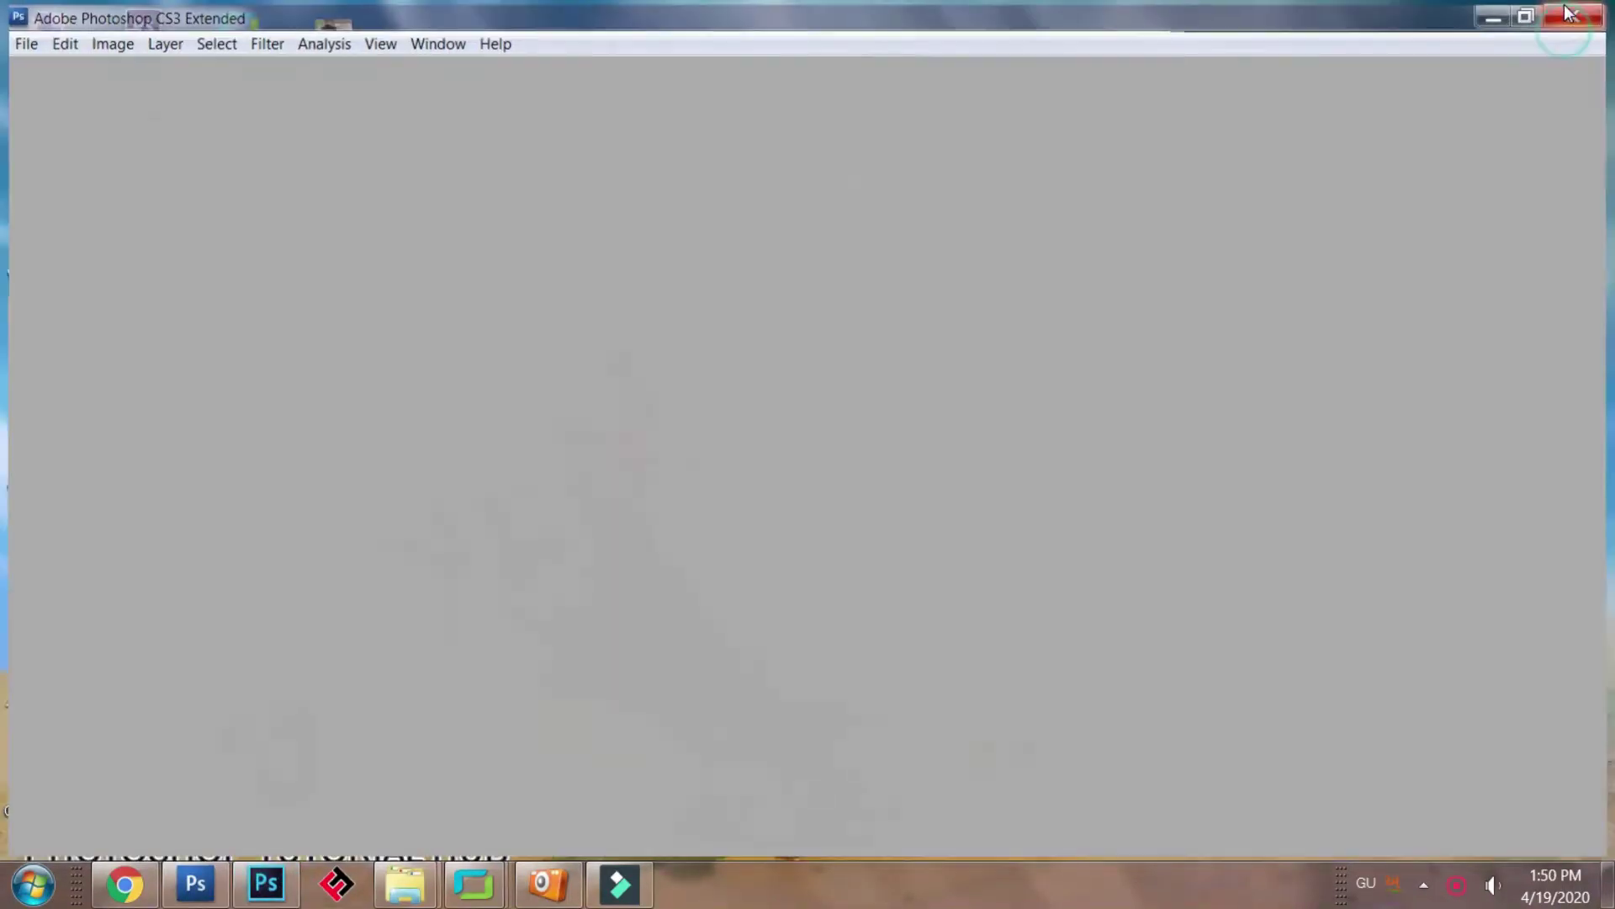
click(266, 883)
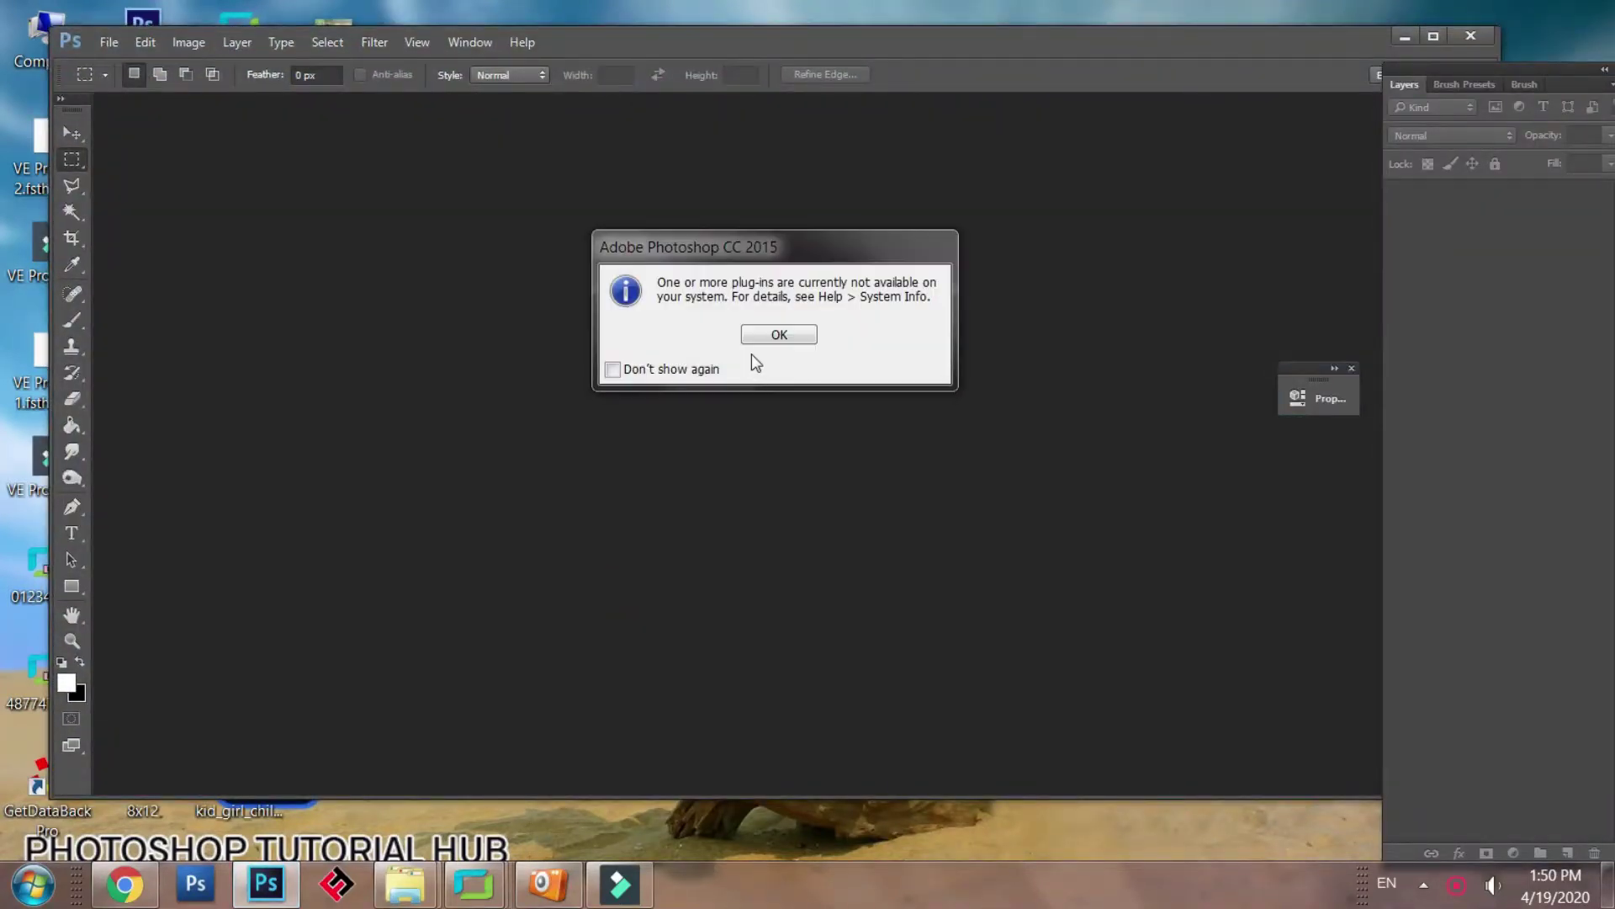
Dismiss the plug-in notice, close the floating Properties panel and maximize the Photoshop window.
click(779, 334)
click(1349, 368)
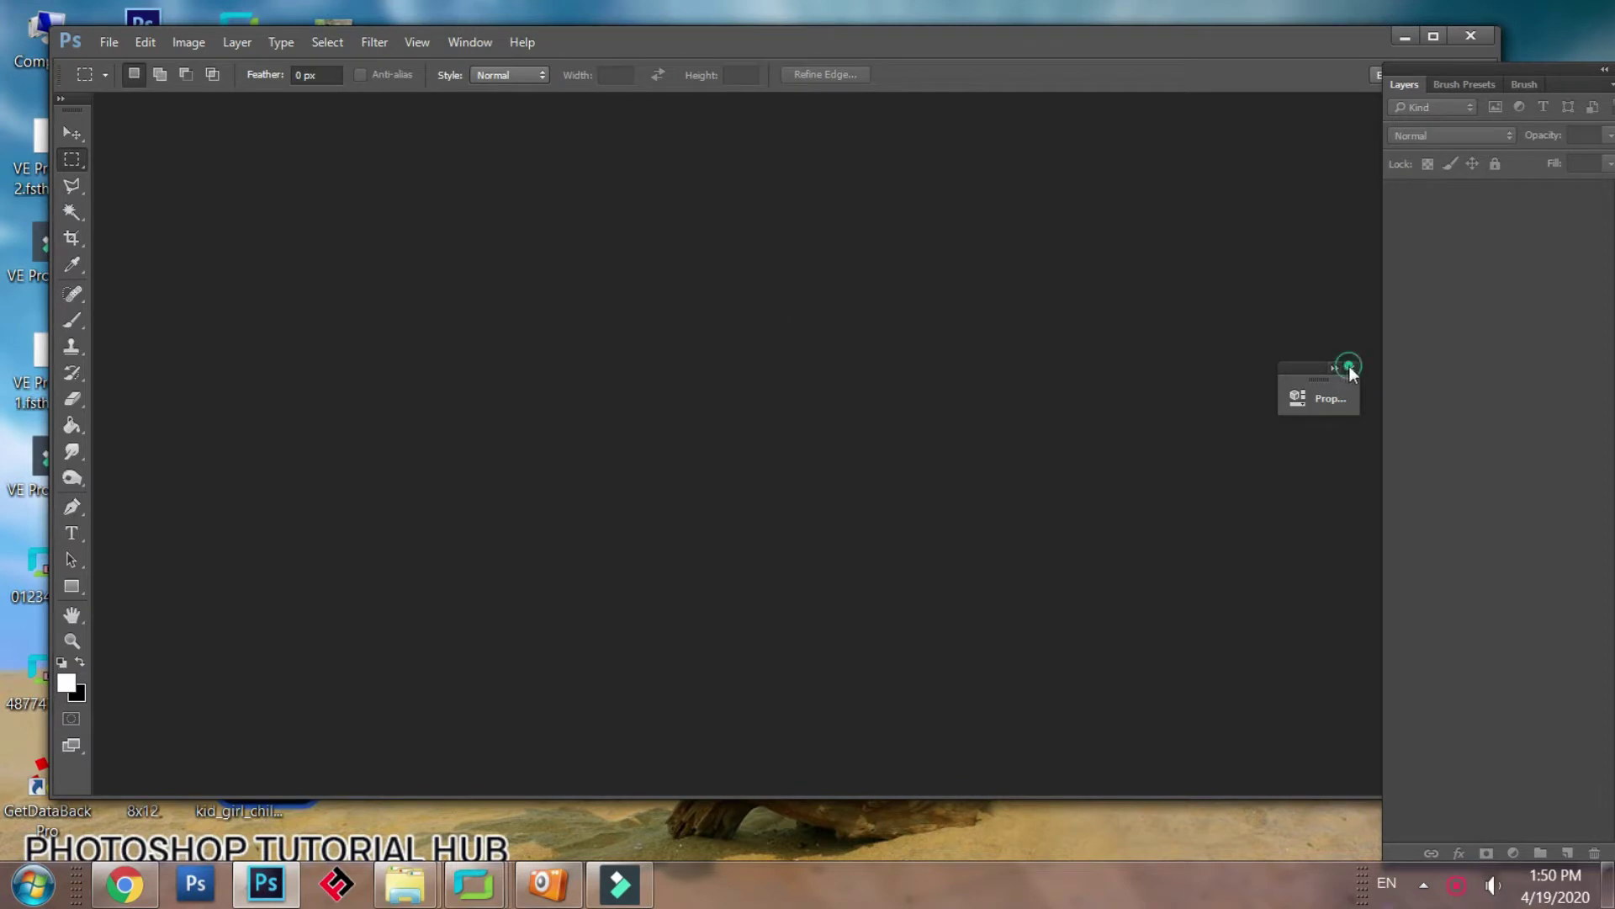
click(1435, 38)
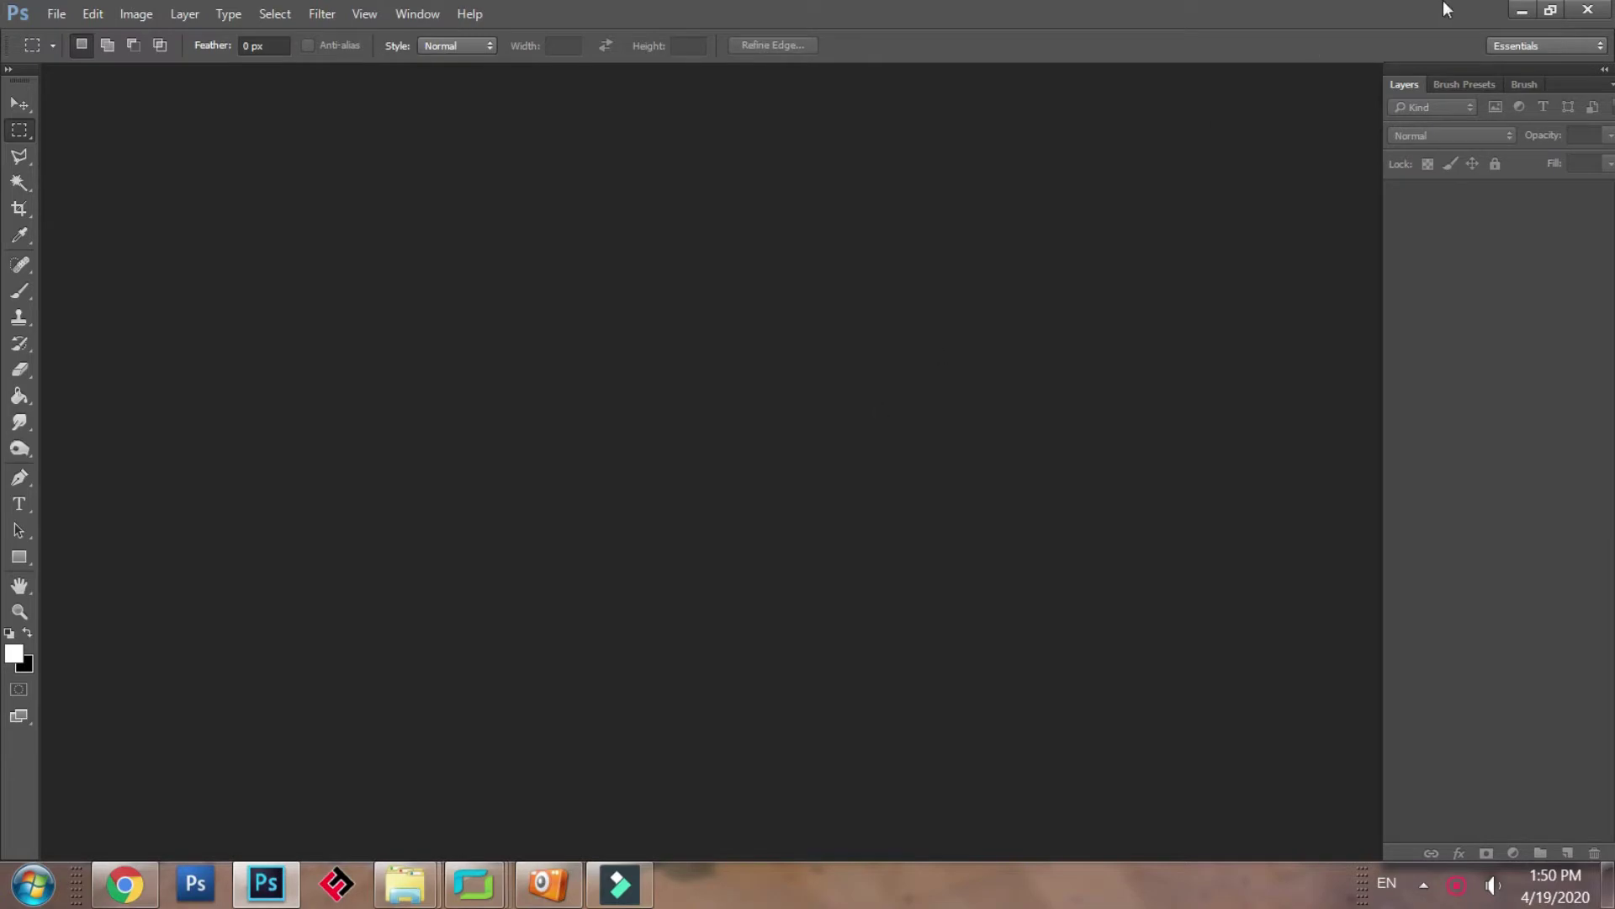
Bring the desktop image 1080full-irina-regent into Photoshop and open it from the Camera Raw dialog without adjustments.
click(265, 881)
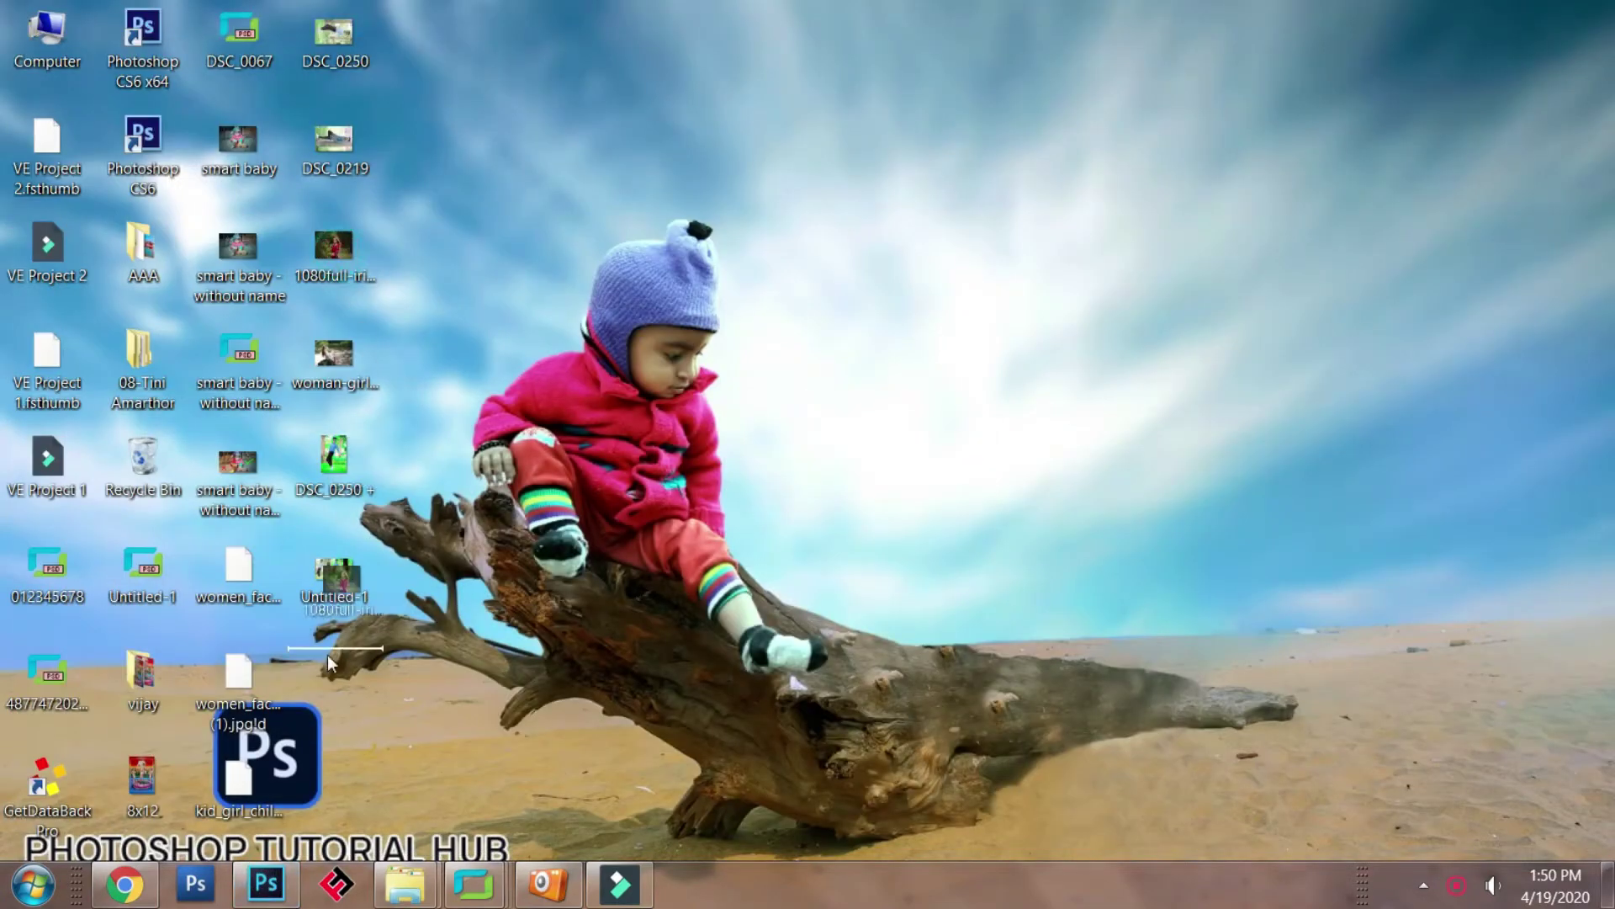
click(266, 882)
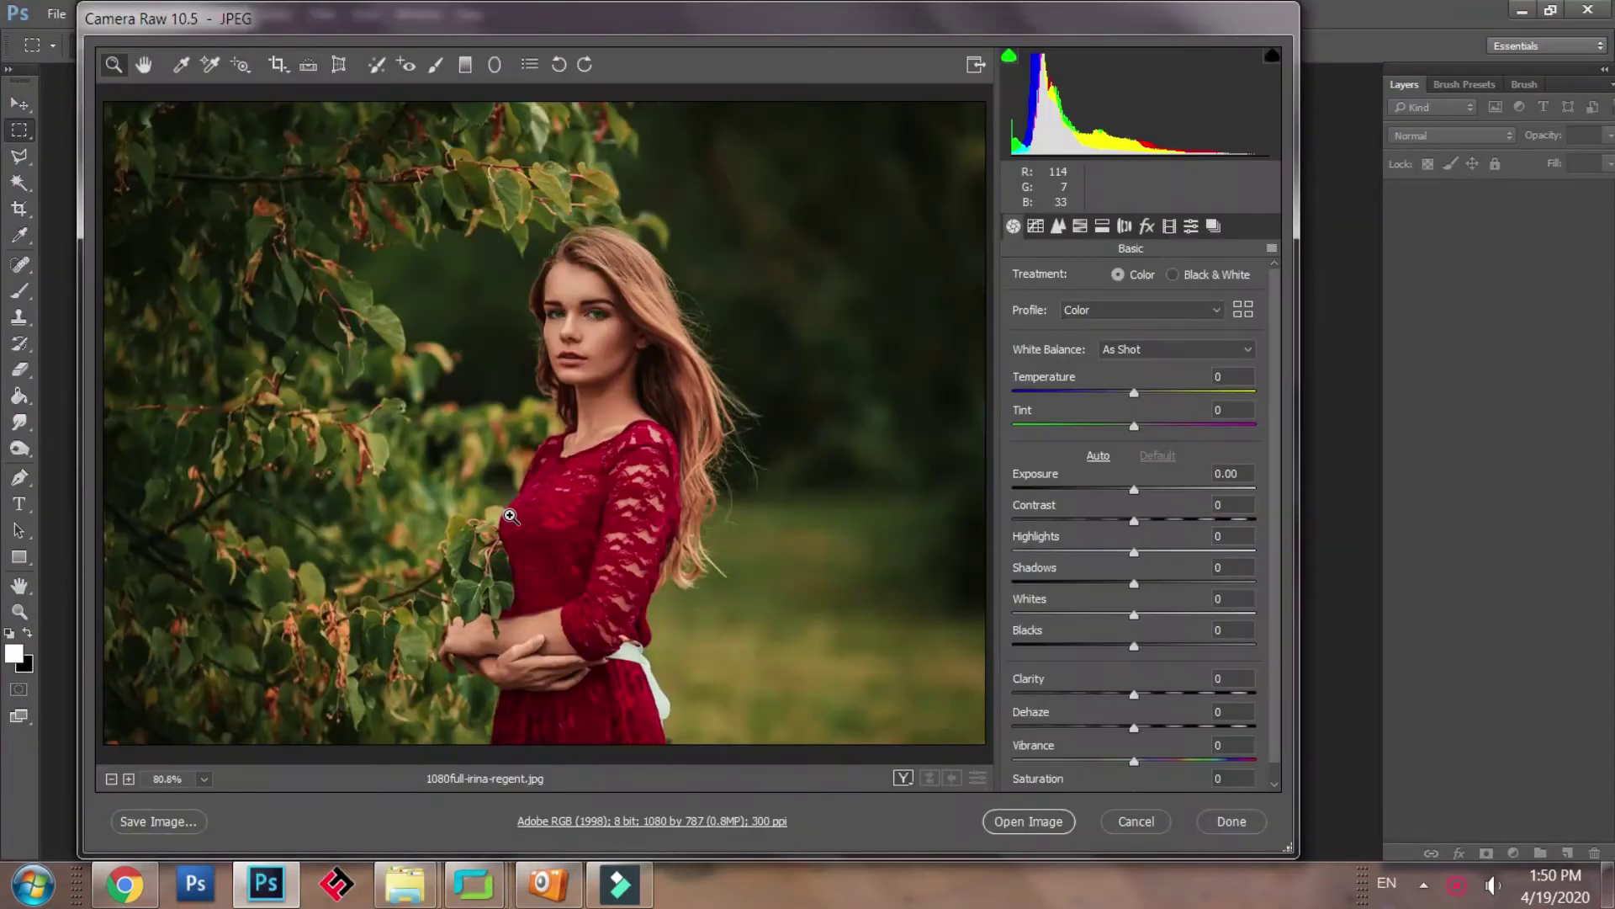
click(1018, 820)
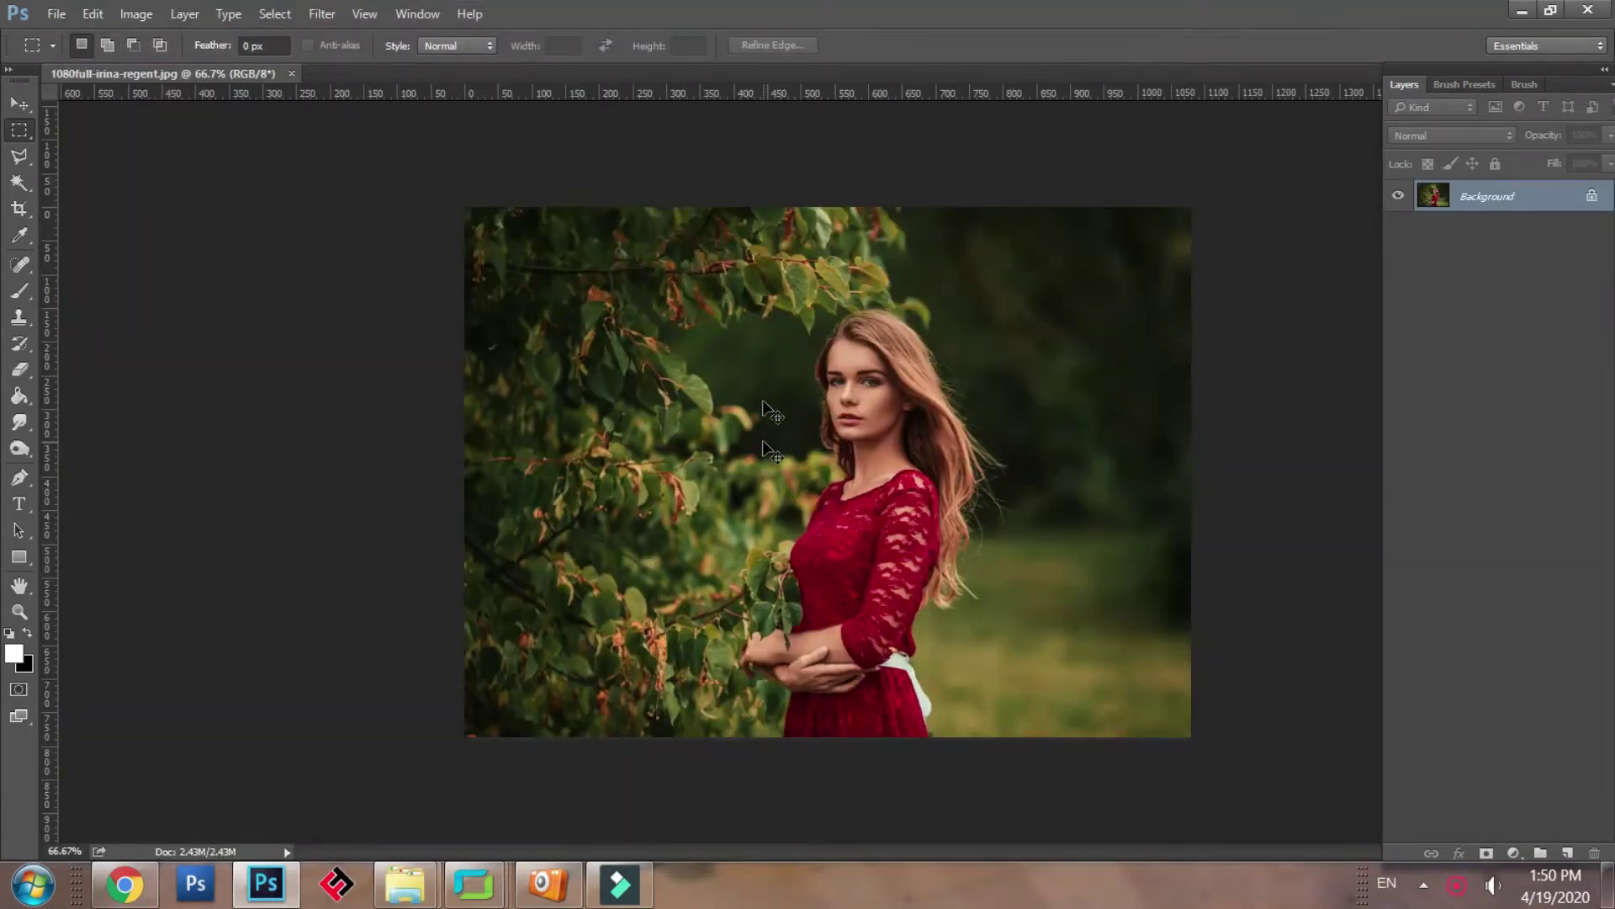
key(ctrl+plus)
key(ctrl+minus)
right_click(379, 282)
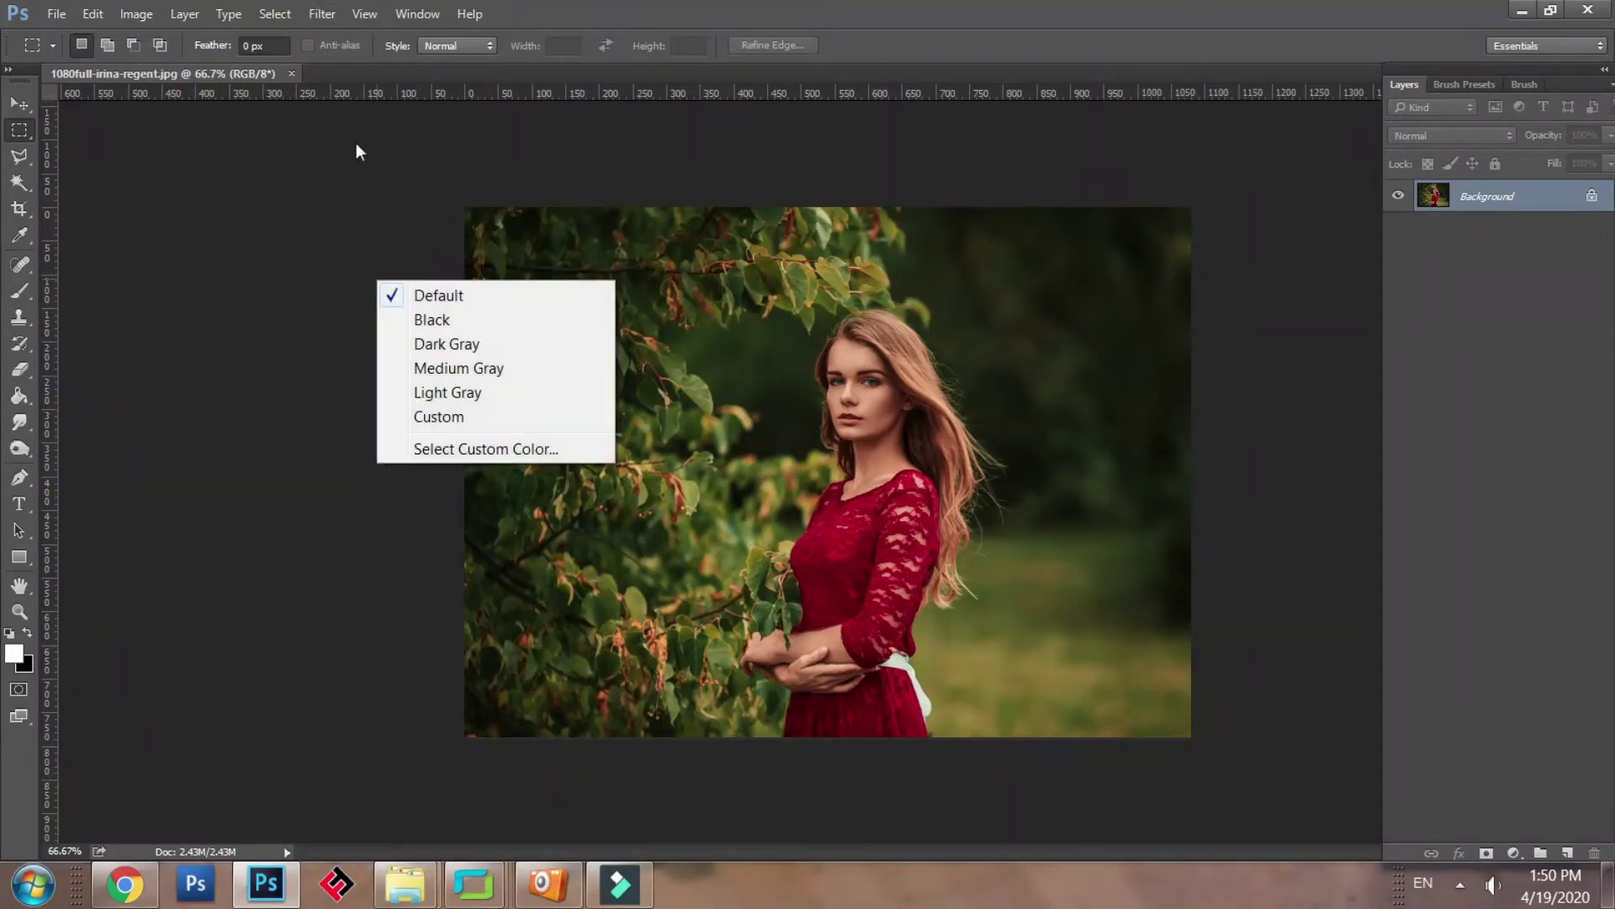
click(352, 176)
Open the Camera Raw Filter and sample the woman's eye with the White Balance tool, giving Temperature -22 and Tint -10.
click(322, 13)
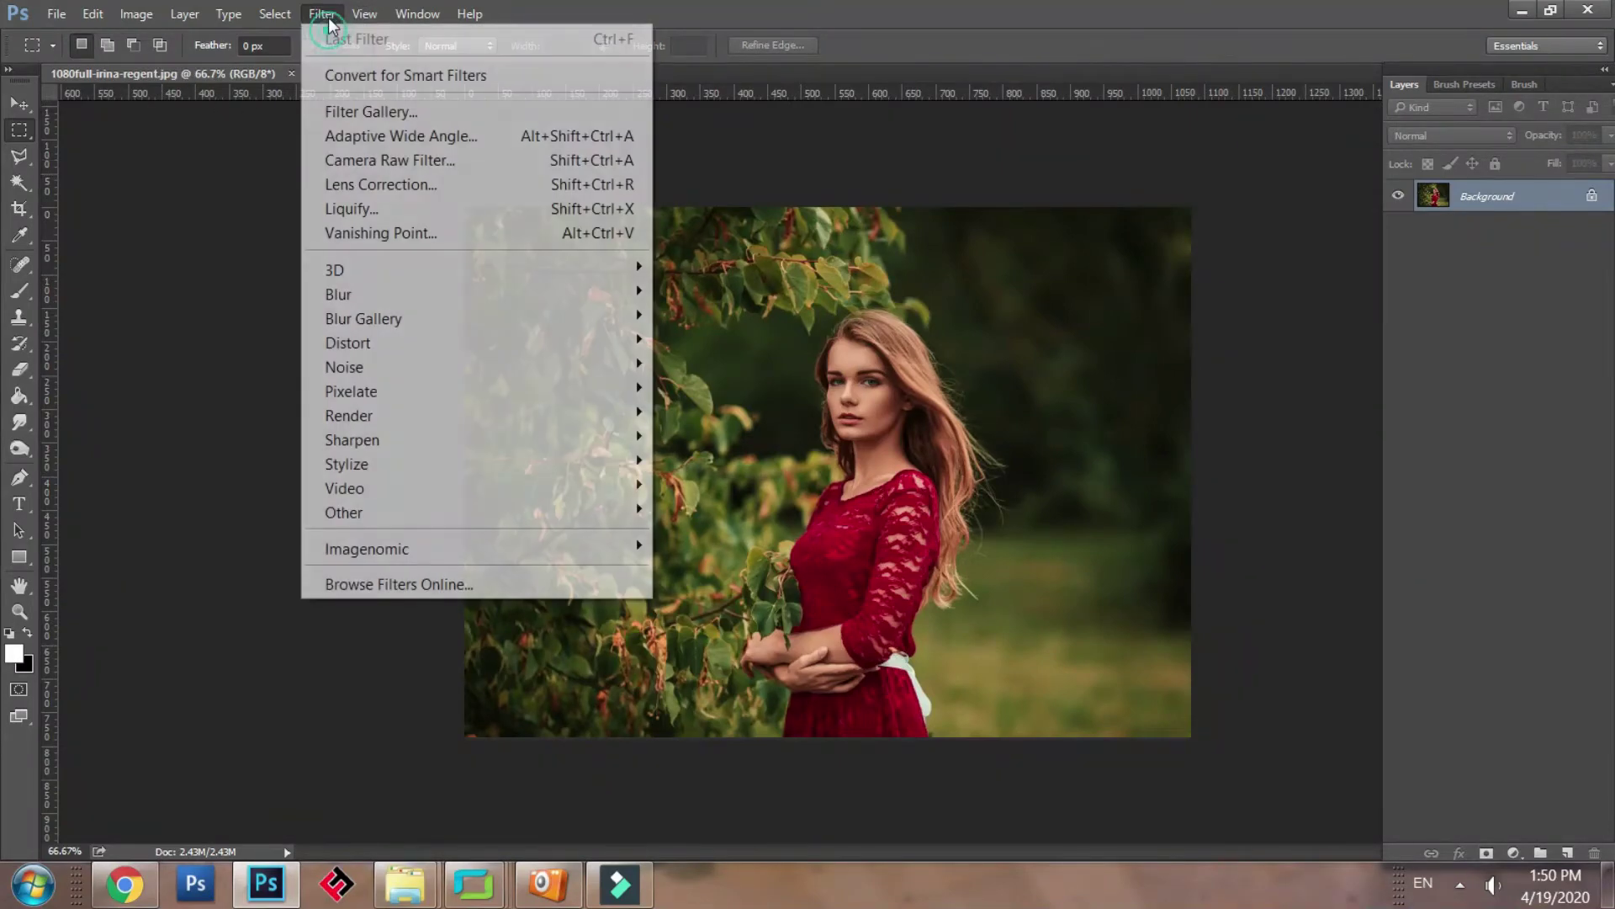
click(393, 161)
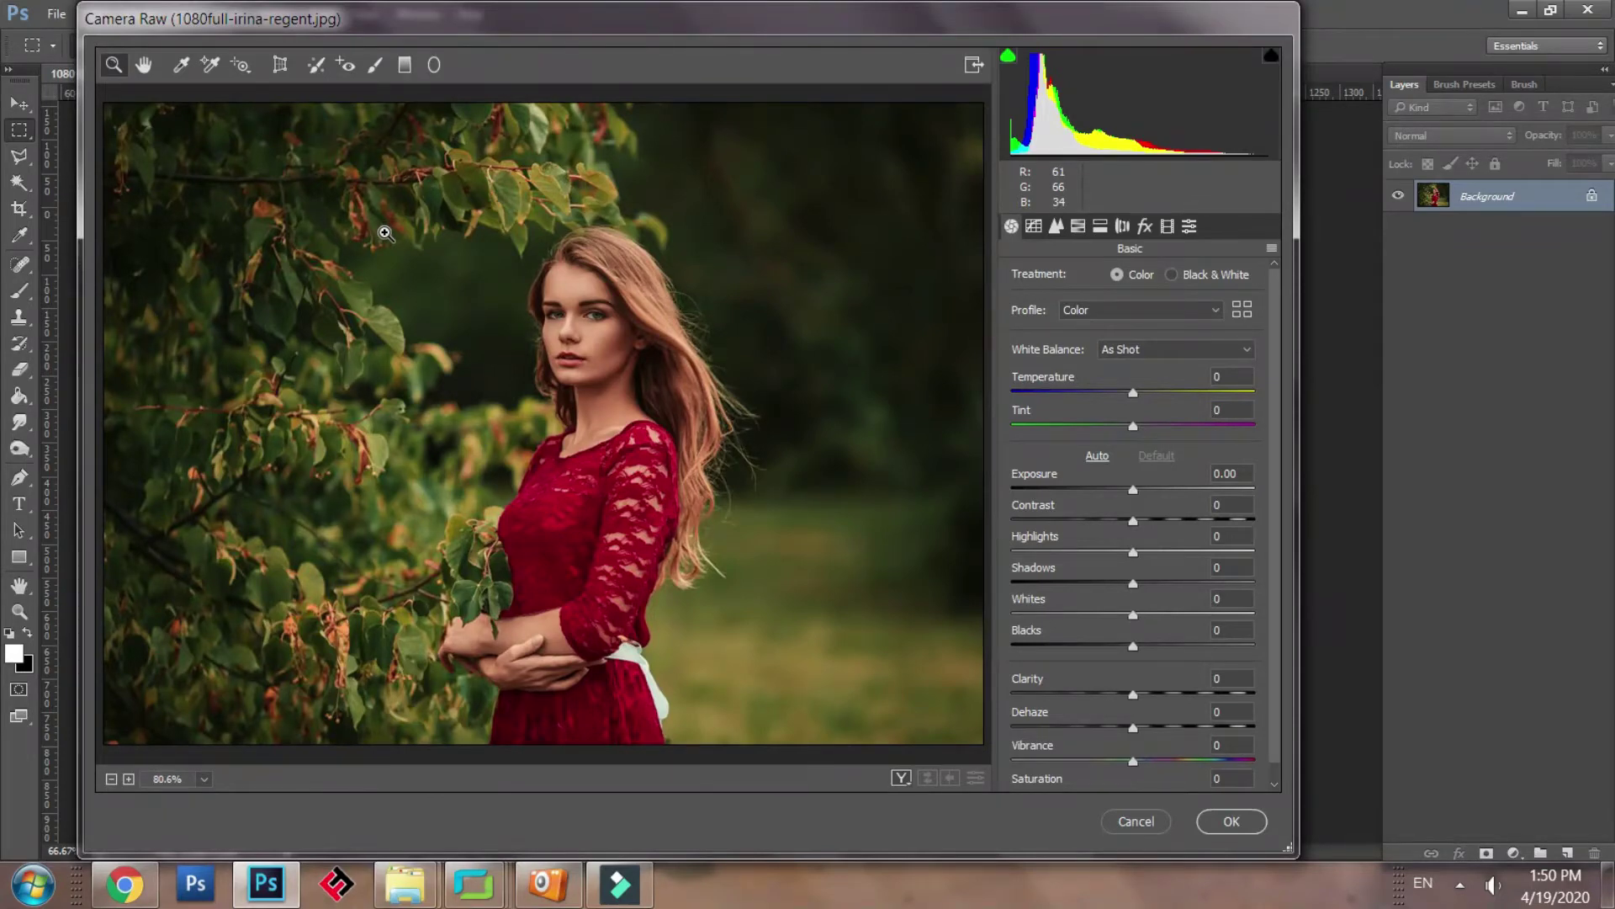
click(180, 65)
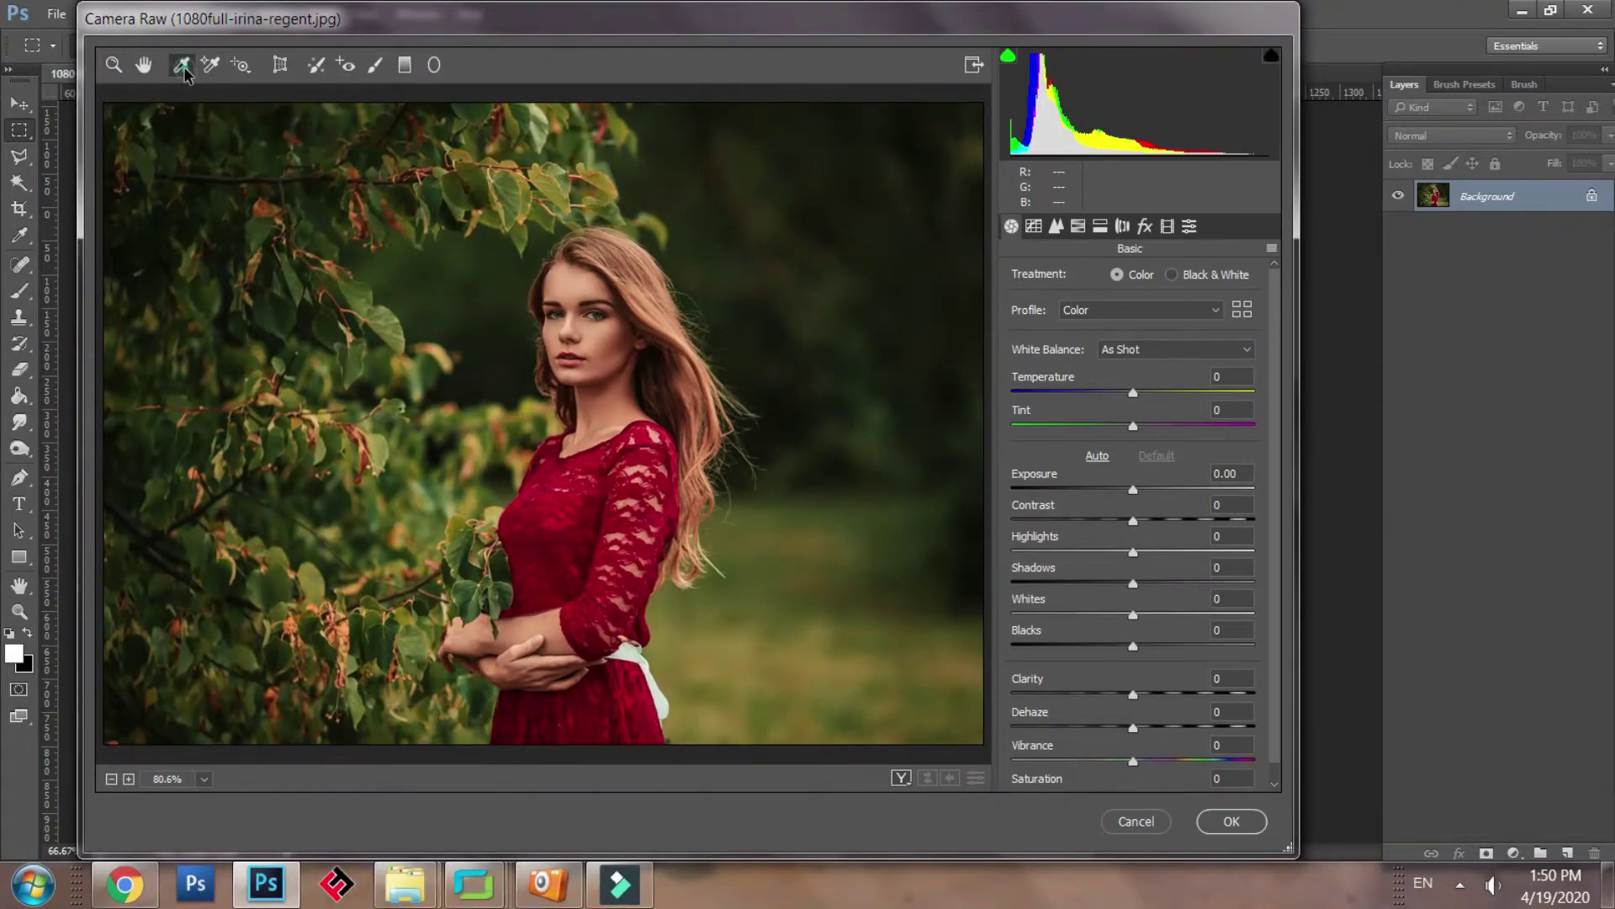
click(592, 305)
ctrl+click(812, 202)
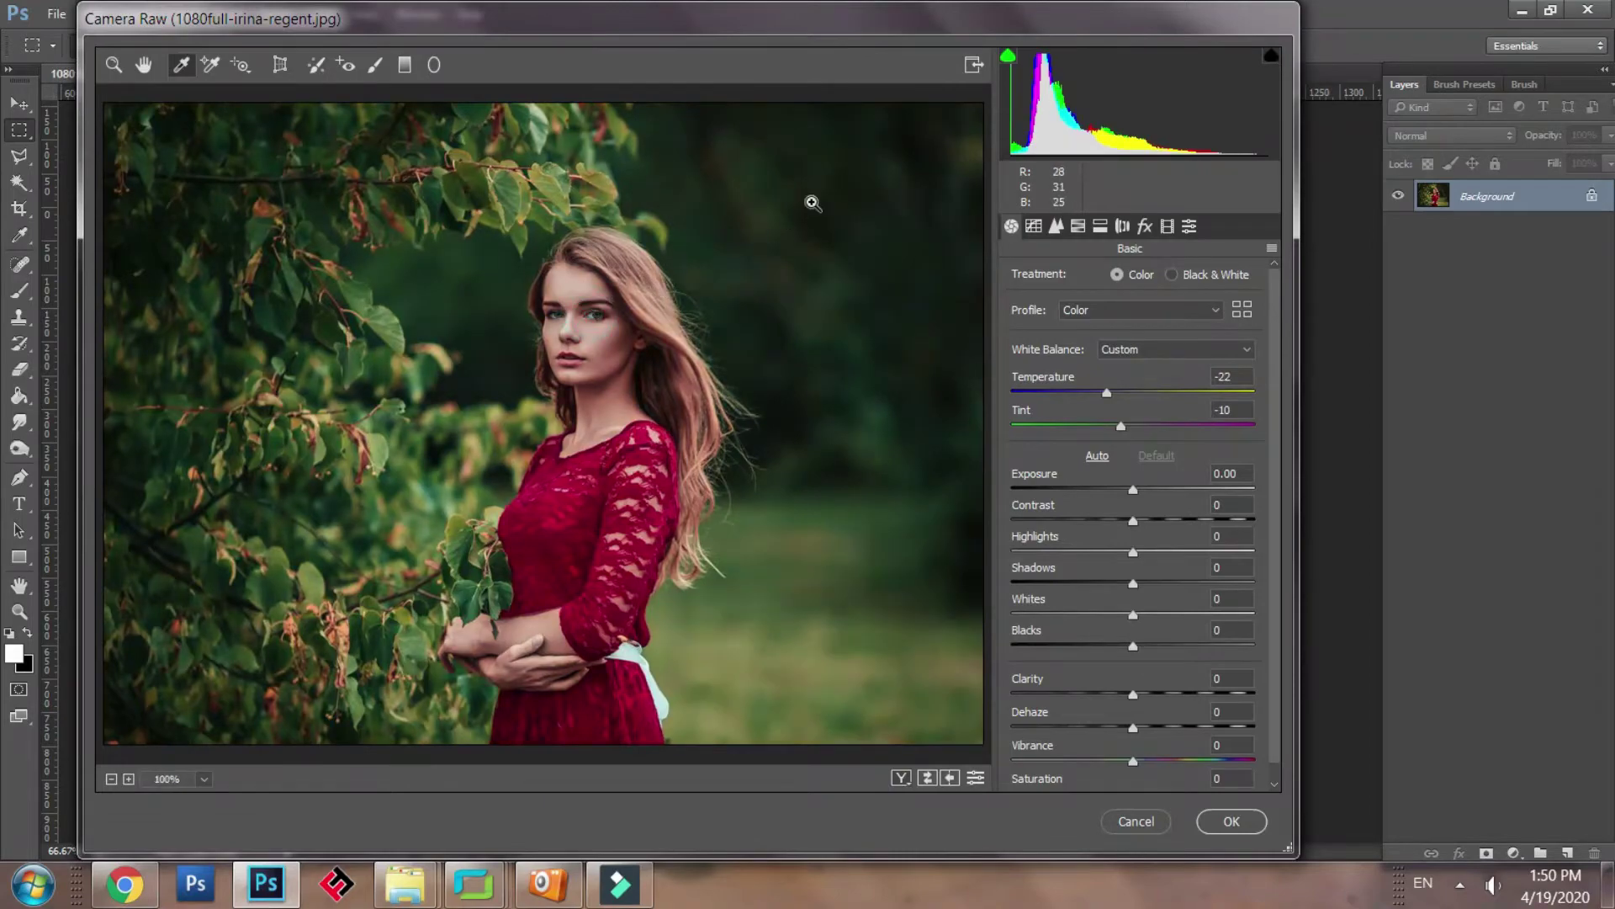
key(ctrl+plus)
key(ctrl+plus)
drag(673, 290, 669, 530)
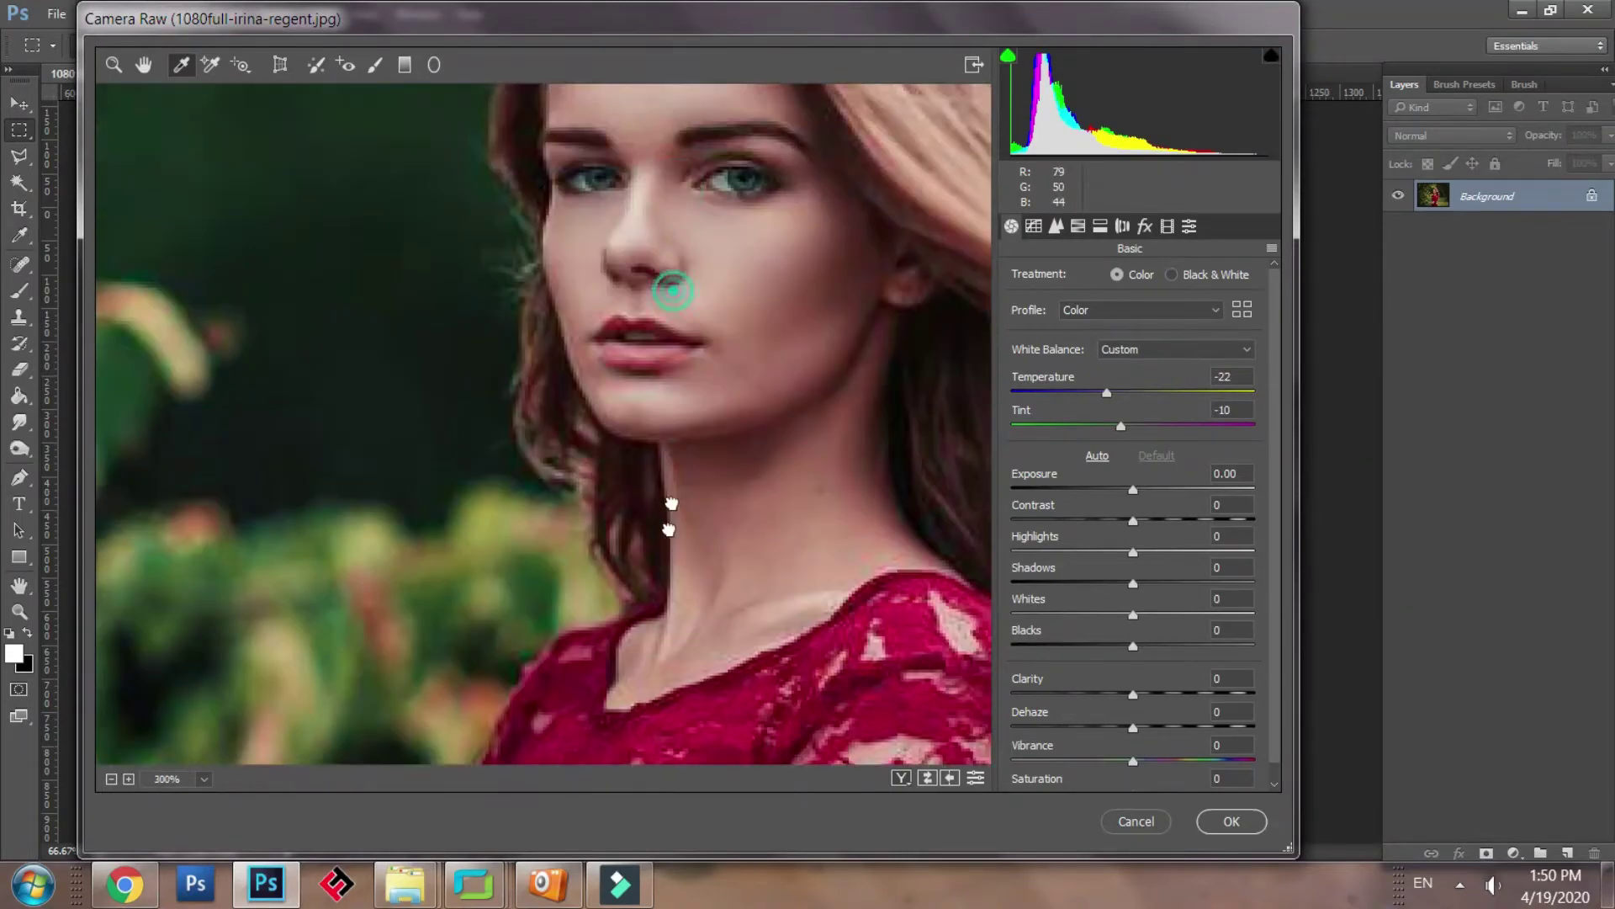
key(ctrl+minus)
key(ctrl+minus)
key(ctrl+minus)
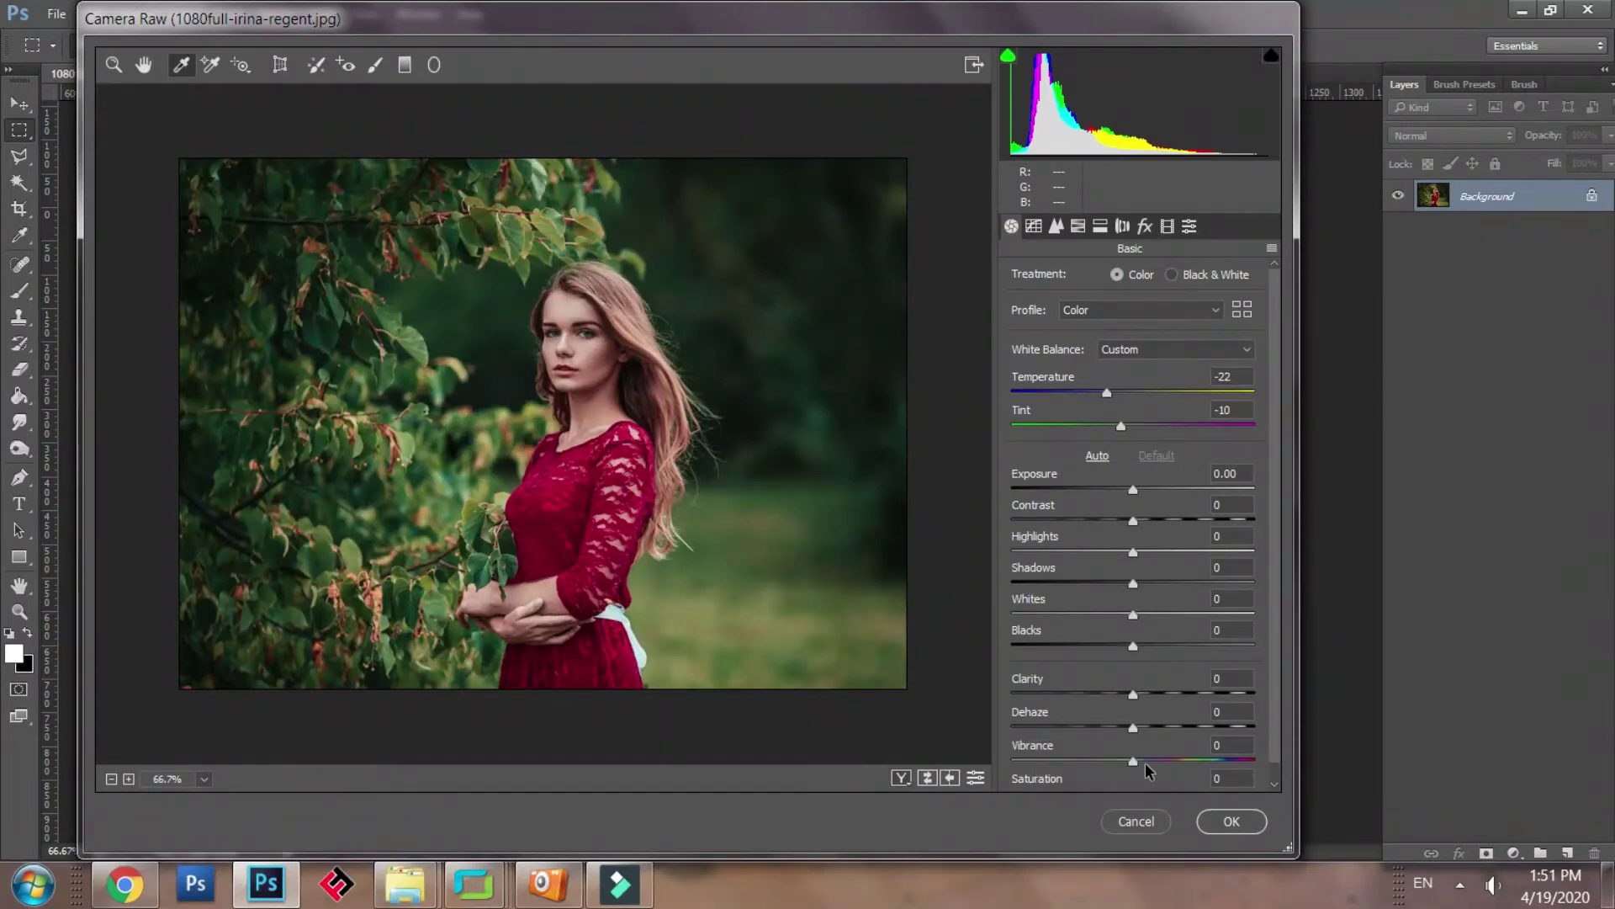
Raise the photo's overall Saturation to +86 in the Basic adjustments.
drag(1276, 594, 1276, 685)
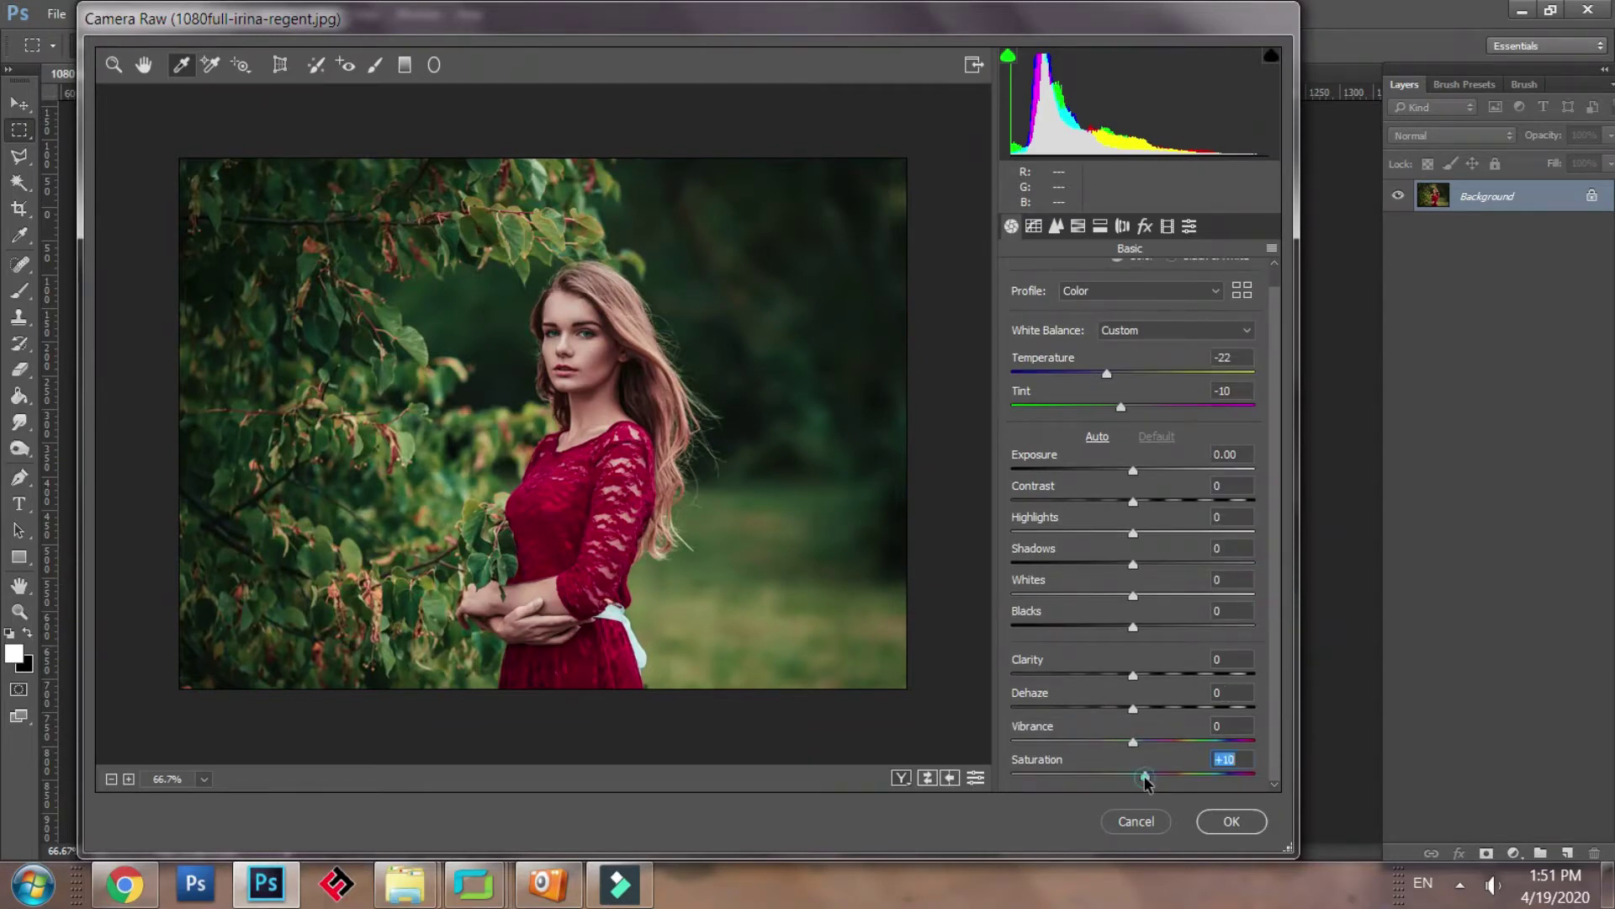
drag(1145, 781, 1188, 779)
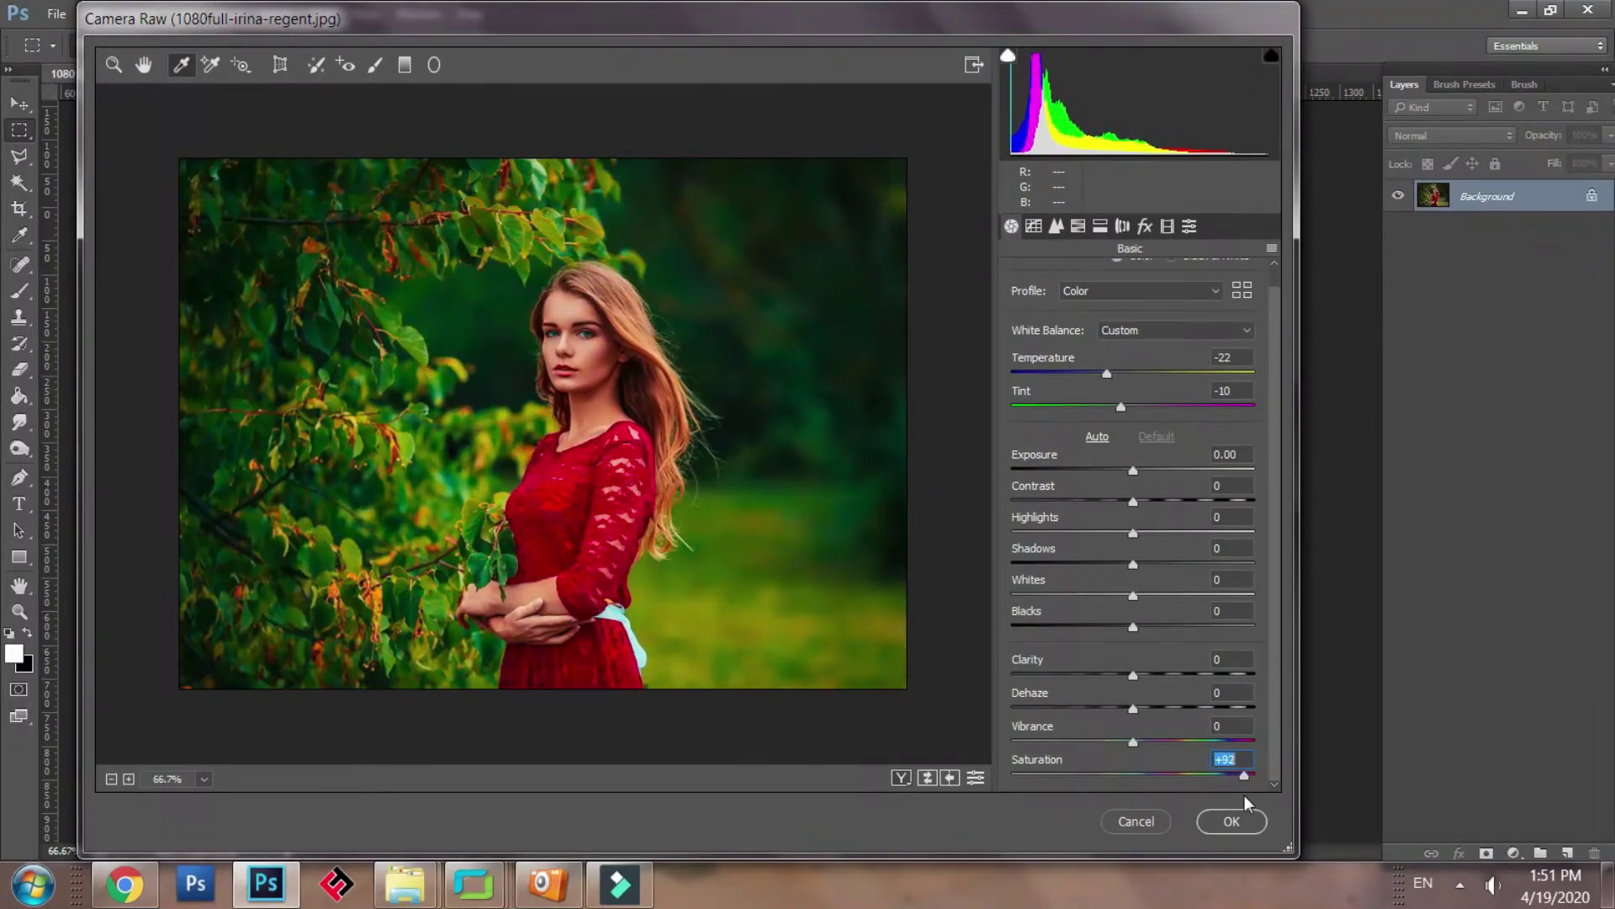
key(Down)
key(Down)
key(Down)
key(Down)
key(Down)
key(Down)
Set Vibrance to +42, Shadows to +47, Blacks to -19 and Highlights to -71.
click(1132, 745)
drag(1200, 749, 1184, 751)
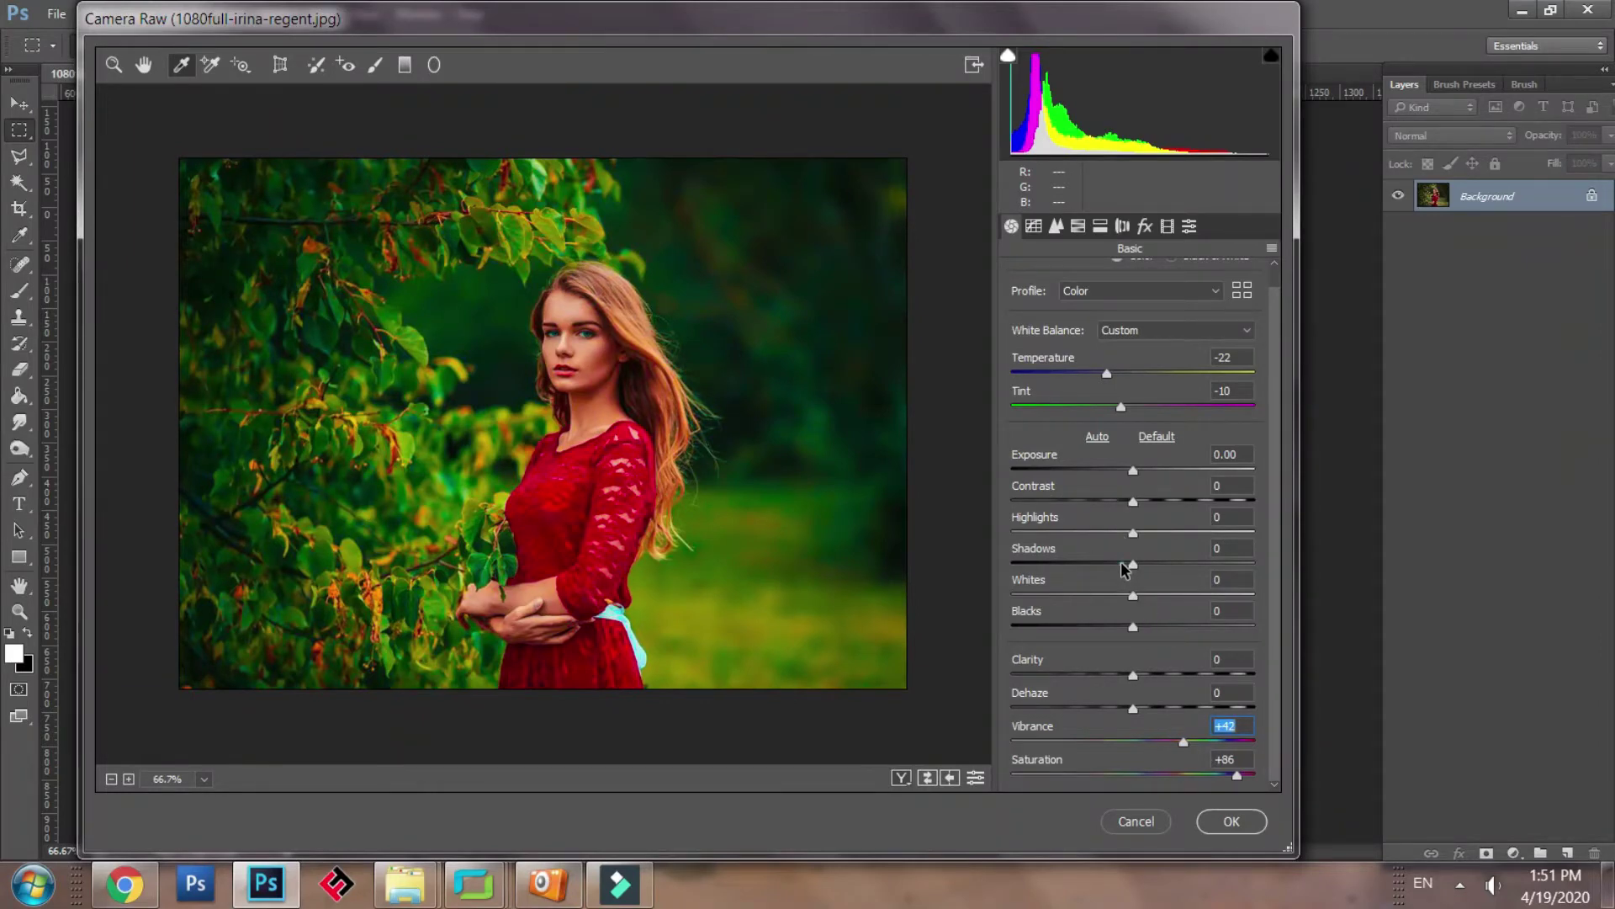
drag(1126, 571, 1112, 626)
drag(1136, 533, 1048, 533)
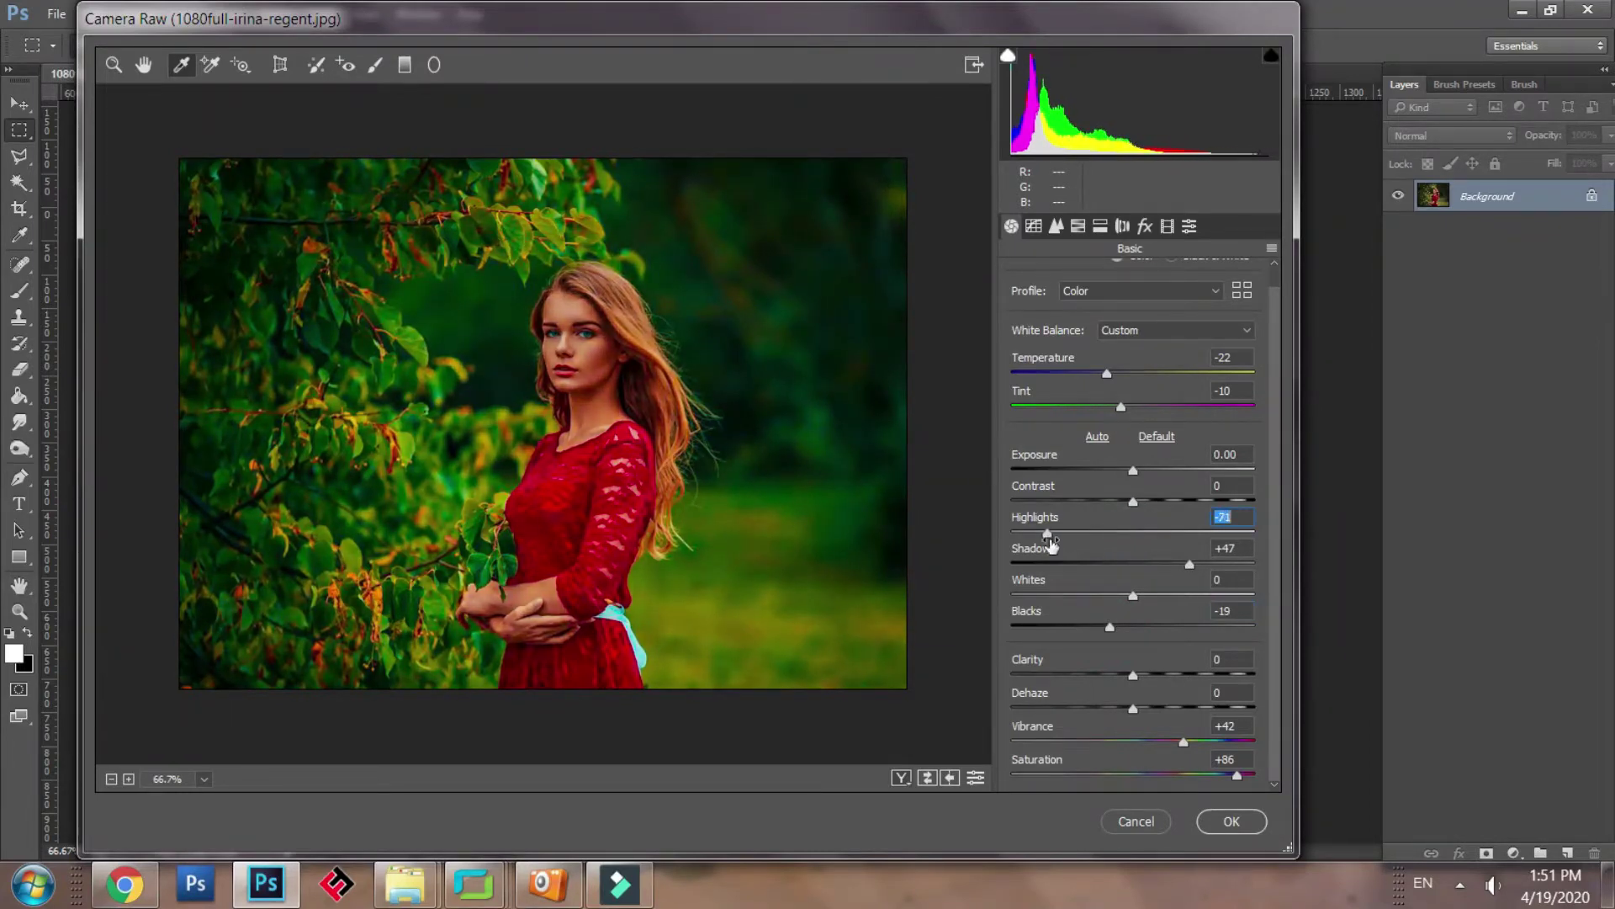
In the Calibration settings, set the Blue Primary hue to -61 and fine-tune the Blue Primary saturation slightly.
click(1167, 226)
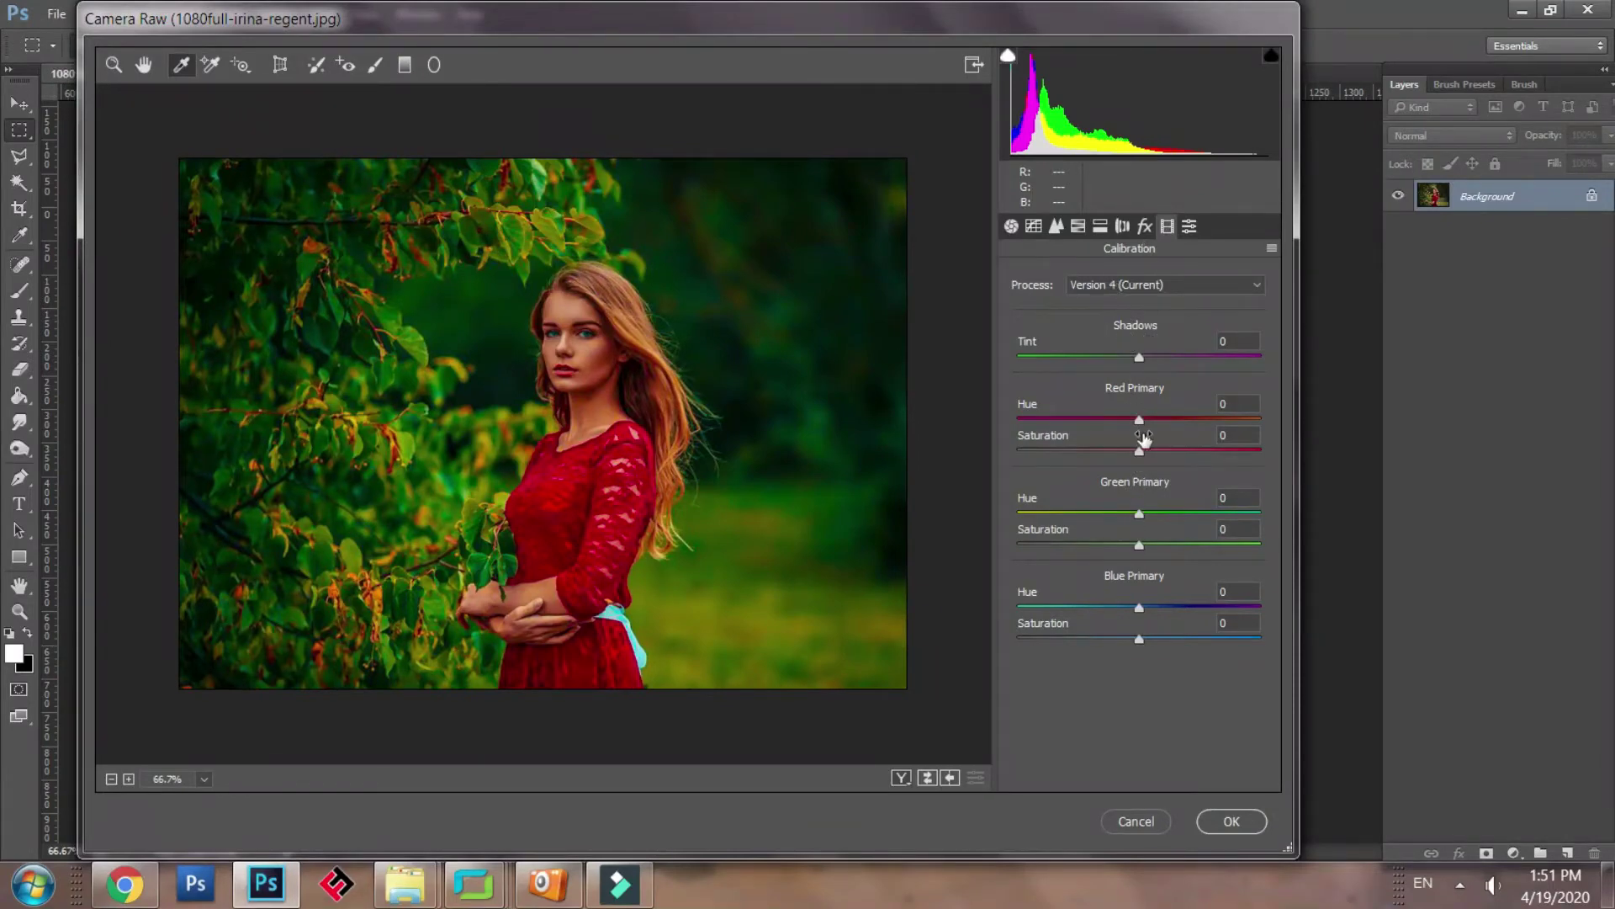
drag(1098, 598, 1062, 591)
click(1139, 640)
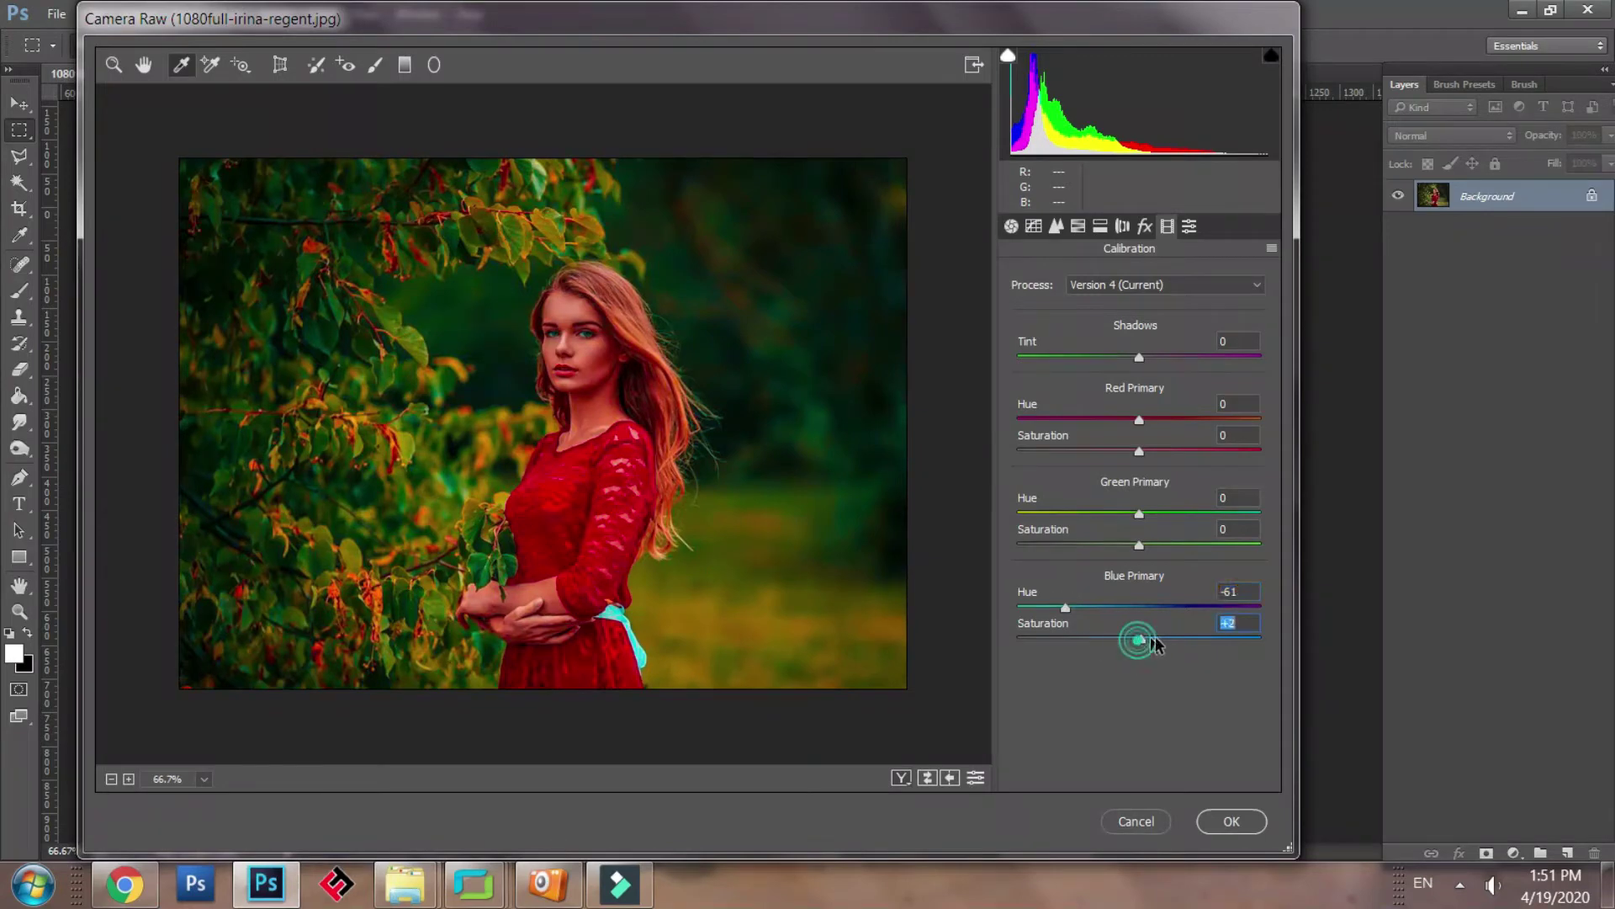
mouse_move(1128, 641)
mouse_down()
mouse_move(1091, 641)
mouse_move(1134, 641)
mouse_up()
click(1147, 641)
In the HSL adjustments, set the hue of Reds to -6, Oranges to +17, Yellows to +5 and Greens to +57.
click(1034, 225)
click(1054, 226)
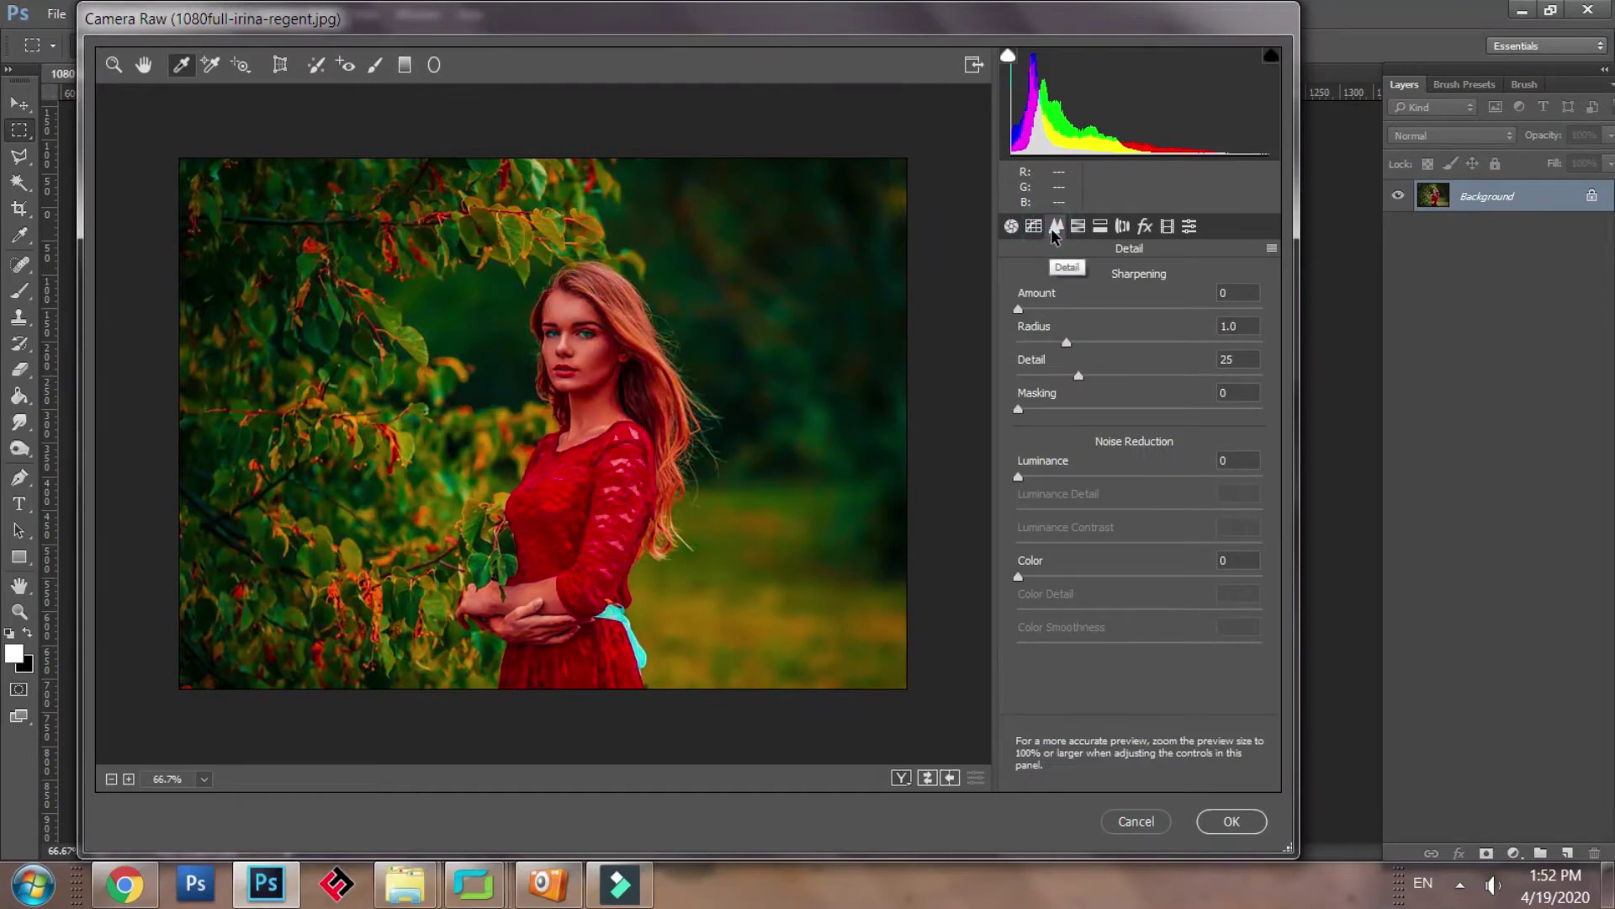
click(1077, 225)
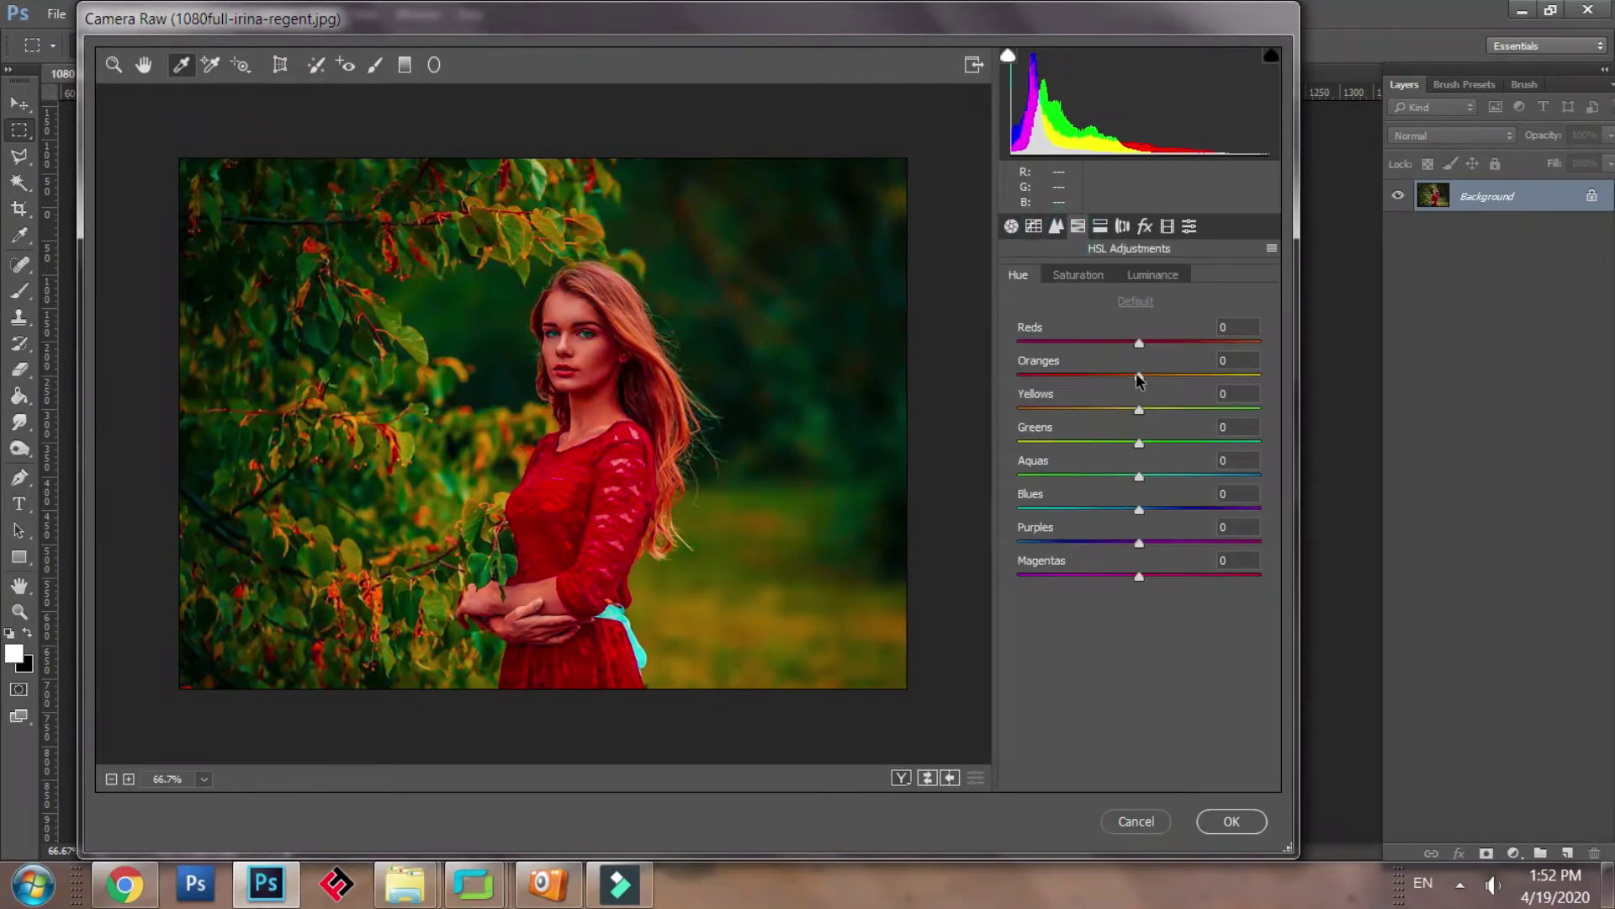
mouse_move(1137, 380)
mouse_down()
mouse_move(1250, 392)
mouse_move(1087, 381)
mouse_move(1120, 397)
mouse_up()
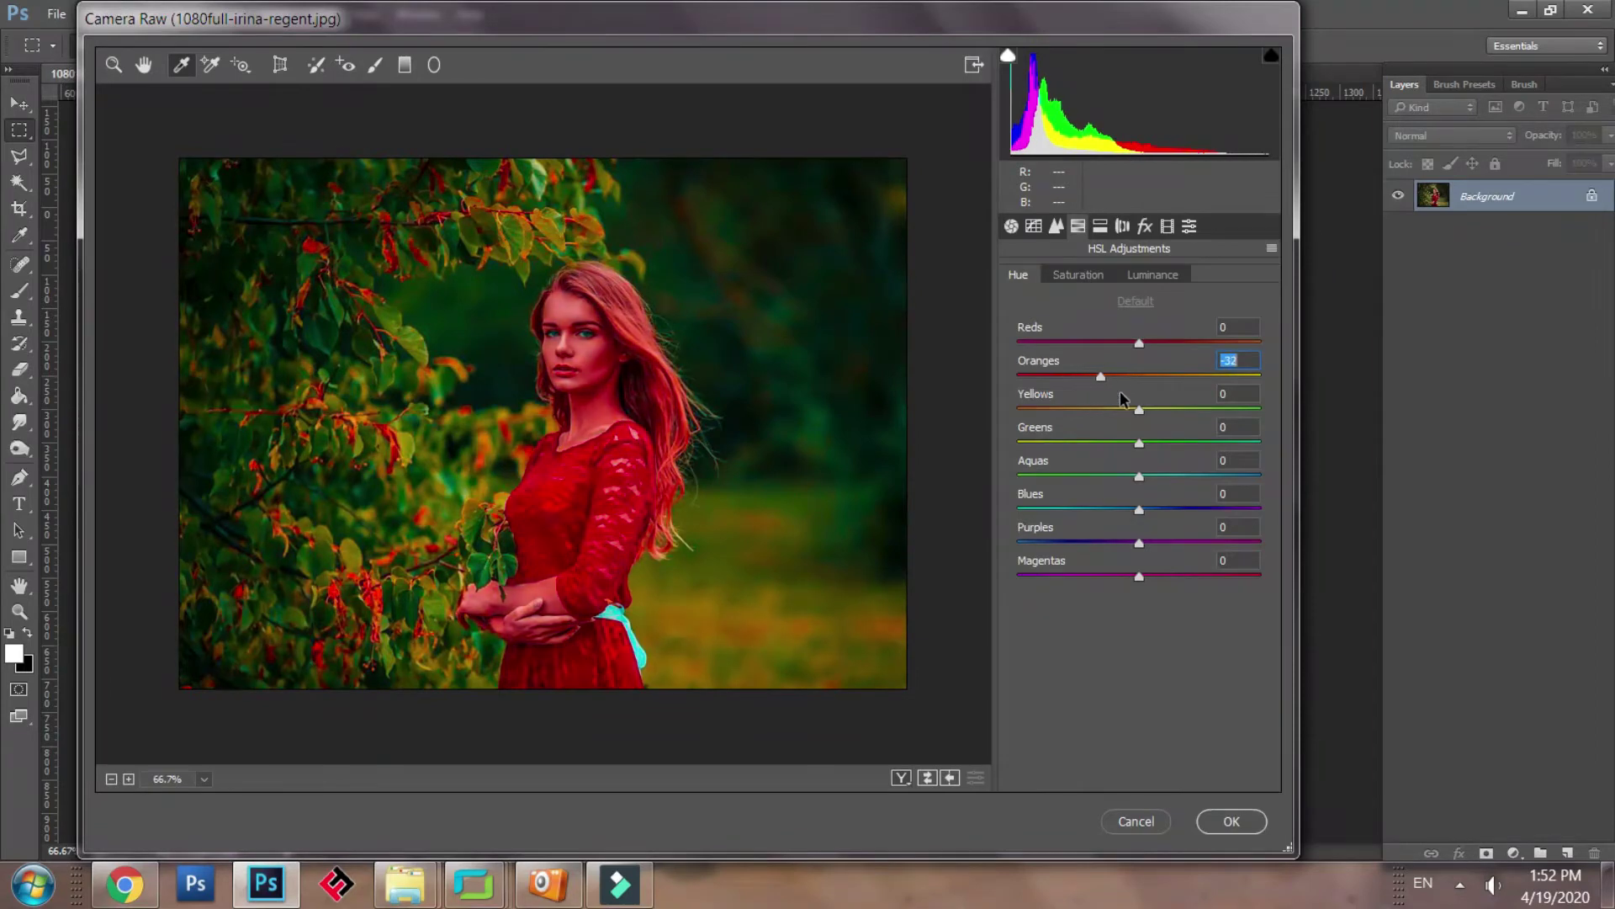
drag(1141, 342, 1277, 477)
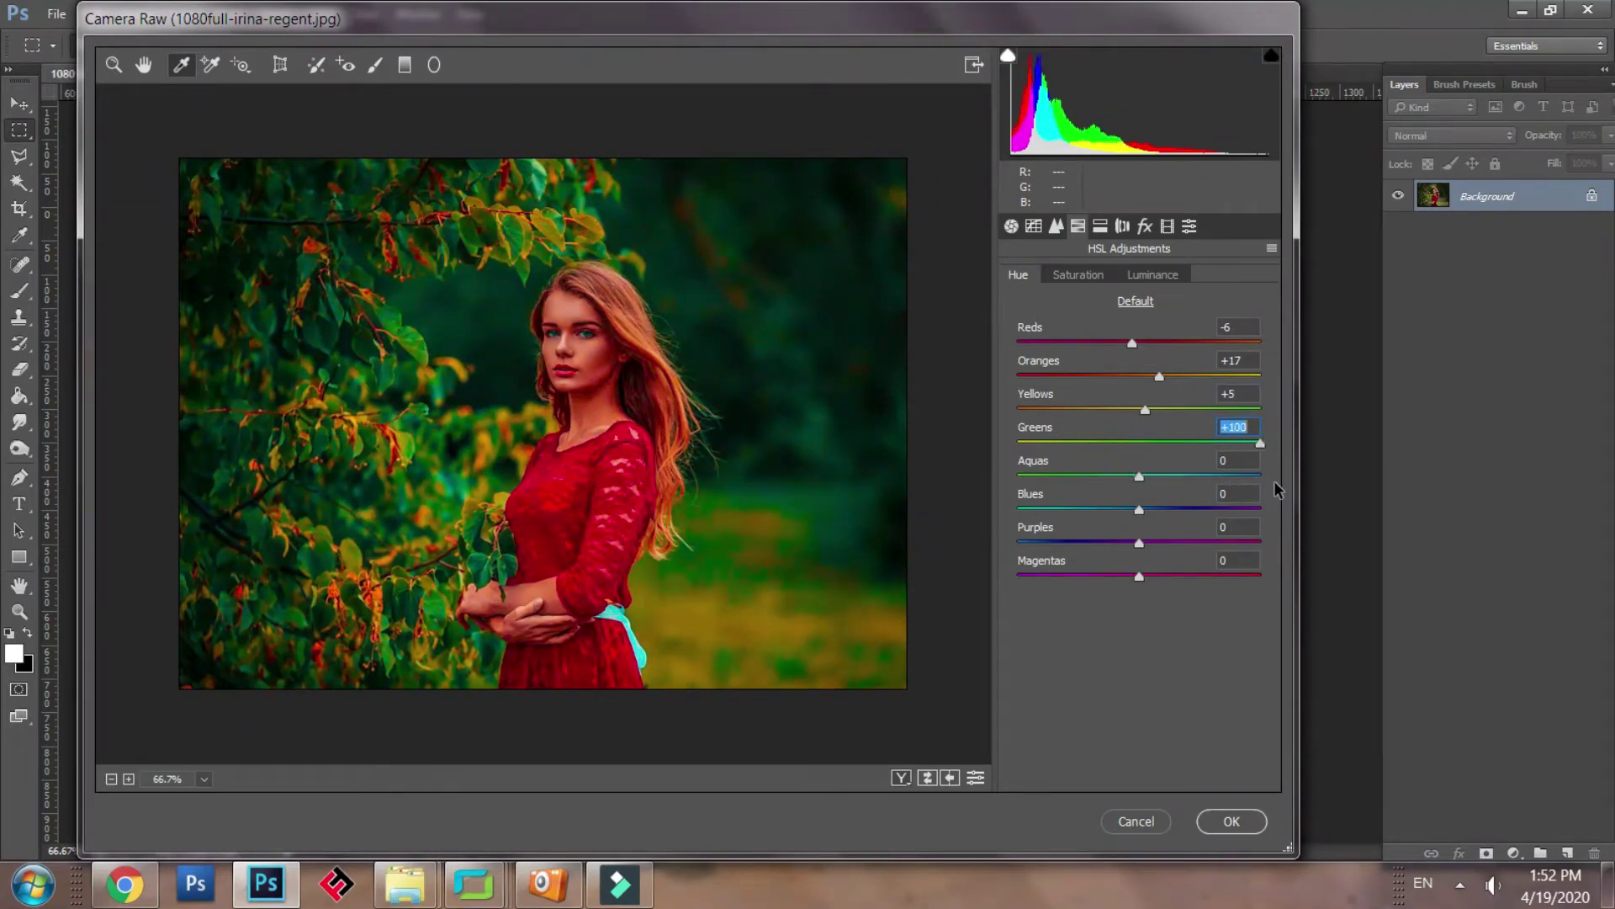
key(Down)
key(Down)
key(Down)
click(1231, 459)
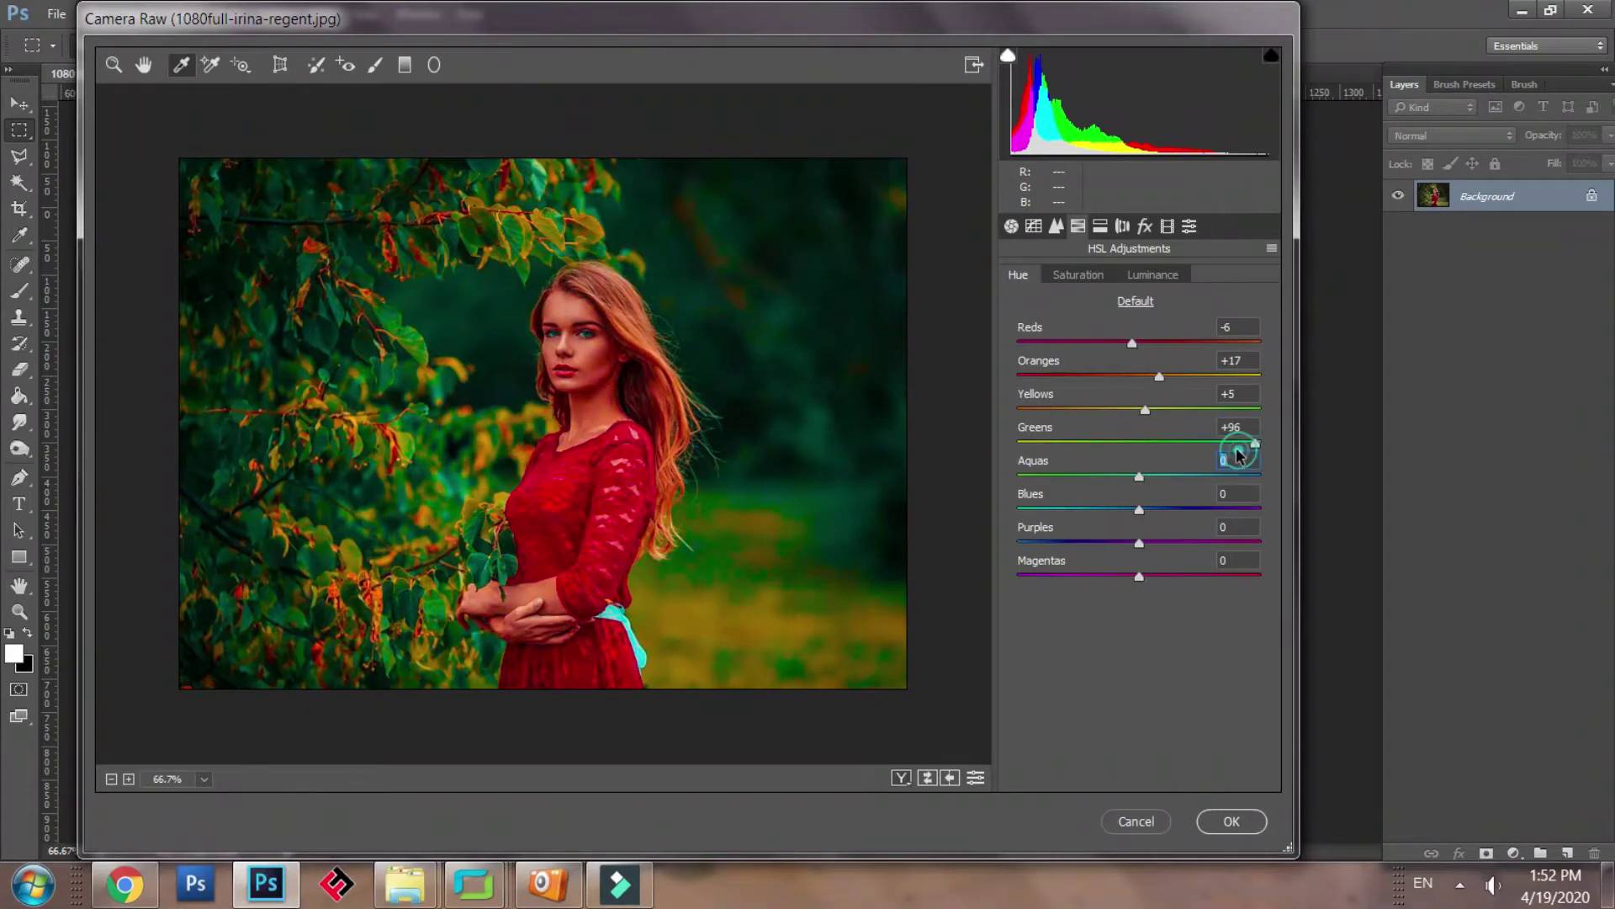
drag(1256, 447, 1212, 451)
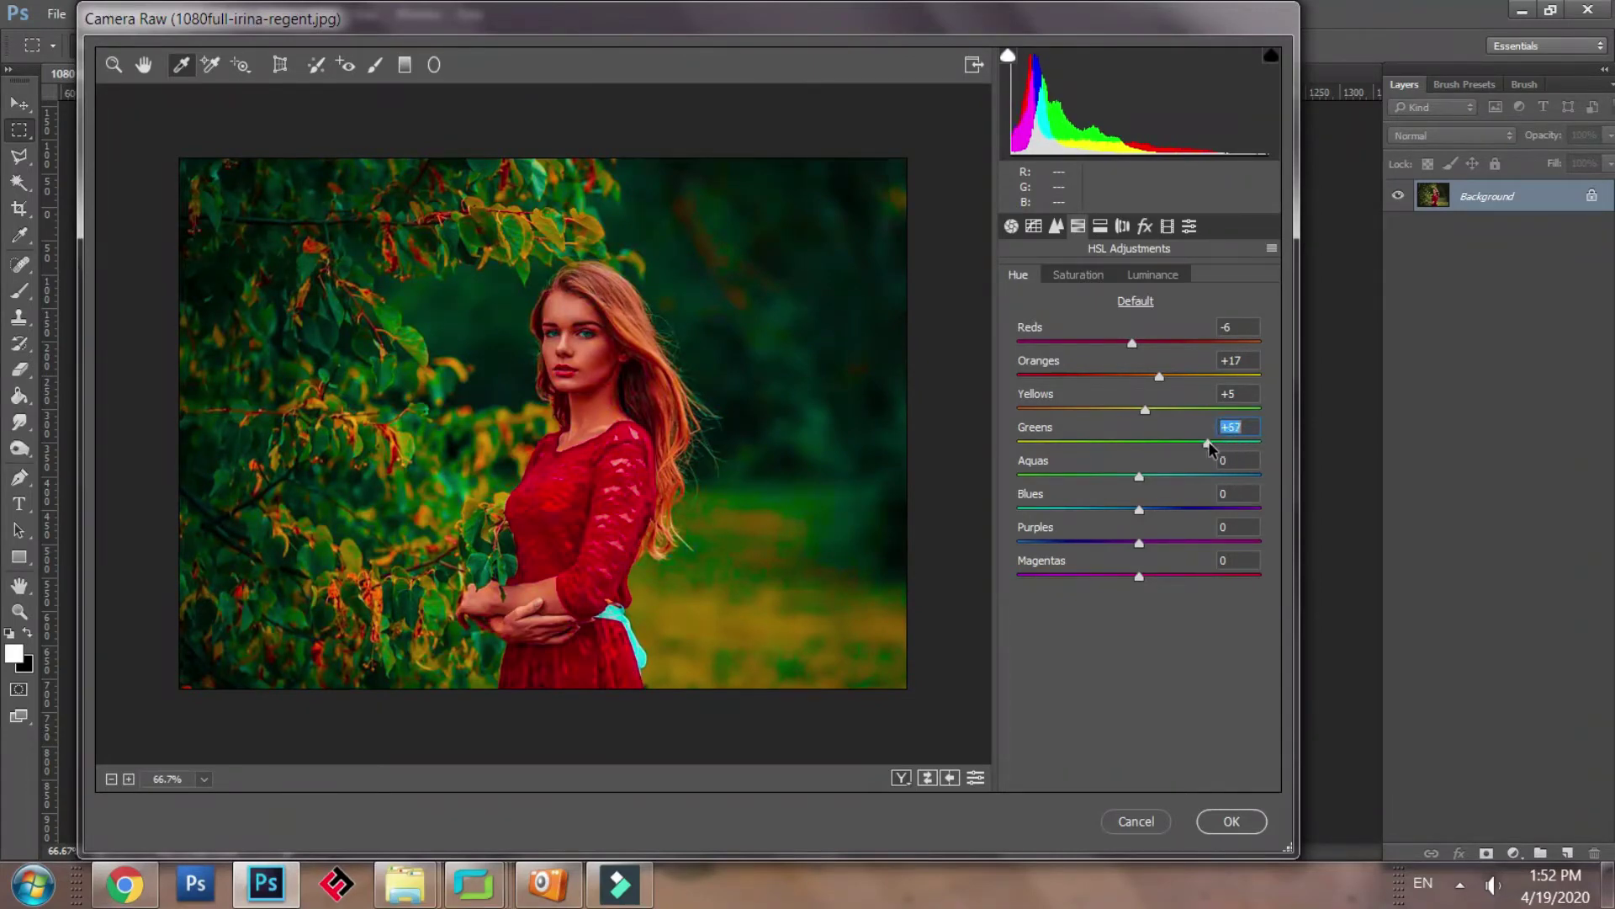
Try HSL saturation values of -100 for Oranges, -98 for Reds and -34 for Aquas.
click(1069, 276)
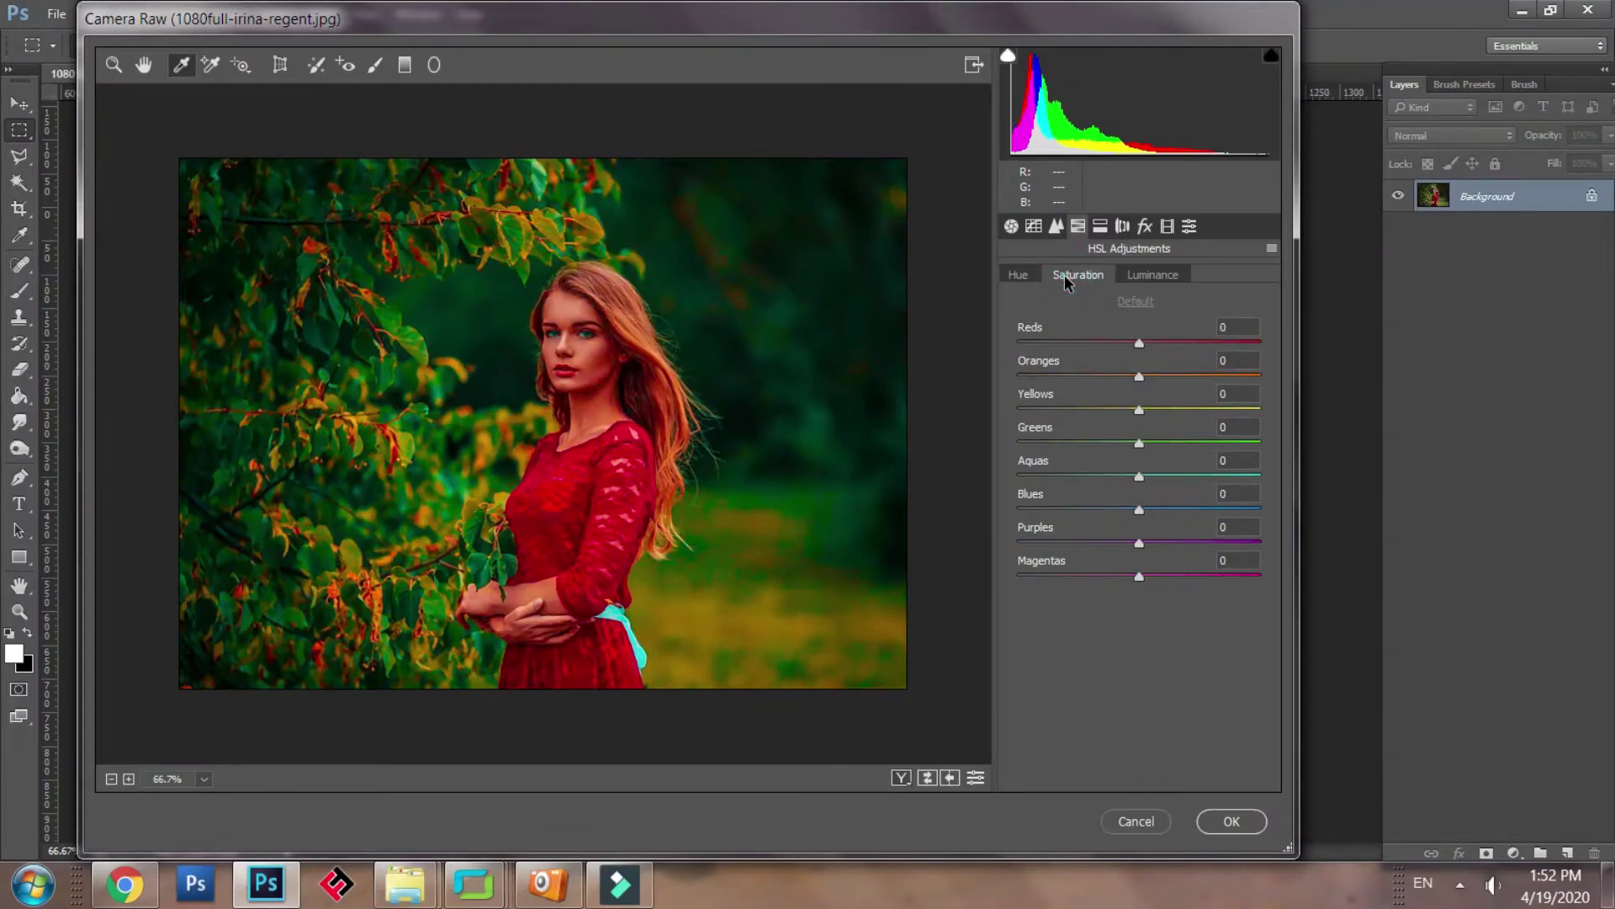
drag(1120, 376, 1006, 376)
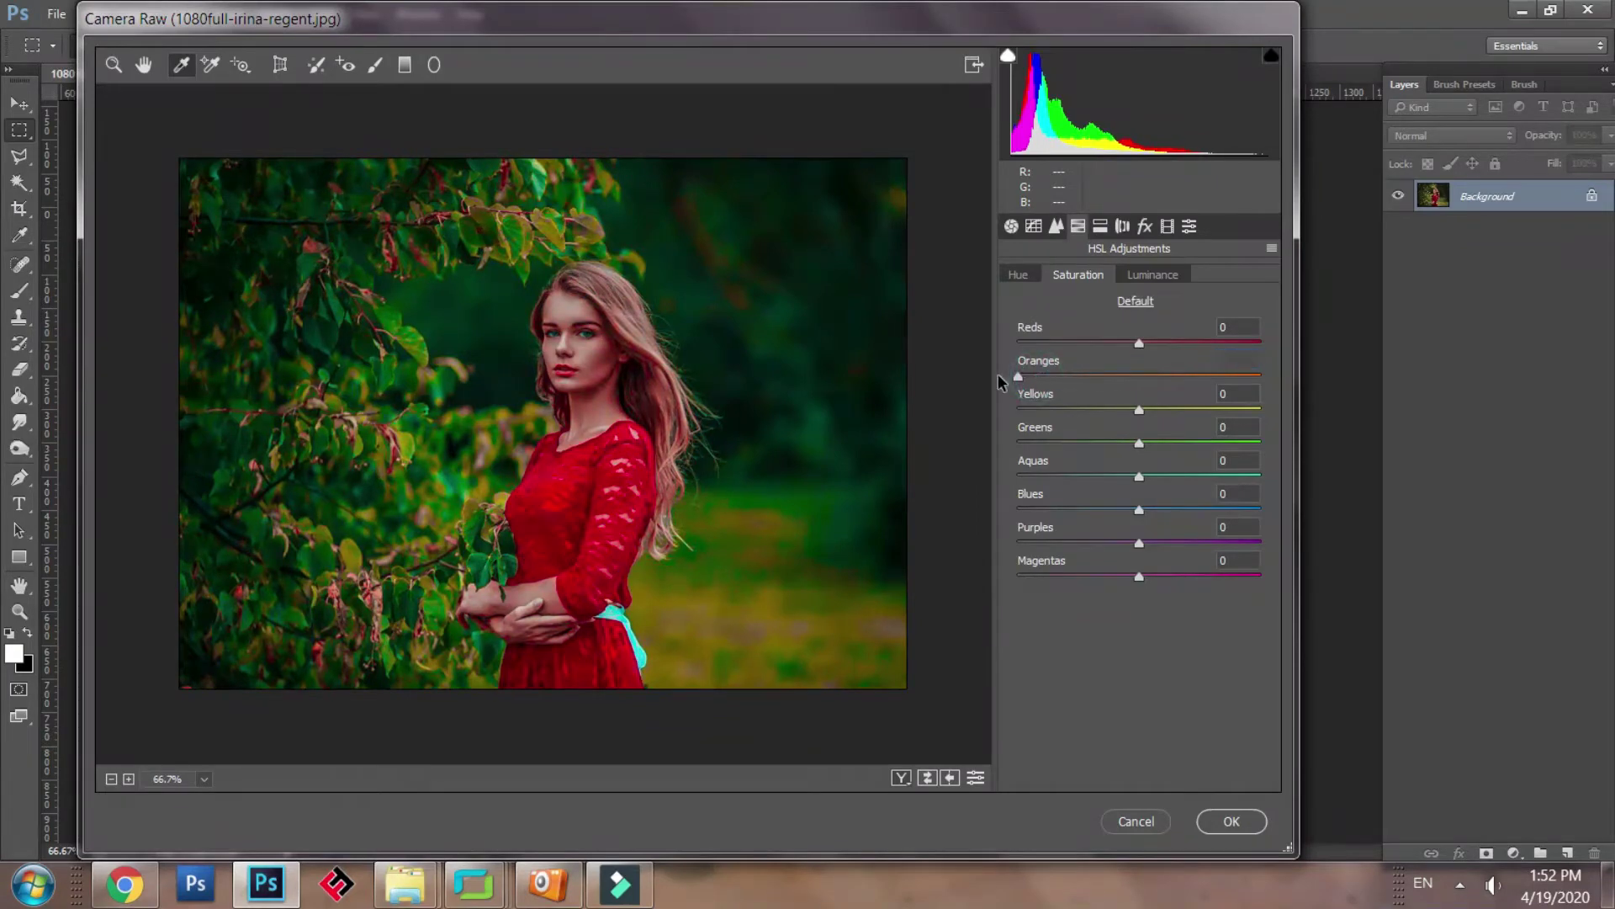
drag(1138, 345, 1020, 348)
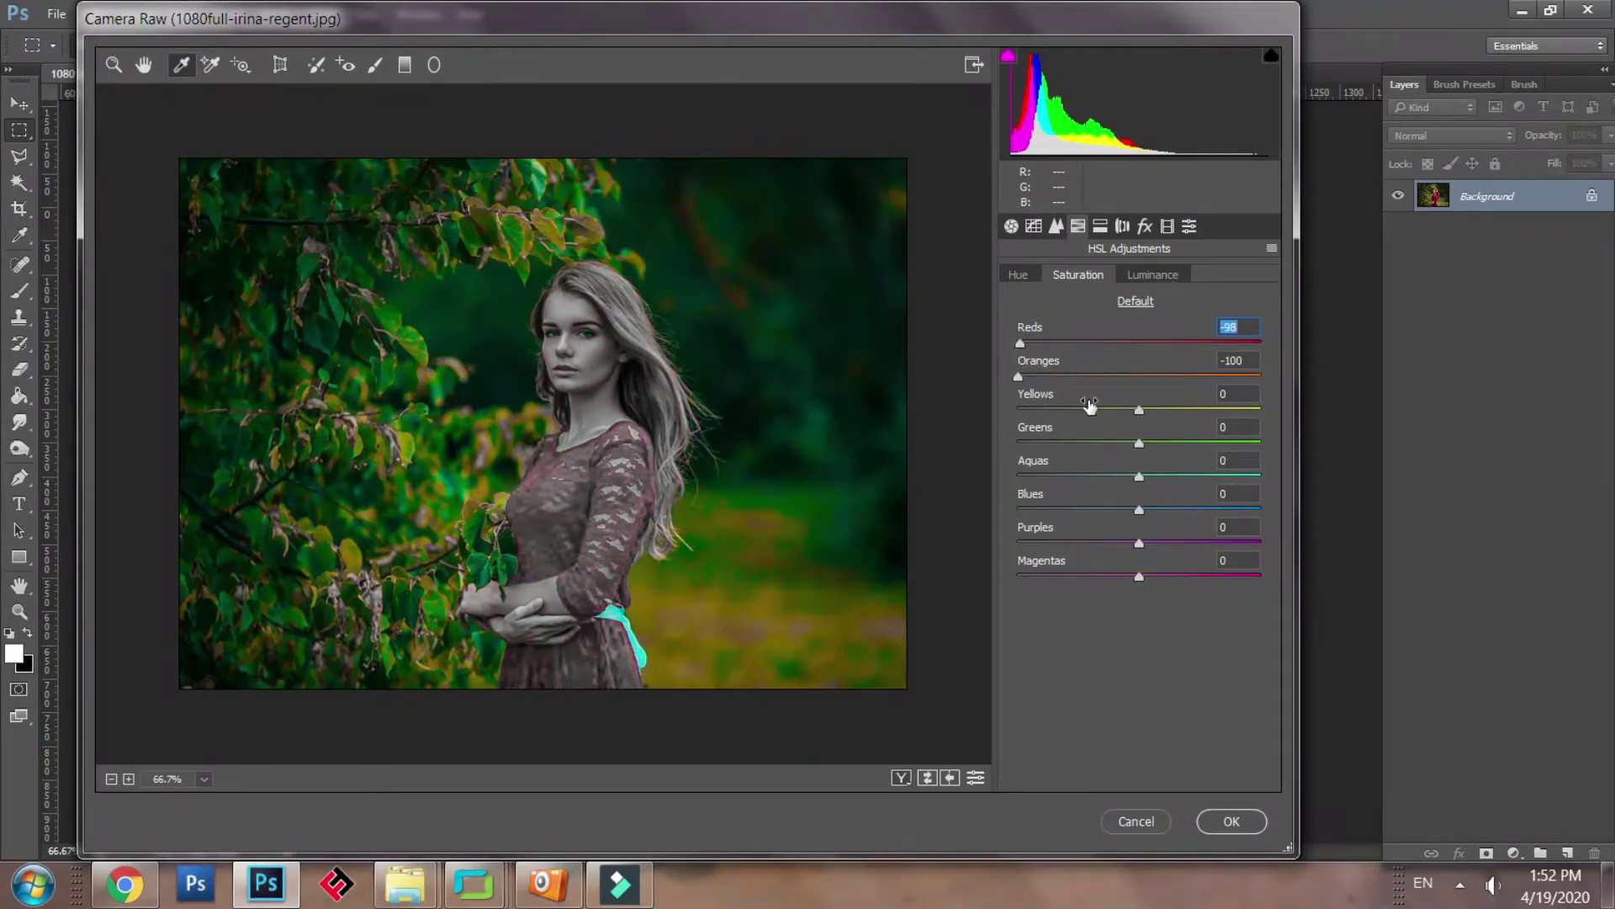
drag(1139, 477, 1098, 462)
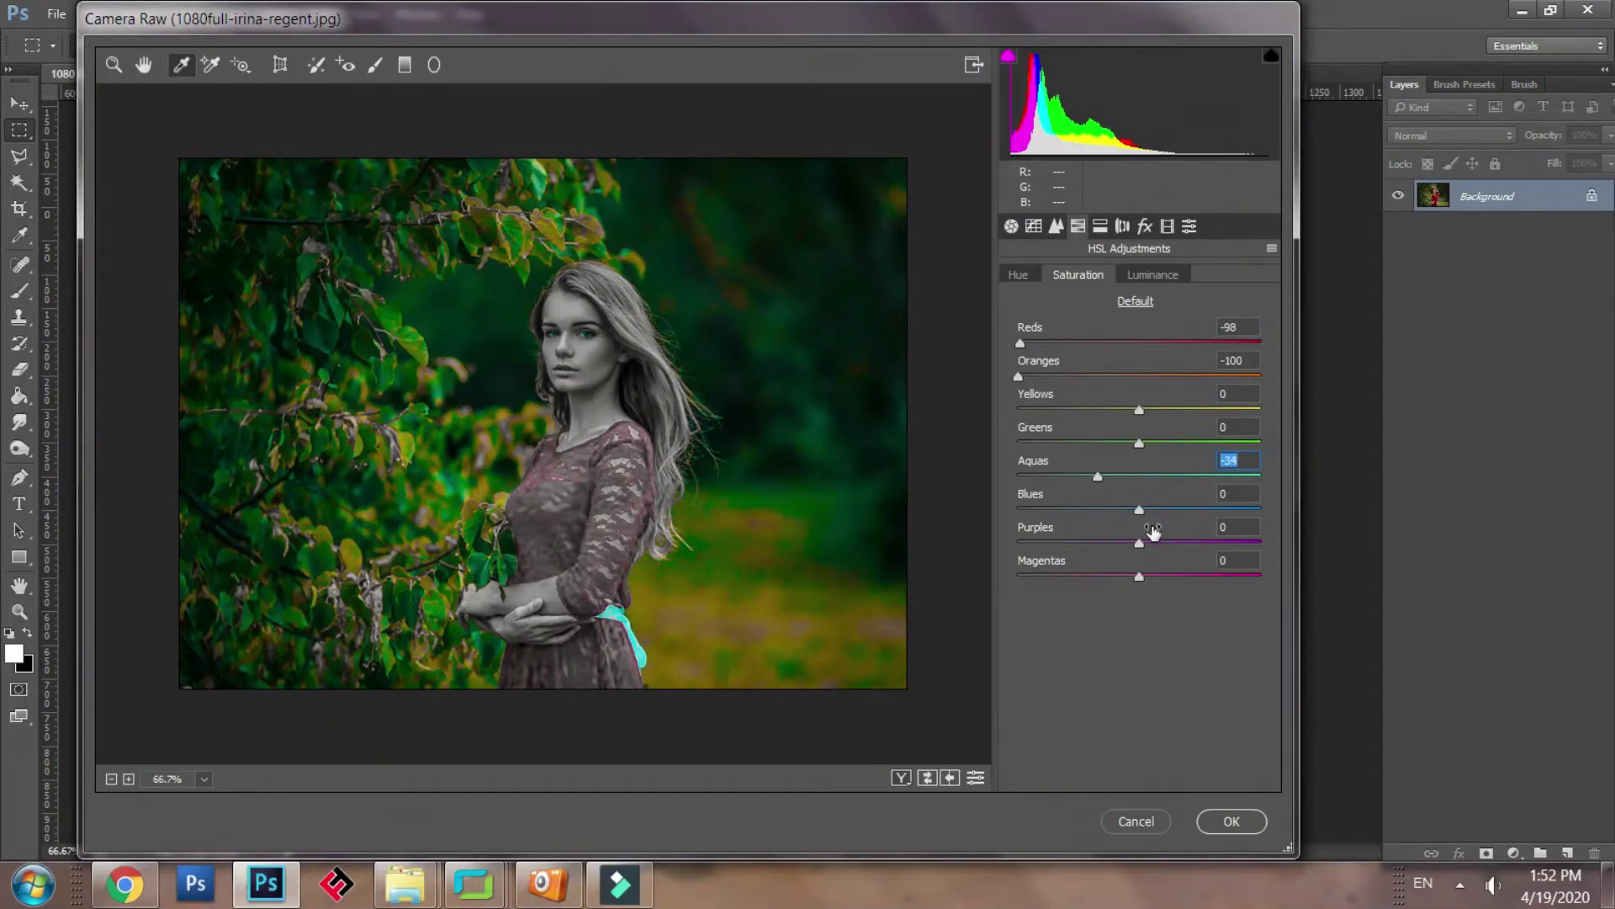
Set HSL saturation to Reds -30, Oranges -48, Yellows -98, Greens -71, Aquas +83, Purples +77 and Magentas +48, and increase Blues.
drag(1140, 543, 1200, 579)
drag(1046, 340, 1021, 400)
drag(1141, 444, 1083, 474)
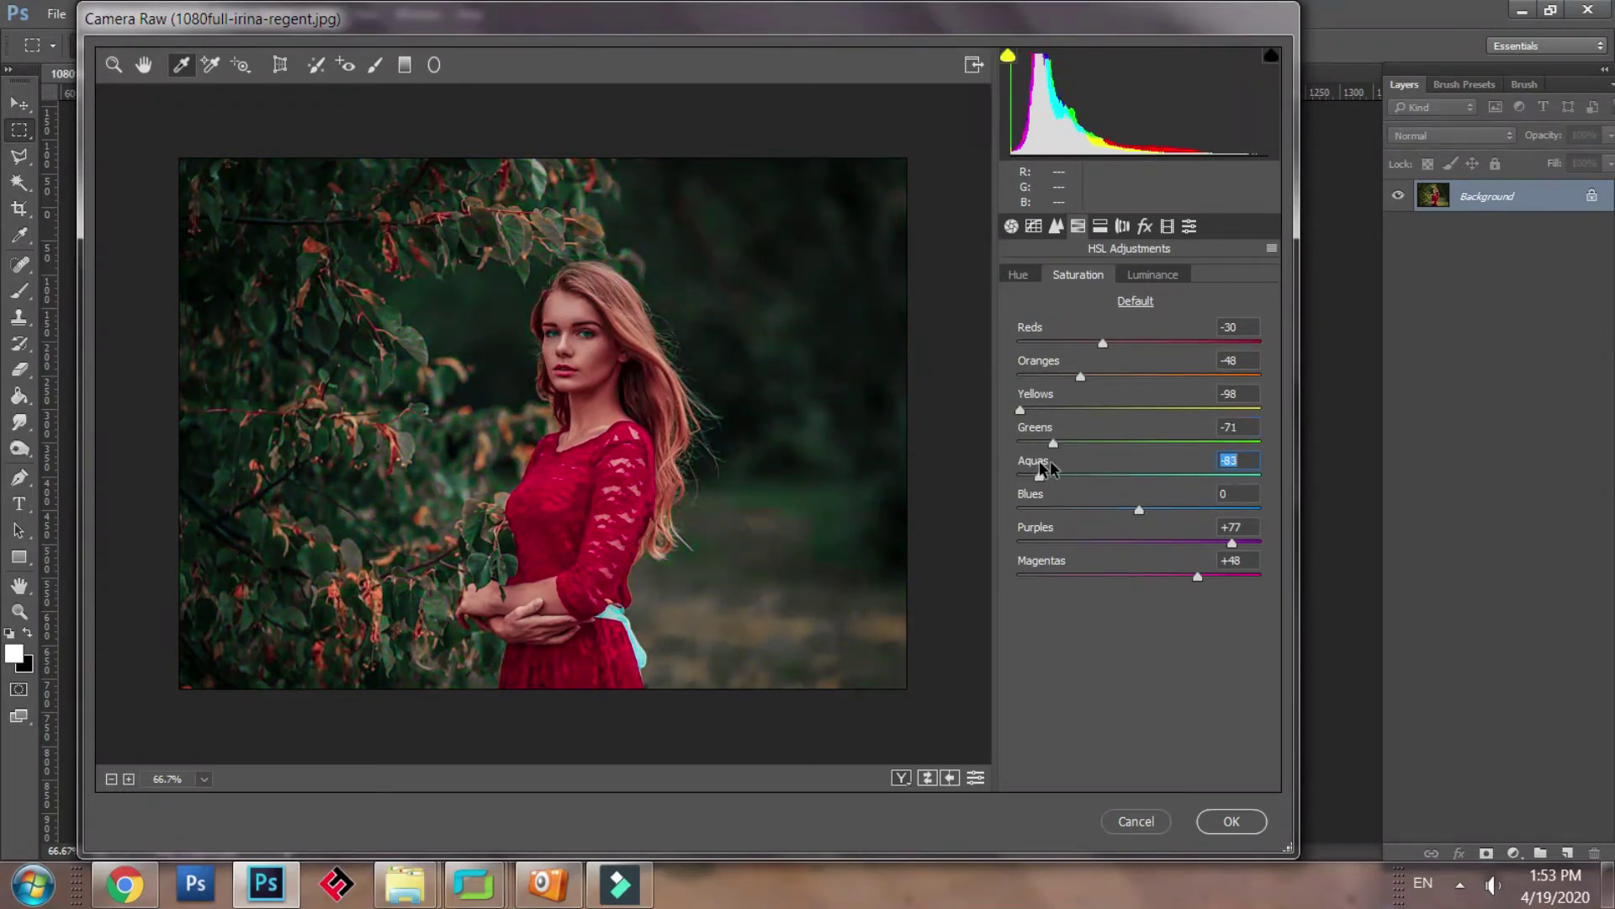
drag(1043, 471, 1236, 475)
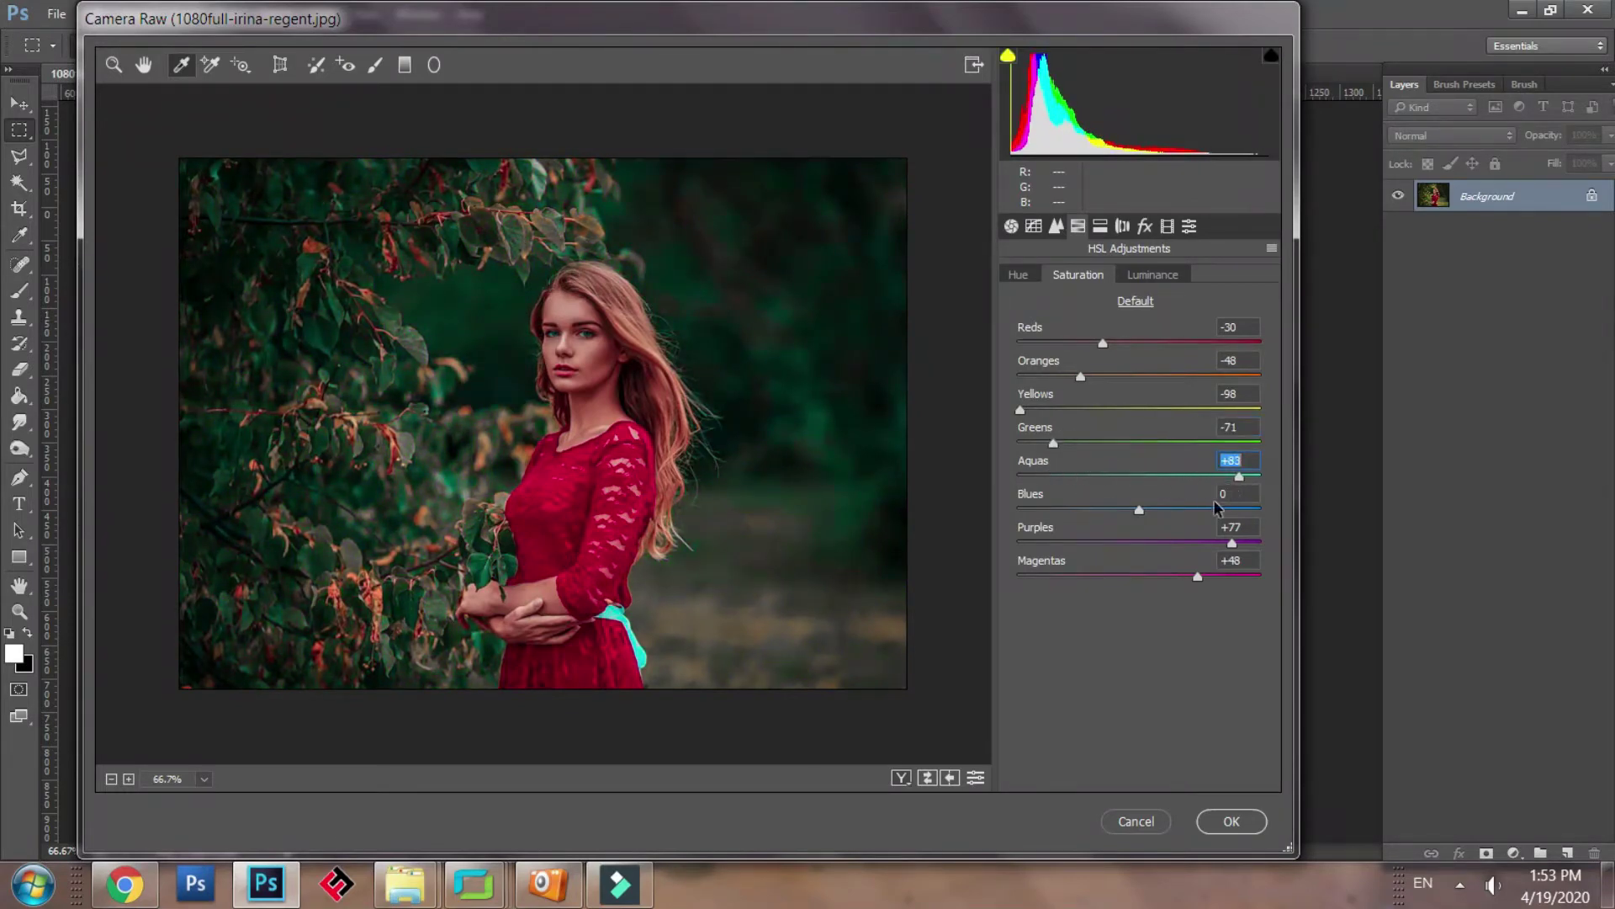
drag(1158, 514, 1193, 527)
Set the HSL hue of both Greens and Aquas to +100.
click(1018, 274)
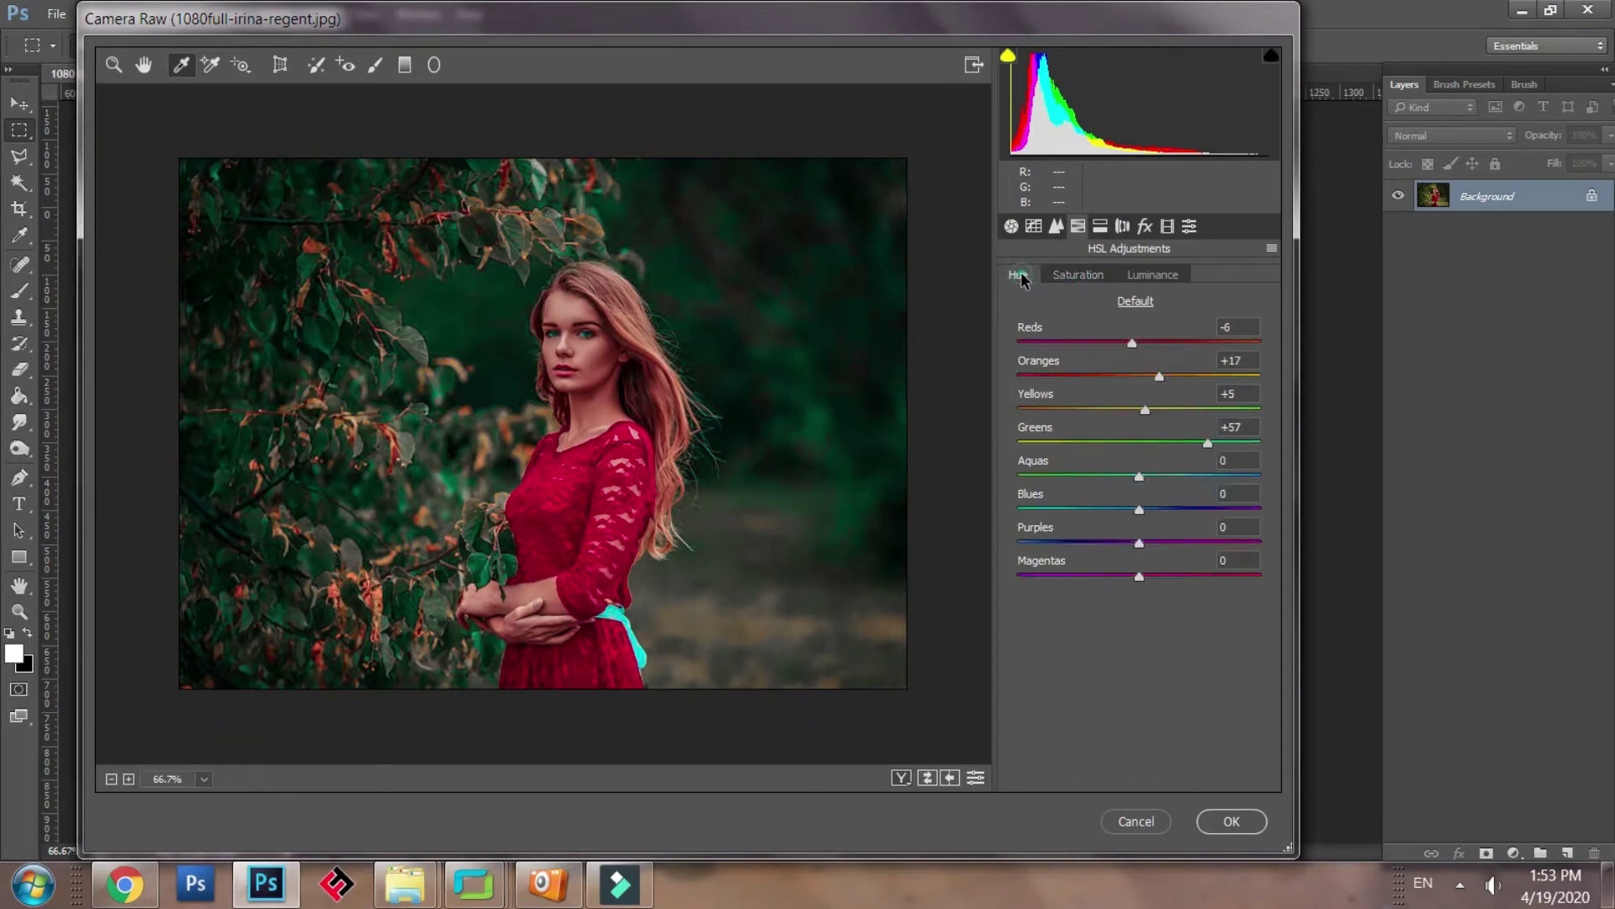
drag(1176, 446, 1295, 461)
drag(1152, 478, 1311, 497)
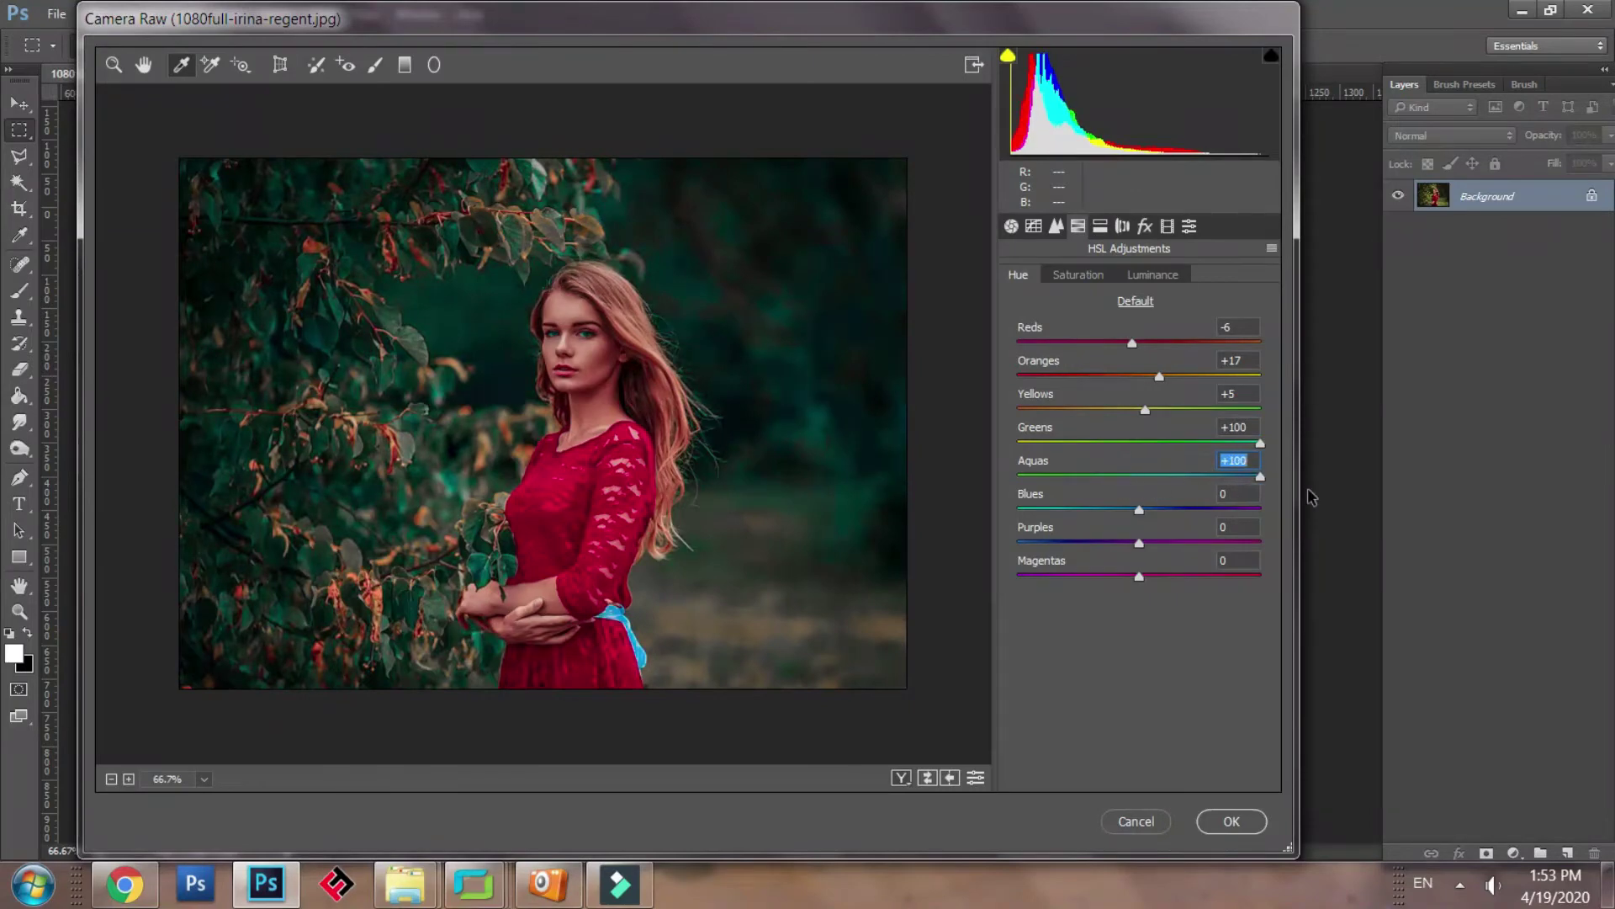
Refine the HSL hue to Reds -10, Oranges +32, Yellows +3, Blues +15 and Purples +33.
drag(1145, 410, 1186, 423)
mouse_move(1131, 343)
mouse_down()
mouse_move(1165, 358)
mouse_move(1121, 365)
mouse_up()
drag(1139, 542, 1160, 509)
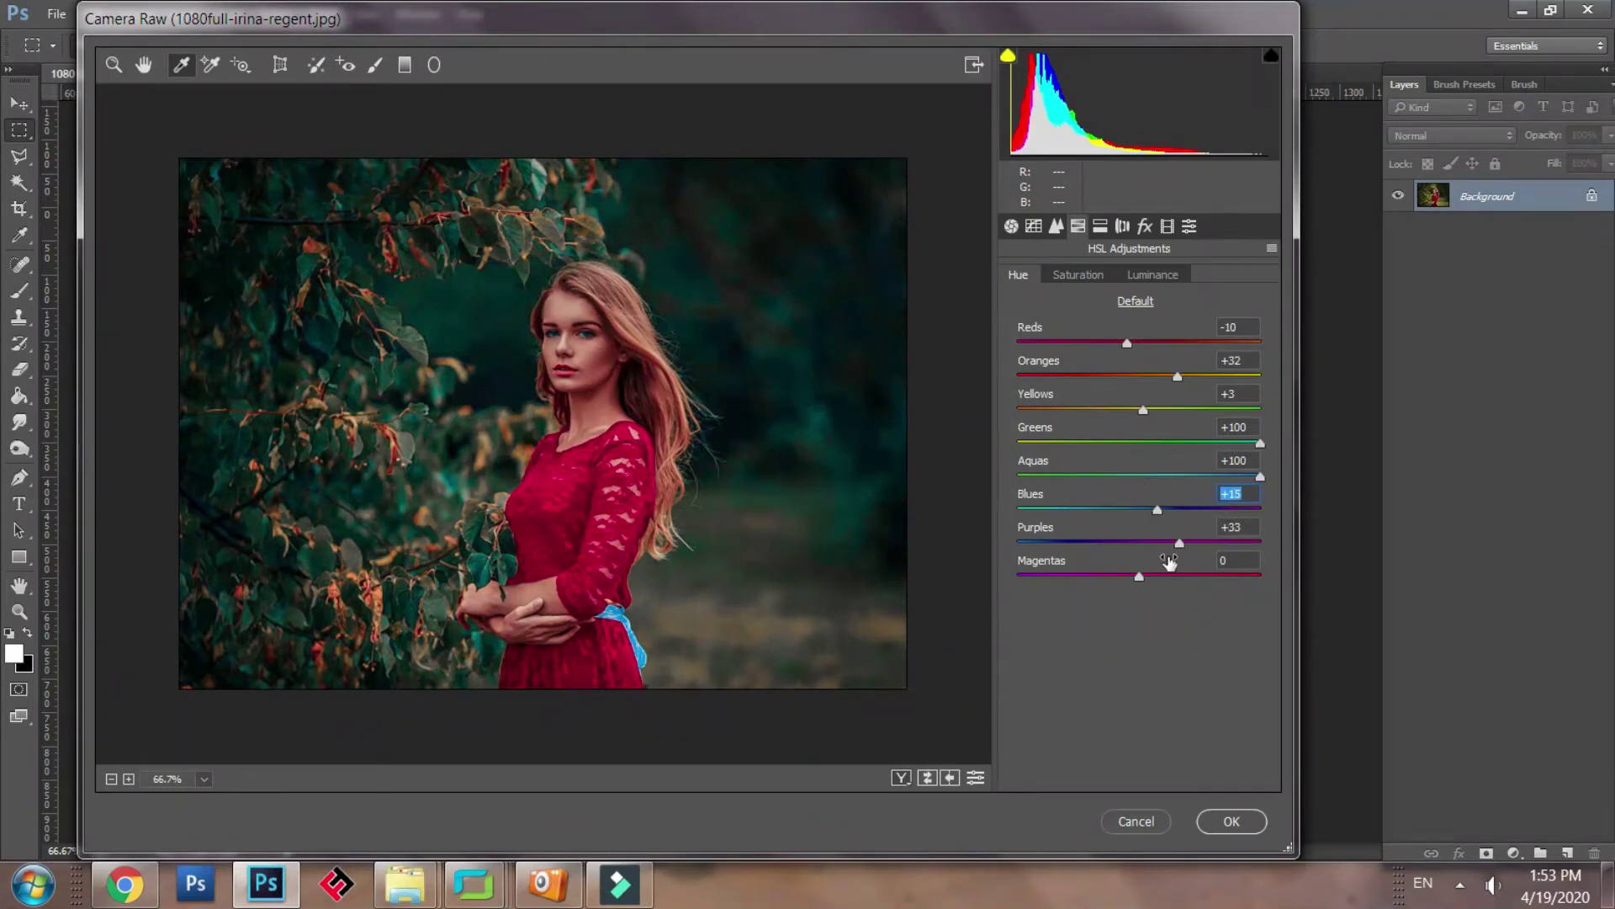
Set the HSL luminance to Yellows +67, Aquas -51, Blues -4, Purples -4 and Magentas +7.
click(1023, 280)
click(1077, 277)
click(1137, 279)
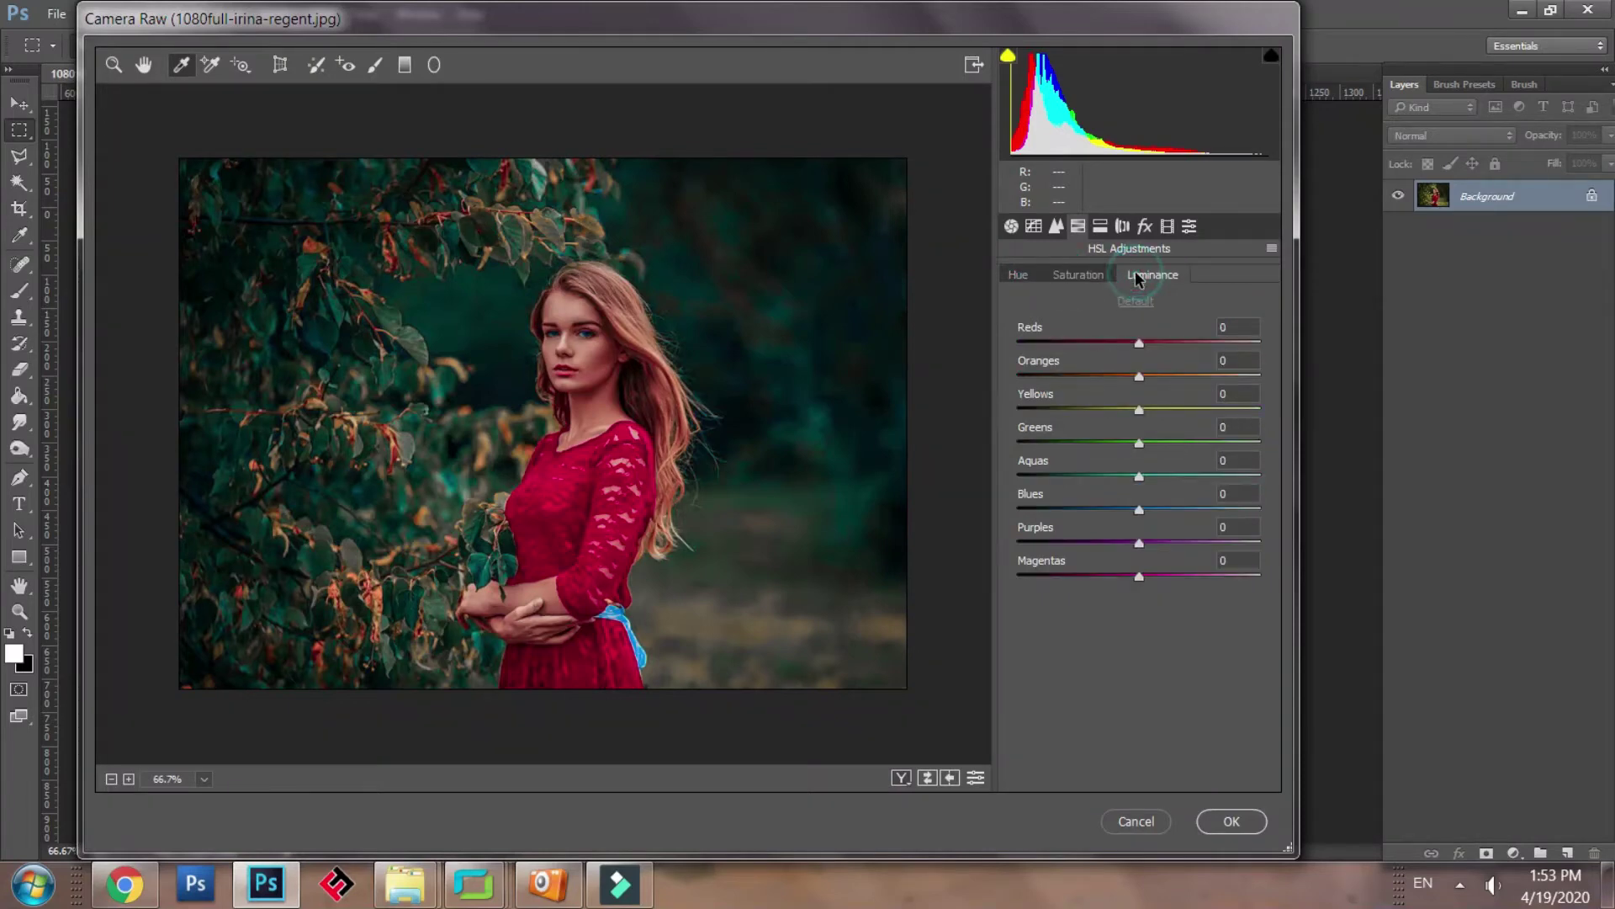
drag(1146, 410, 1221, 410)
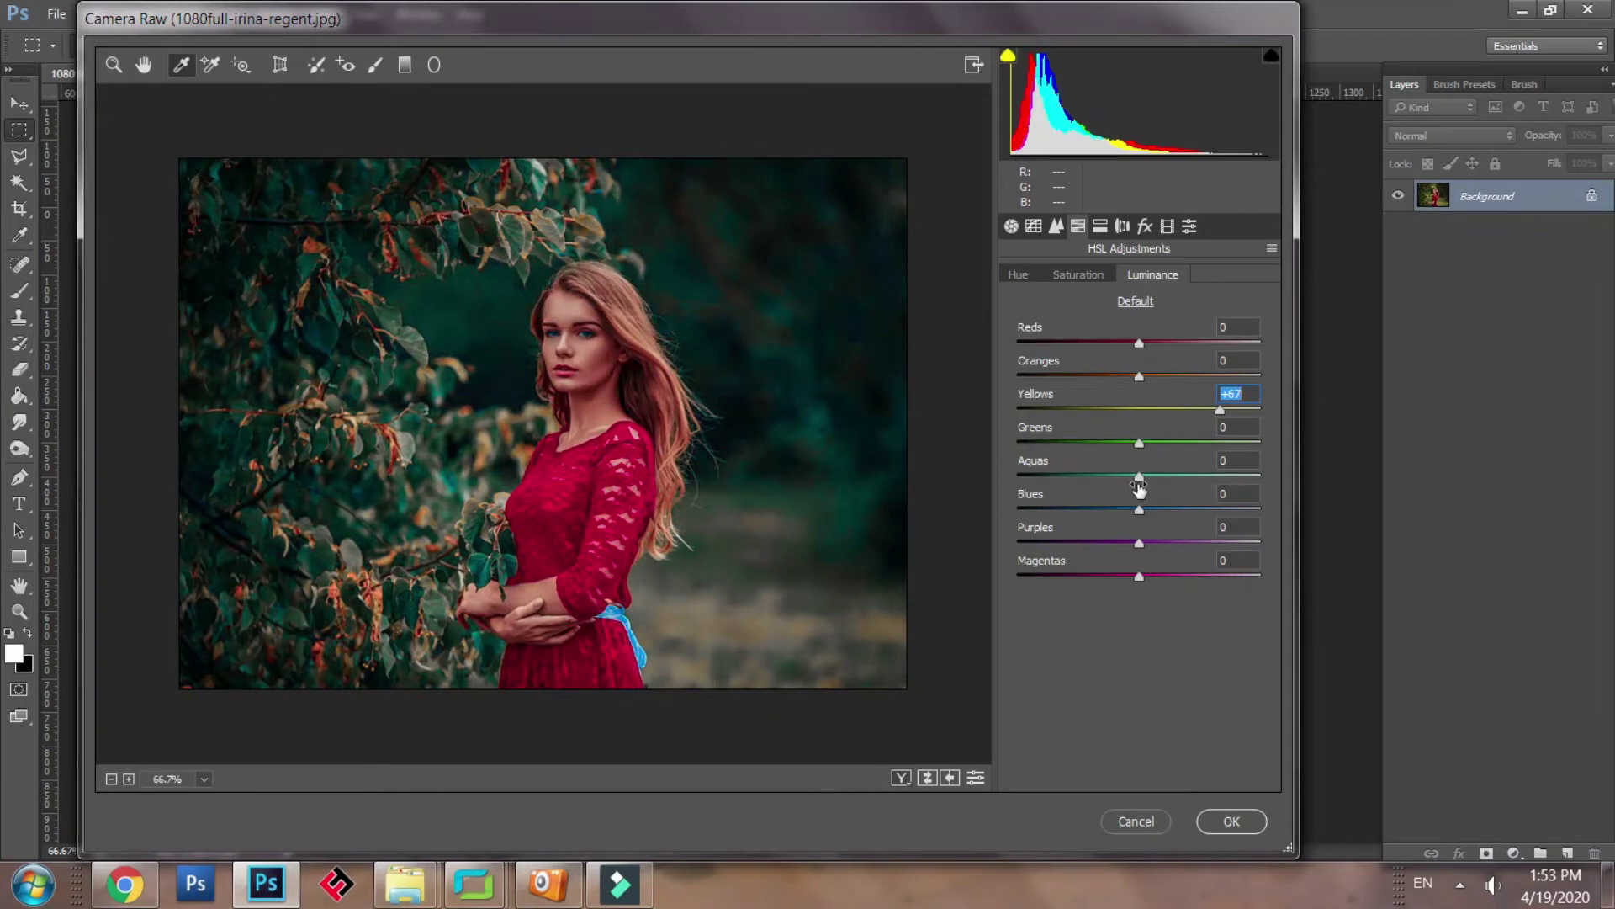
drag(1137, 478, 1046, 478)
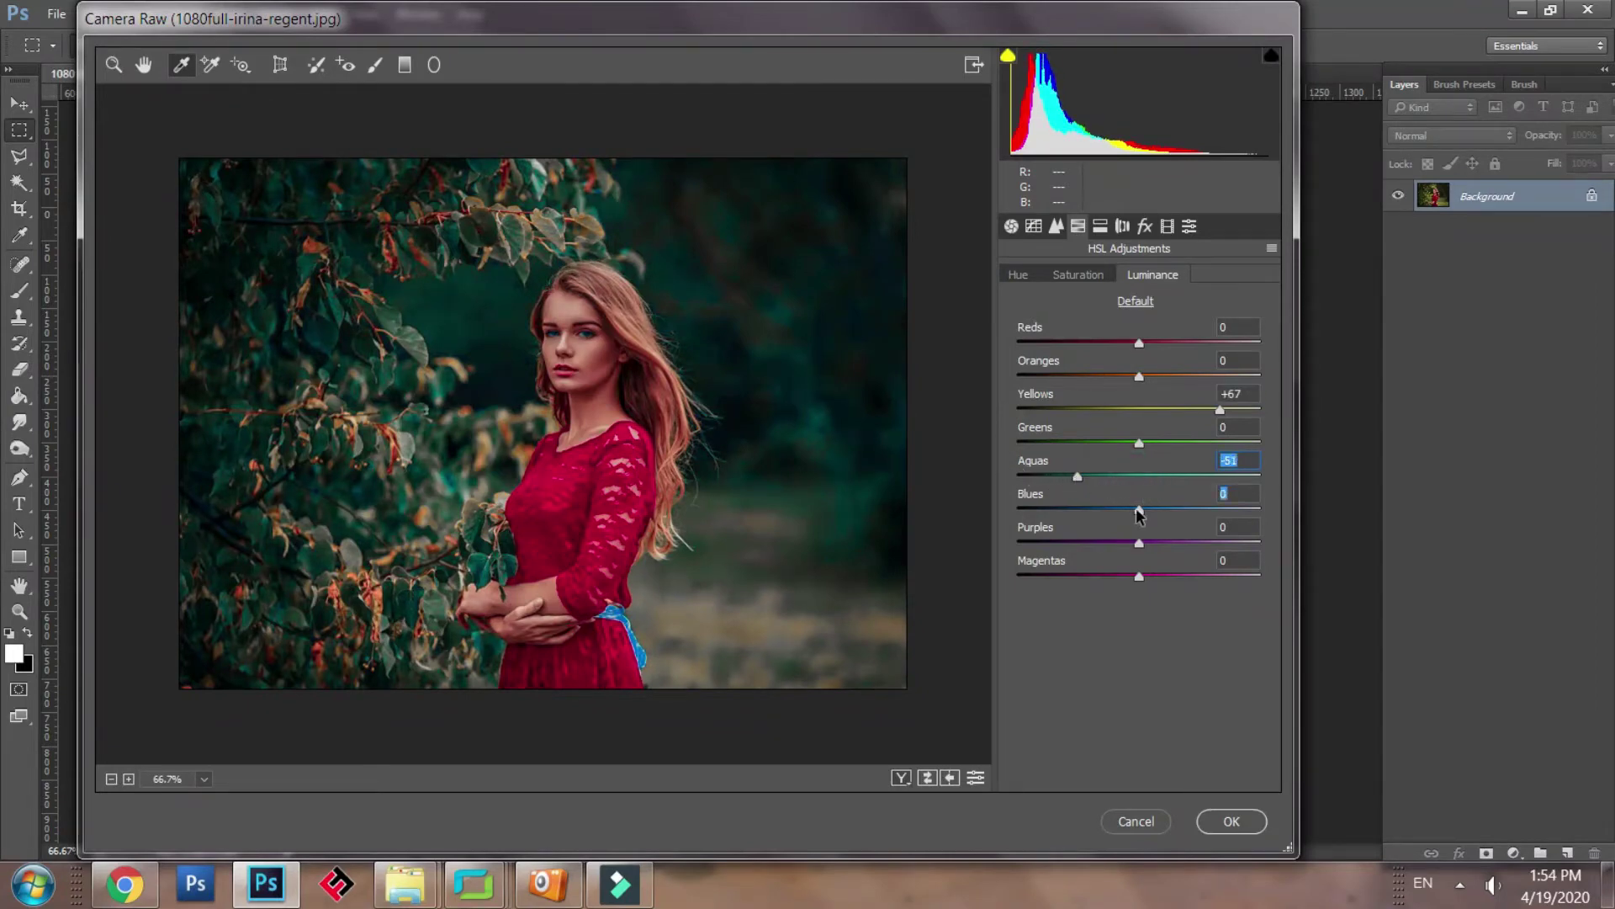
drag(1137, 509, 1147, 579)
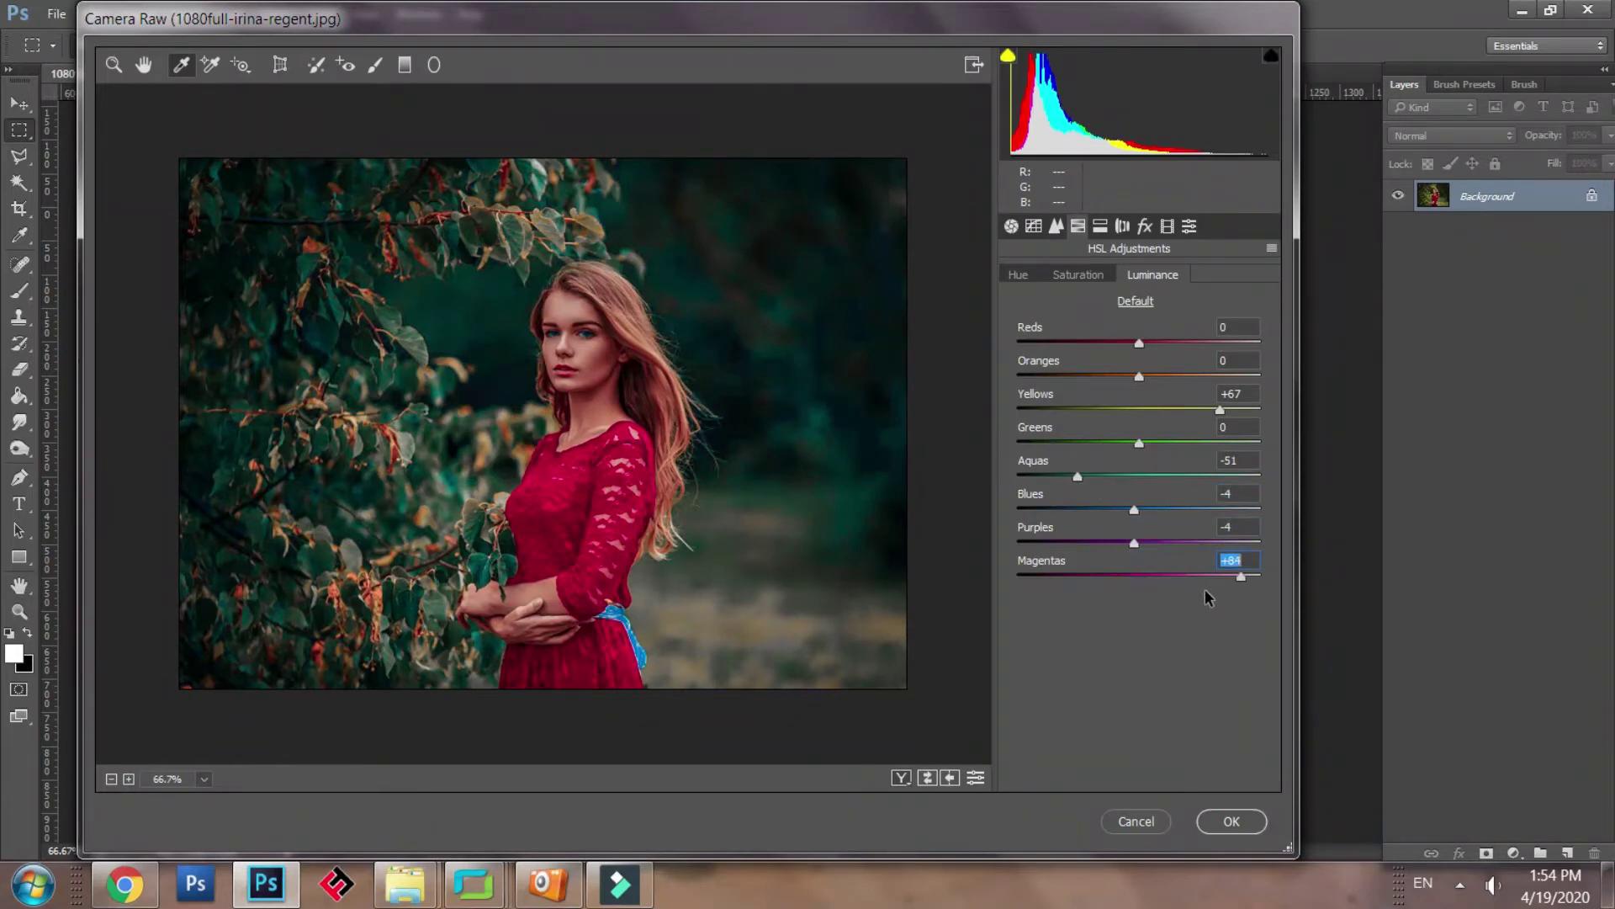
Set the HSL luminance of Greens to -58, Oranges to +26 and Reds to +40, and apply the Camera Raw Filter.
drag(1138, 443, 1070, 448)
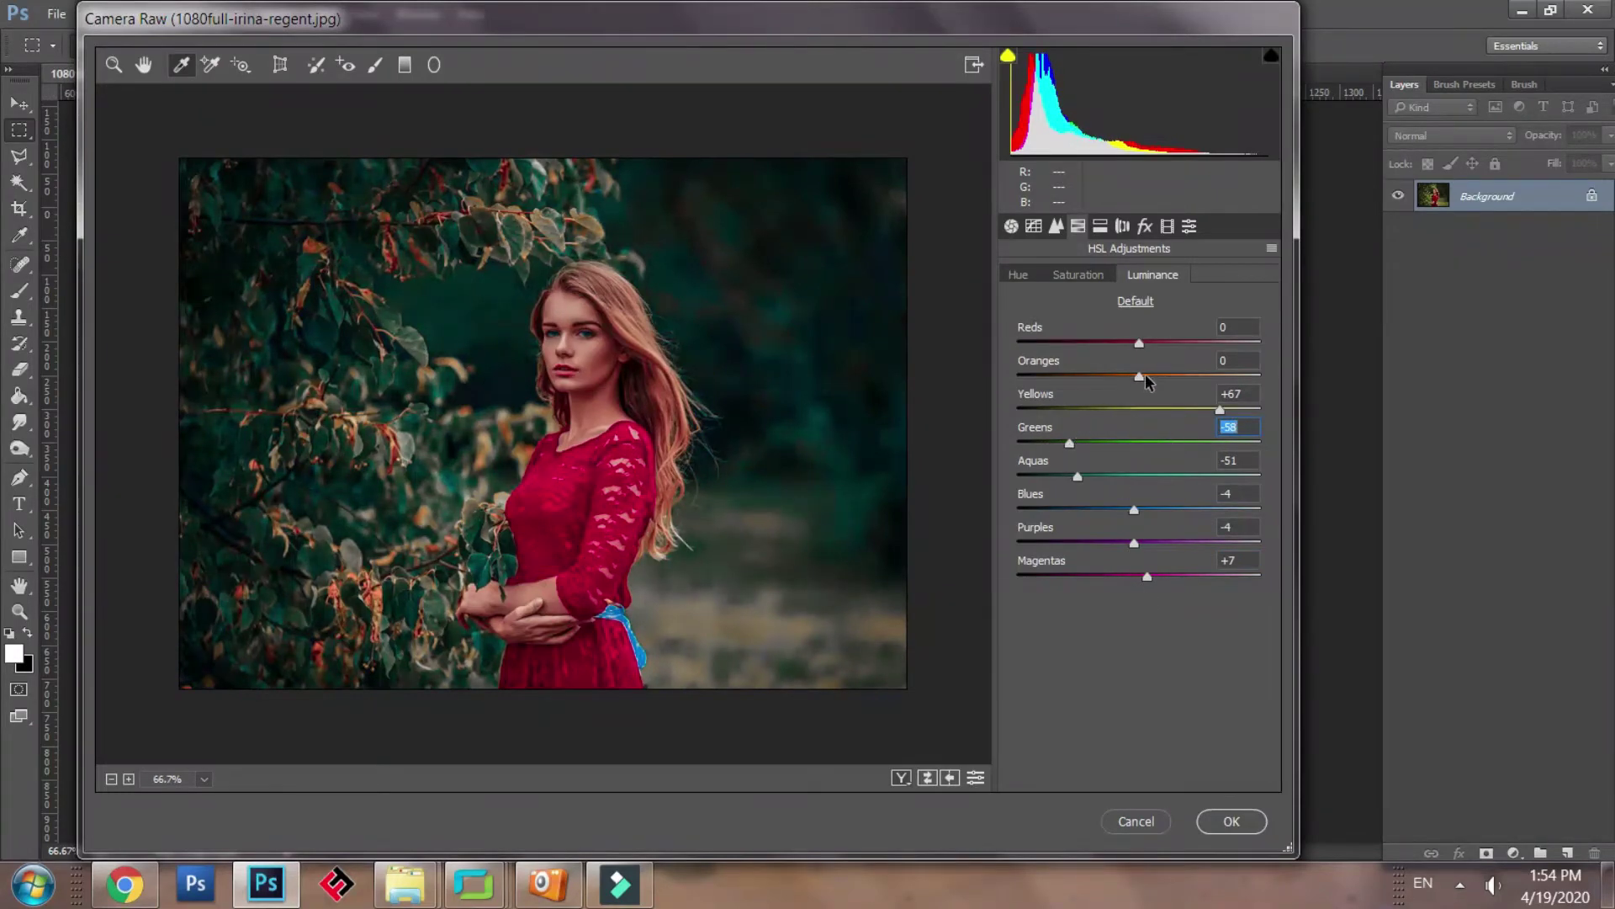
drag(1146, 380, 1178, 406)
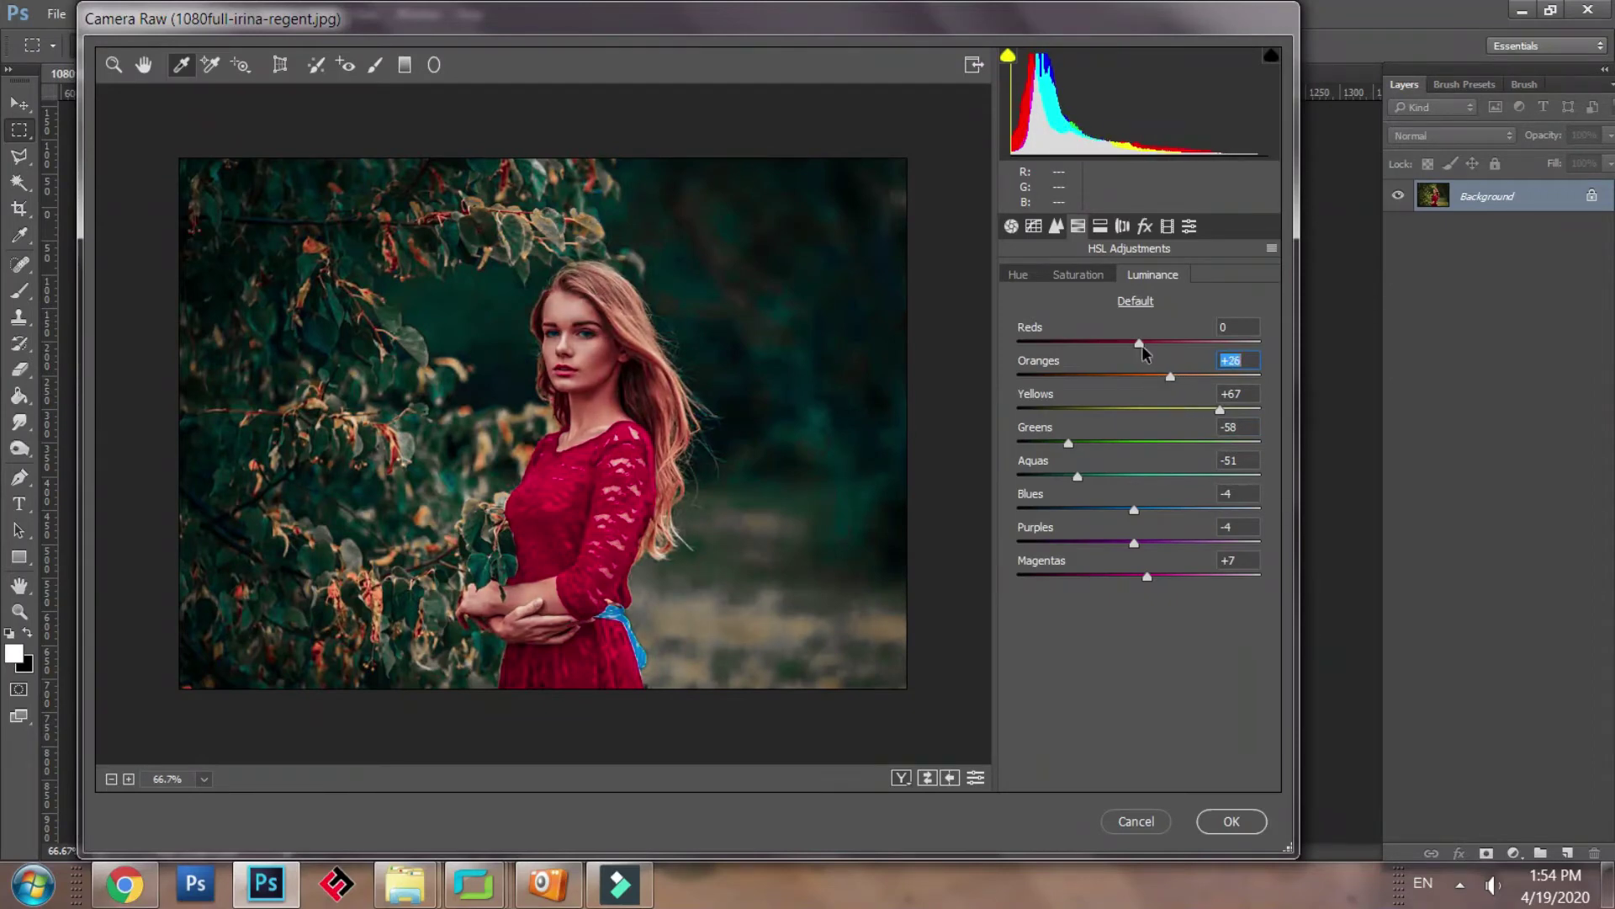
drag(1140, 344, 1180, 344)
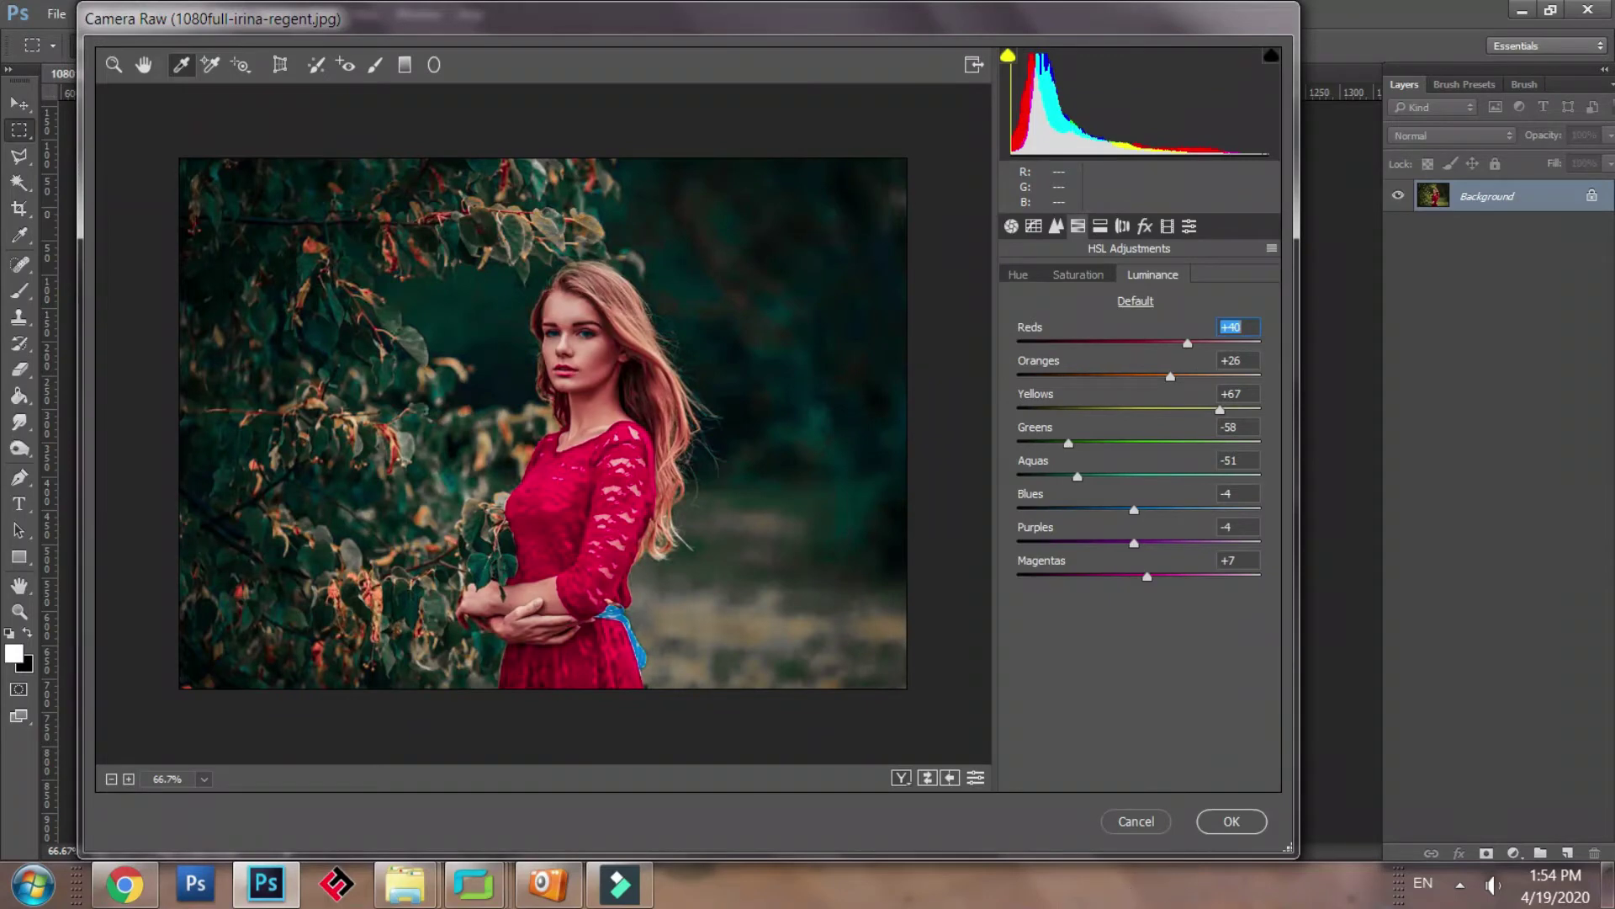
click(1220, 821)
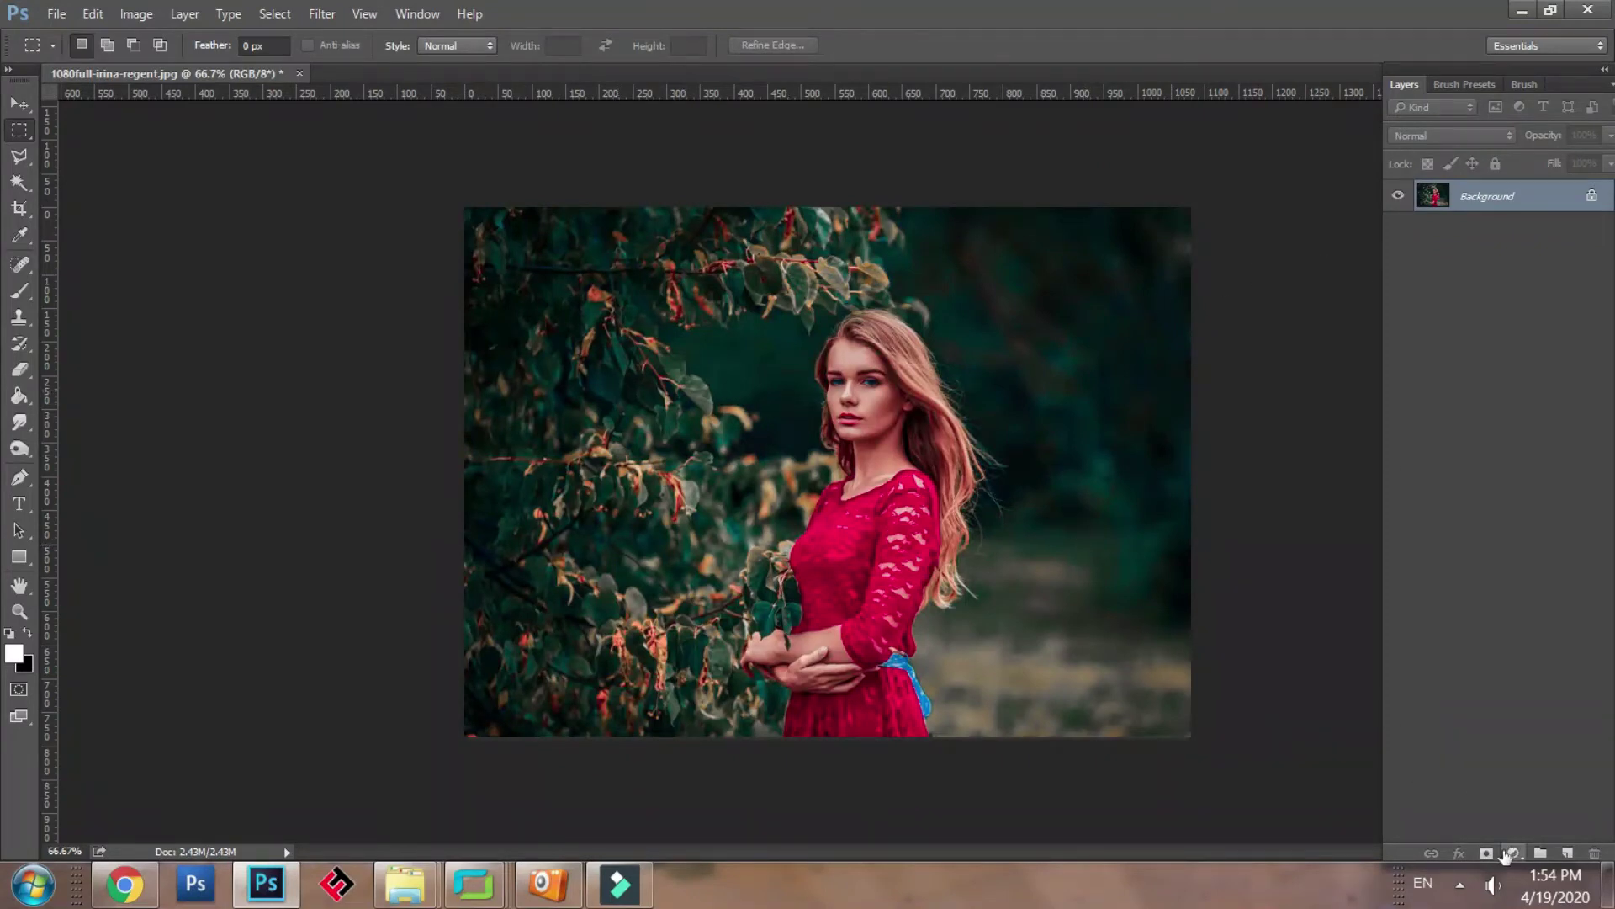
Undo a layer mask added to the photo and create a new empty layer above the Background instead.
click(1485, 853)
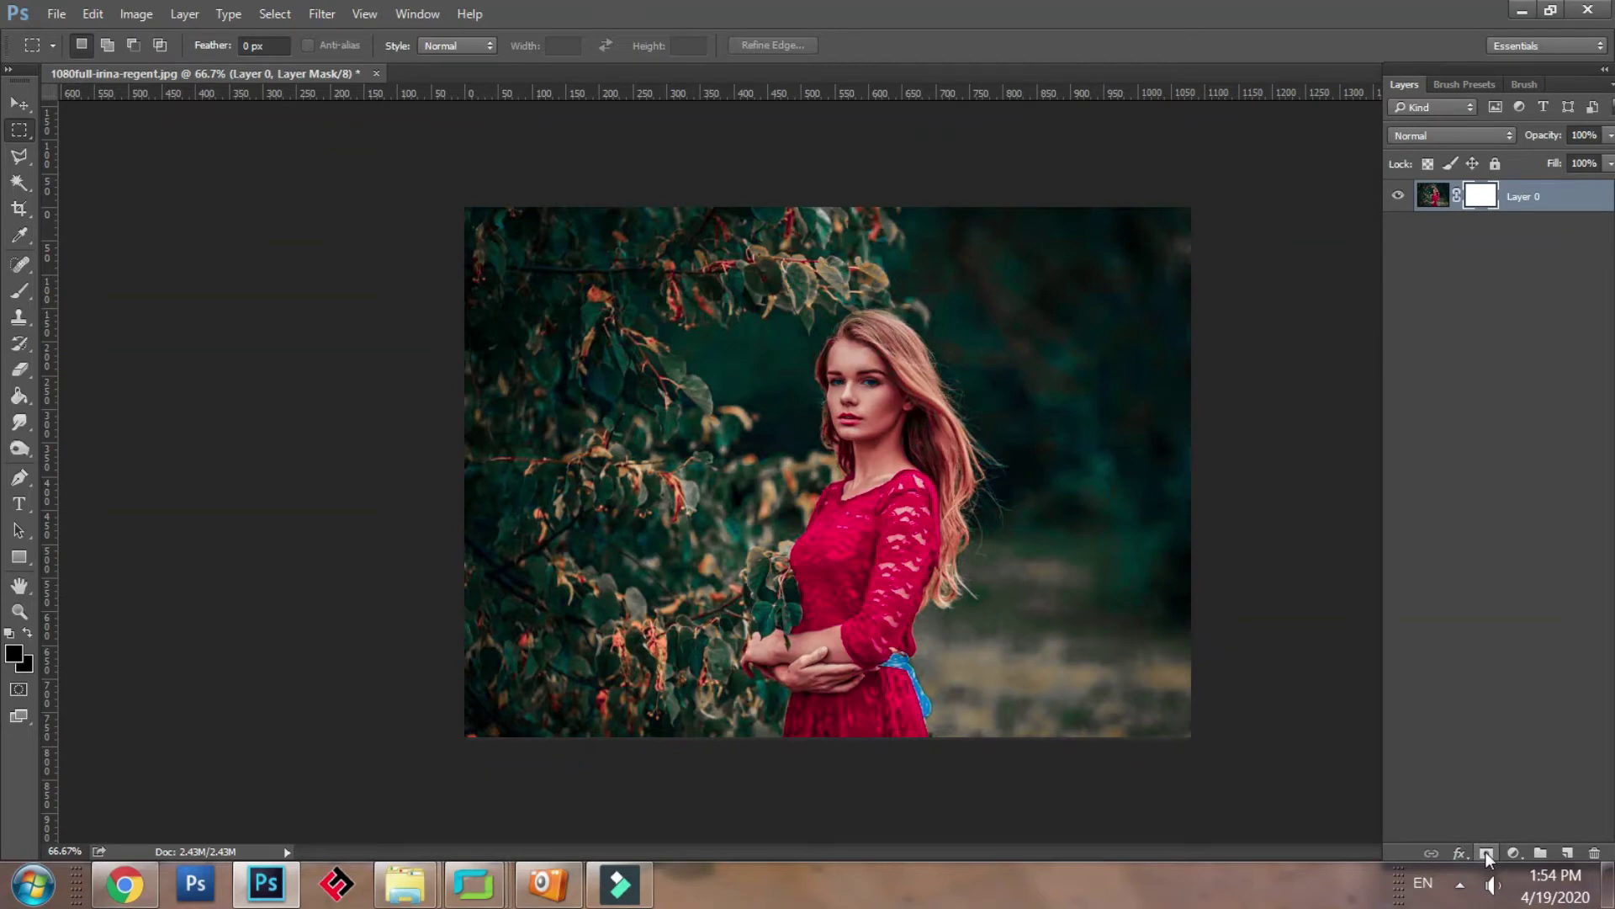
key(ctrl+z)
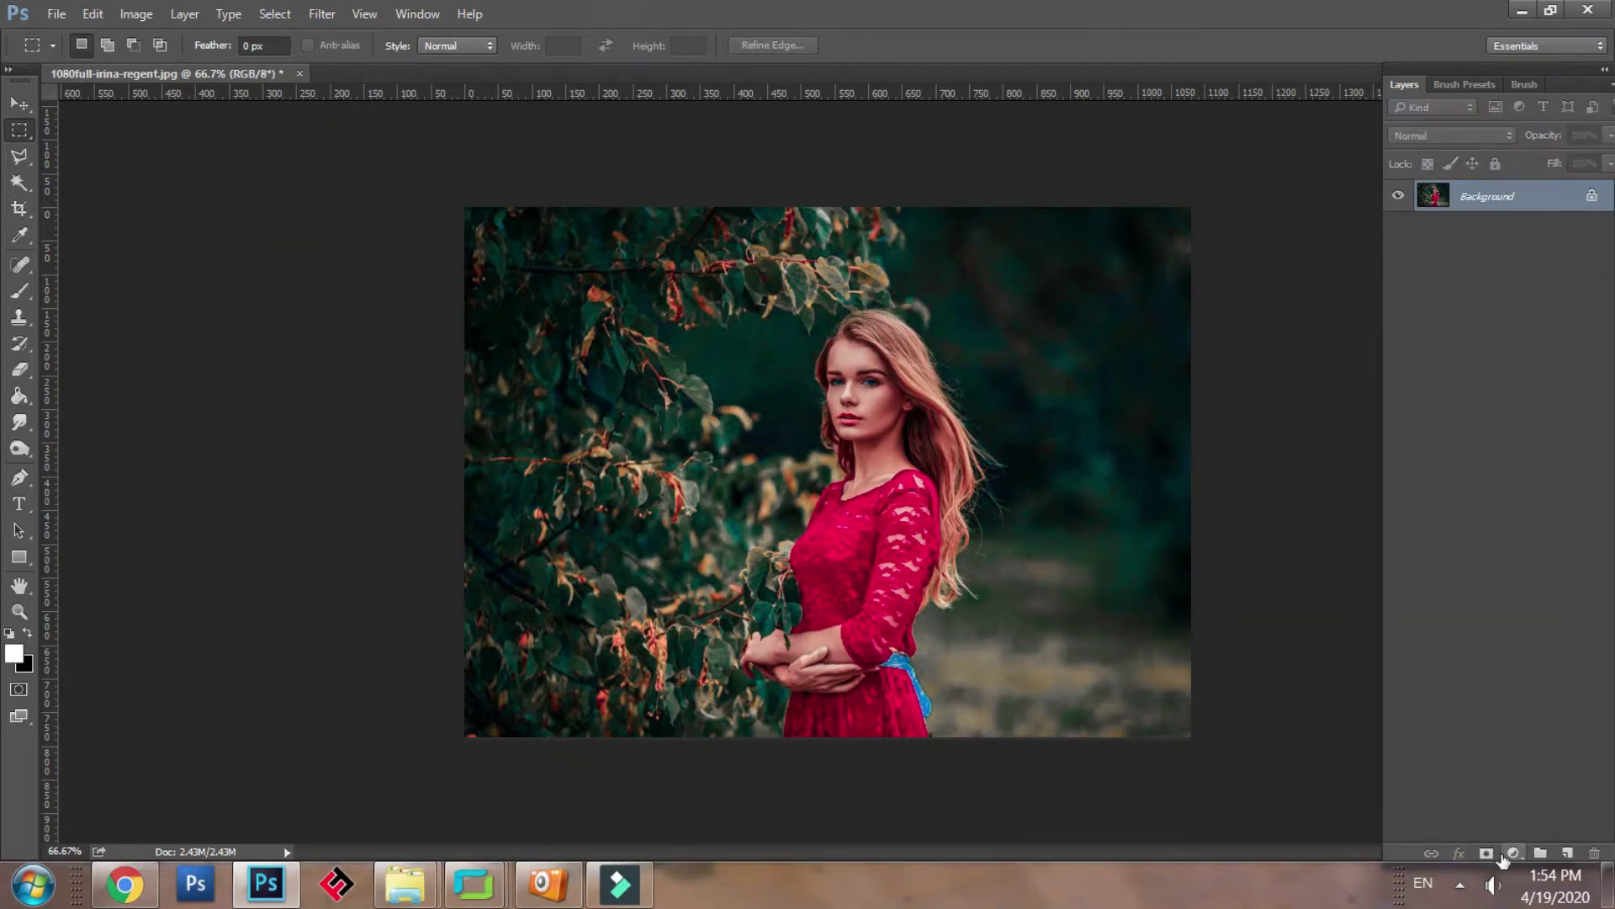
click(1568, 853)
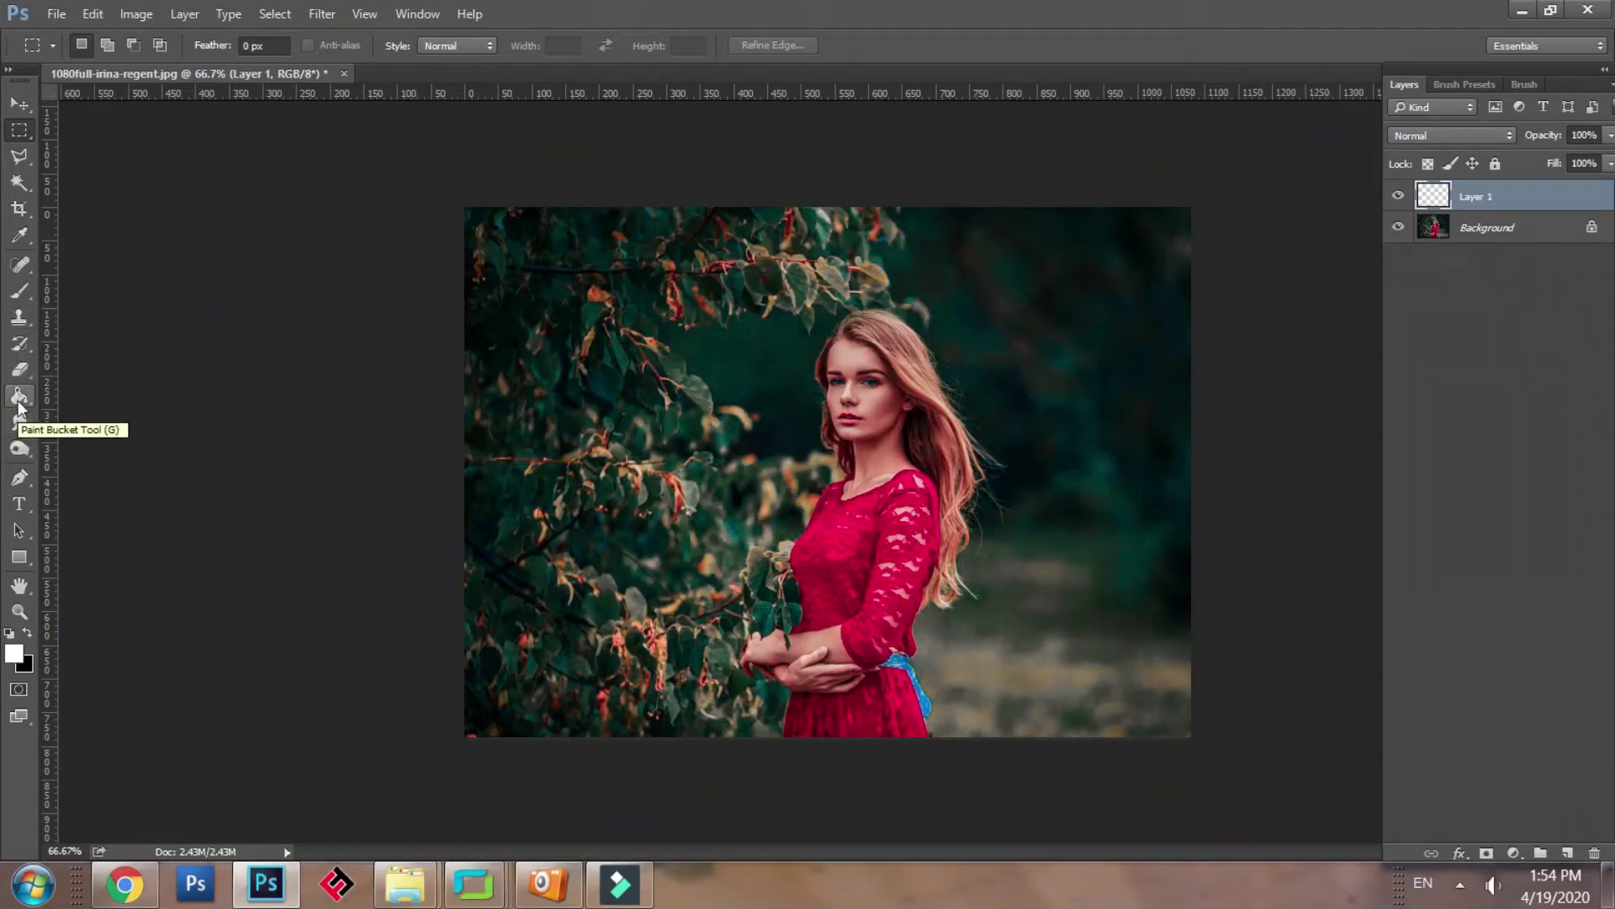
Choose the Gradient tool and set the foreground color to the bright red #f3310a.
drag(18, 402, 18, 402)
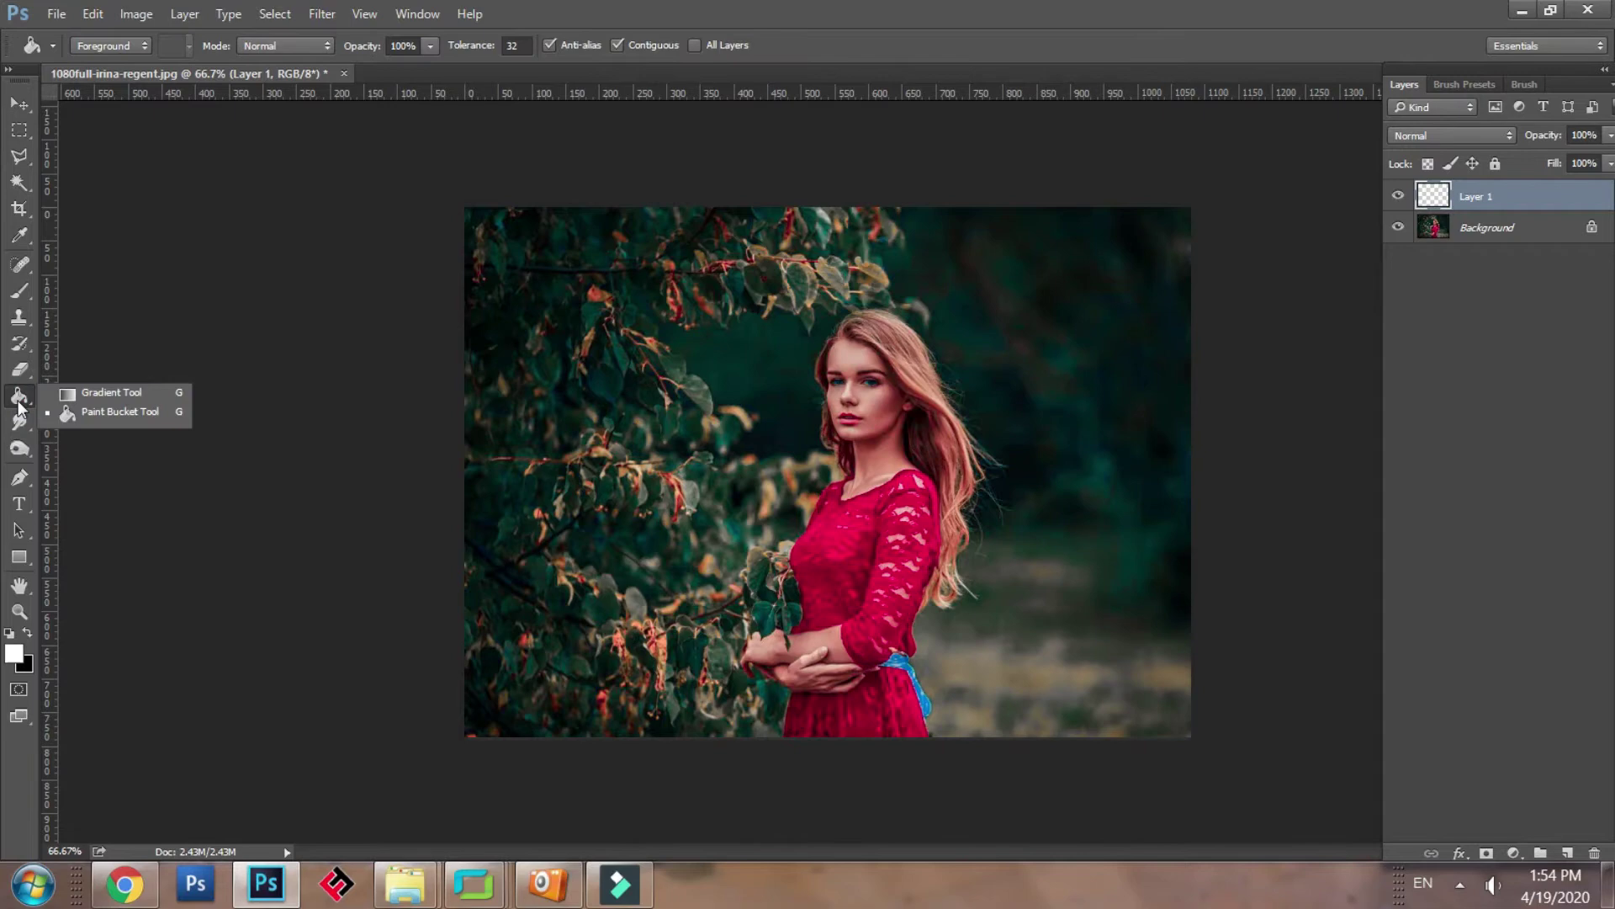
click(87, 397)
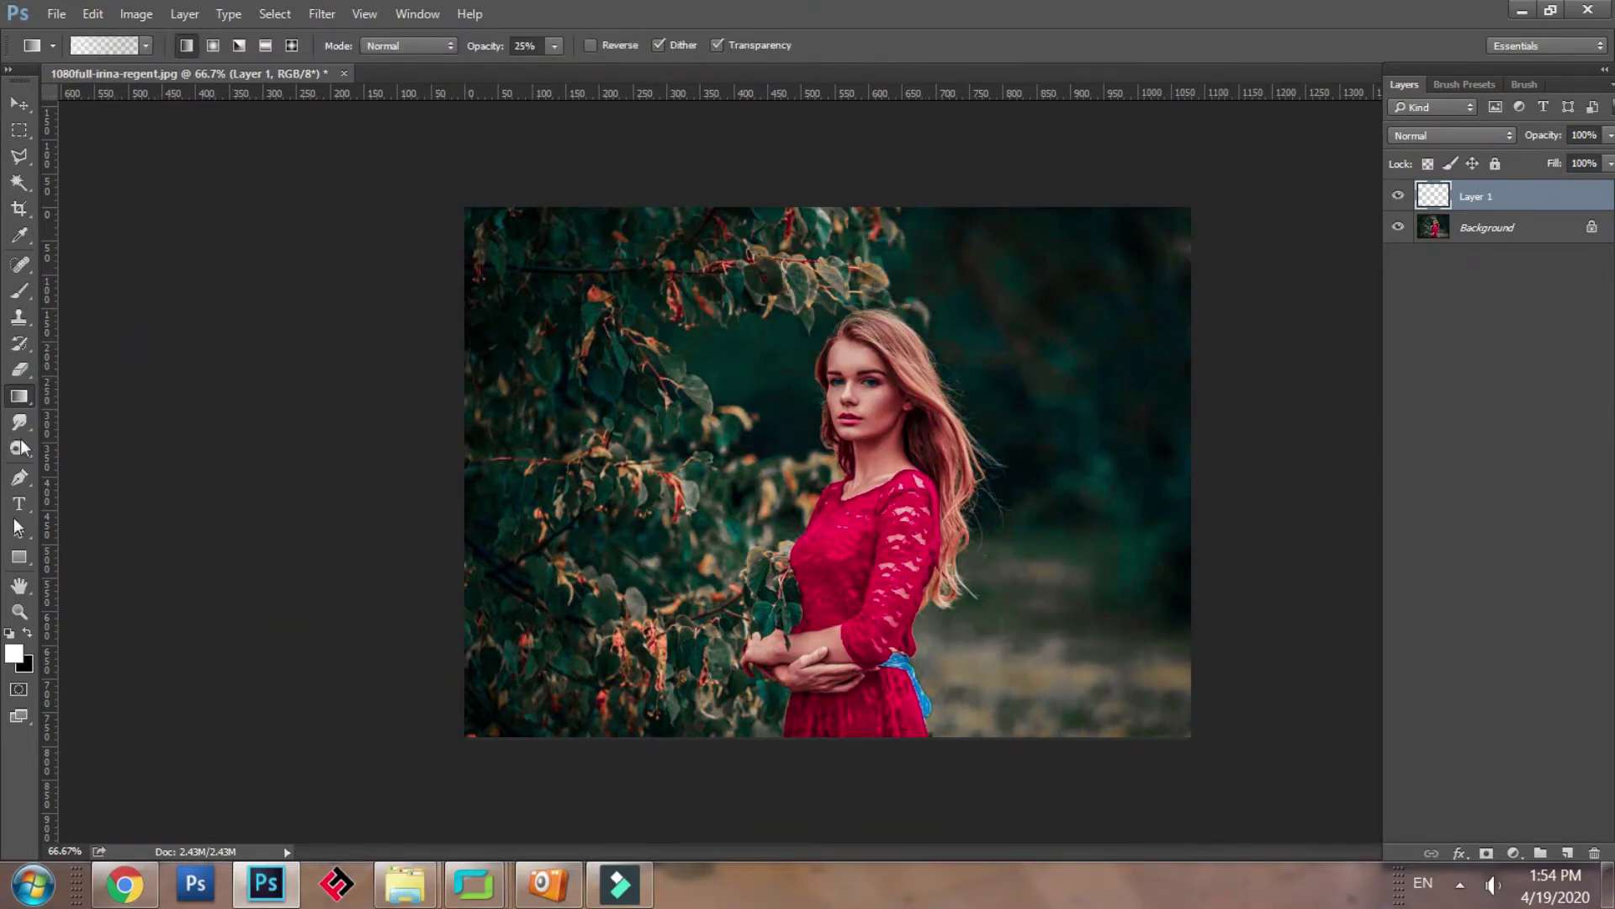
click(15, 664)
drag(727, 280, 759, 224)
click(826, 446)
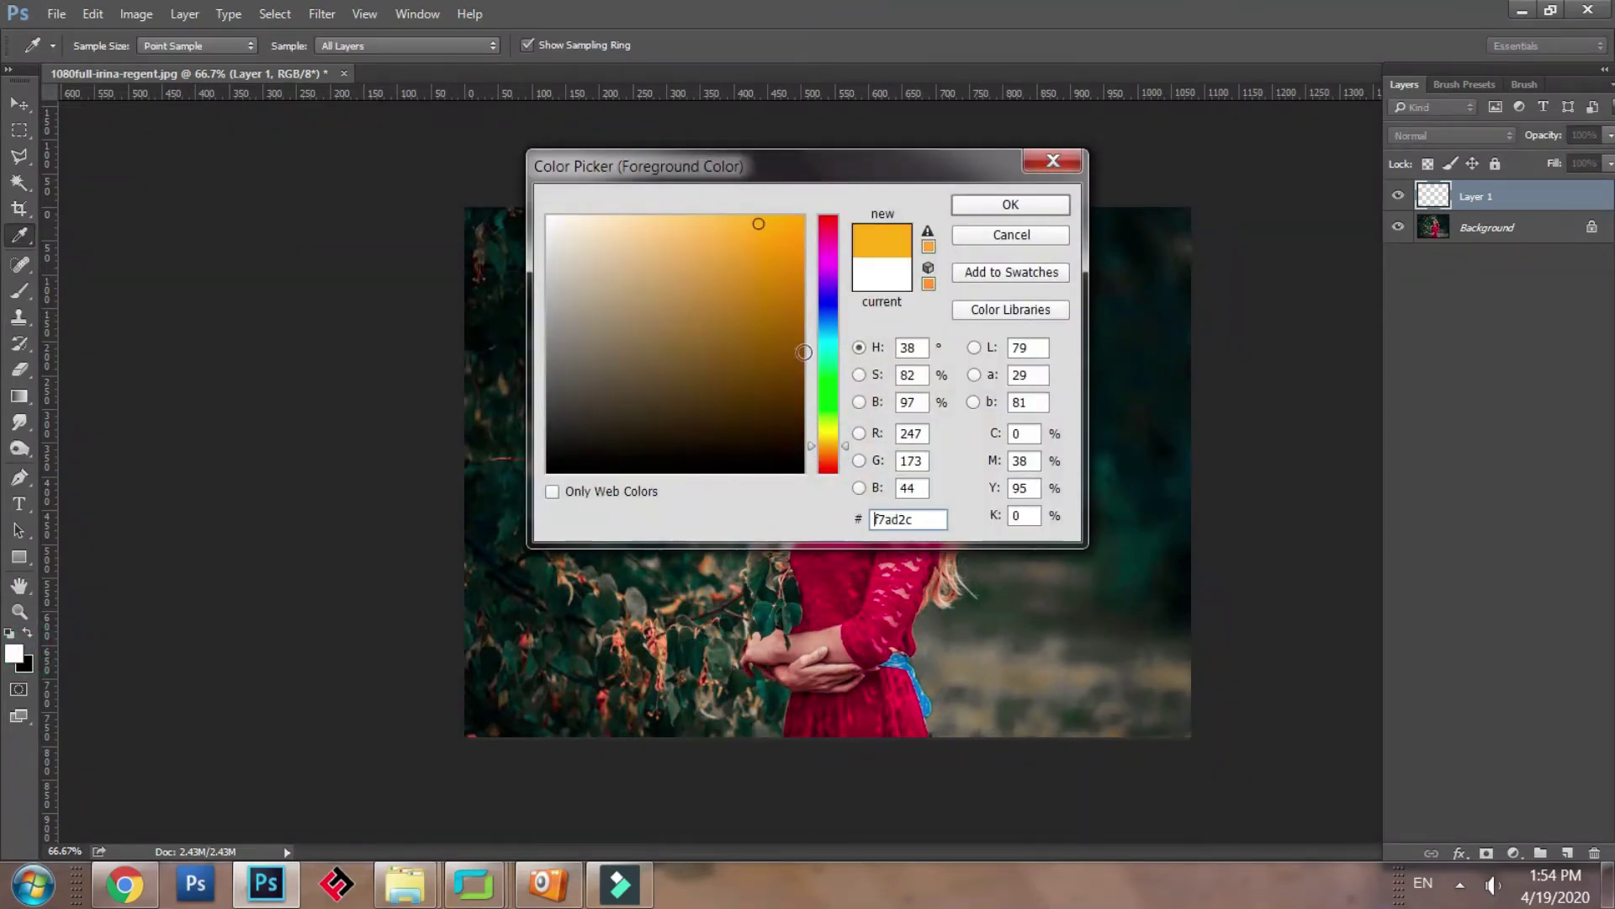
drag(783, 329, 792, 230)
click(831, 466)
click(960, 202)
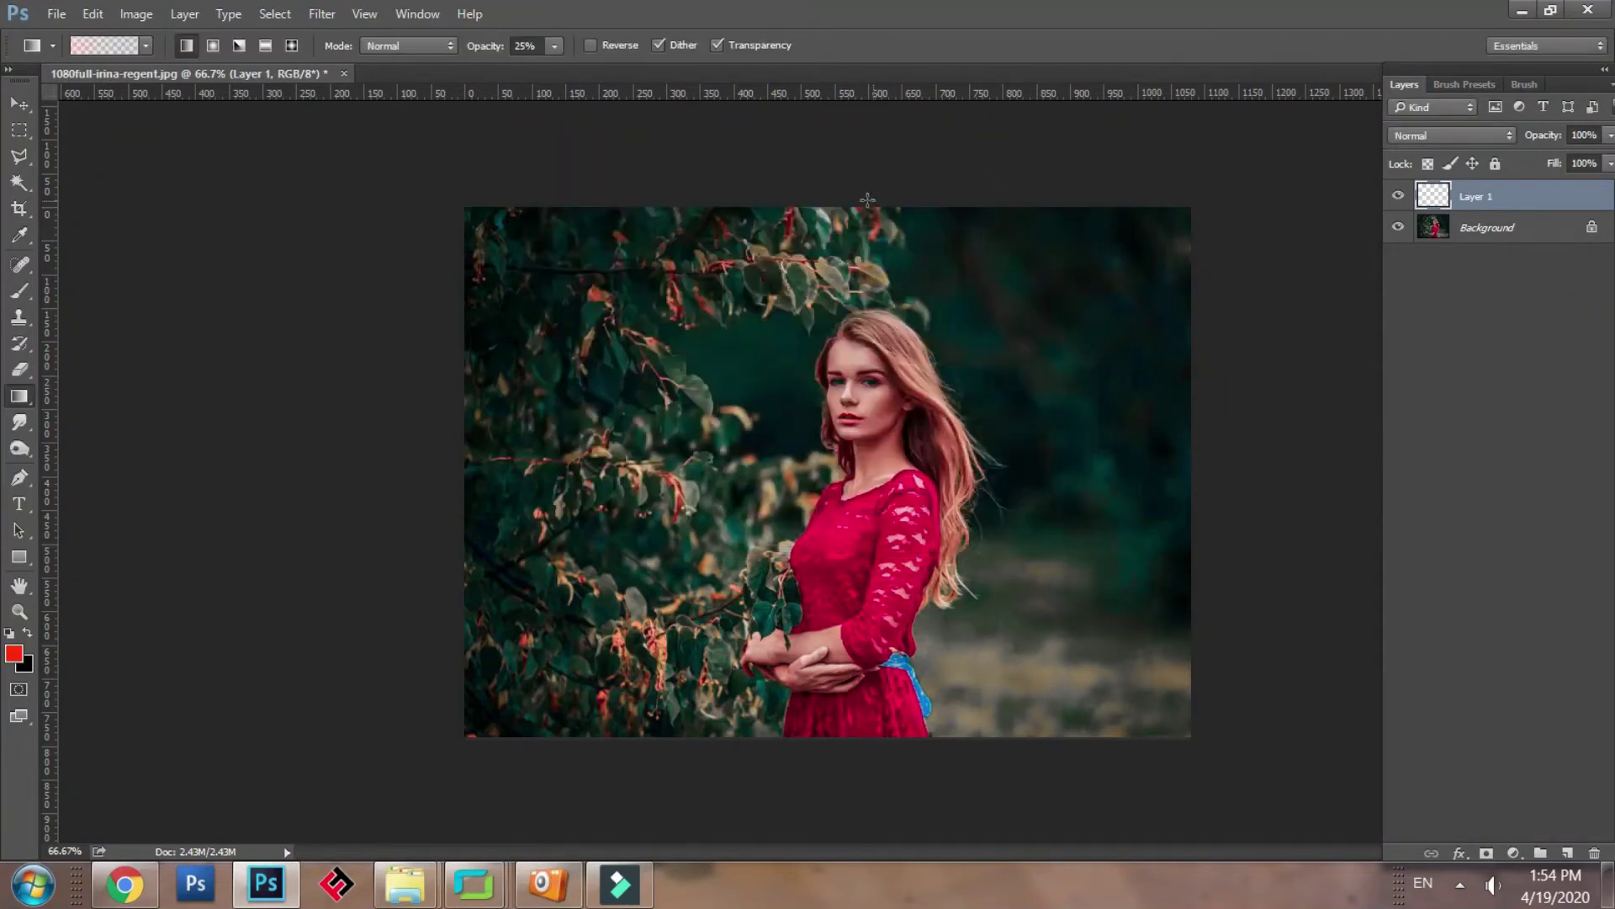
Draw a red-to-transparent linear gradient from the photo's top edge down past face level, replacing a shorter first attempt.
drag(854, 180, 859, 289)
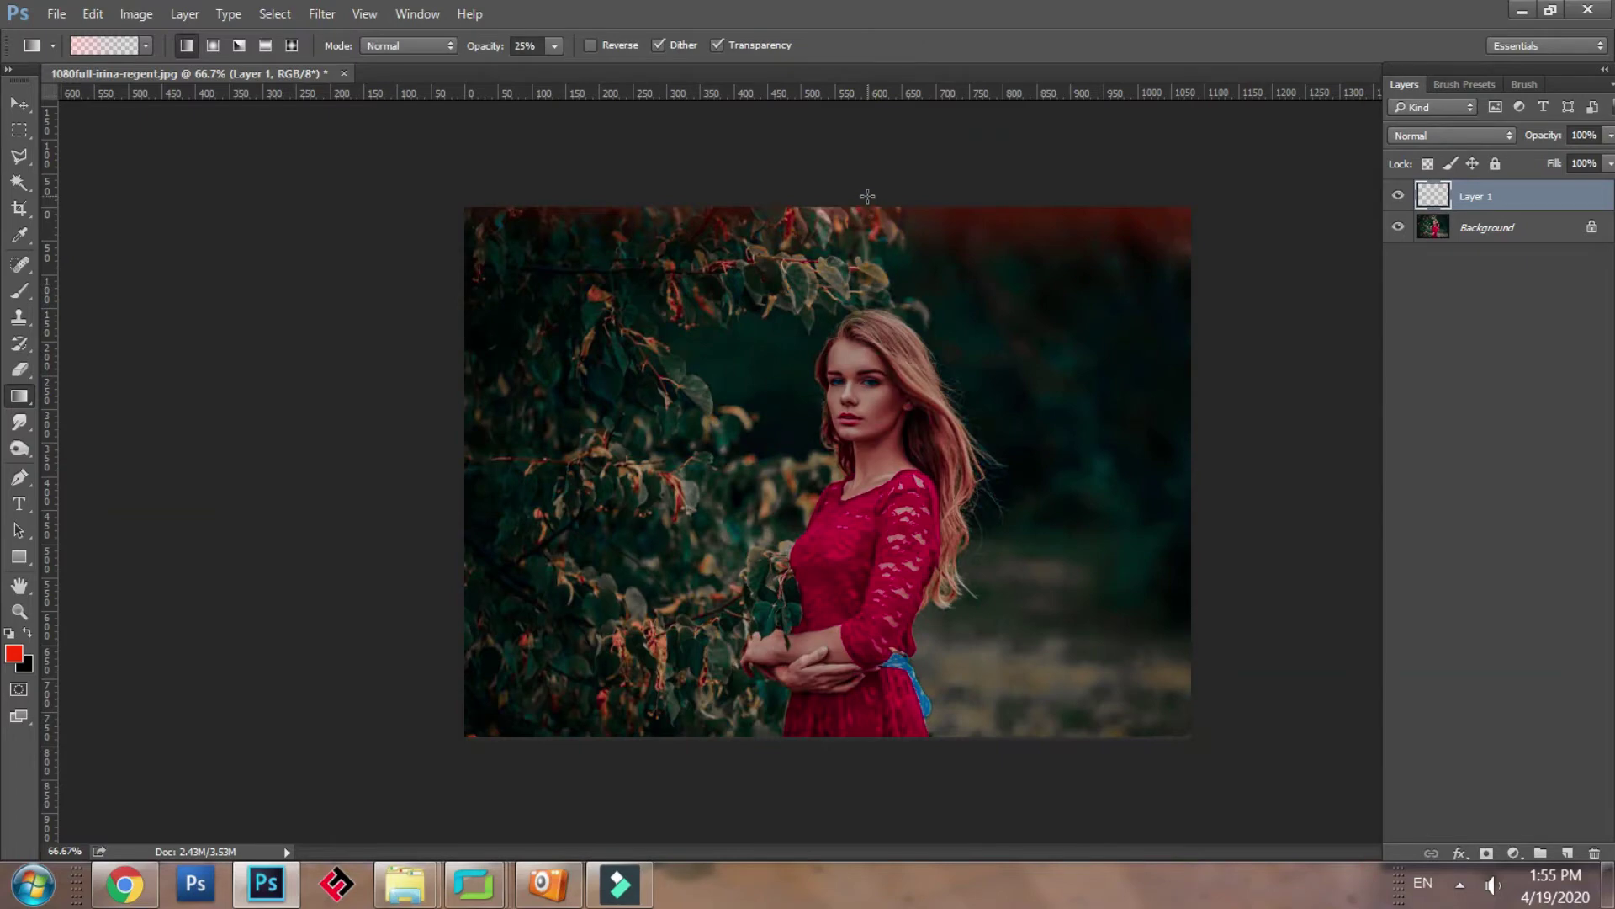
key(ctrl+z)
drag(860, 204, 856, 434)
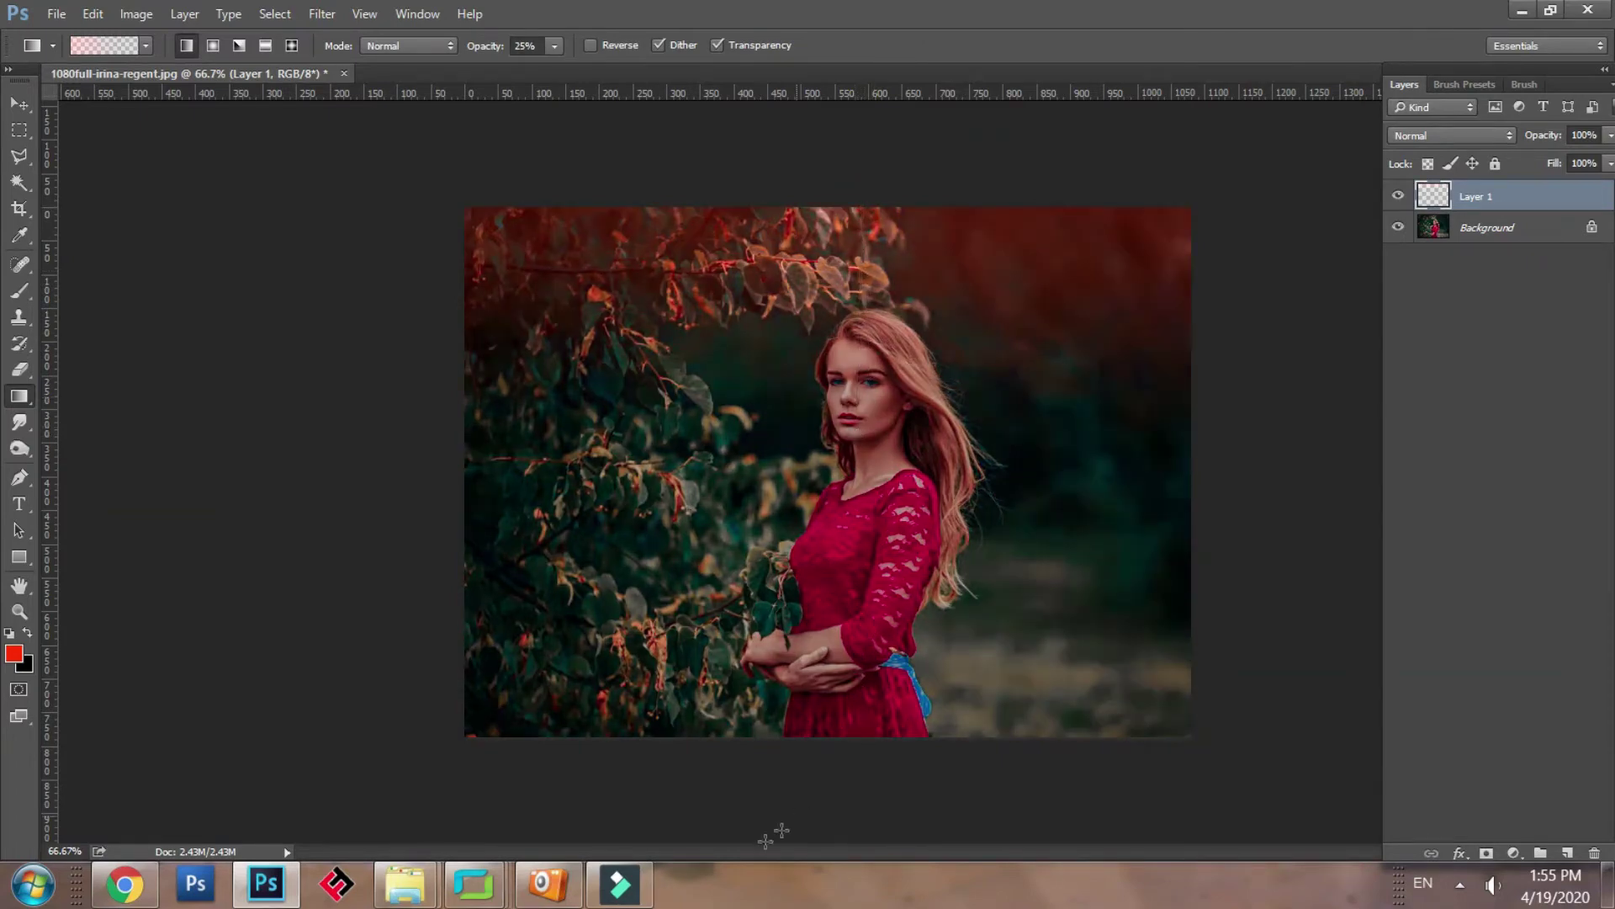
Enlarge the red gradient layer with Free Transform until it extends beyond the photo's edges, commit it and deselect the layer.
click(27, 104)
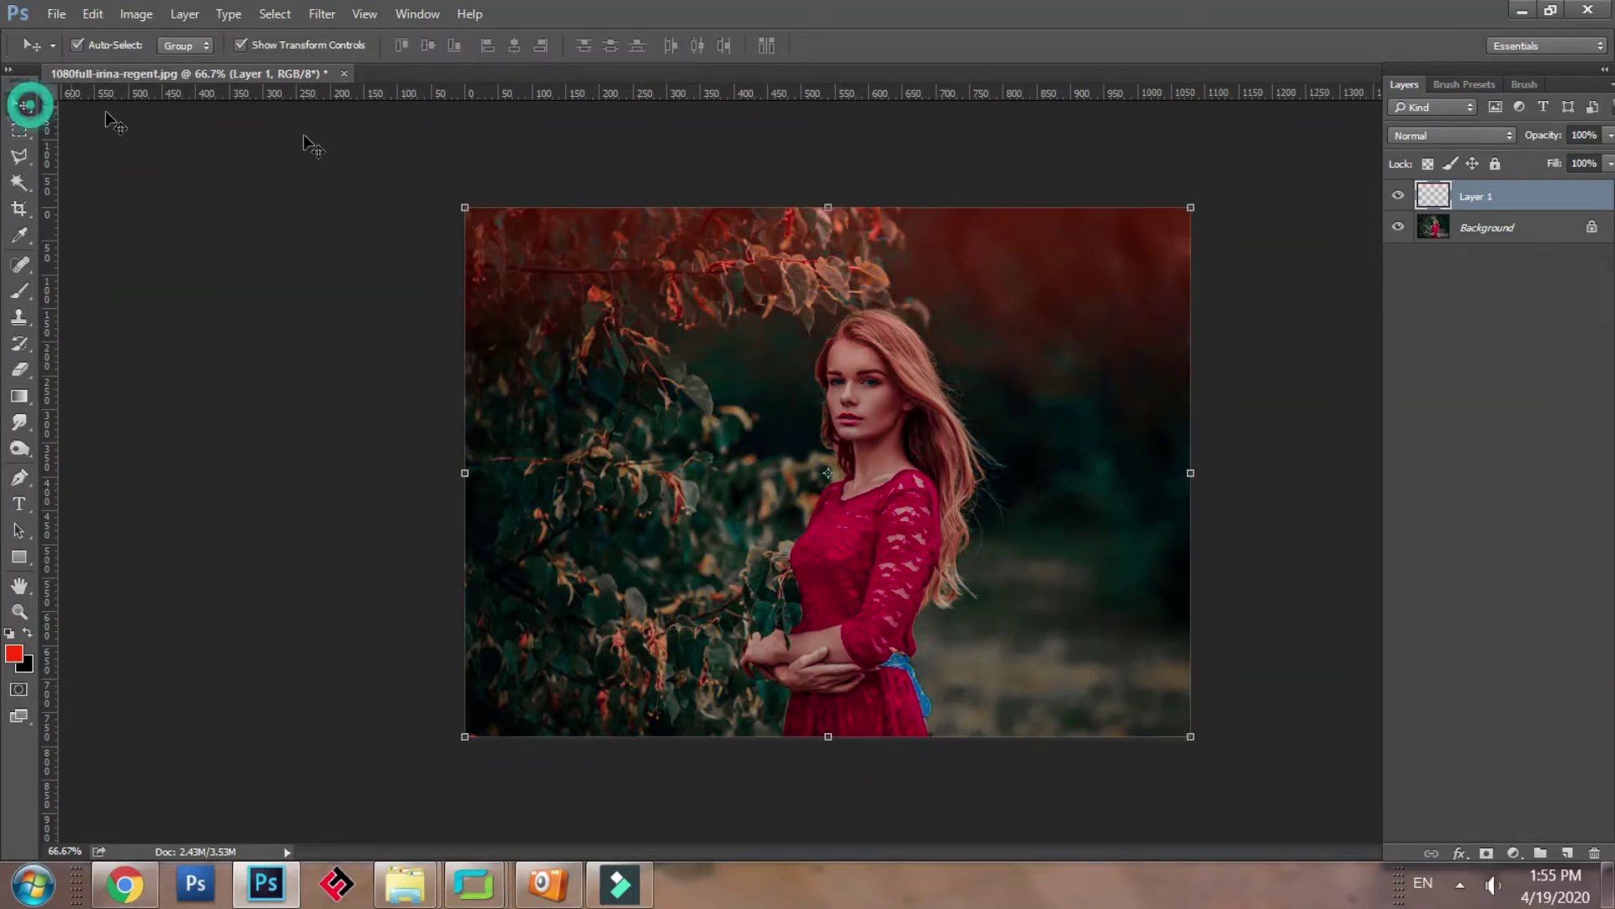
key(ctrl+t)
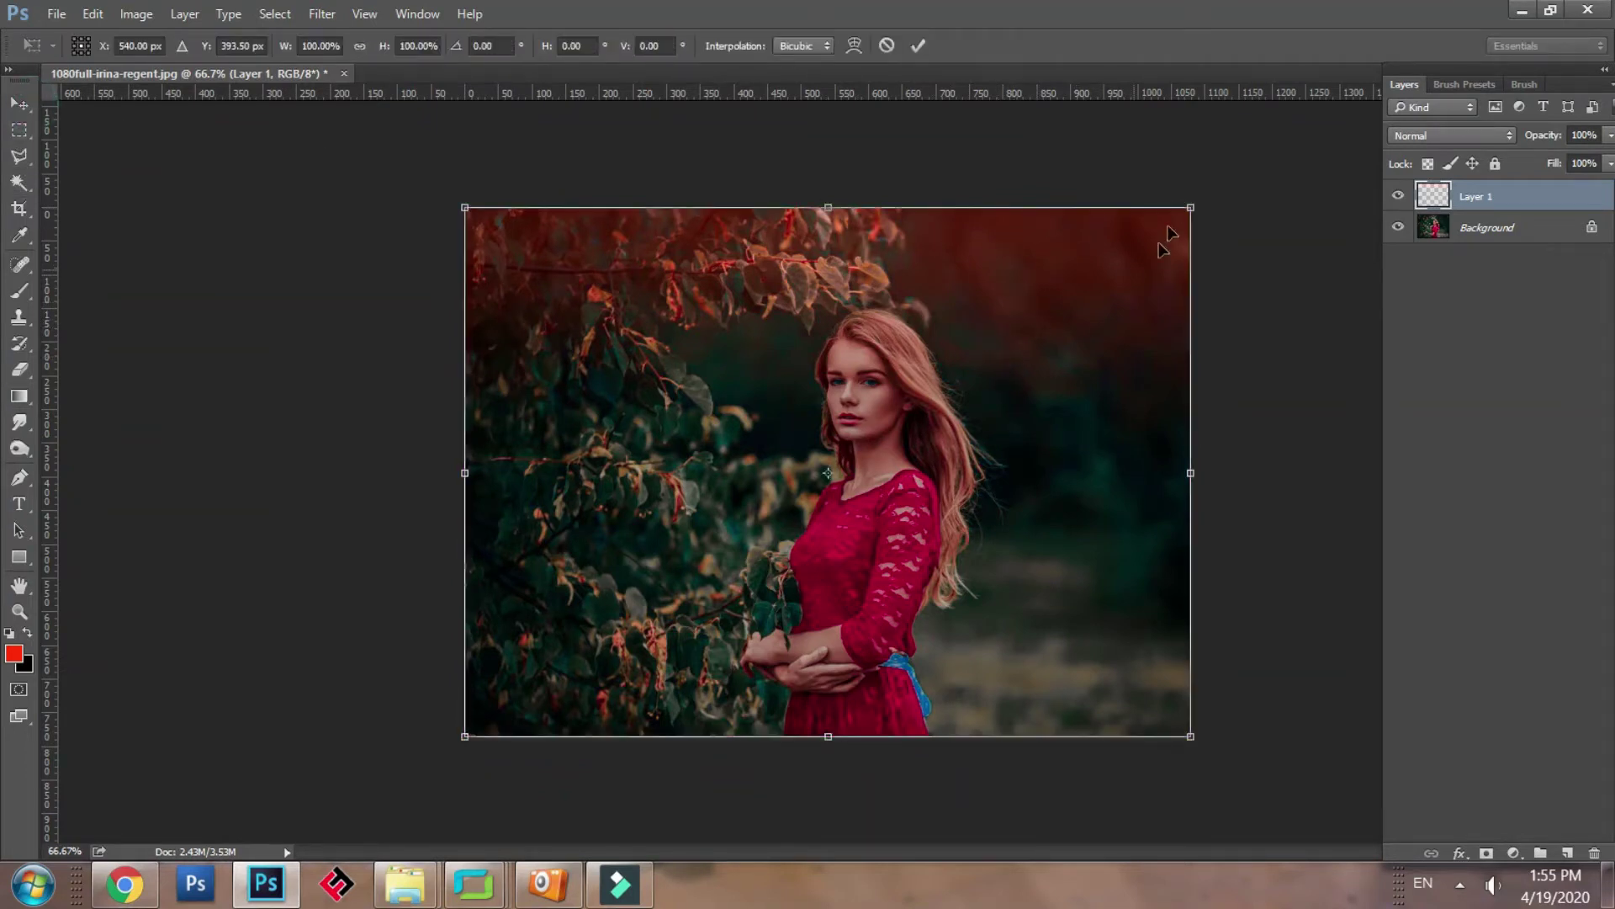
drag(1193, 206, 1294, 132)
drag(1145, 238, 1124, 298)
drag(1267, 195, 1313, 161)
click(1105, 320)
double_click(960, 404)
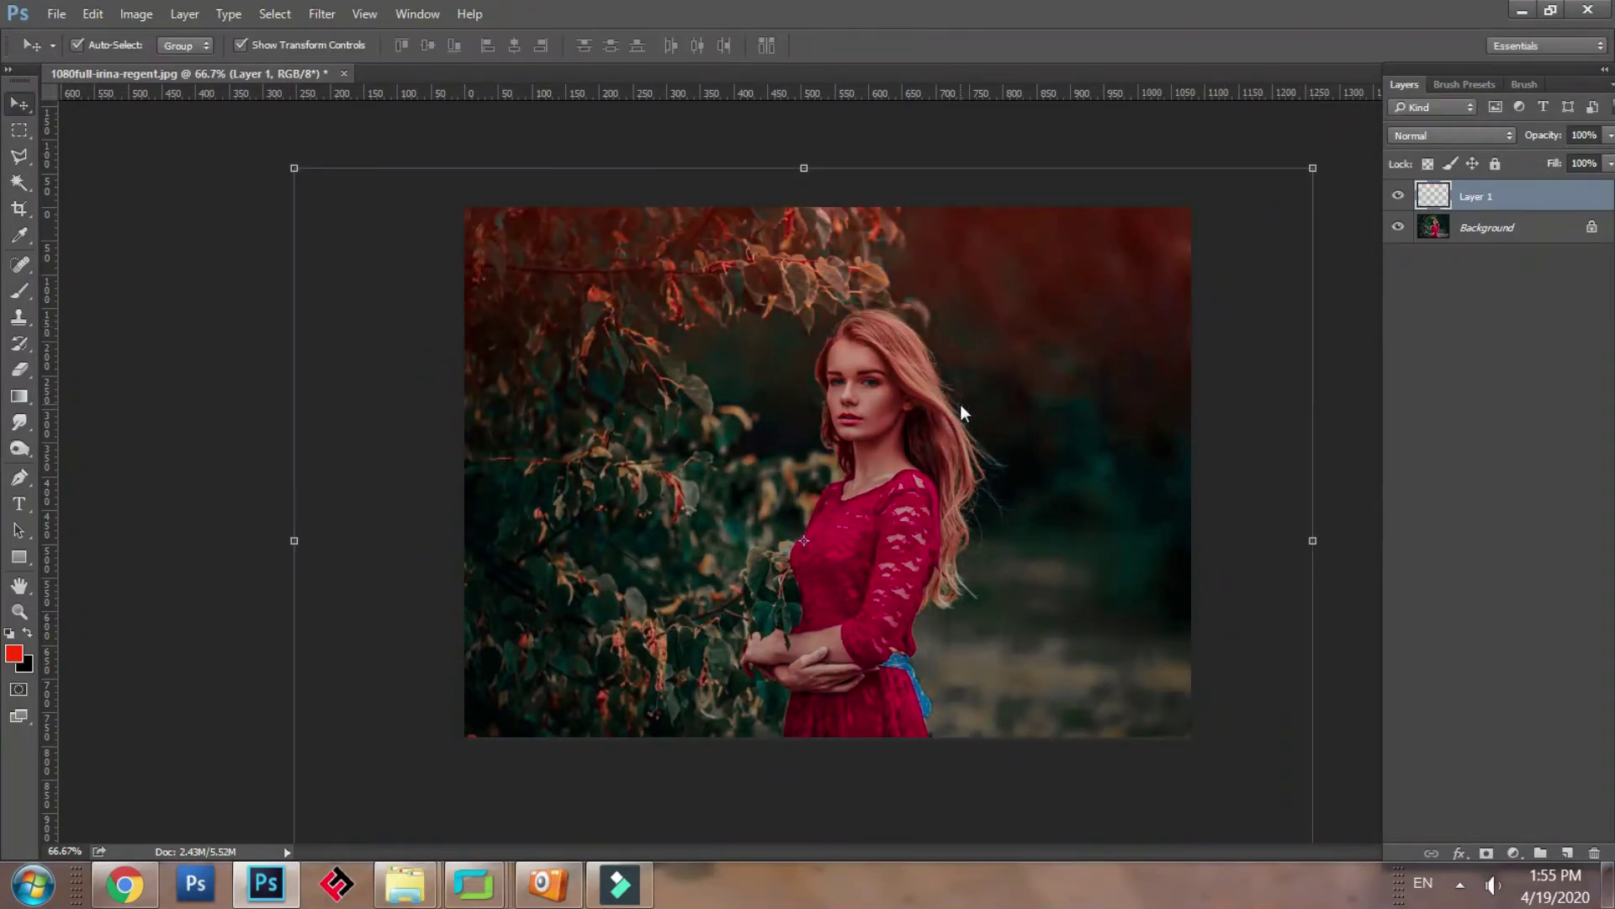
click(1264, 432)
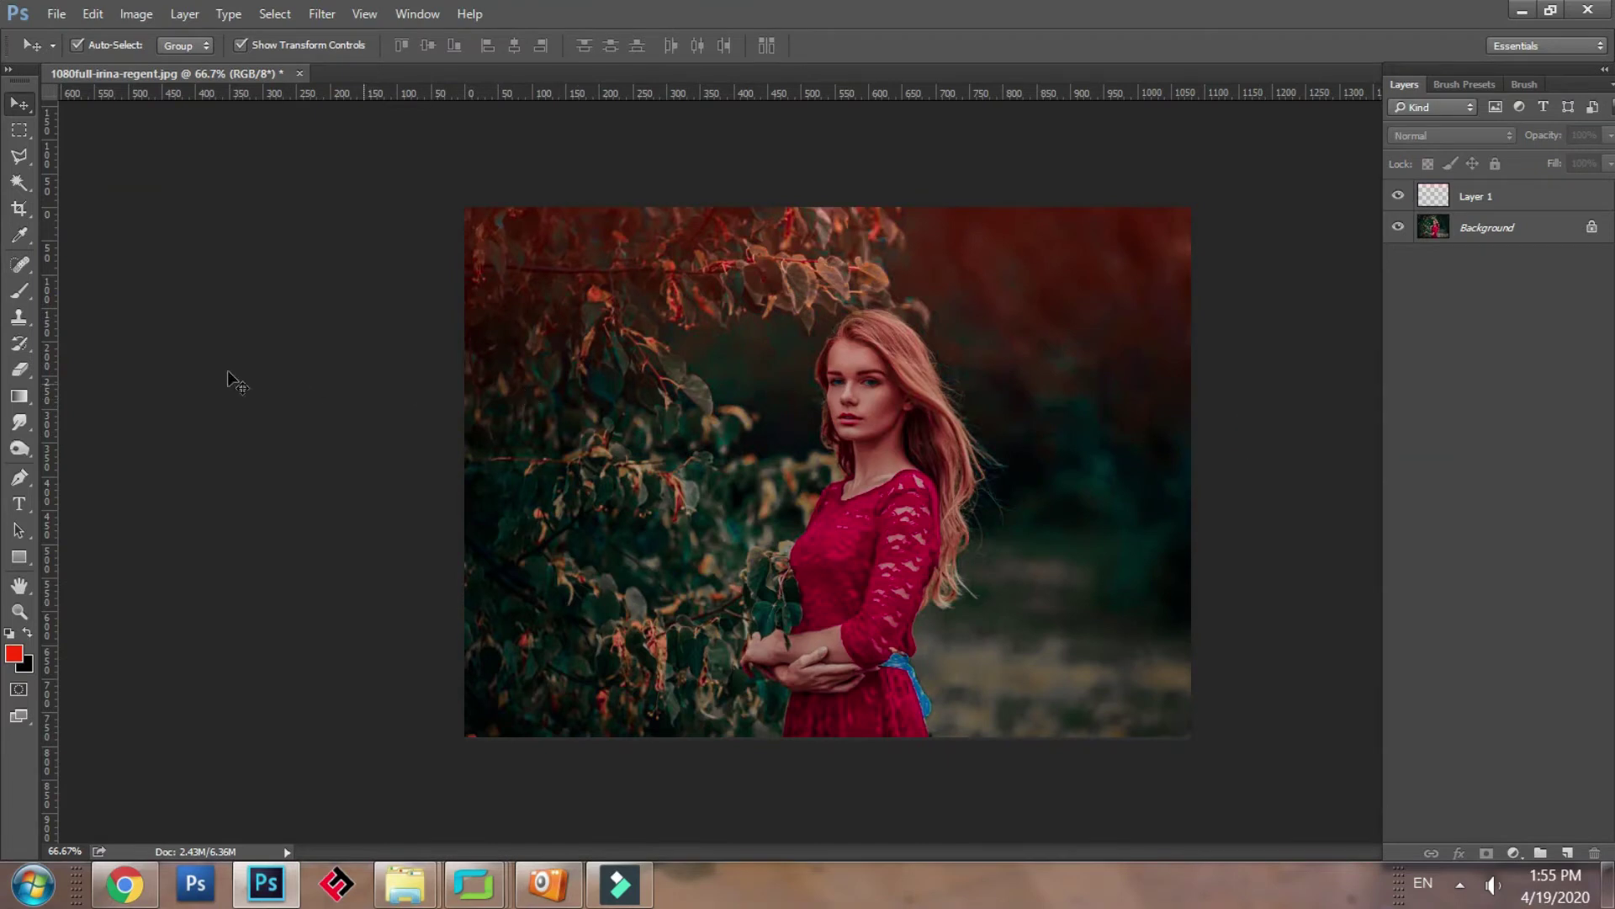
Add another empty layer above the gradient and set the foreground color to a slightly deeper red.
click(1567, 854)
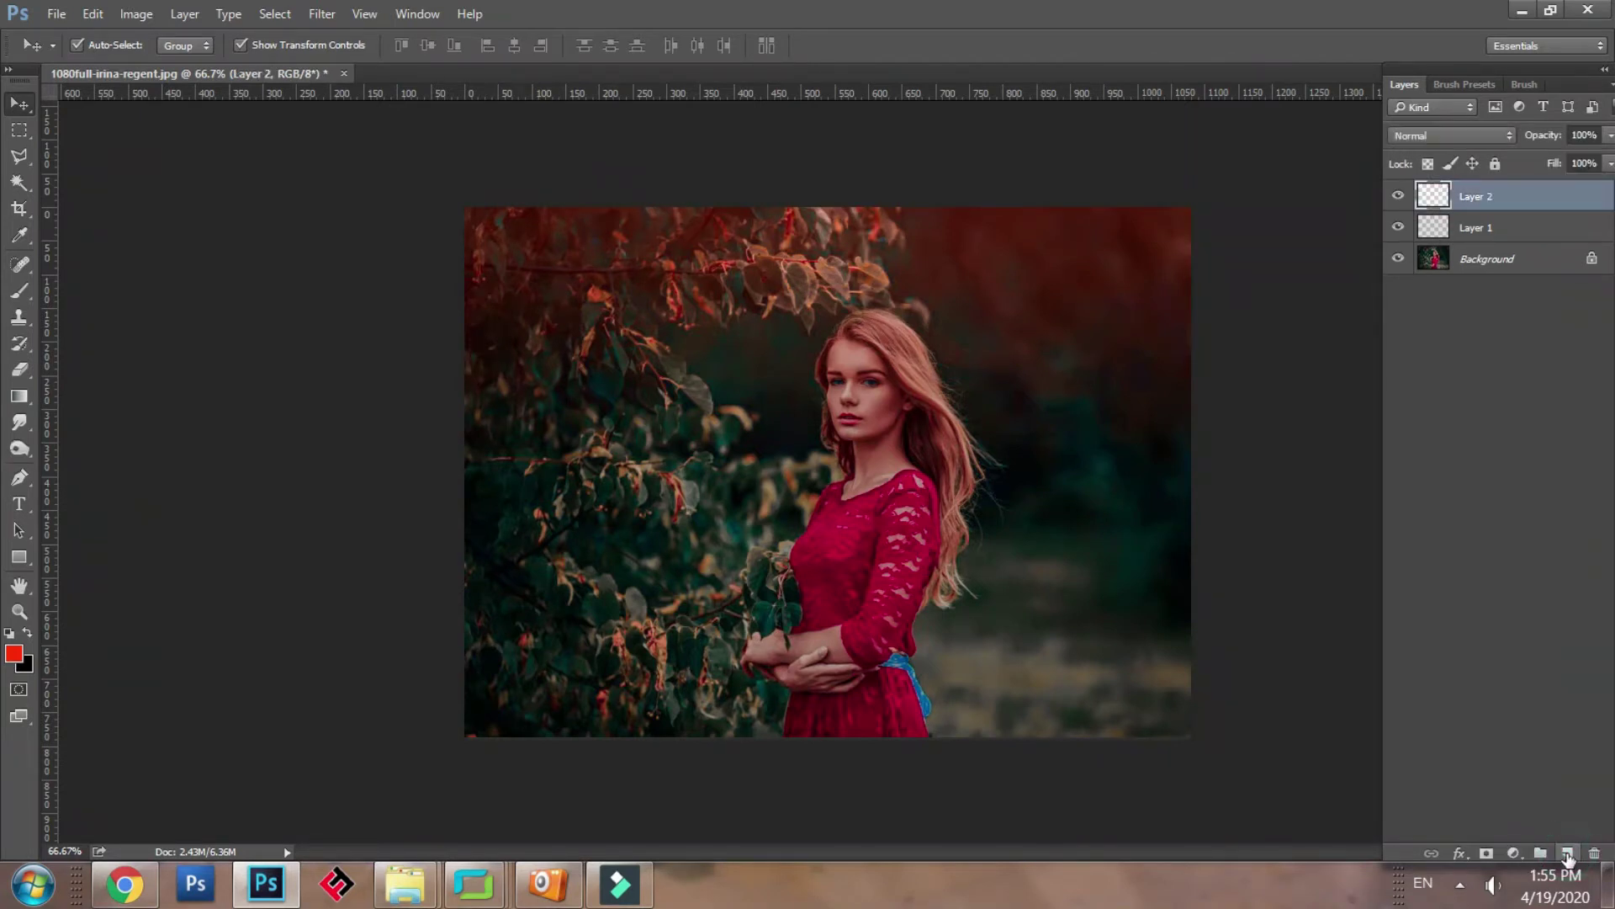
click(17, 656)
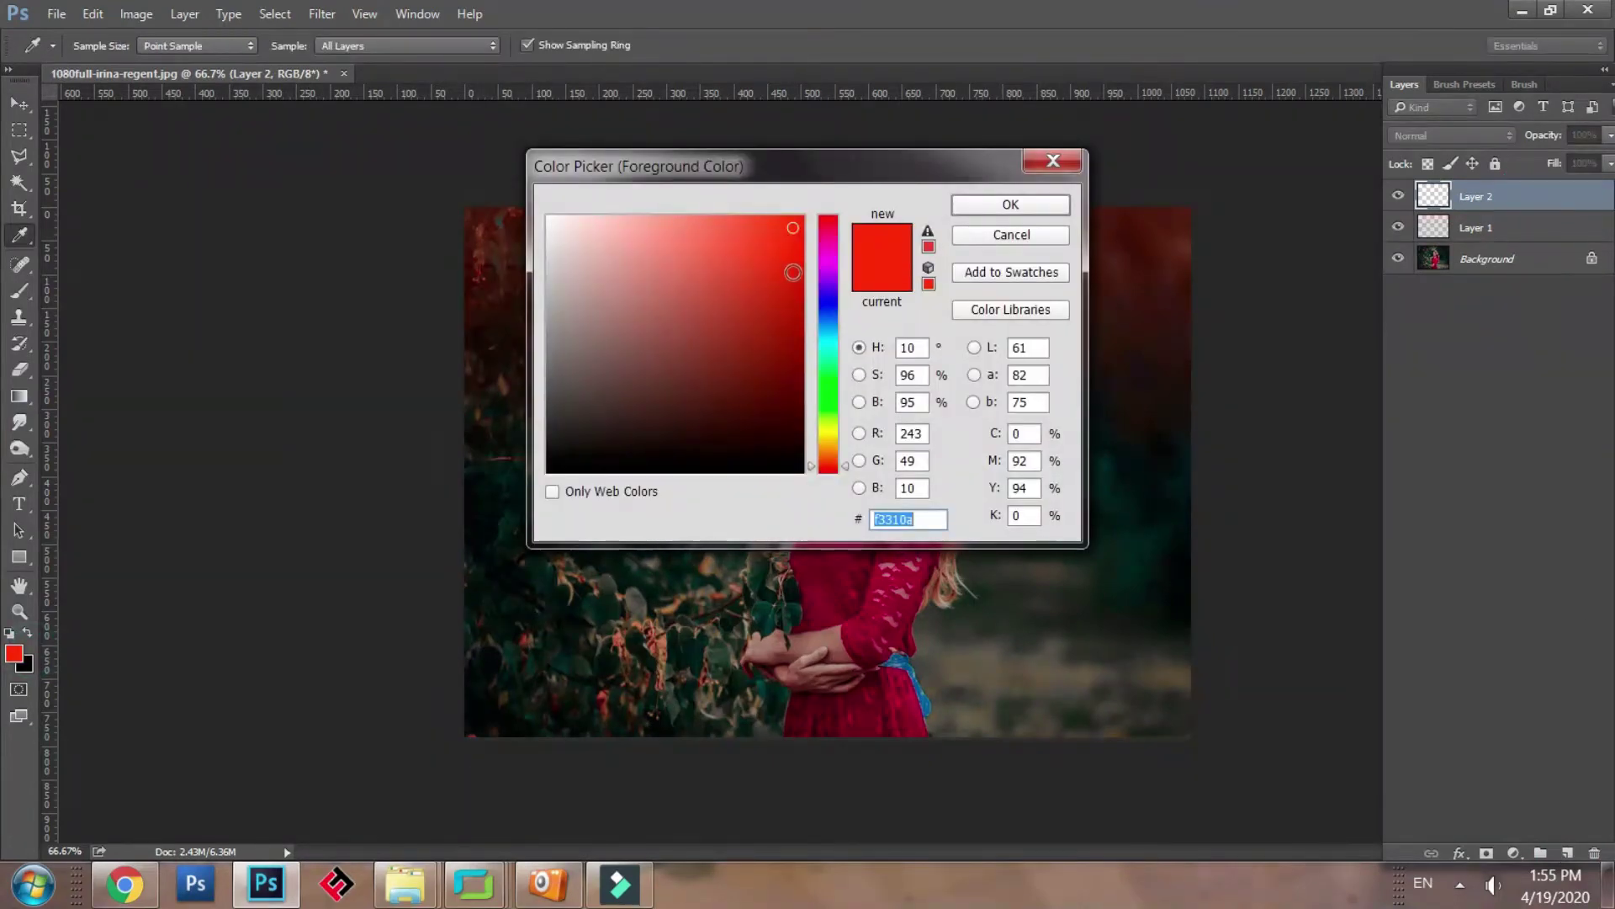
click(1001, 211)
key(v)
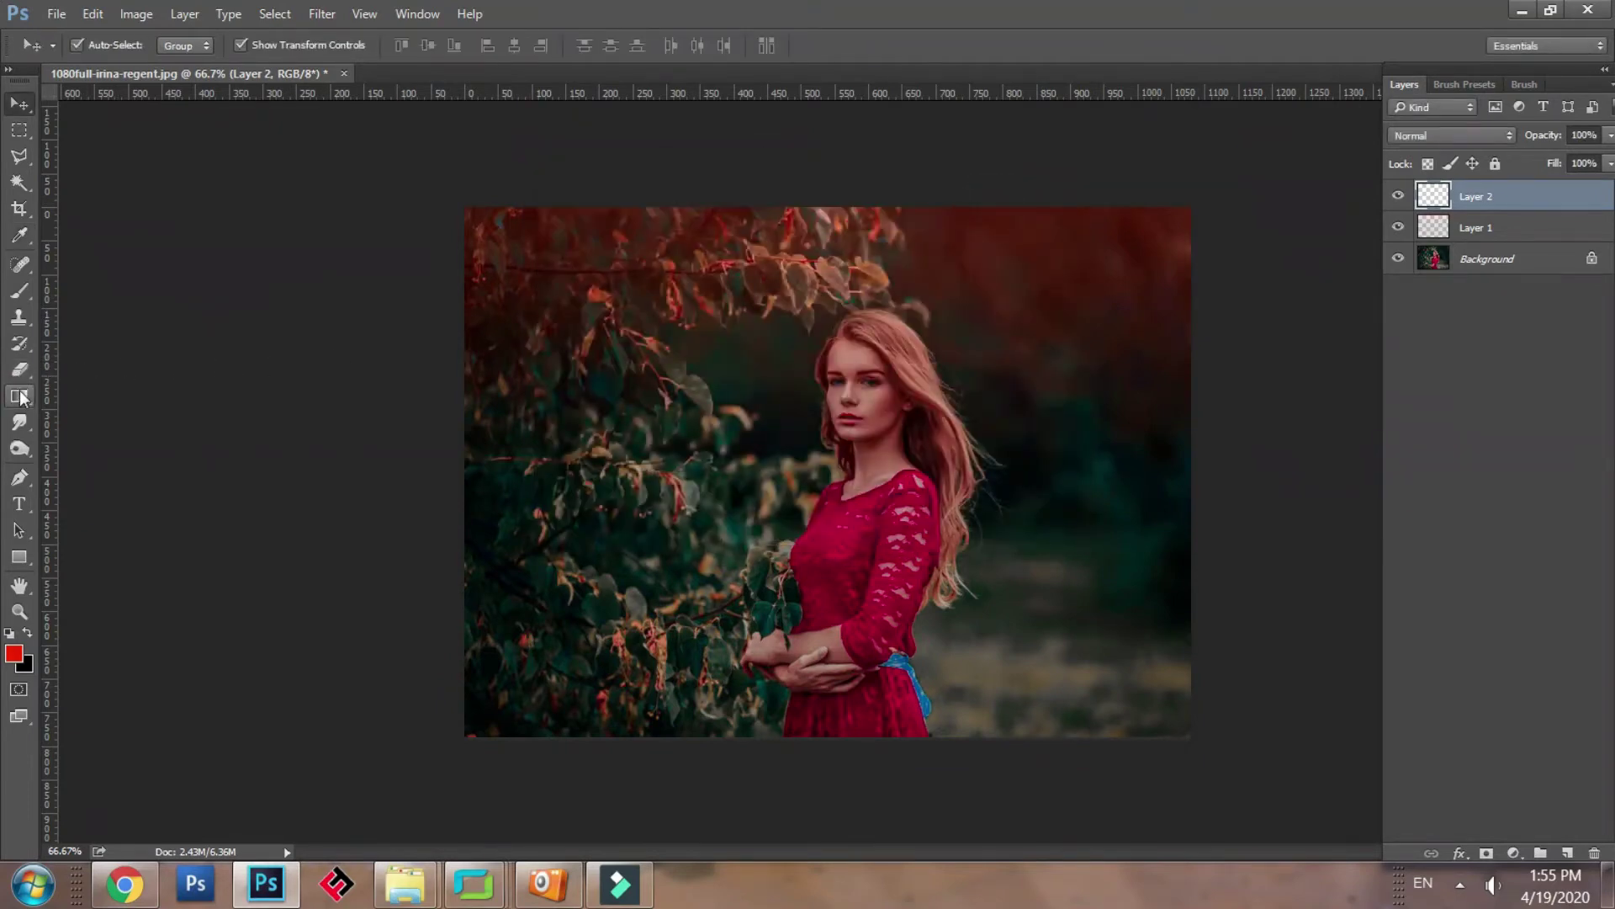
Paint one soft red spot over the foliage beside the woman with a size 100 brush at 100% opacity.
click(20, 290)
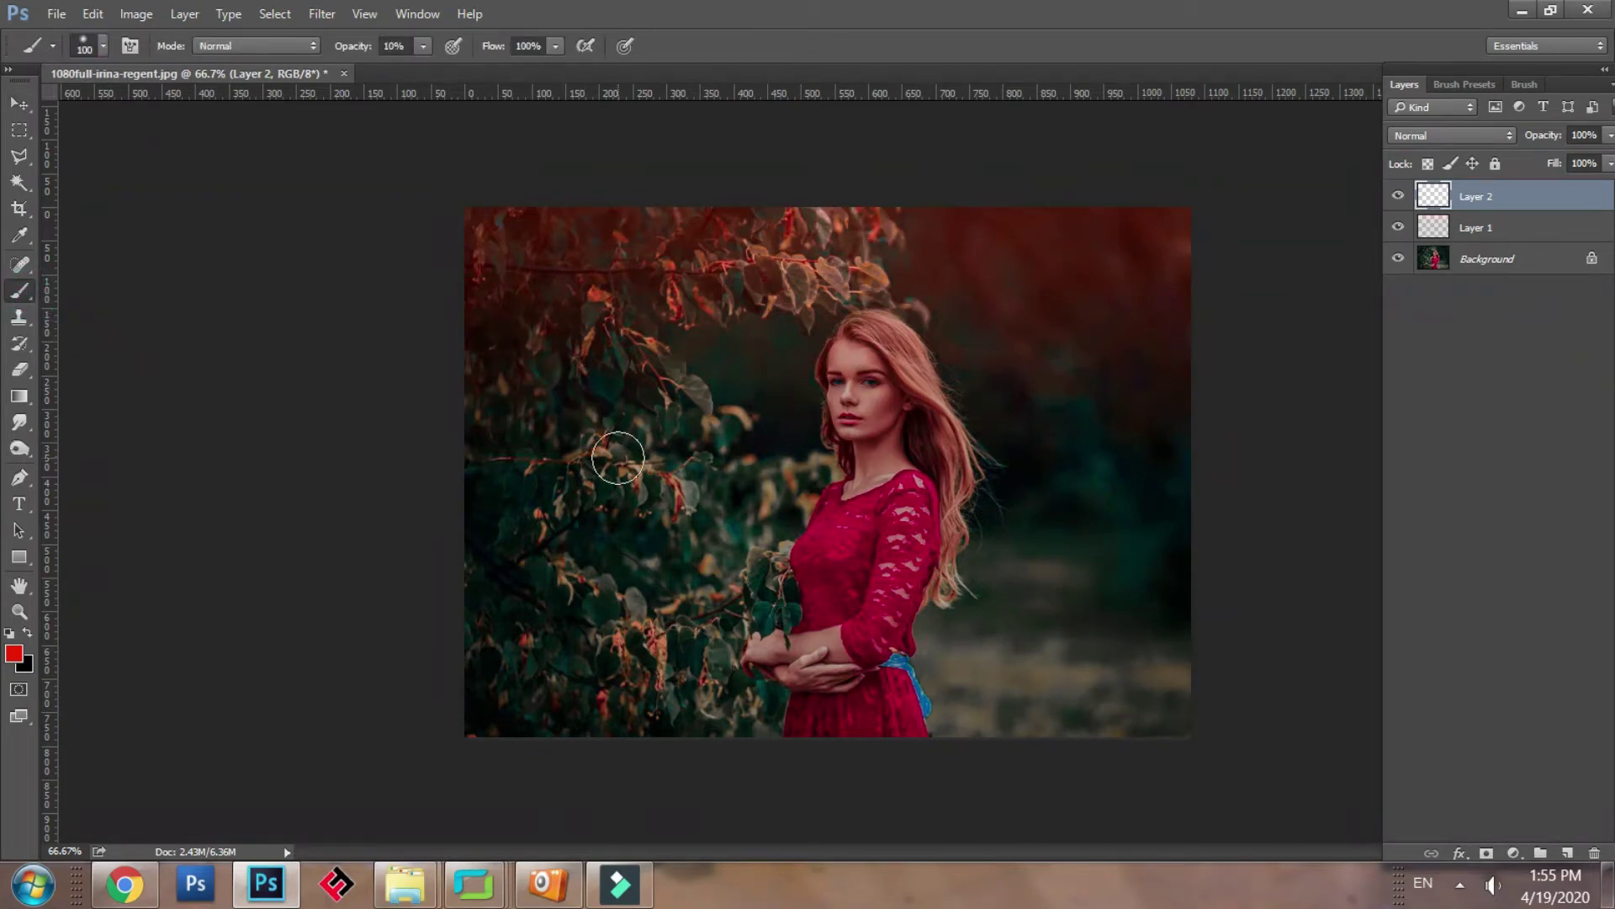
click(392, 47)
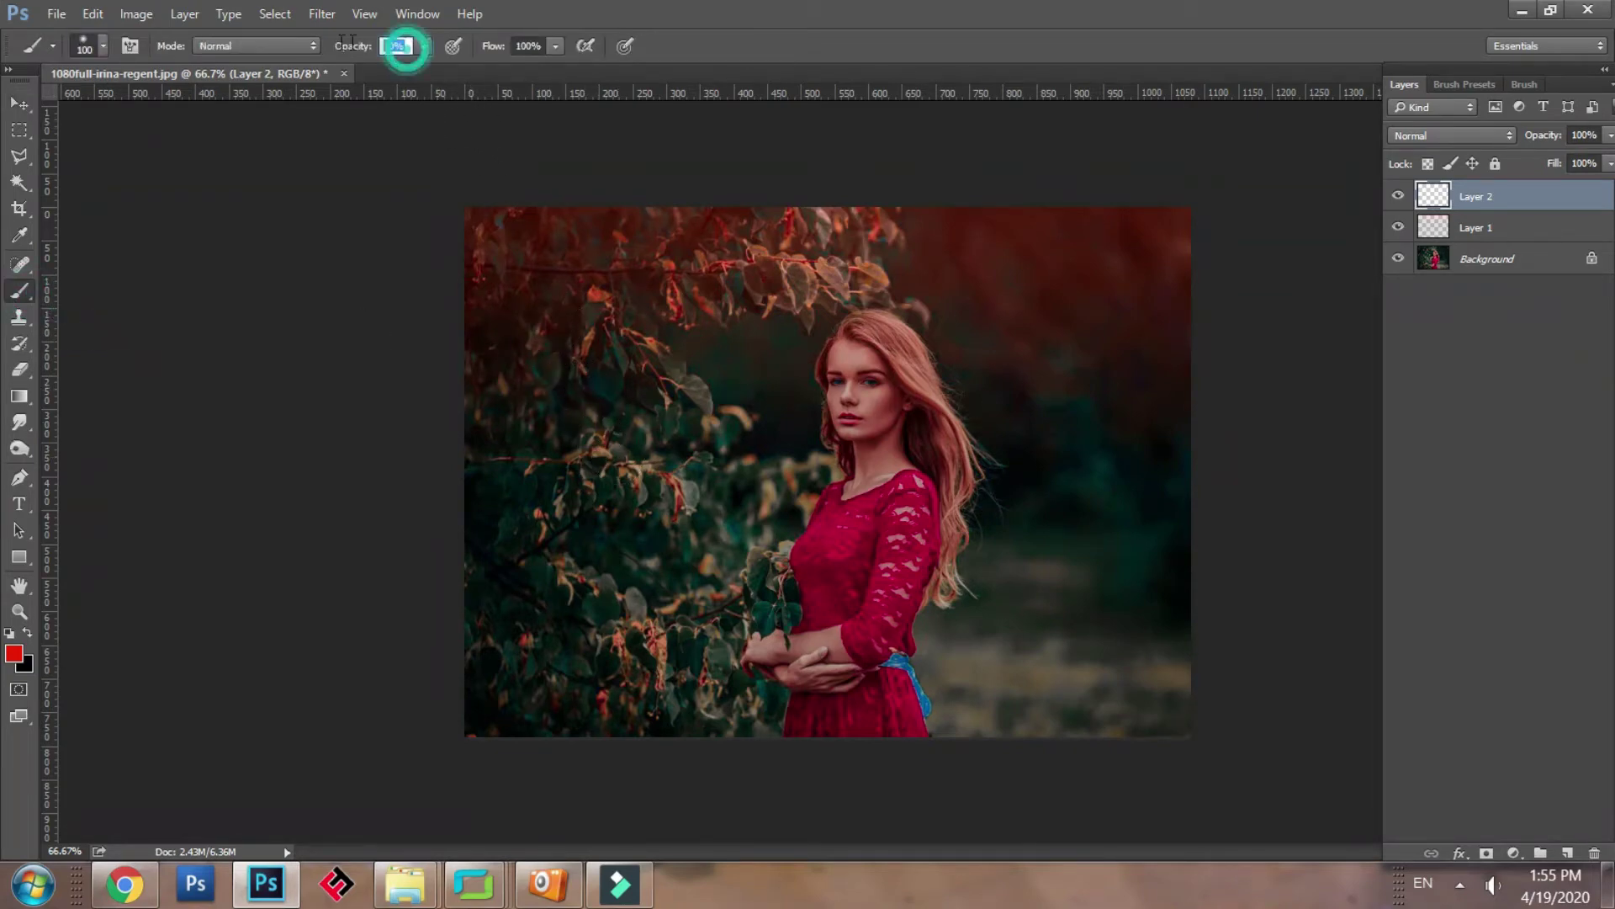
text(100)
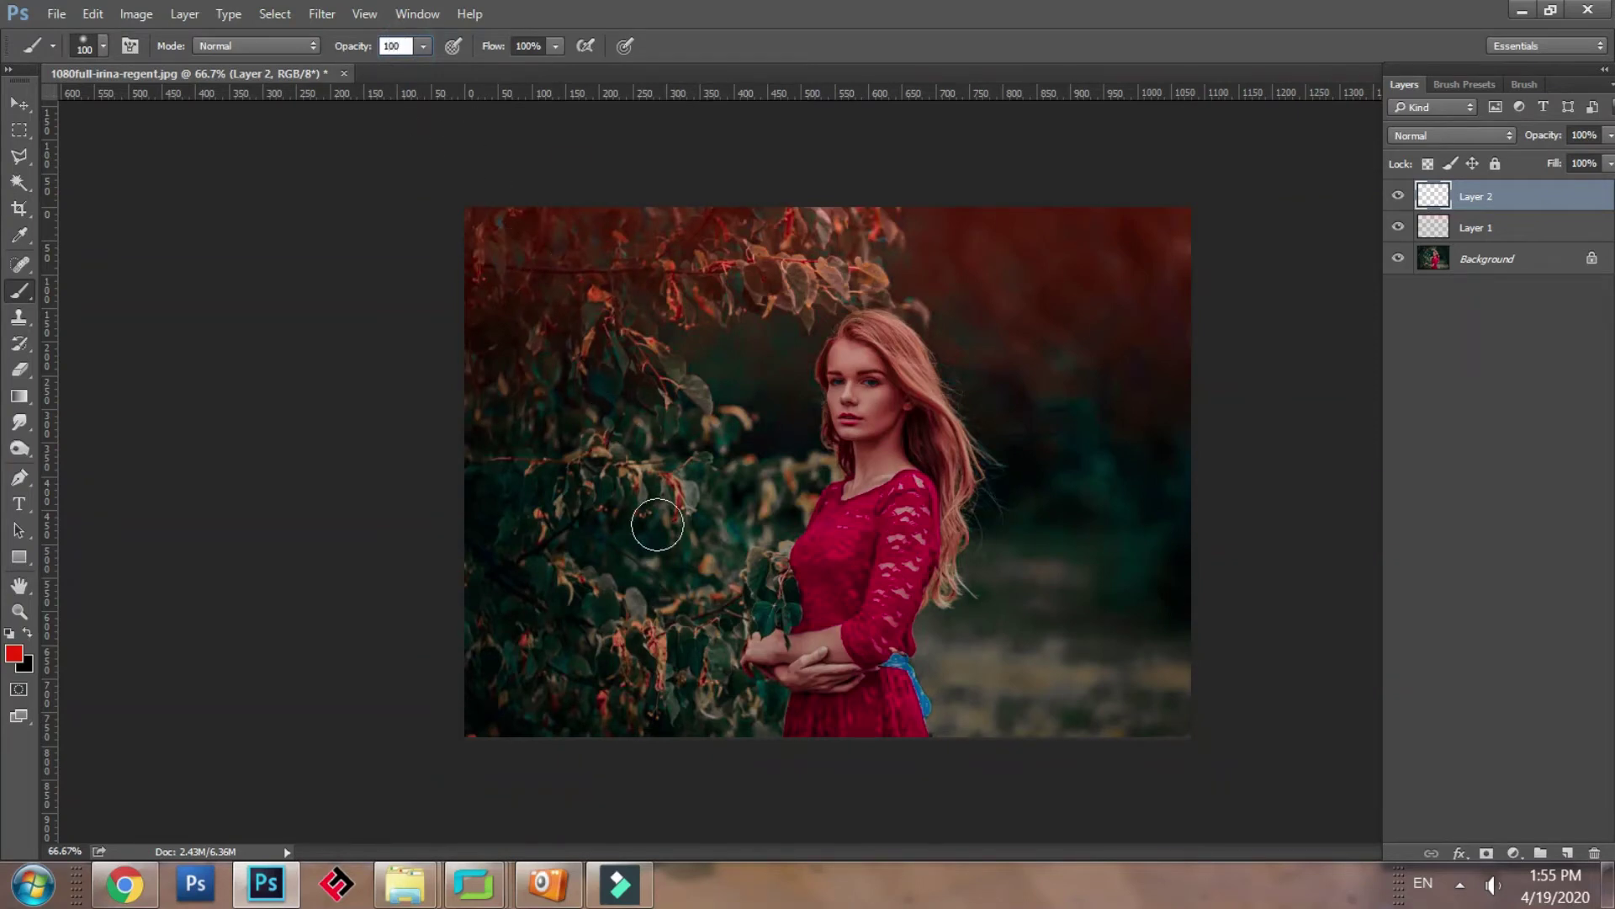
click(657, 524)
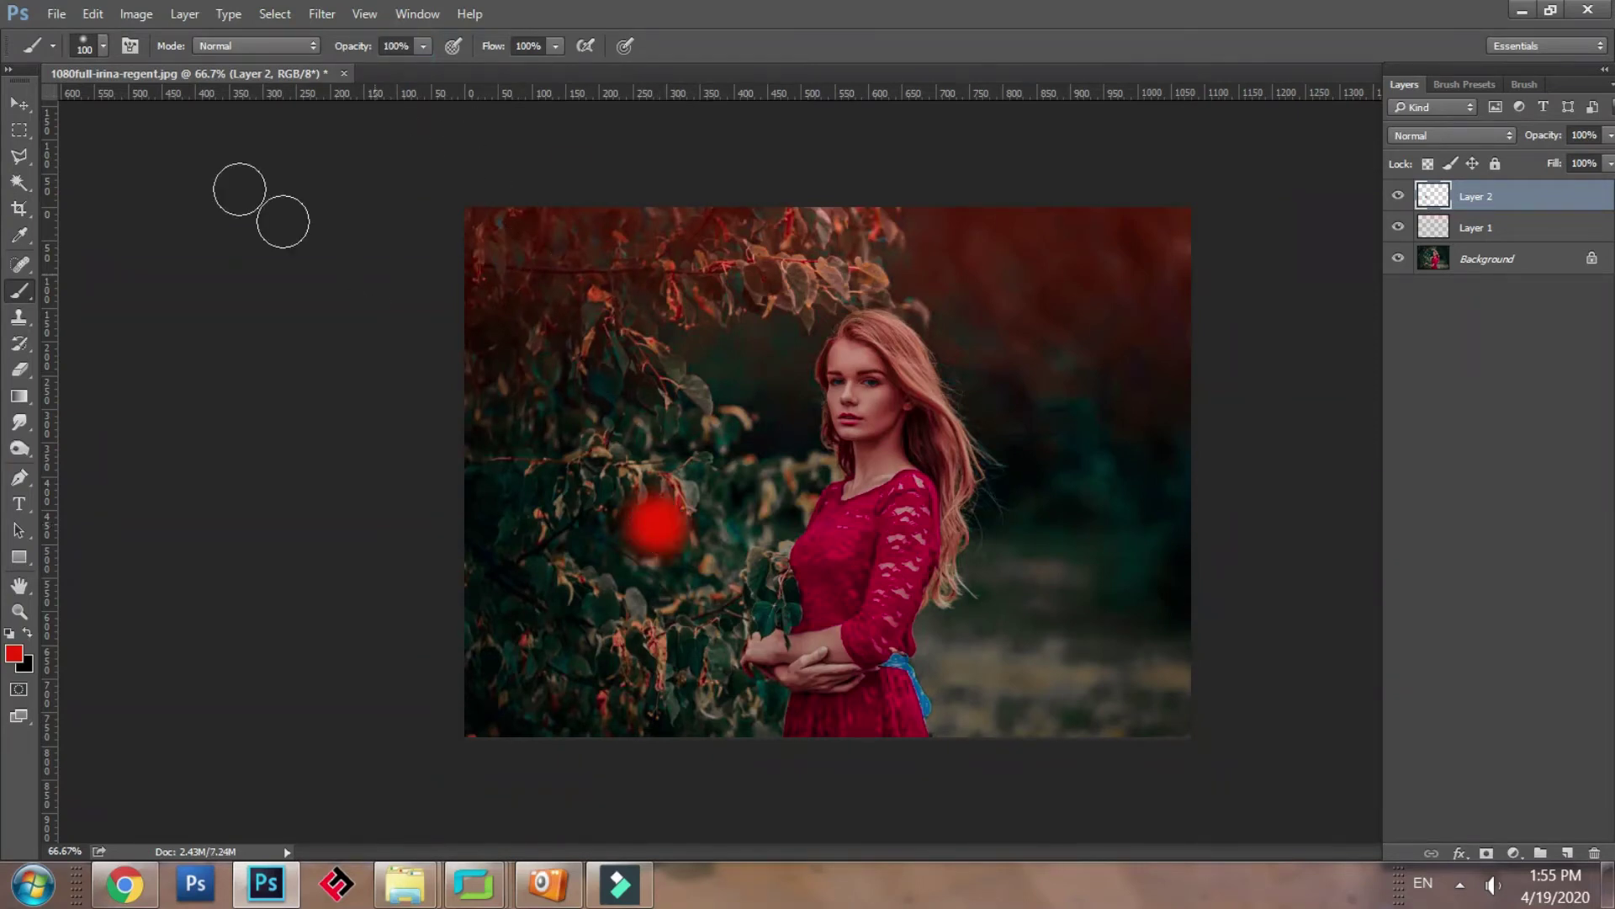
Scale the red spot to about three times its size and shift it slightly upward over the leaves.
click(20, 103)
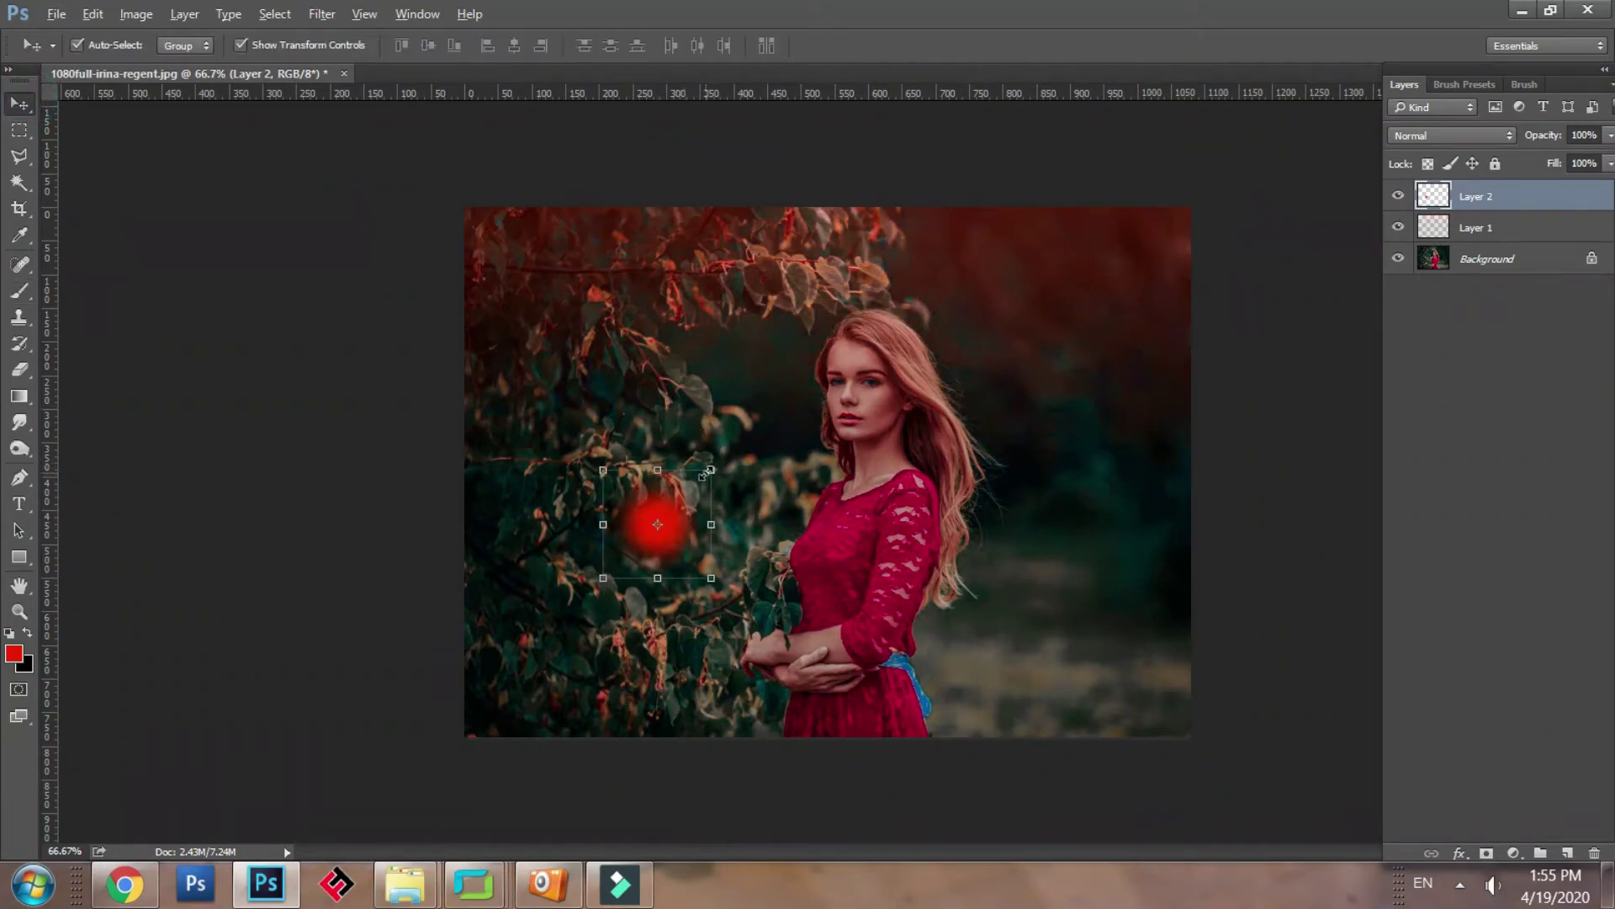
drag(710, 469, 865, 314)
drag(732, 532, 720, 463)
key(Return)
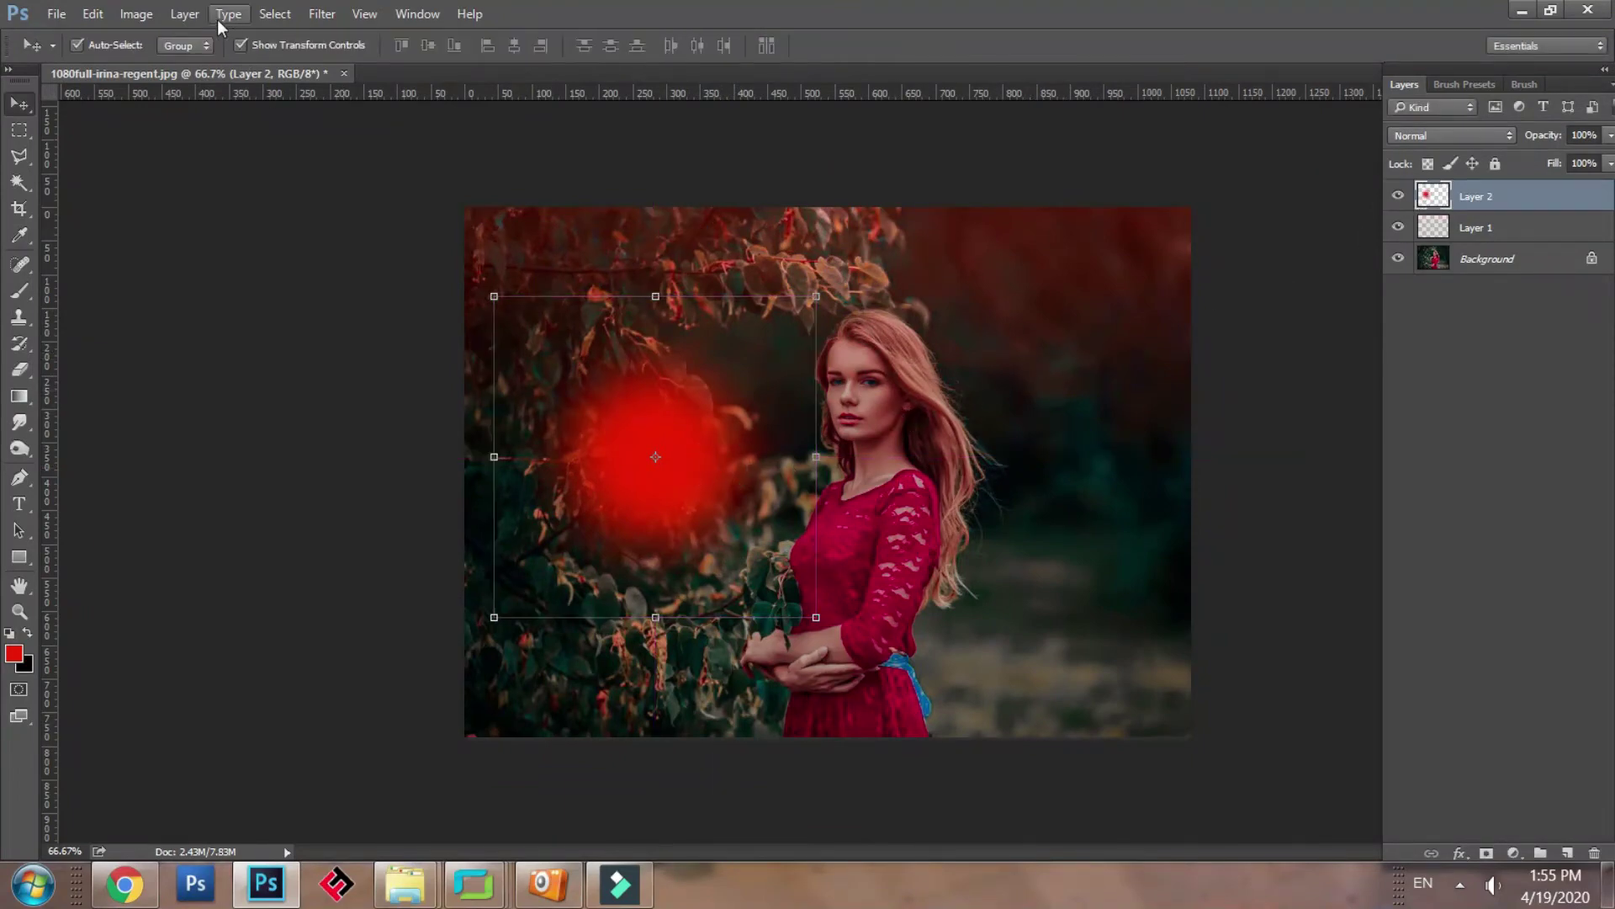
Recolor the red spot to yellow-green with Hue/Saturation: hue +59, saturation +57, lightness +20.
click(139, 14)
mouse_move(210, 74)
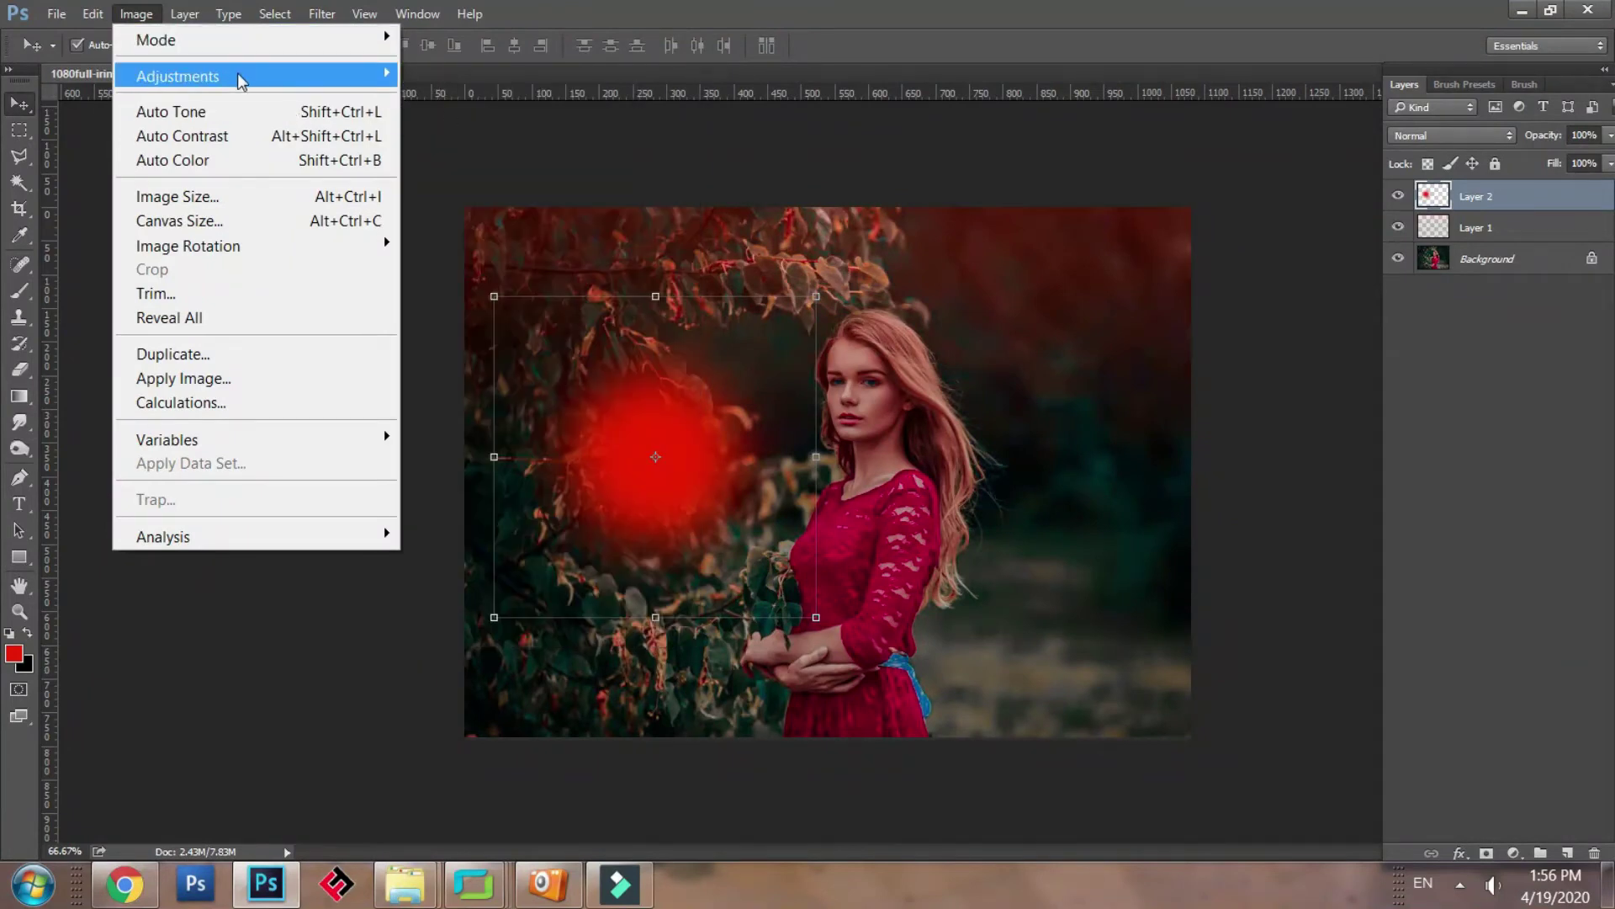
mouse_move(260, 78)
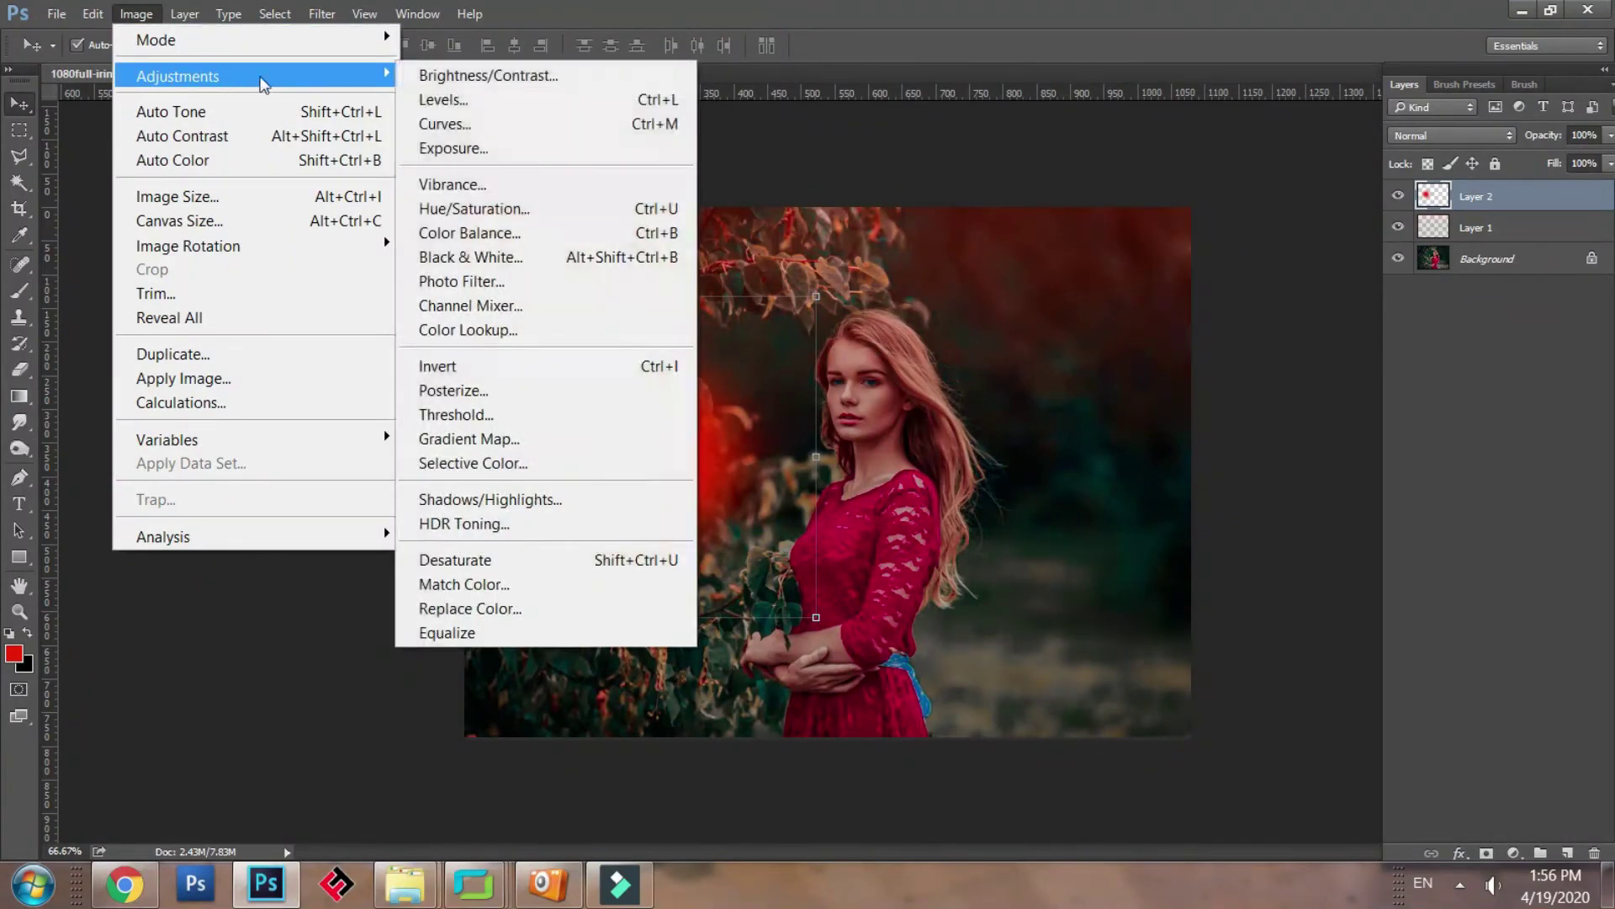
click(574, 211)
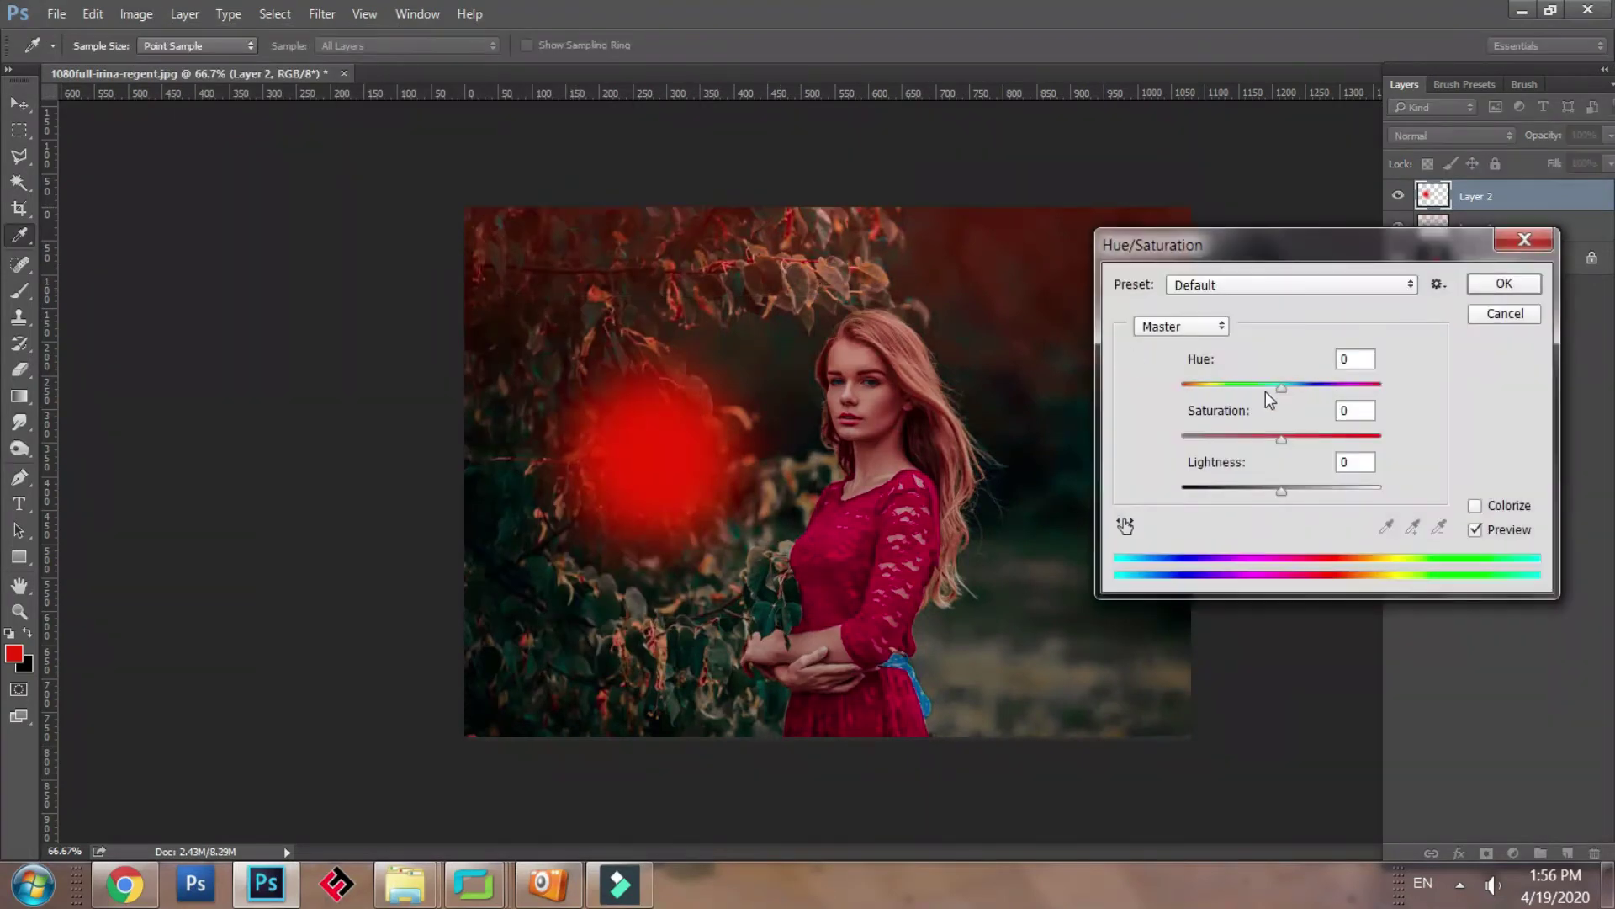
drag(1265, 389, 1333, 402)
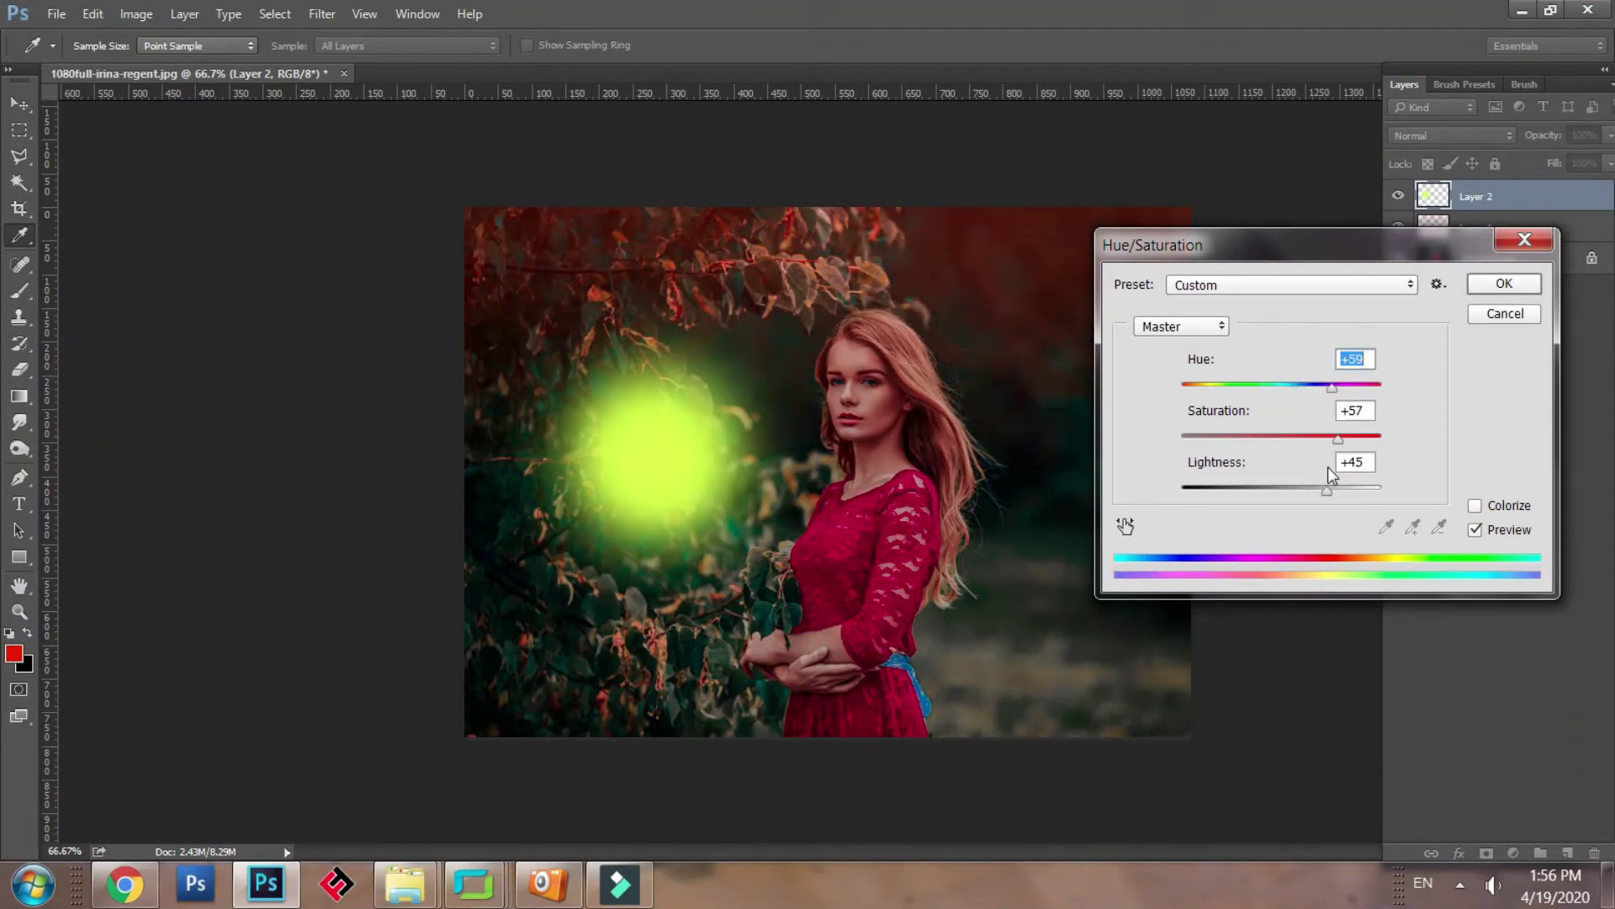
mouse_move(1326, 486)
mouse_down()
mouse_move(1276, 471)
mouse_move(1301, 478)
mouse_up()
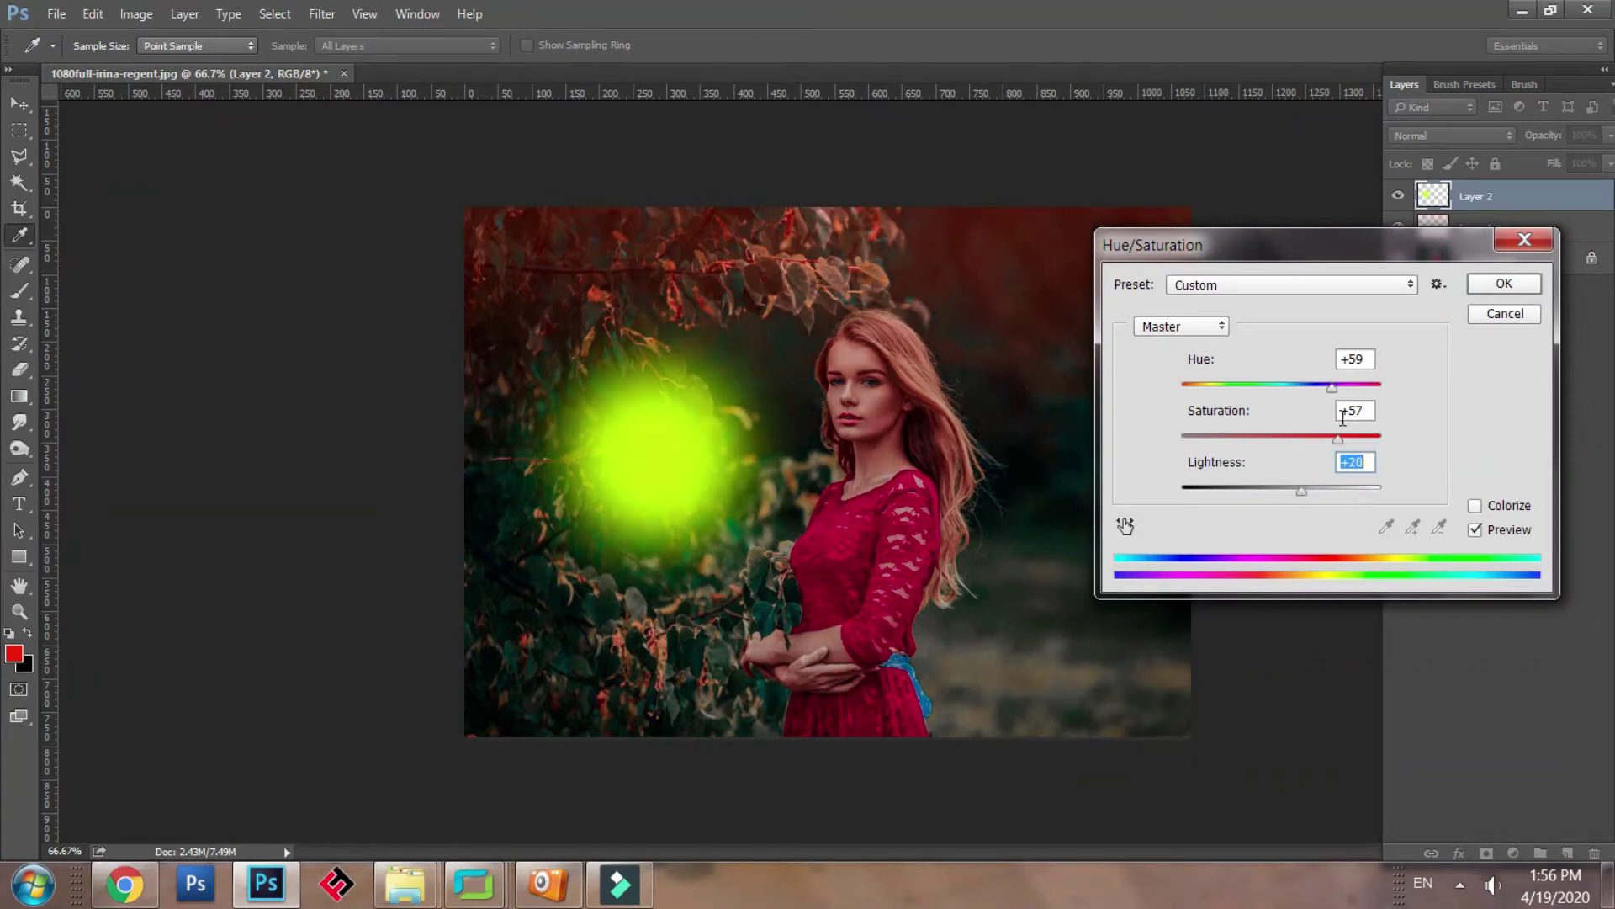
click(1503, 283)
Scale the yellow-green spot to about 236% width and 194% height, and move it up against the photo's upper edge above the leaves.
key(ctrl+t)
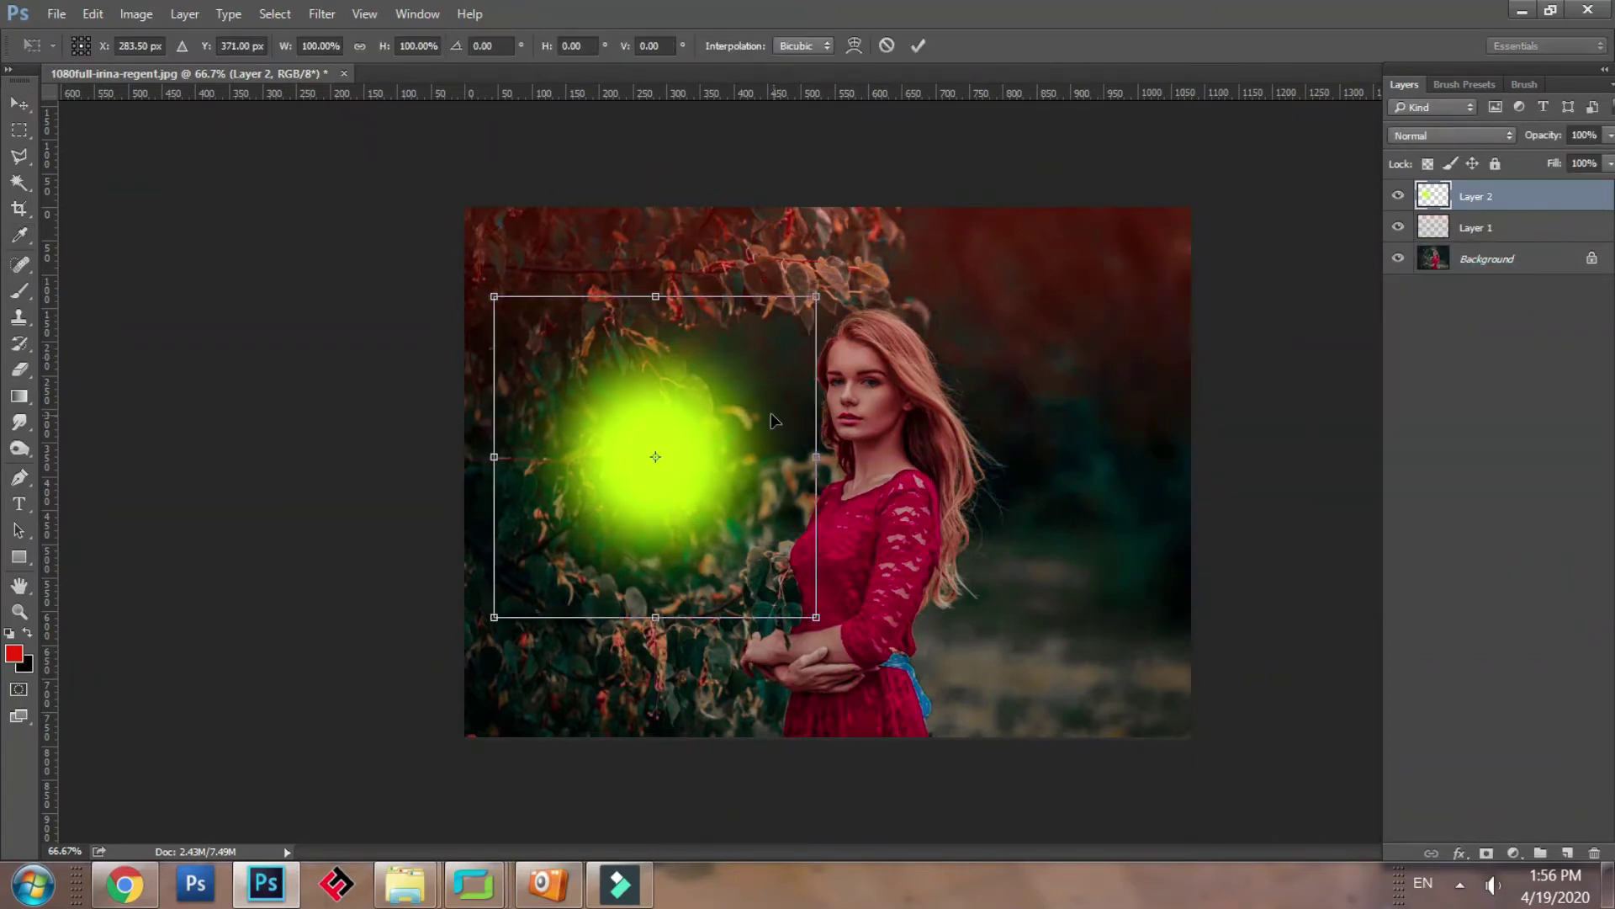
drag(661, 617, 661, 559)
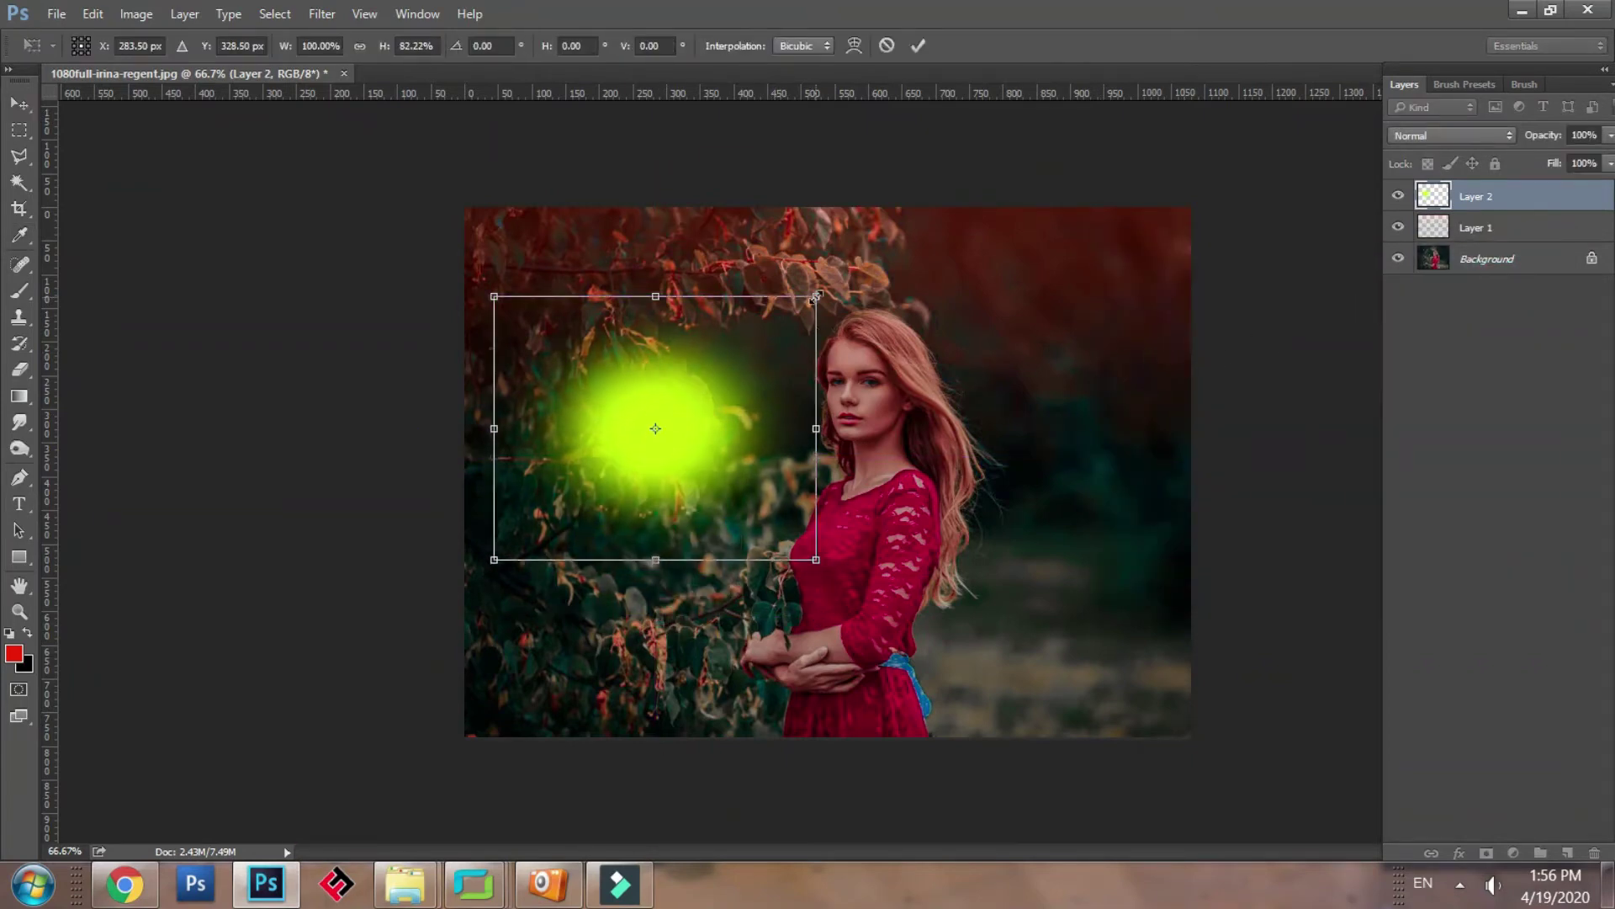
drag(815, 297, 1085, 134)
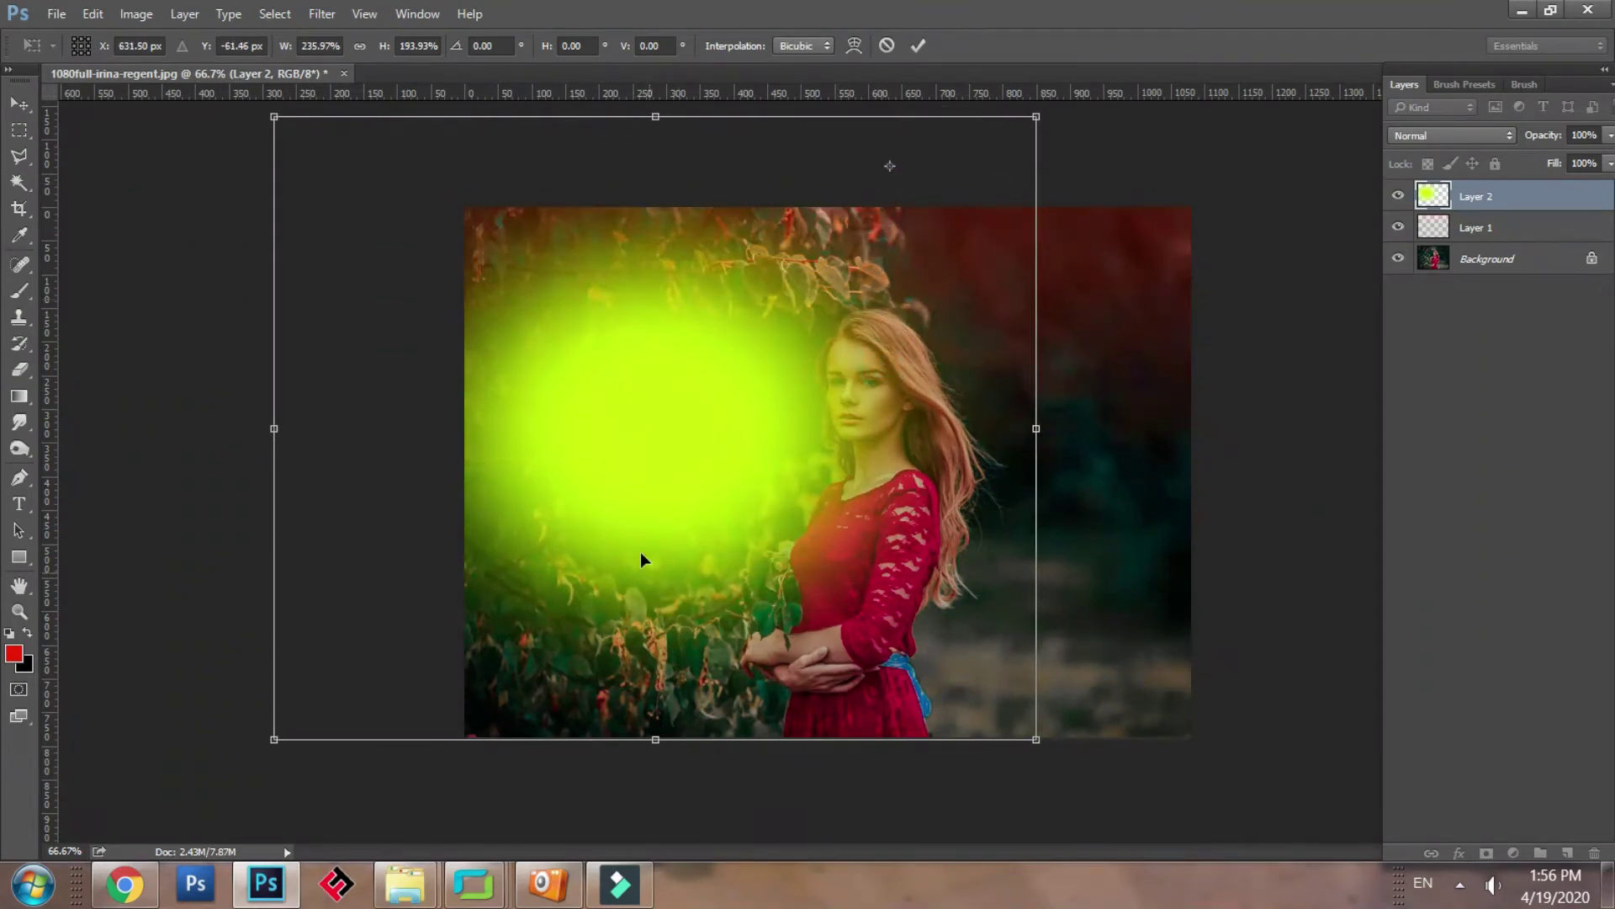
drag(642, 558, 639, 264)
double_click(710, 350)
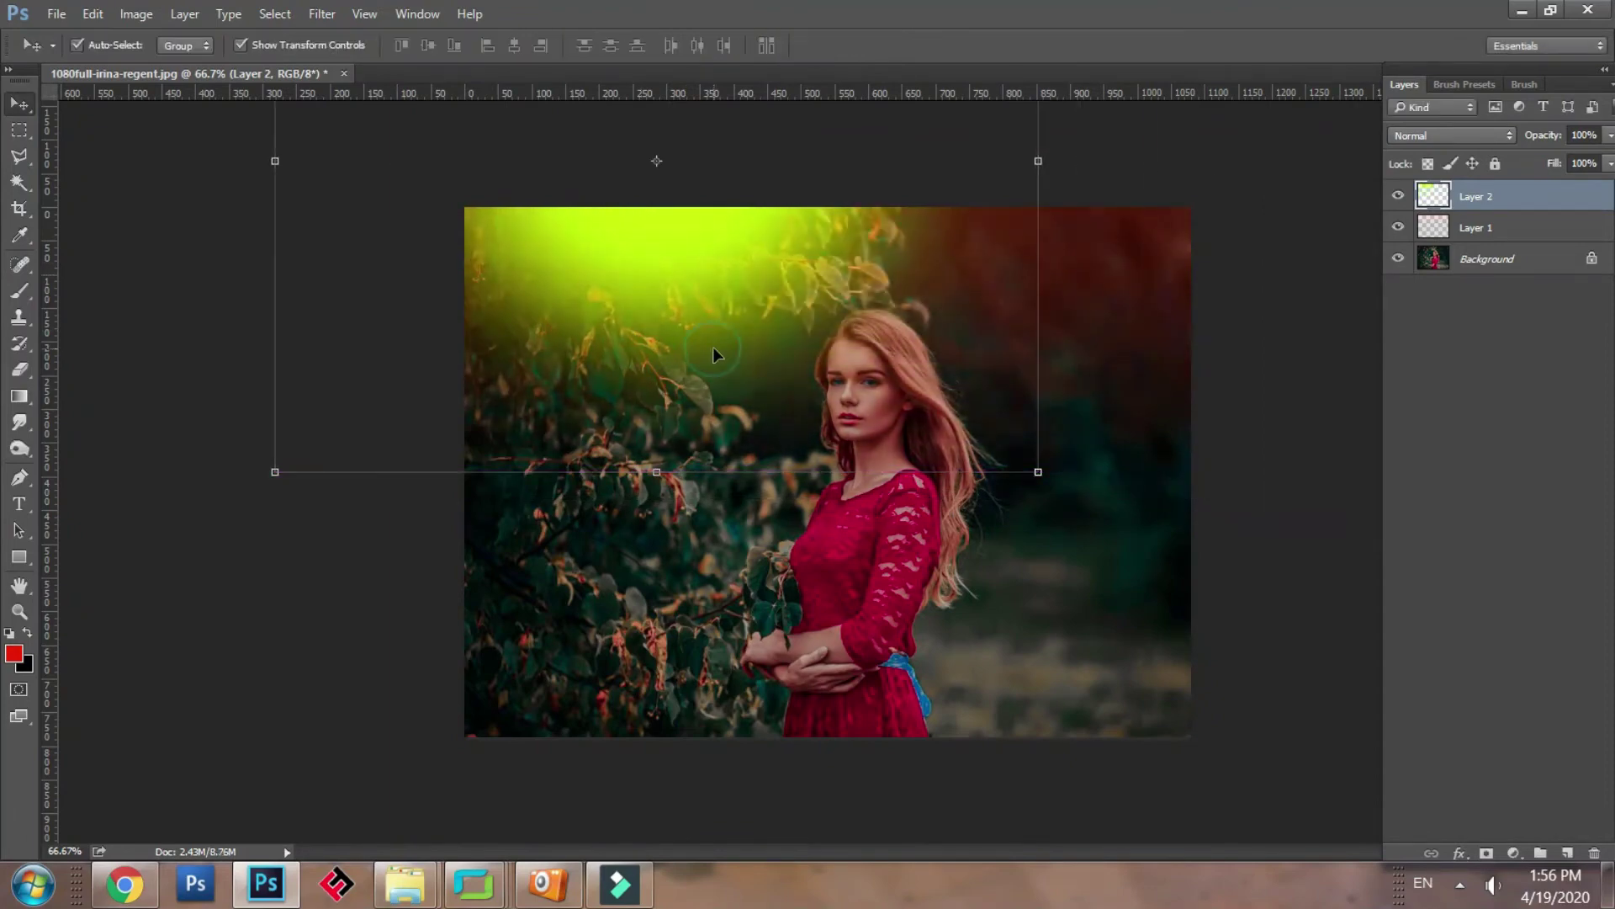
Enlarge the yellow-green glow again with Free Transform, shift it toward the photo's upper-left corner and deselect the layer.
key(ctrl+t)
drag(1036, 469, 1313, 697)
drag(968, 373, 882, 384)
key(Return)
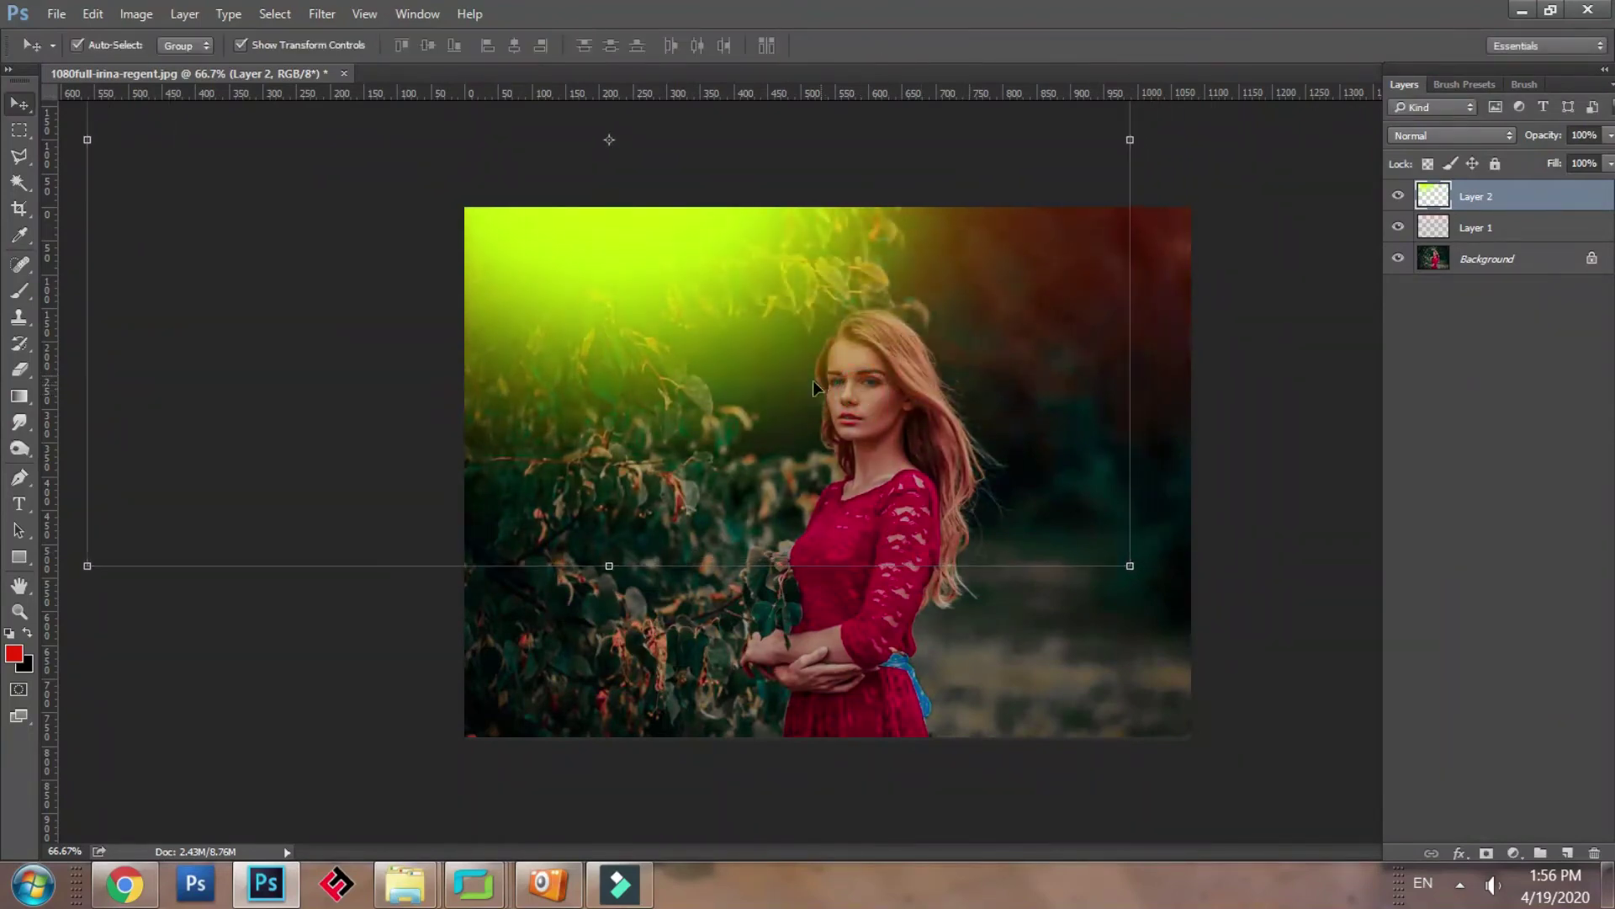
click(868, 744)
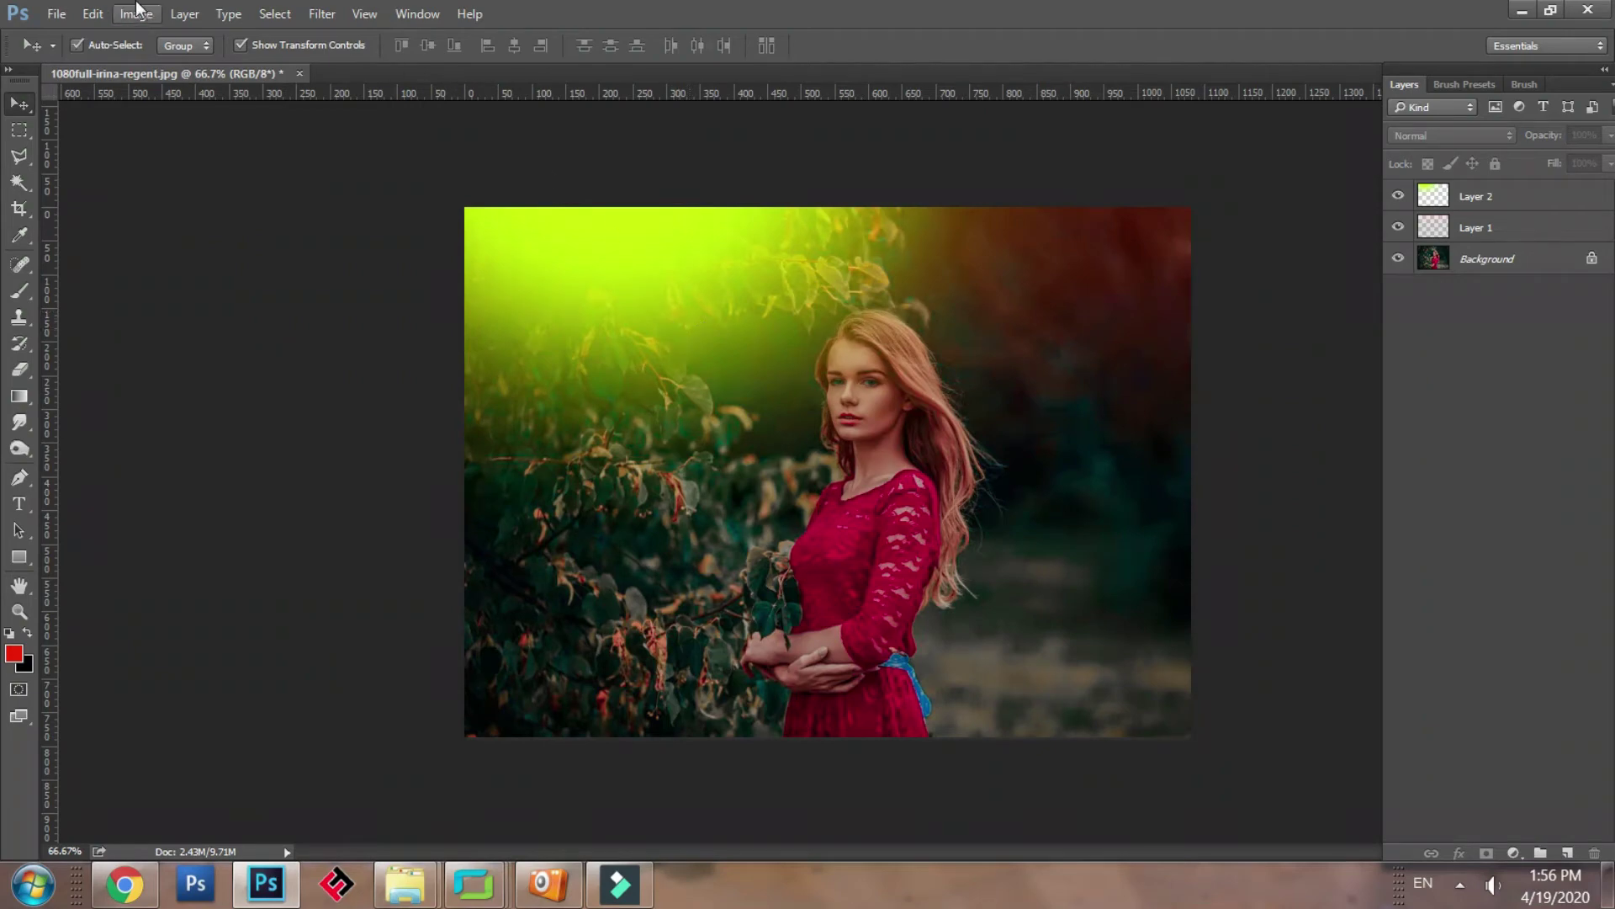
Turn the glow layer orange with a Hue/Saturation hue shift of -31 and deselect it.
click(136, 14)
click(554, 238)
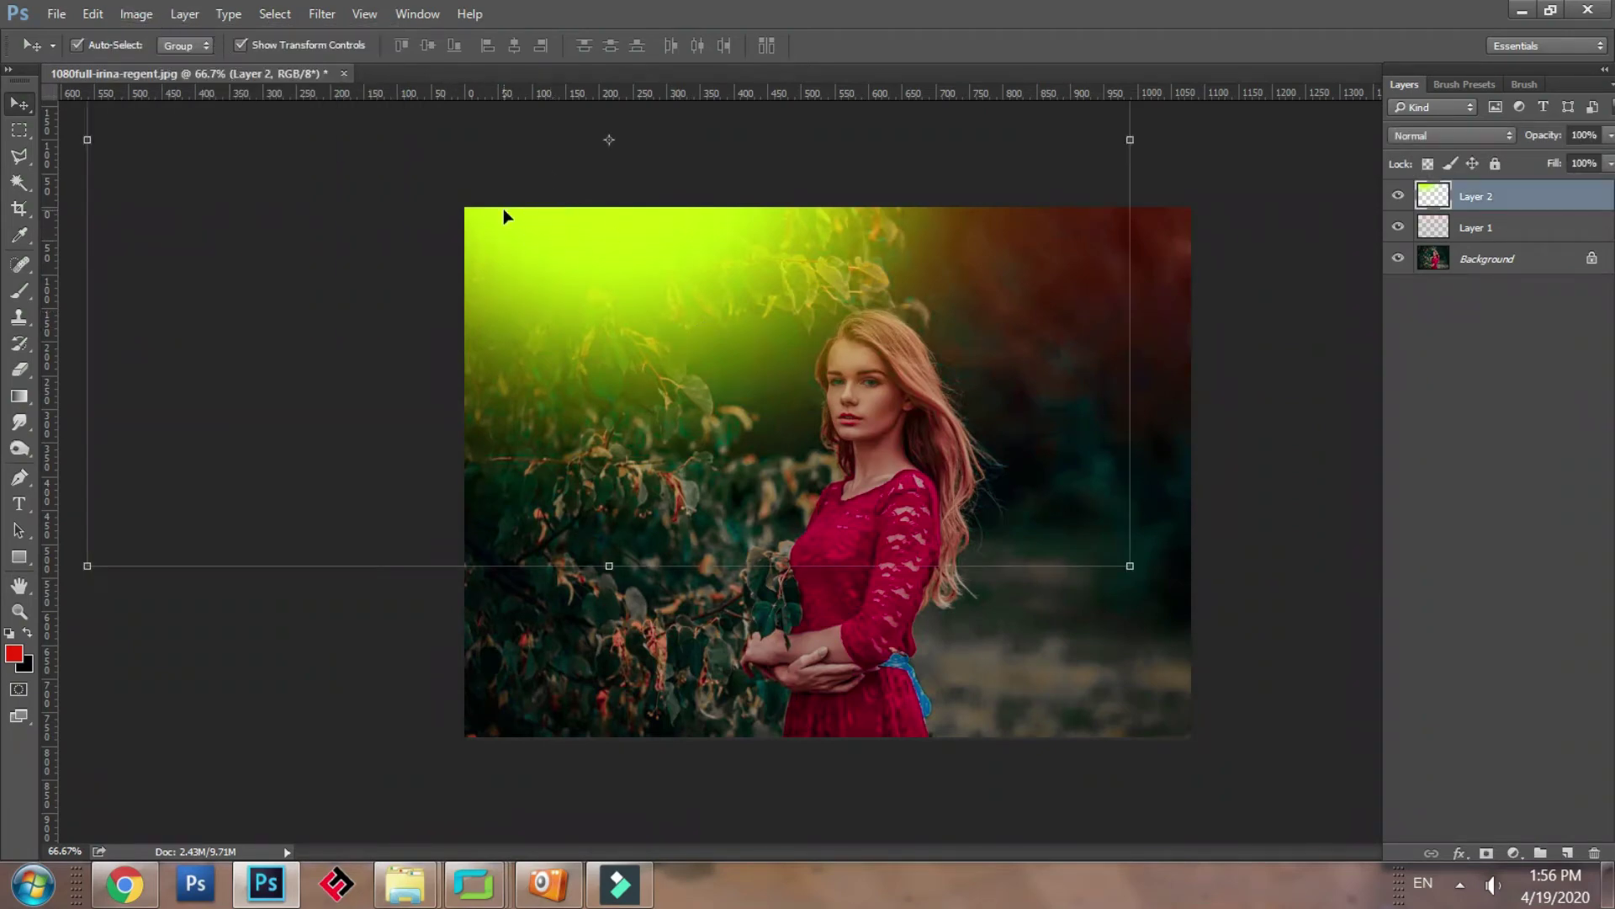
right_click(535, 228)
click(560, 246)
mouse_move(560, 245)
mouse_down()
mouse_move(594, 333)
mouse_move(545, 236)
mouse_up()
click(552, 246)
click(136, 14)
mouse_move(234, 76)
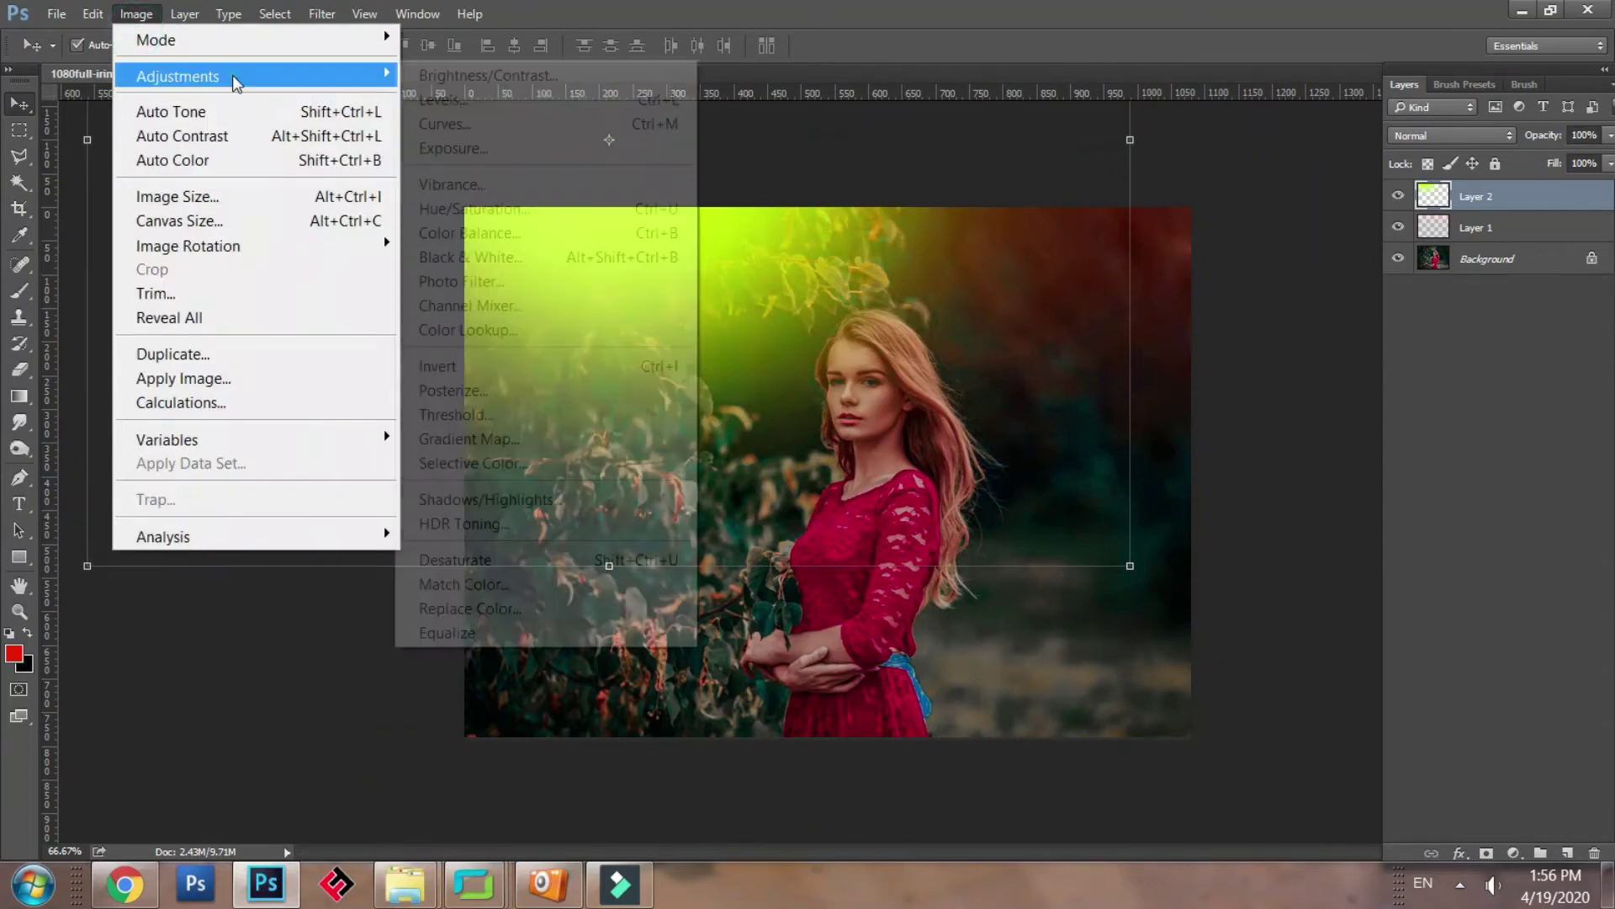
click(471, 209)
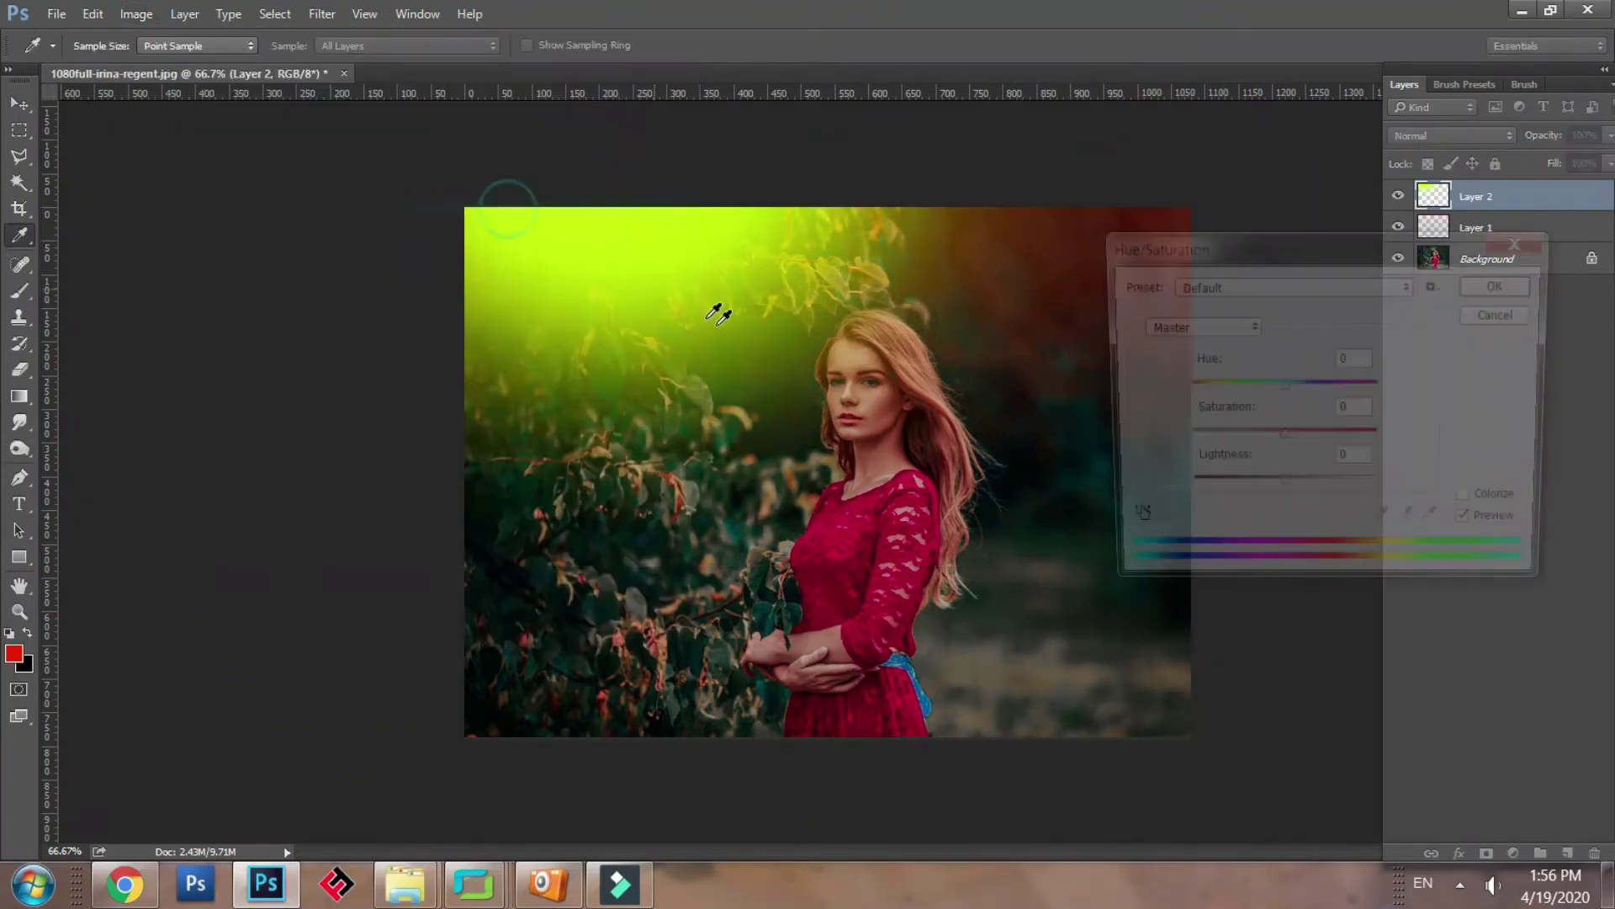
mouse_move(1255, 380)
mouse_down()
mouse_move(1173, 376)
mouse_move(1225, 387)
mouse_up()
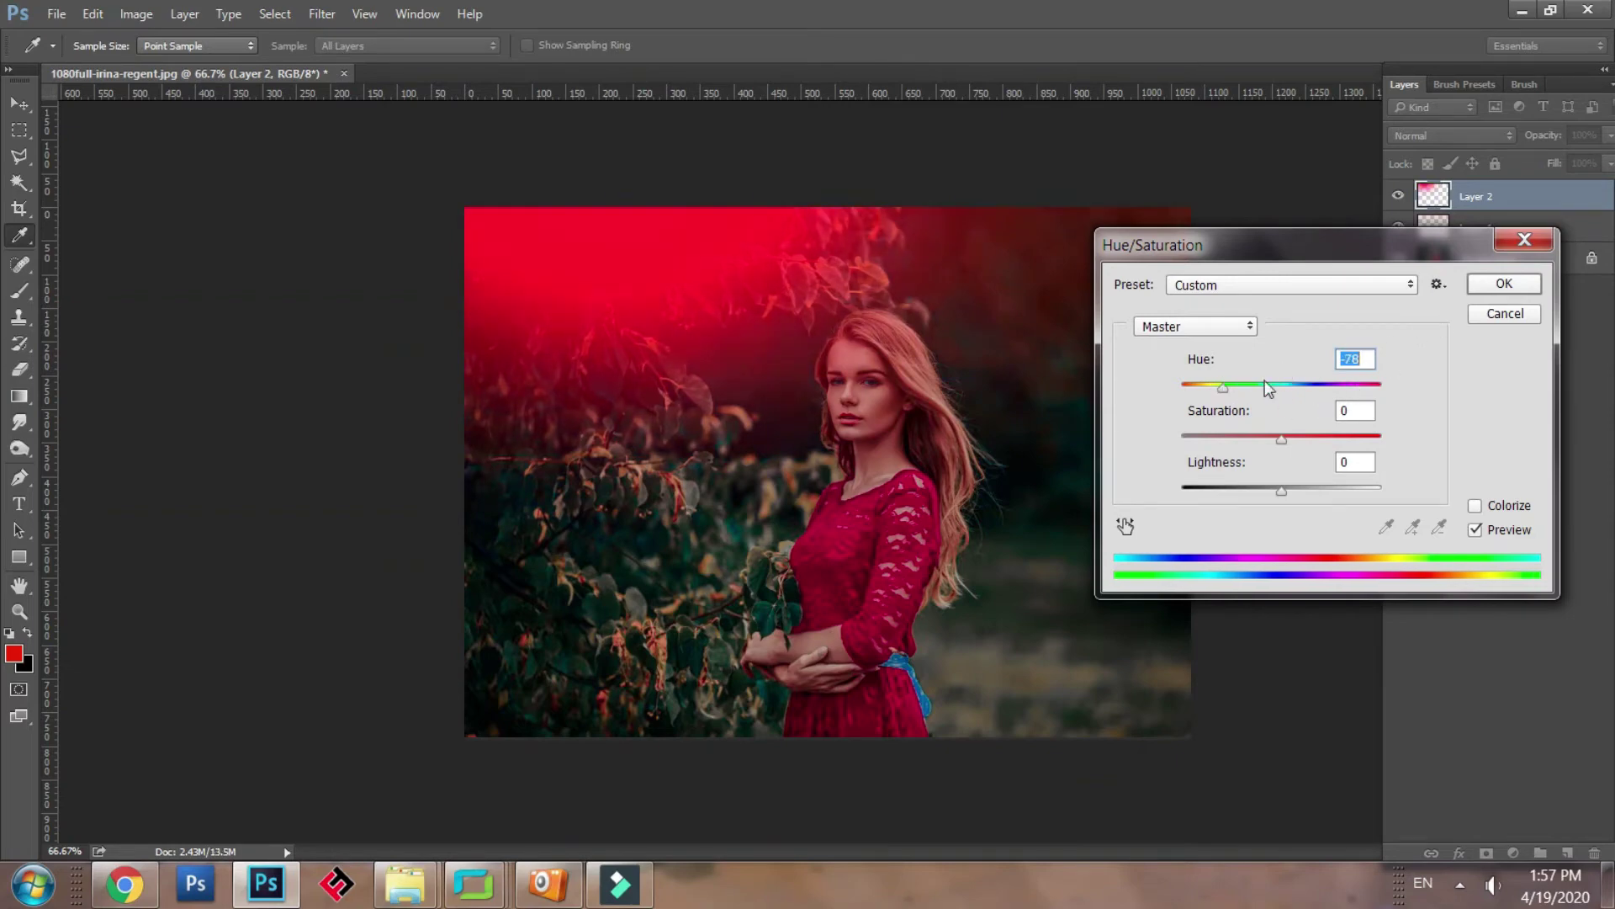
mouse_move(1240, 389)
mouse_down()
mouse_move(1280, 391)
mouse_move(1250, 382)
mouse_up()
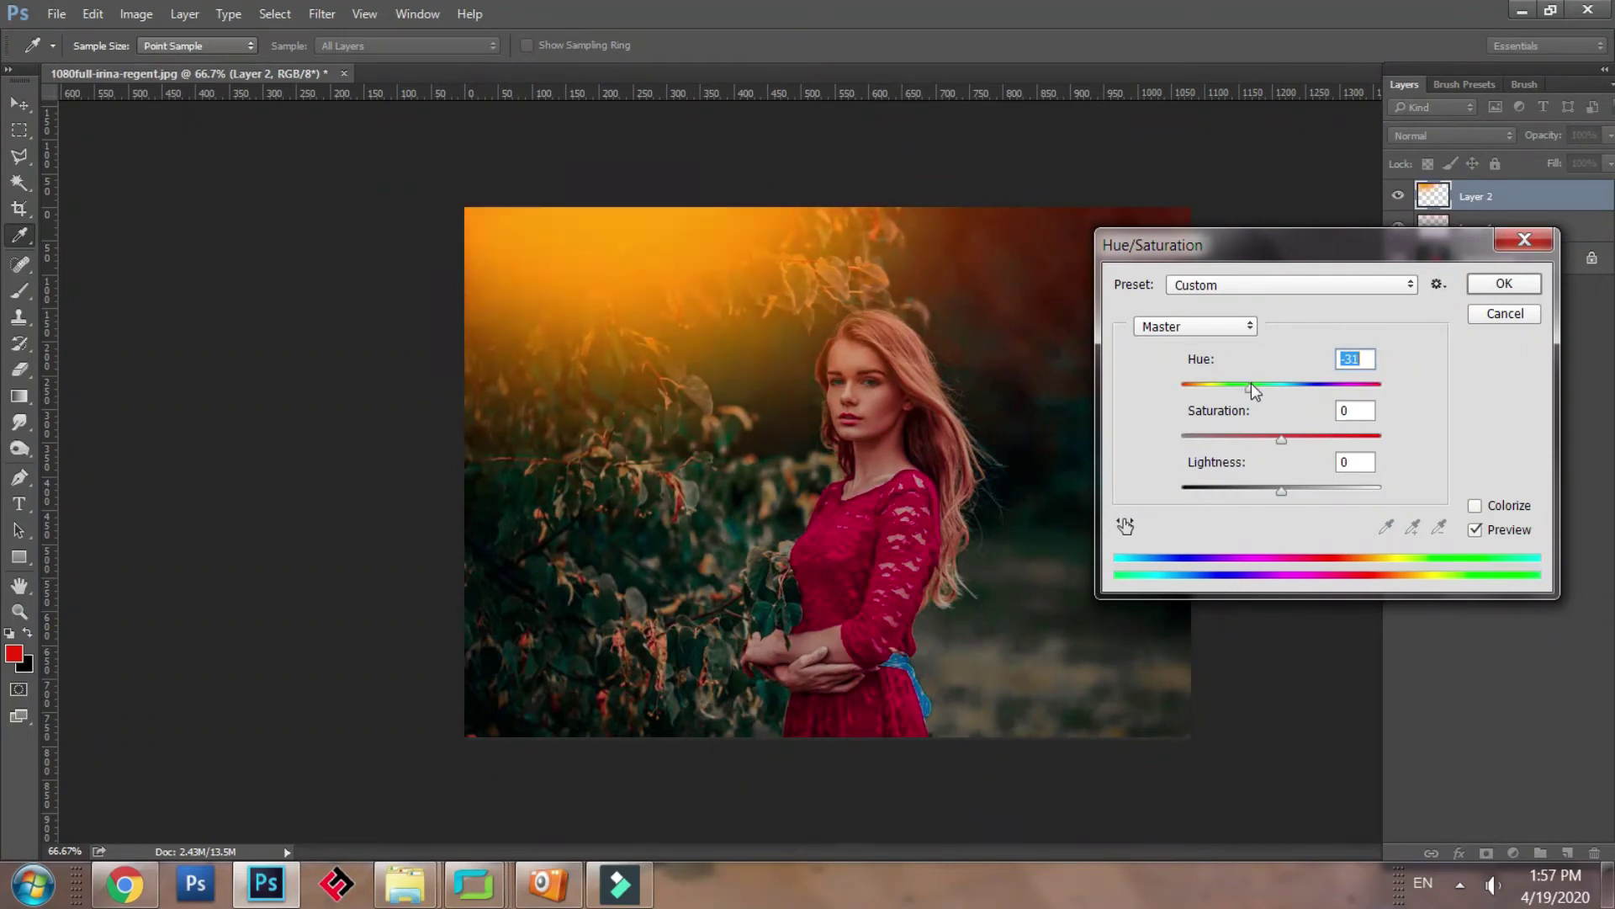
click(1505, 284)
click(1460, 288)
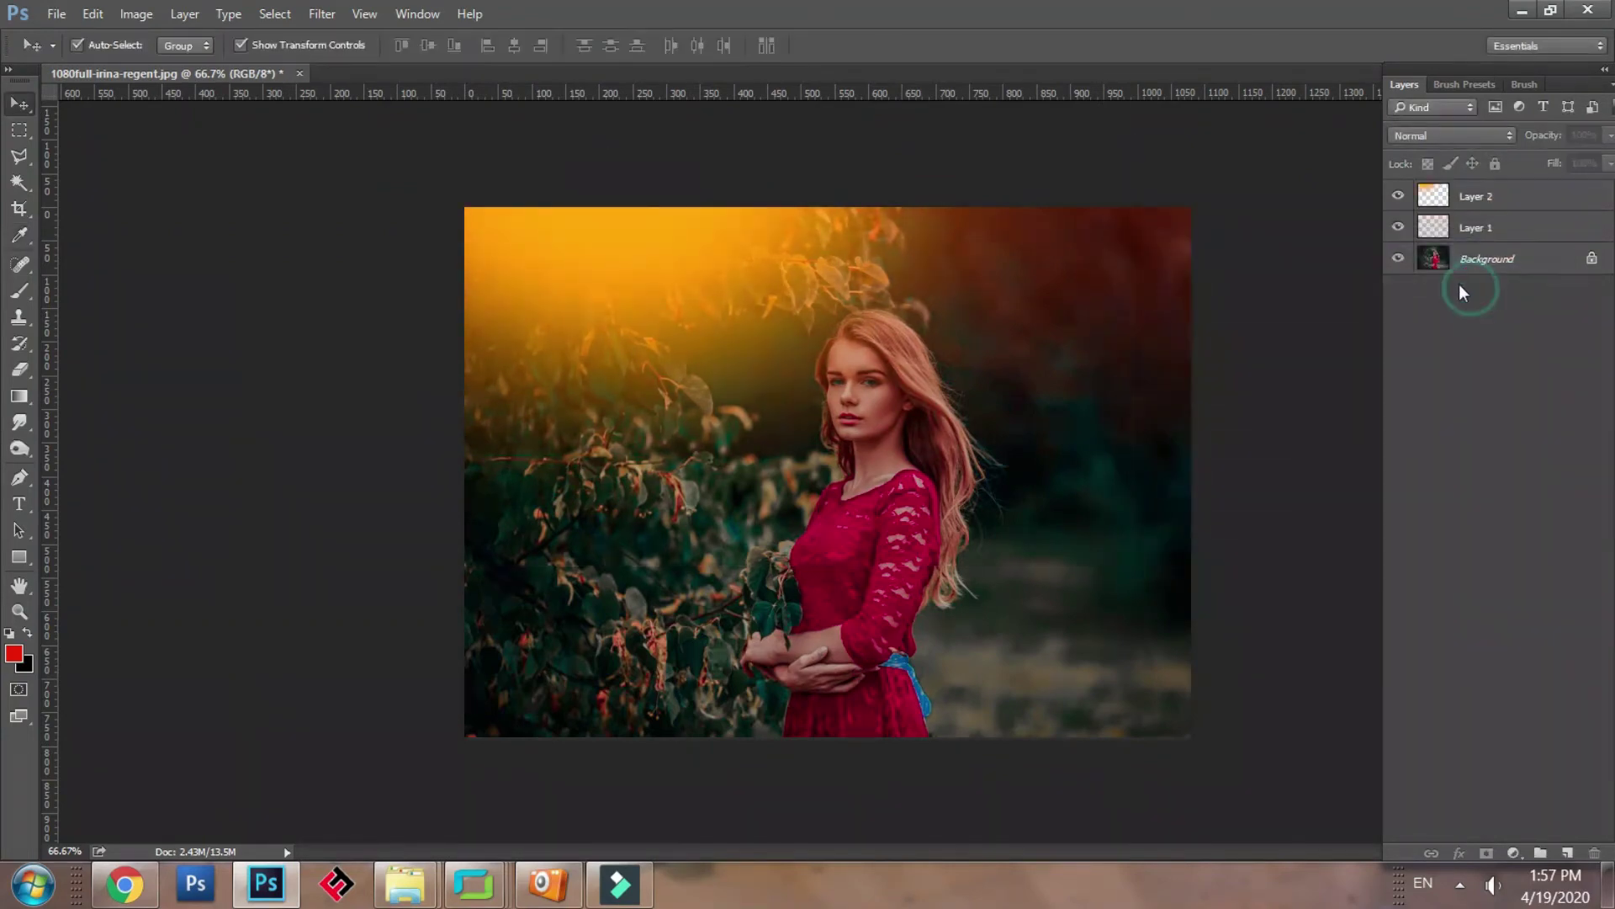
Set the orange glow layer's blend mode to Overlay and shift the glow down and to the left over the foliage.
click(552, 279)
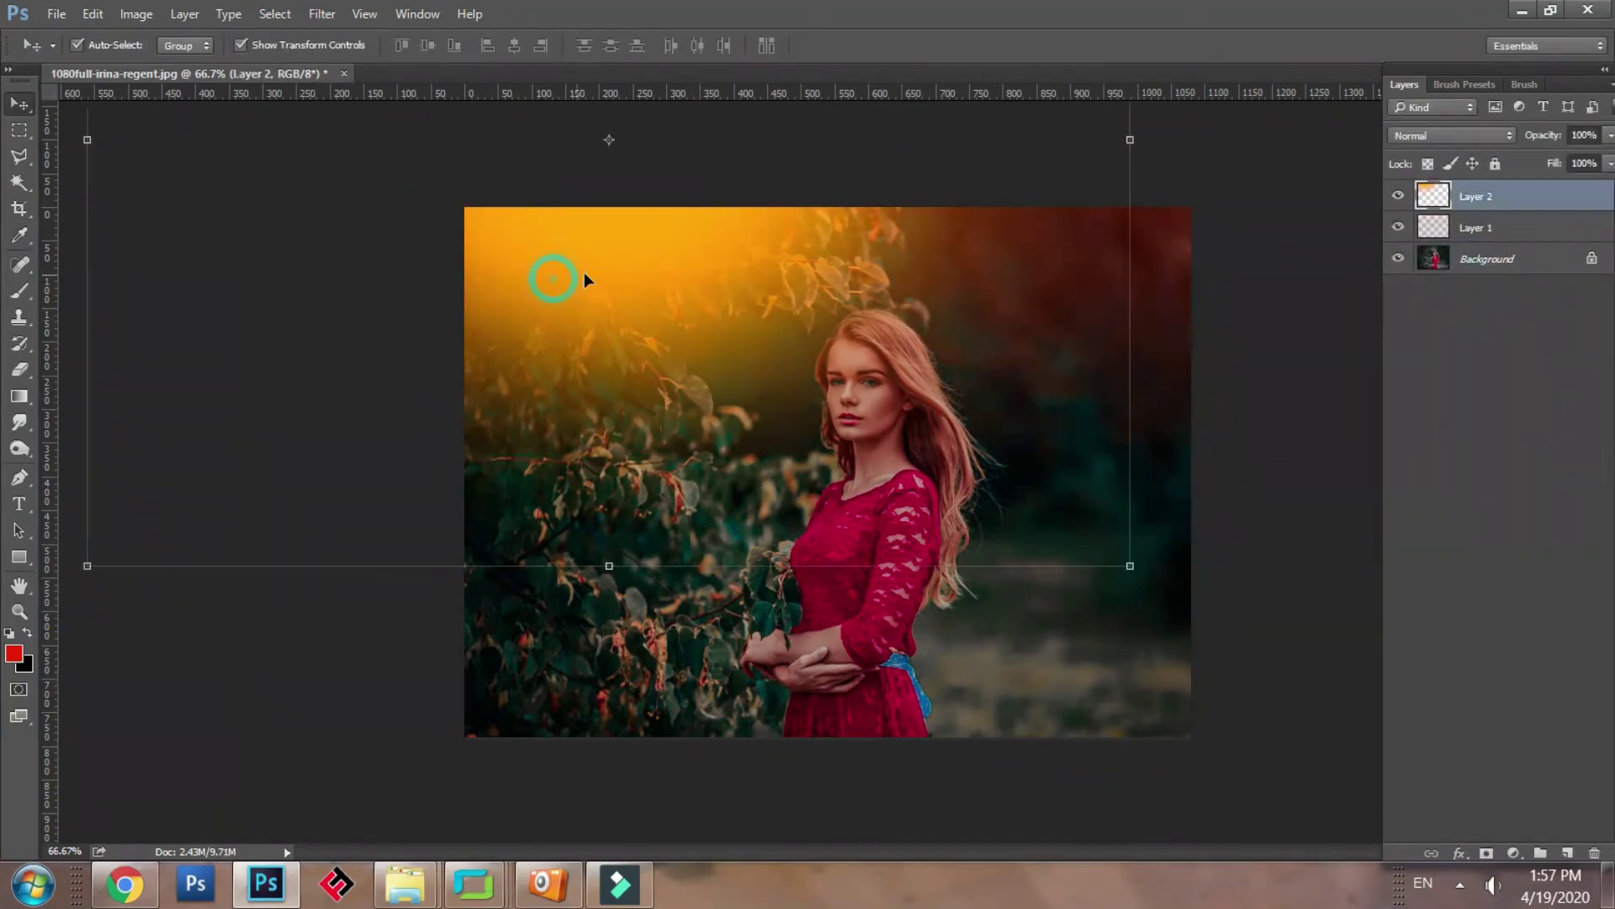
click(1434, 135)
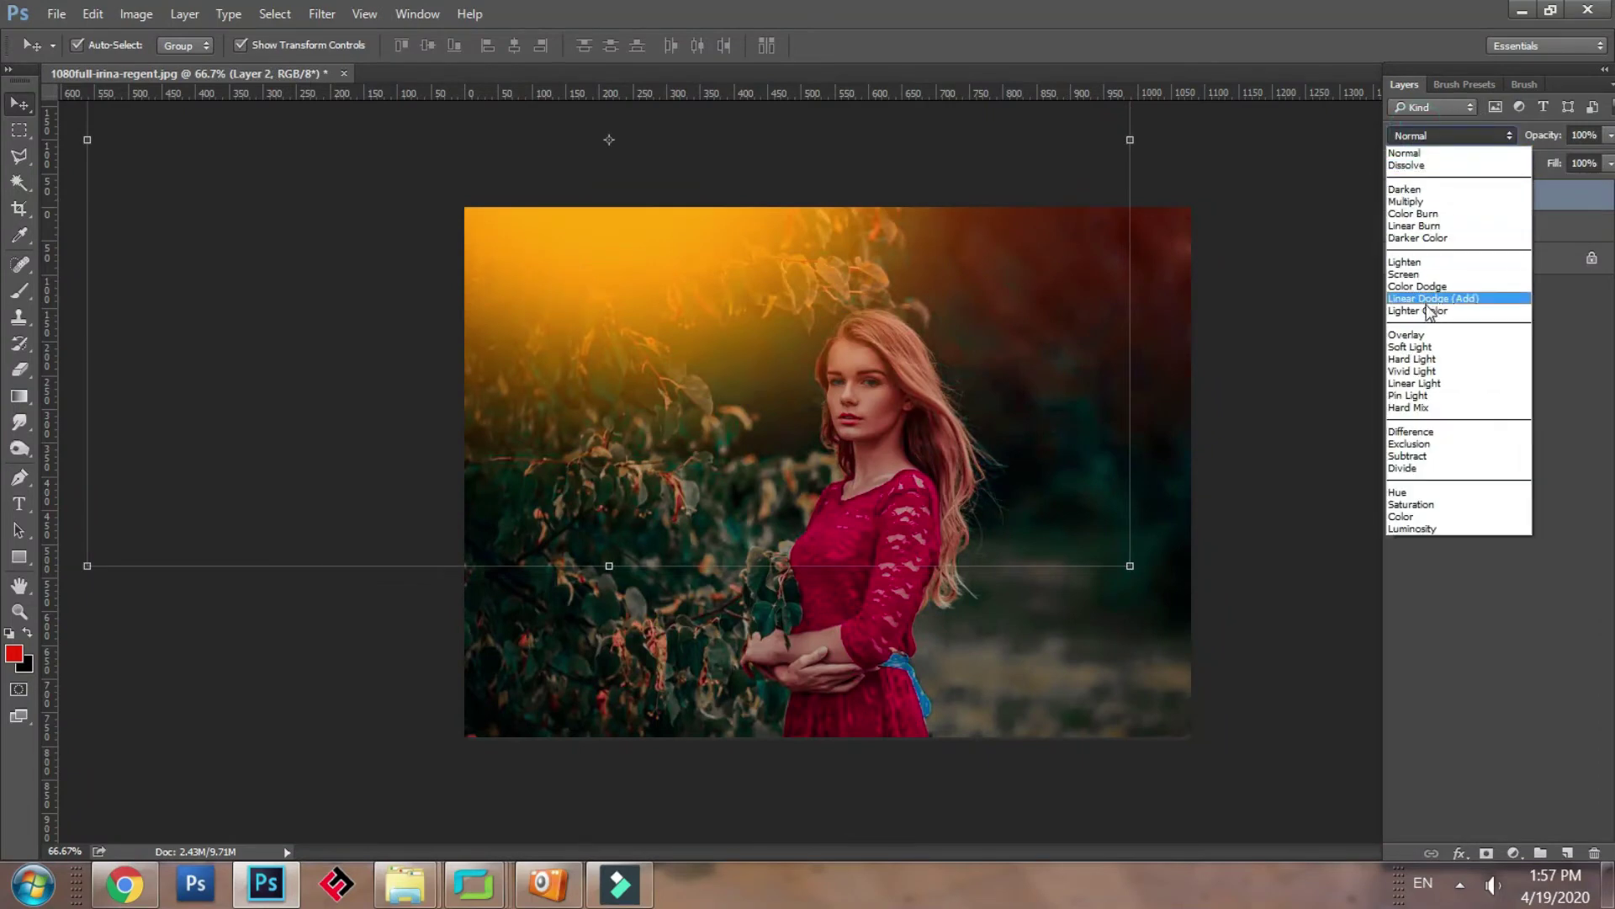
click(1428, 335)
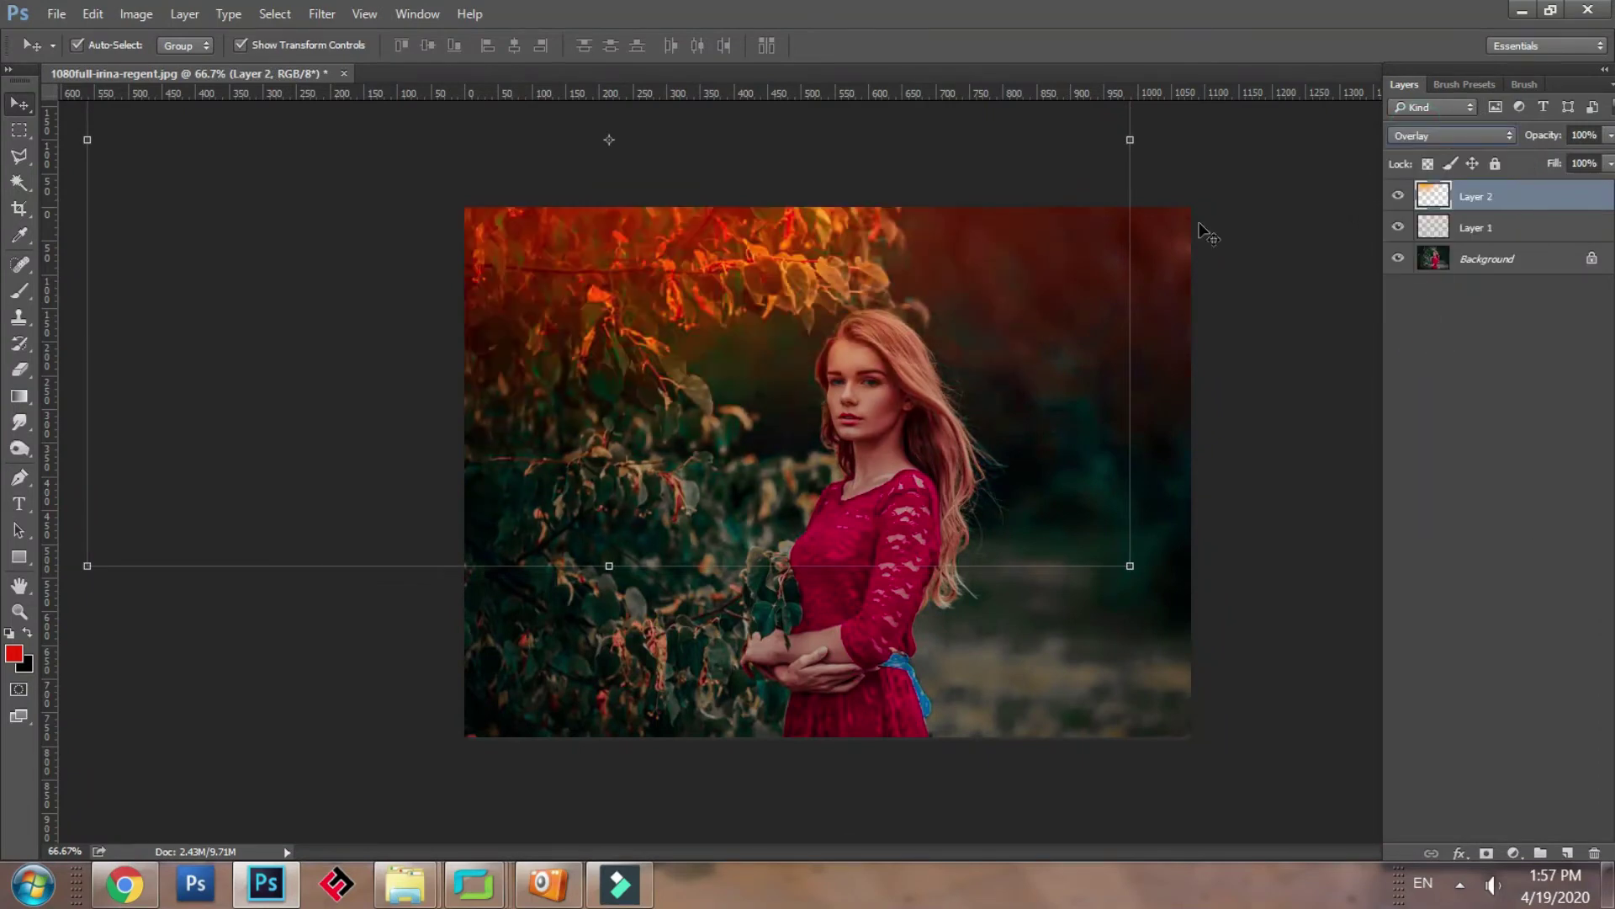
drag(854, 237, 854, 245)
drag(882, 365, 812, 304)
Try the Soft Light blend mode on the orange glow layer.
click(1451, 136)
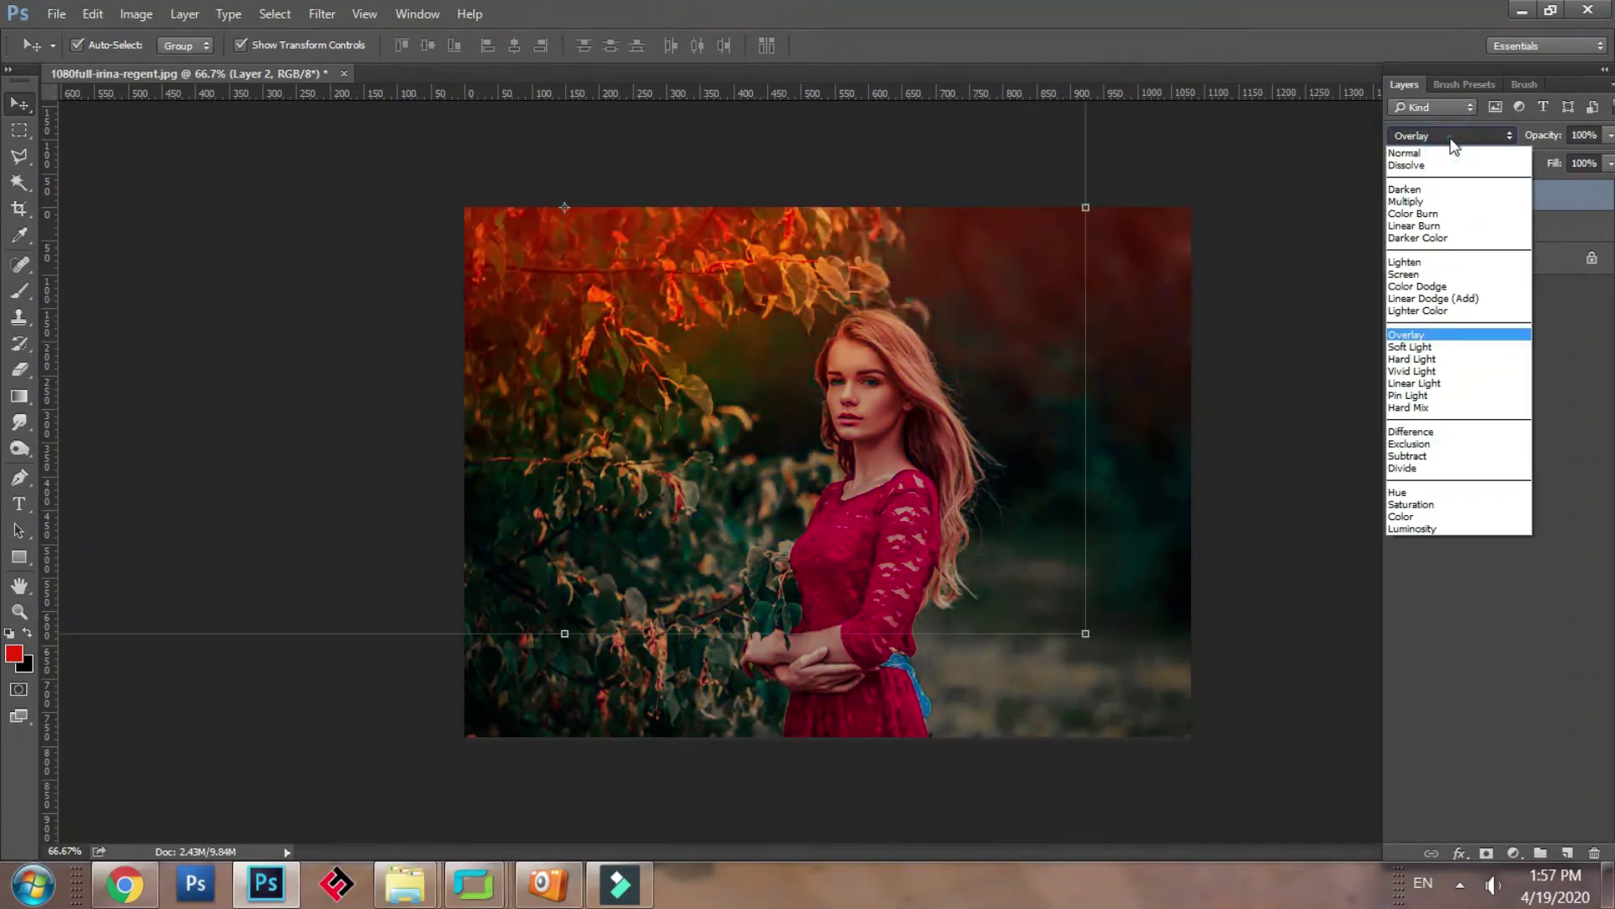
click(1452, 137)
click(1428, 136)
click(1427, 135)
click(1427, 135)
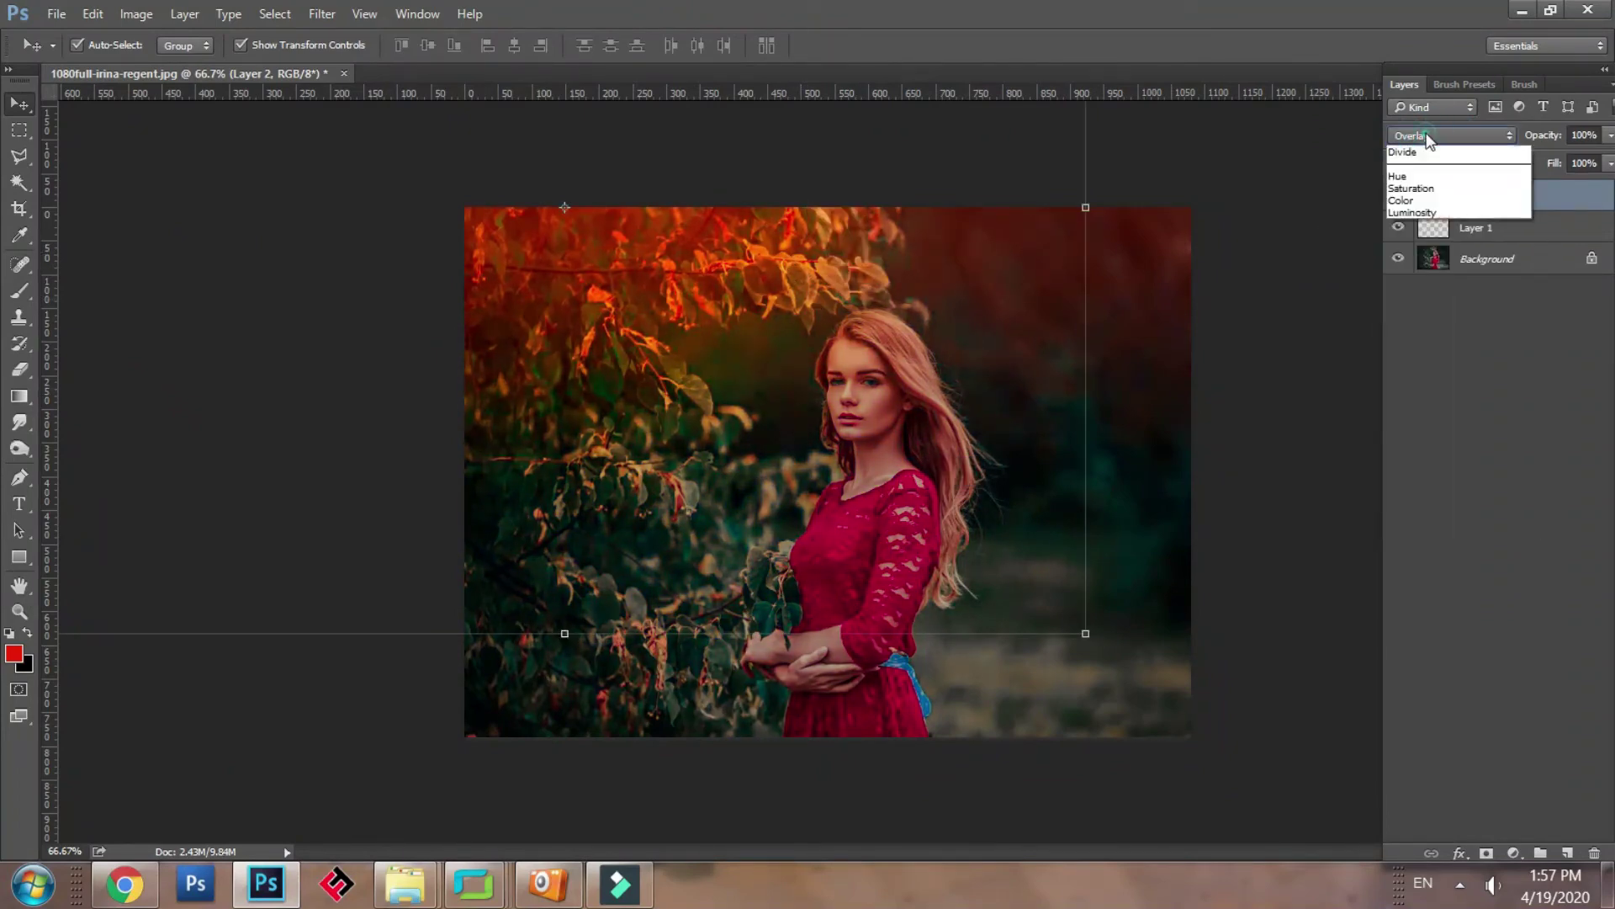
click(1430, 348)
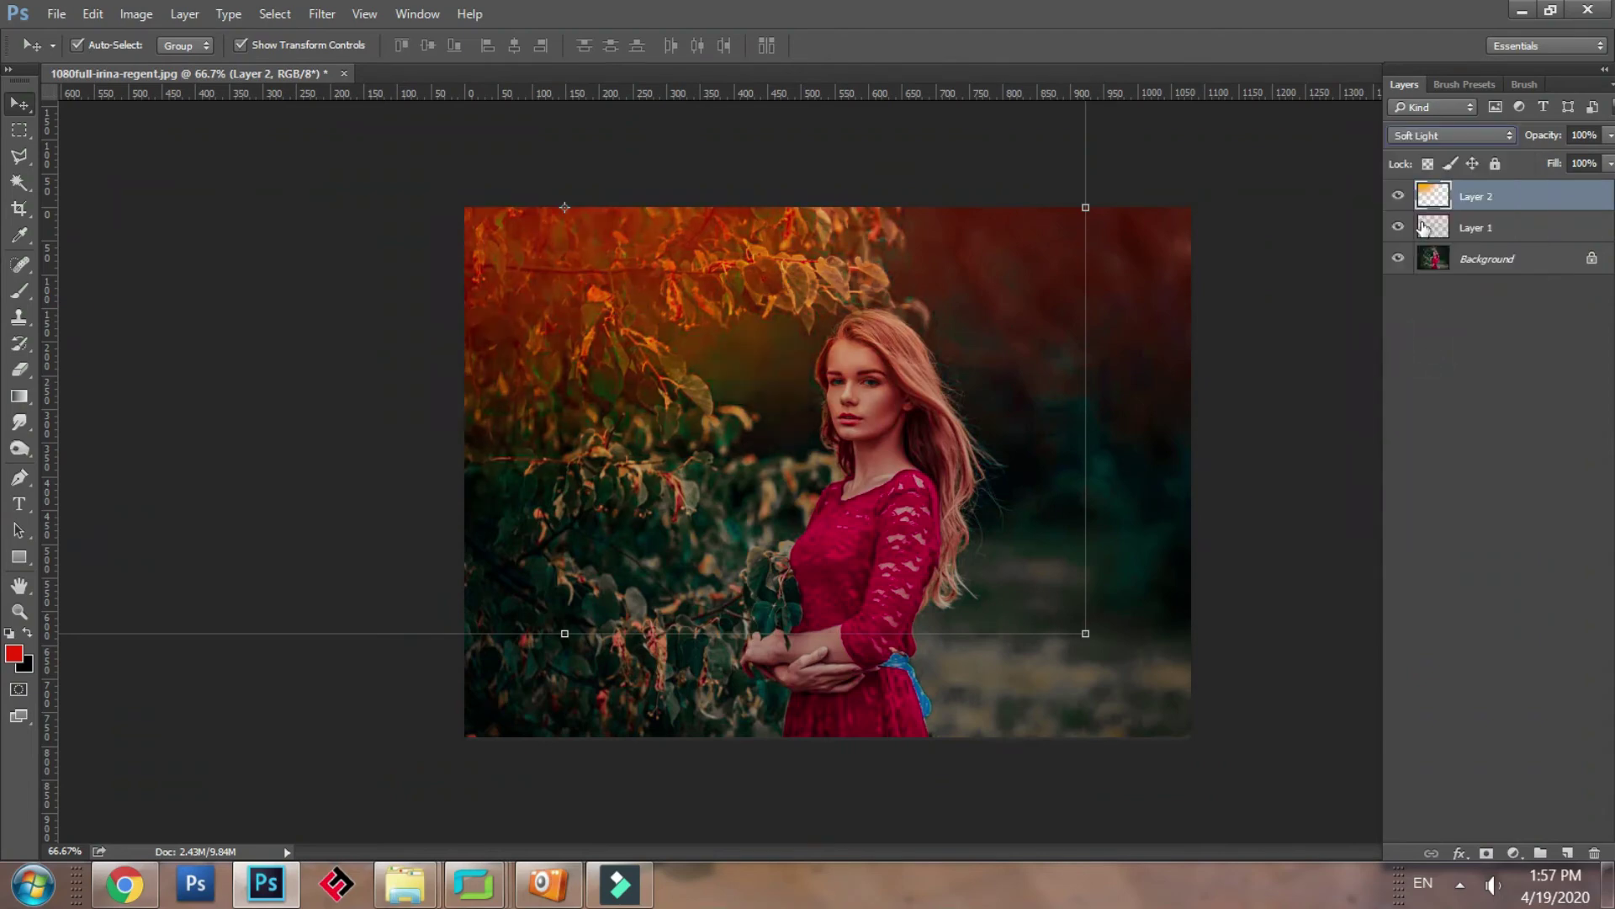
Compare the Linear Light and Hard Mix blend modes on the glow layer, returning to Linear Light.
click(1451, 137)
key(Down)
key(Down)
key(Down)
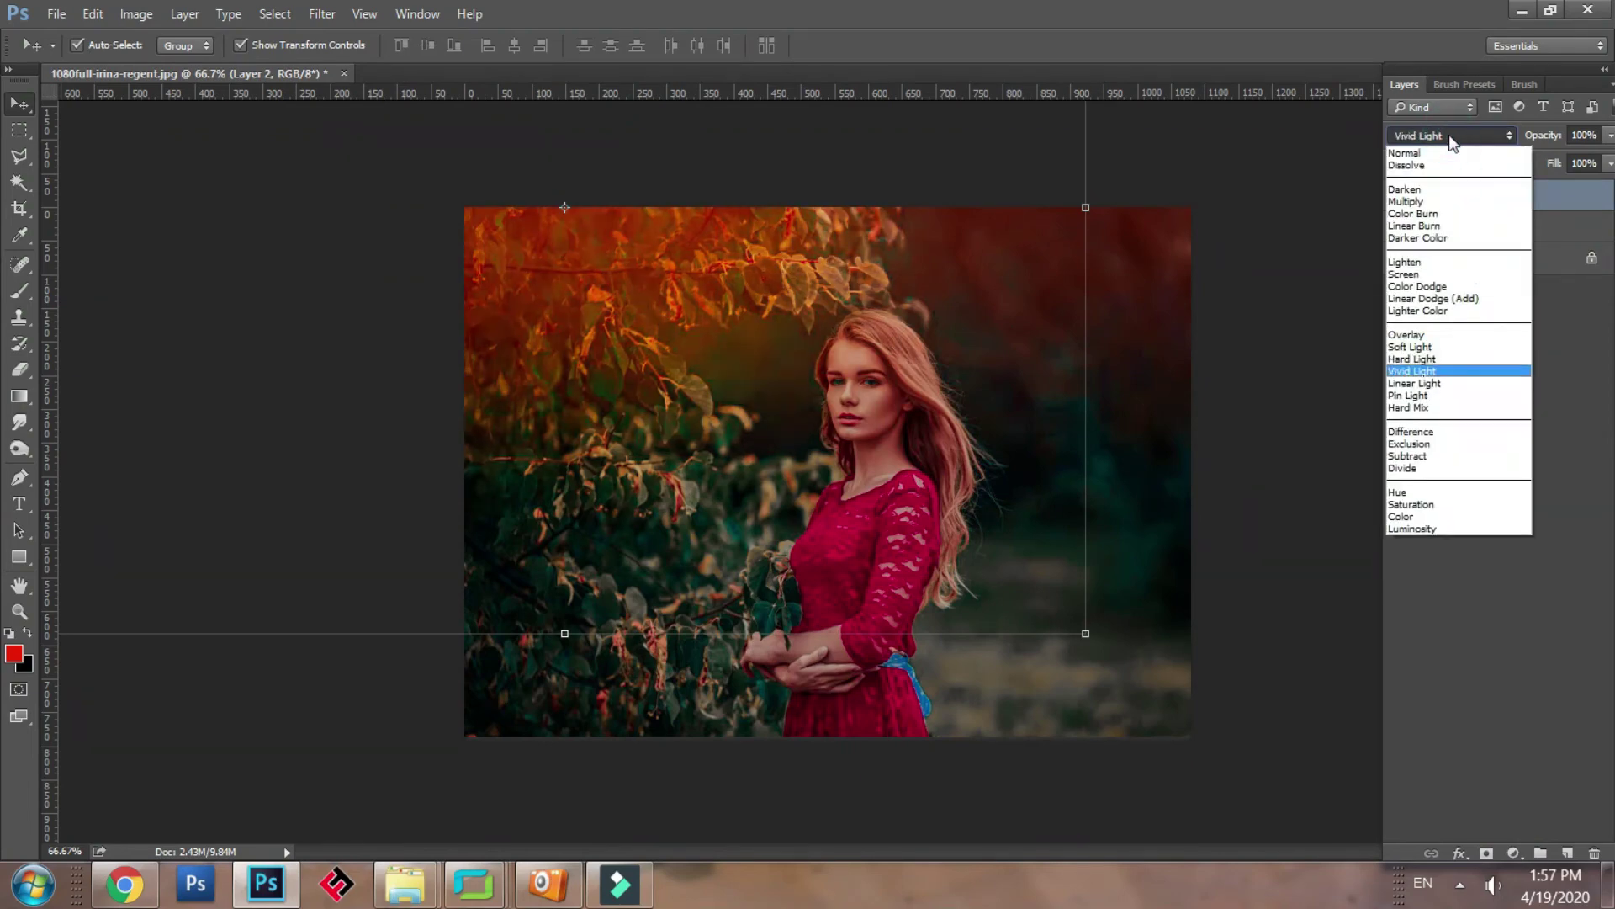
click(1421, 383)
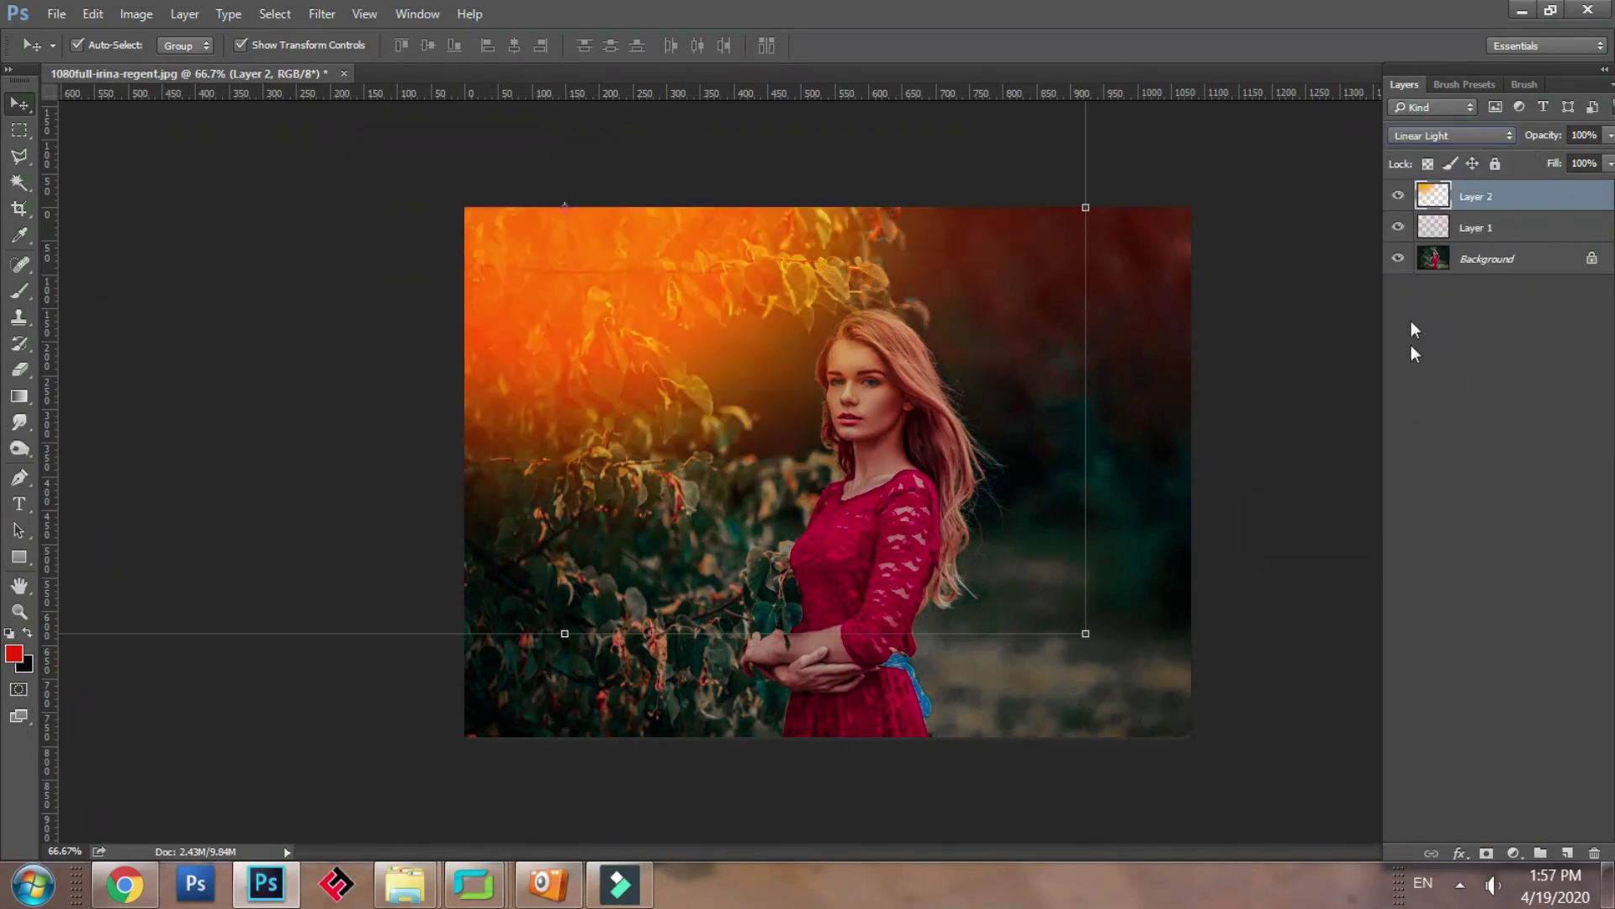
click(1428, 137)
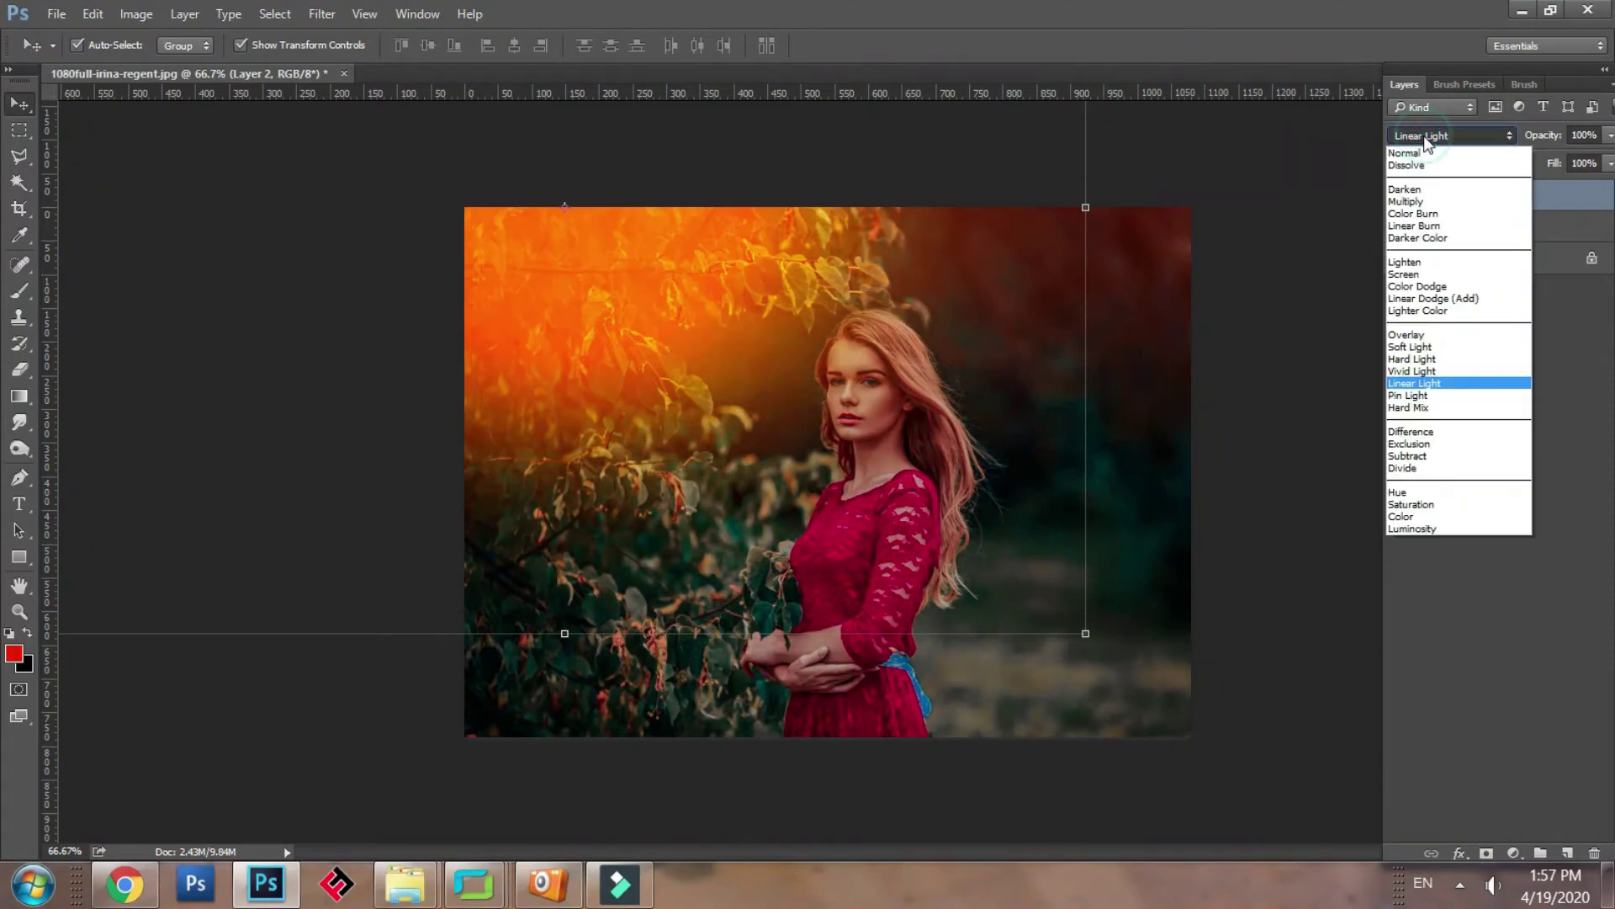
click(1411, 408)
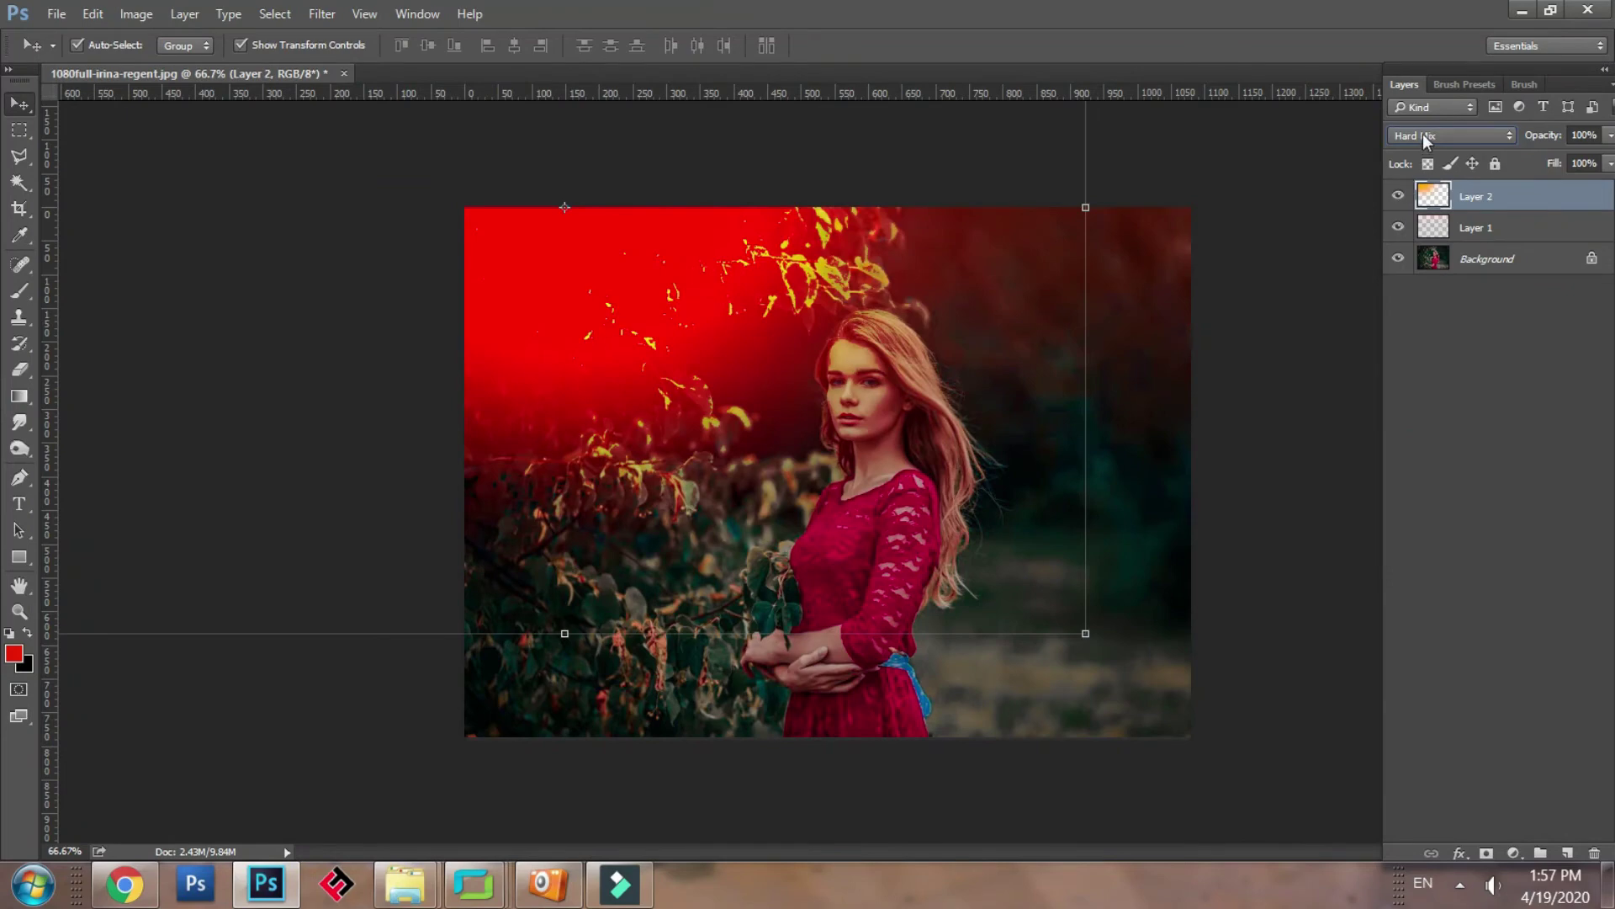
click(1428, 138)
click(1430, 387)
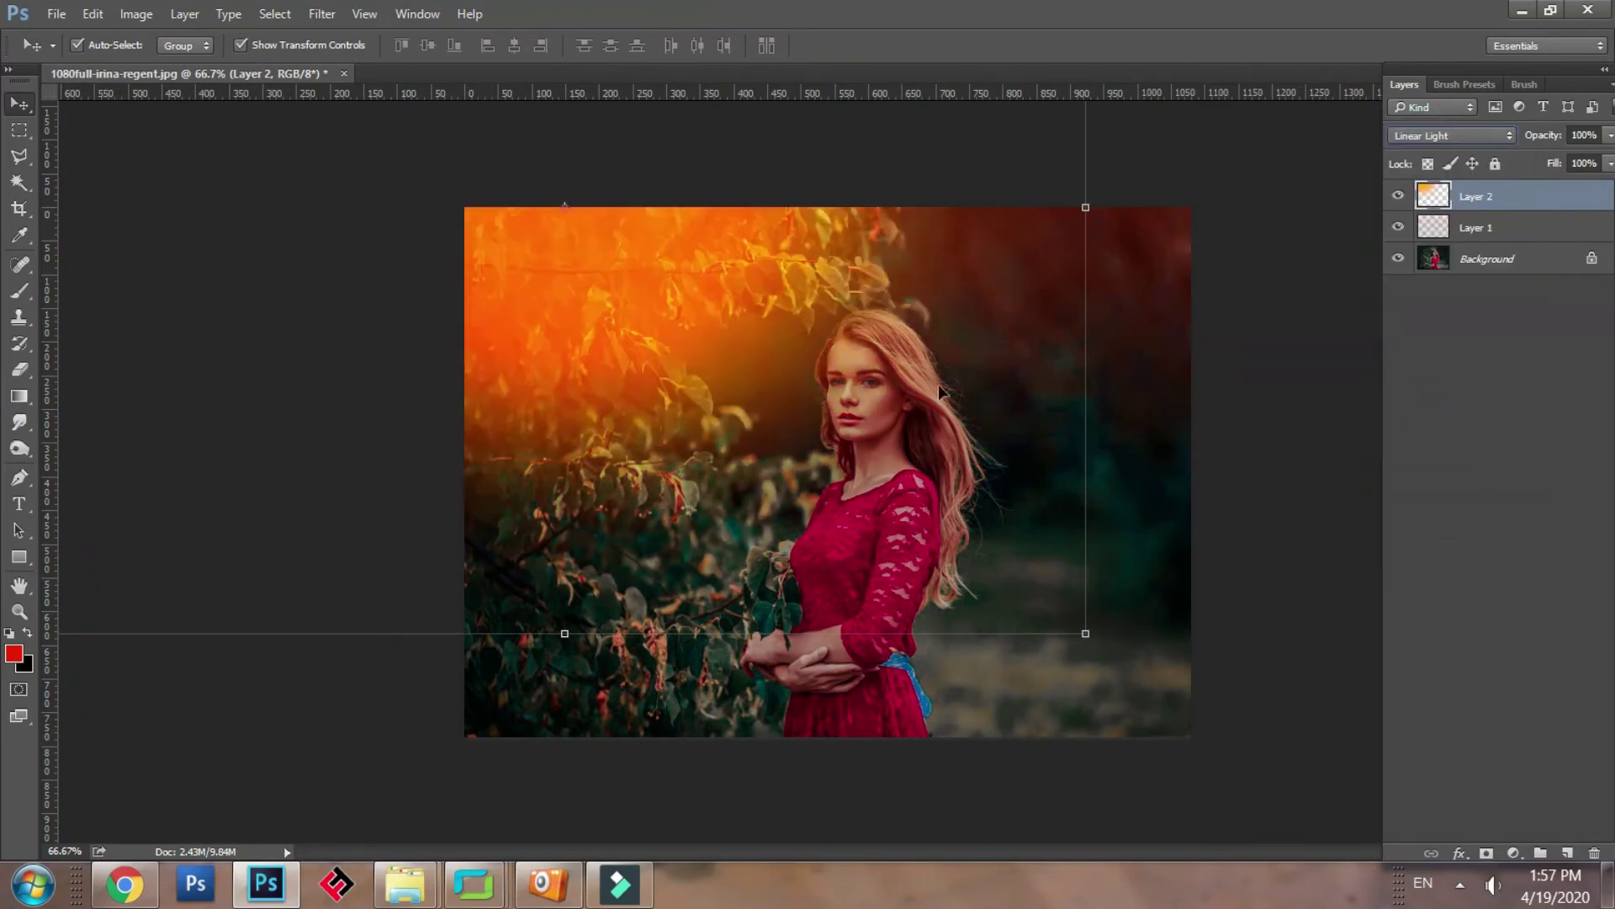
Change the glow layer's blend mode to Screen and shift the glow to the right and slightly upward.
drag(803, 385, 852, 391)
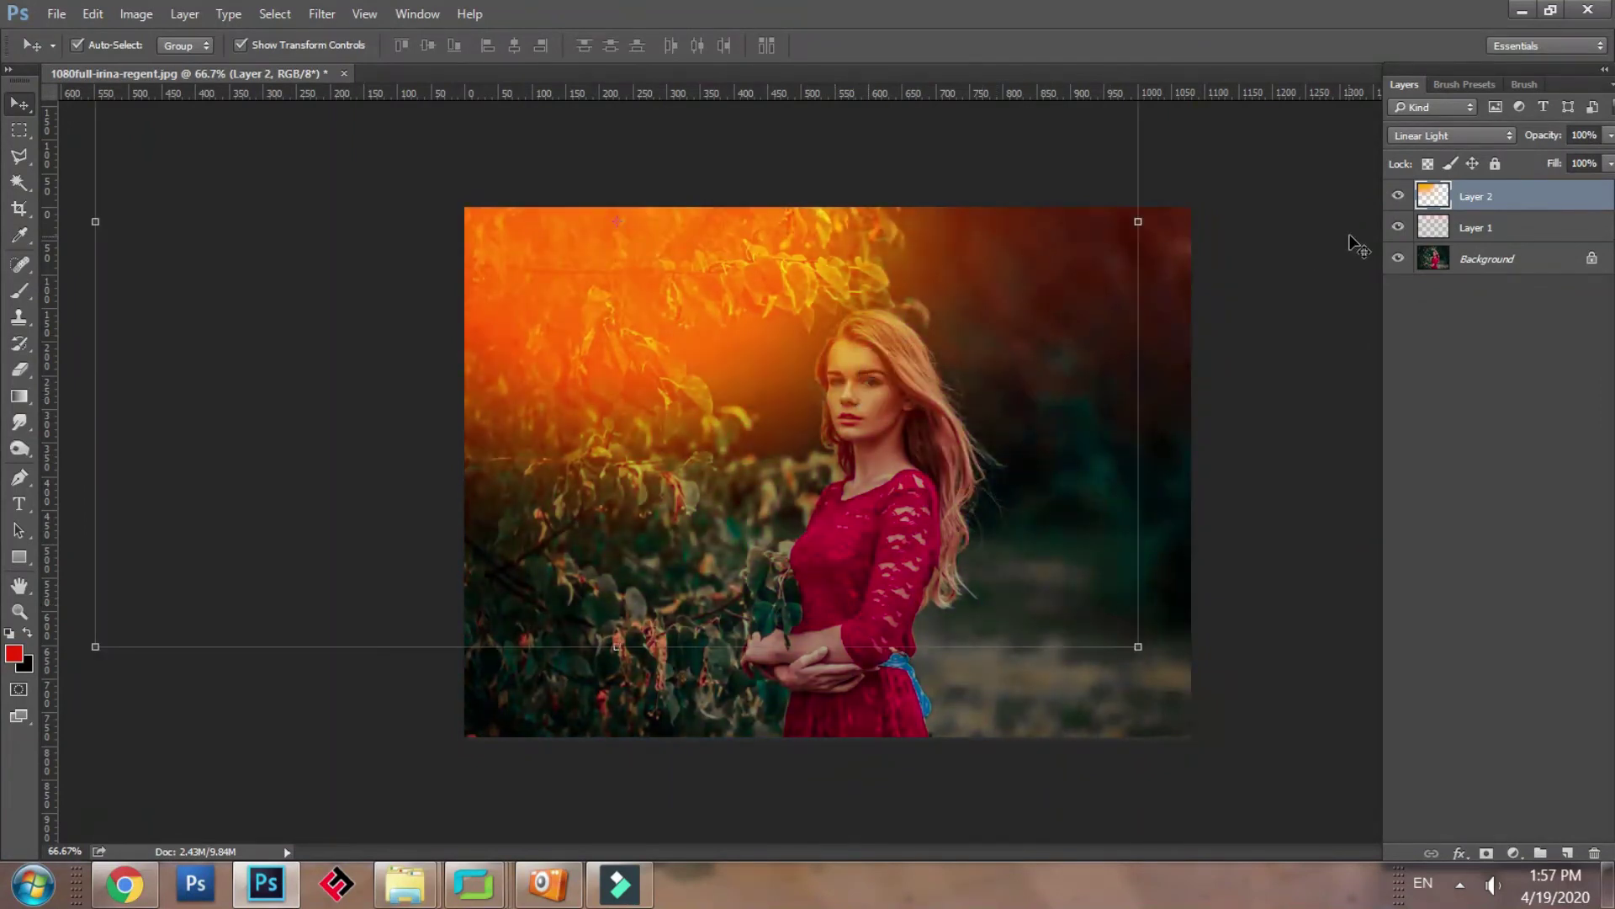
click(1424, 136)
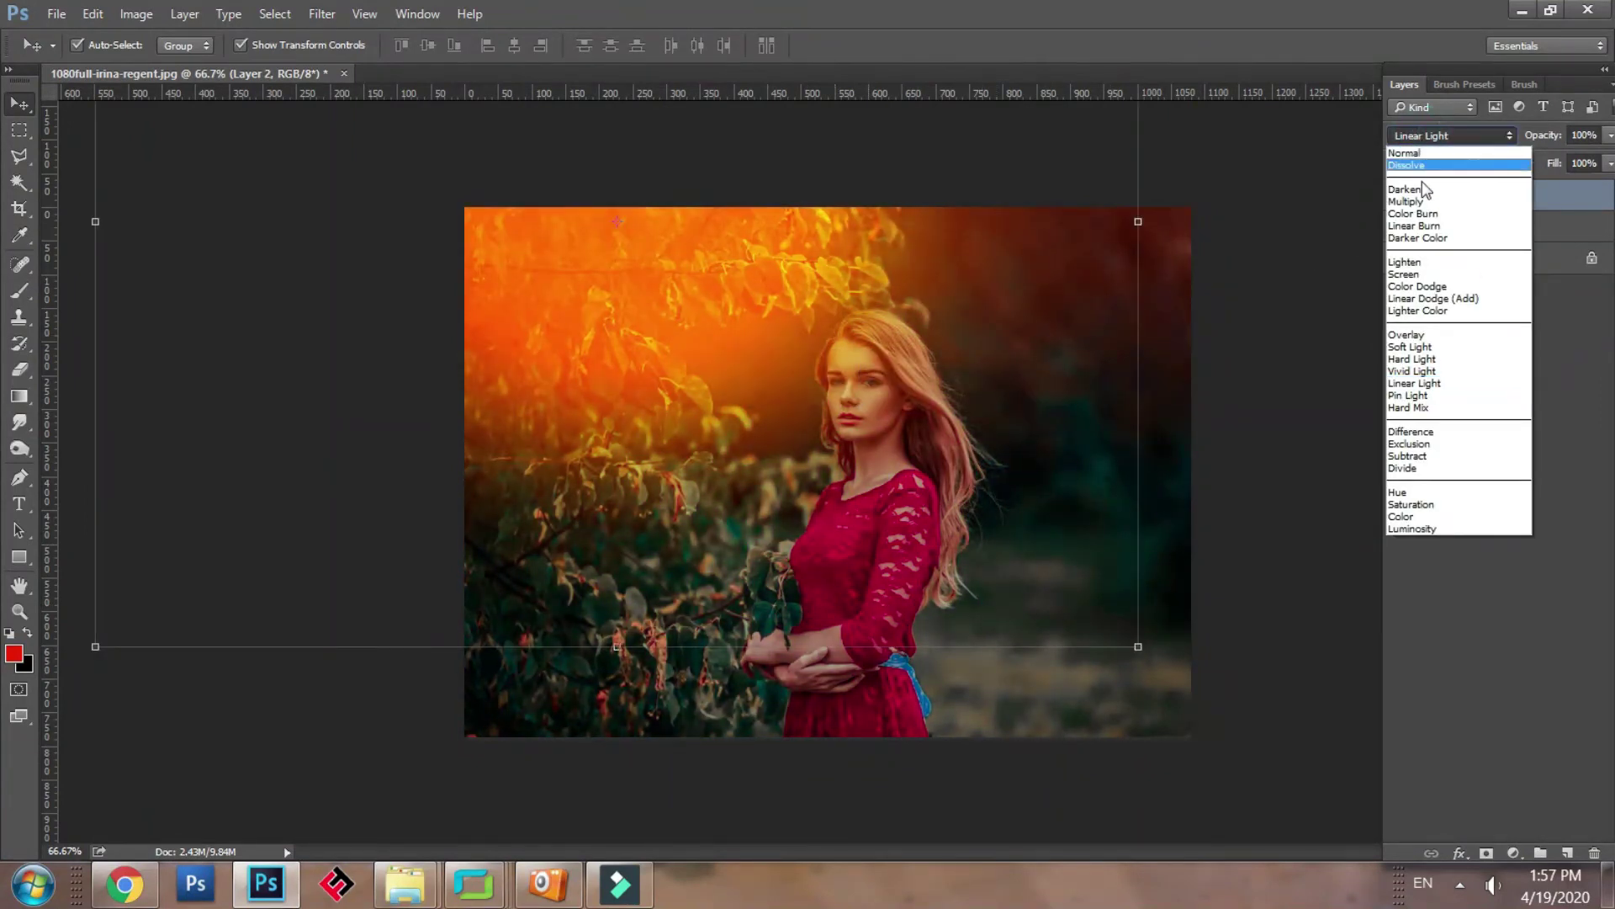
click(1428, 275)
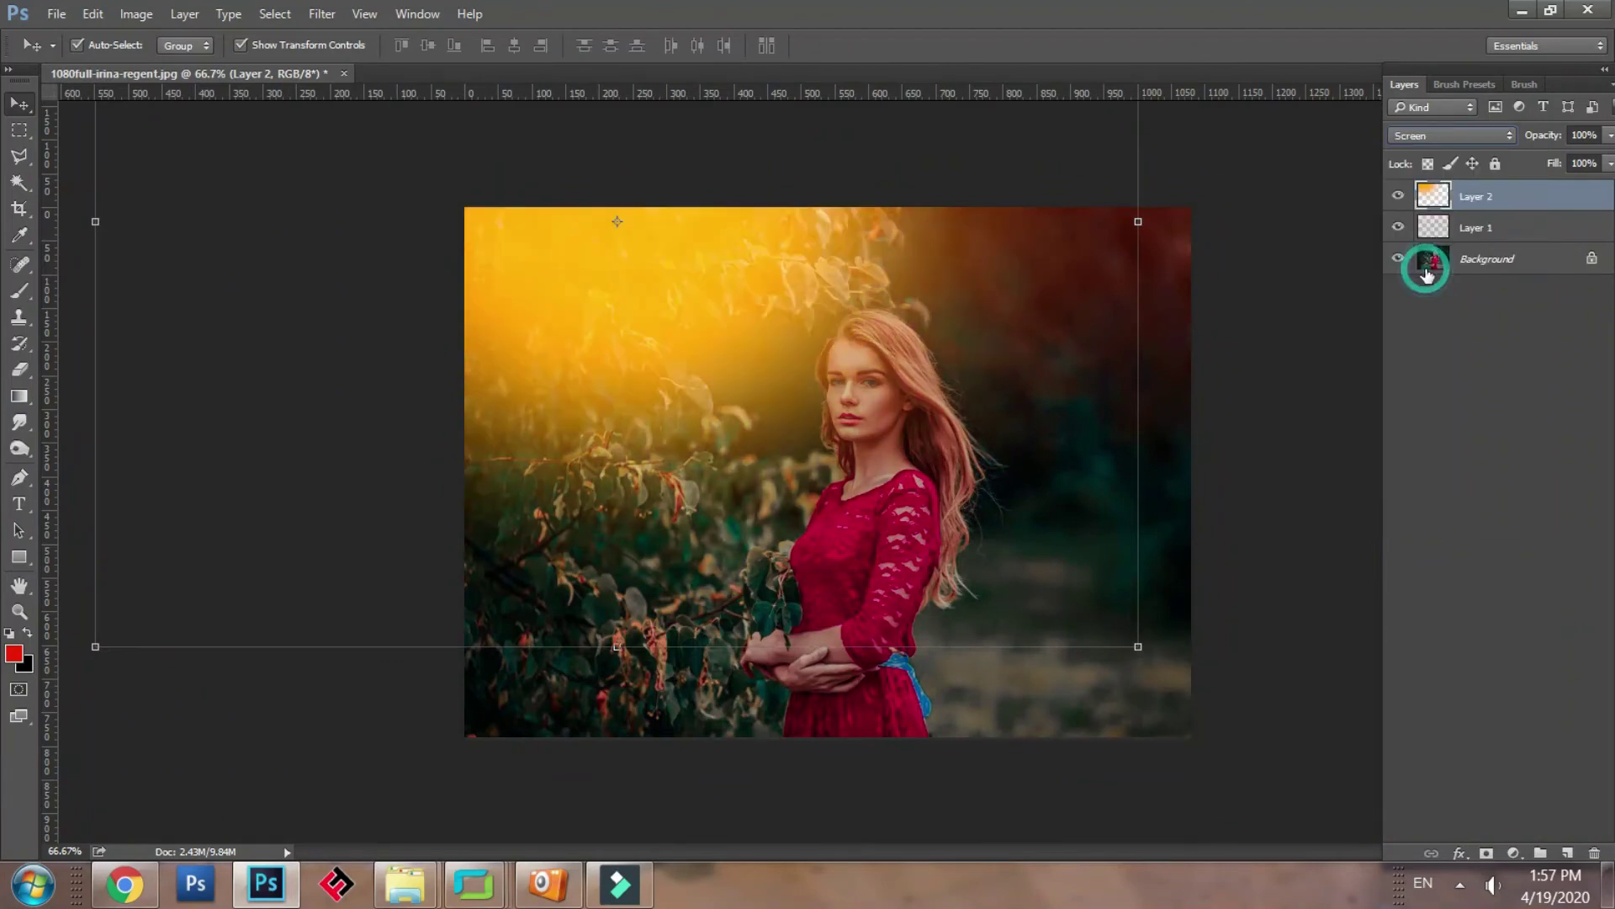
drag(1218, 229, 841, 270)
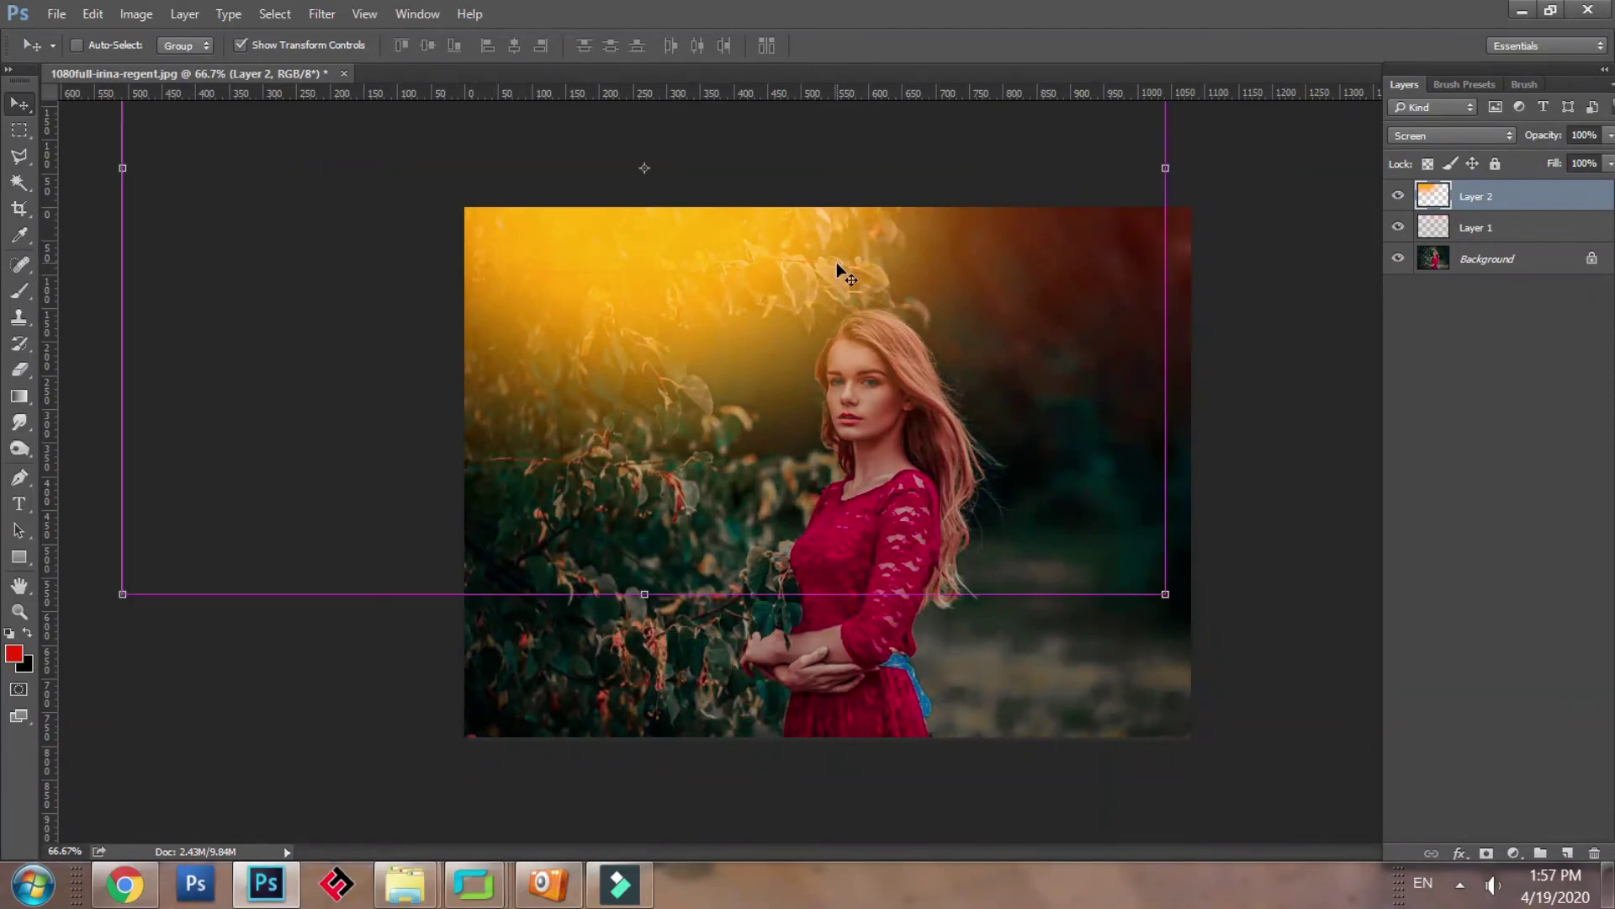
Scale the glow to about 205% so it spans the photo's width, center it above the upper edge, commit and deselect the layer.
key(ctrl+t)
key(ctrl+minus)
key(ctrl+minus)
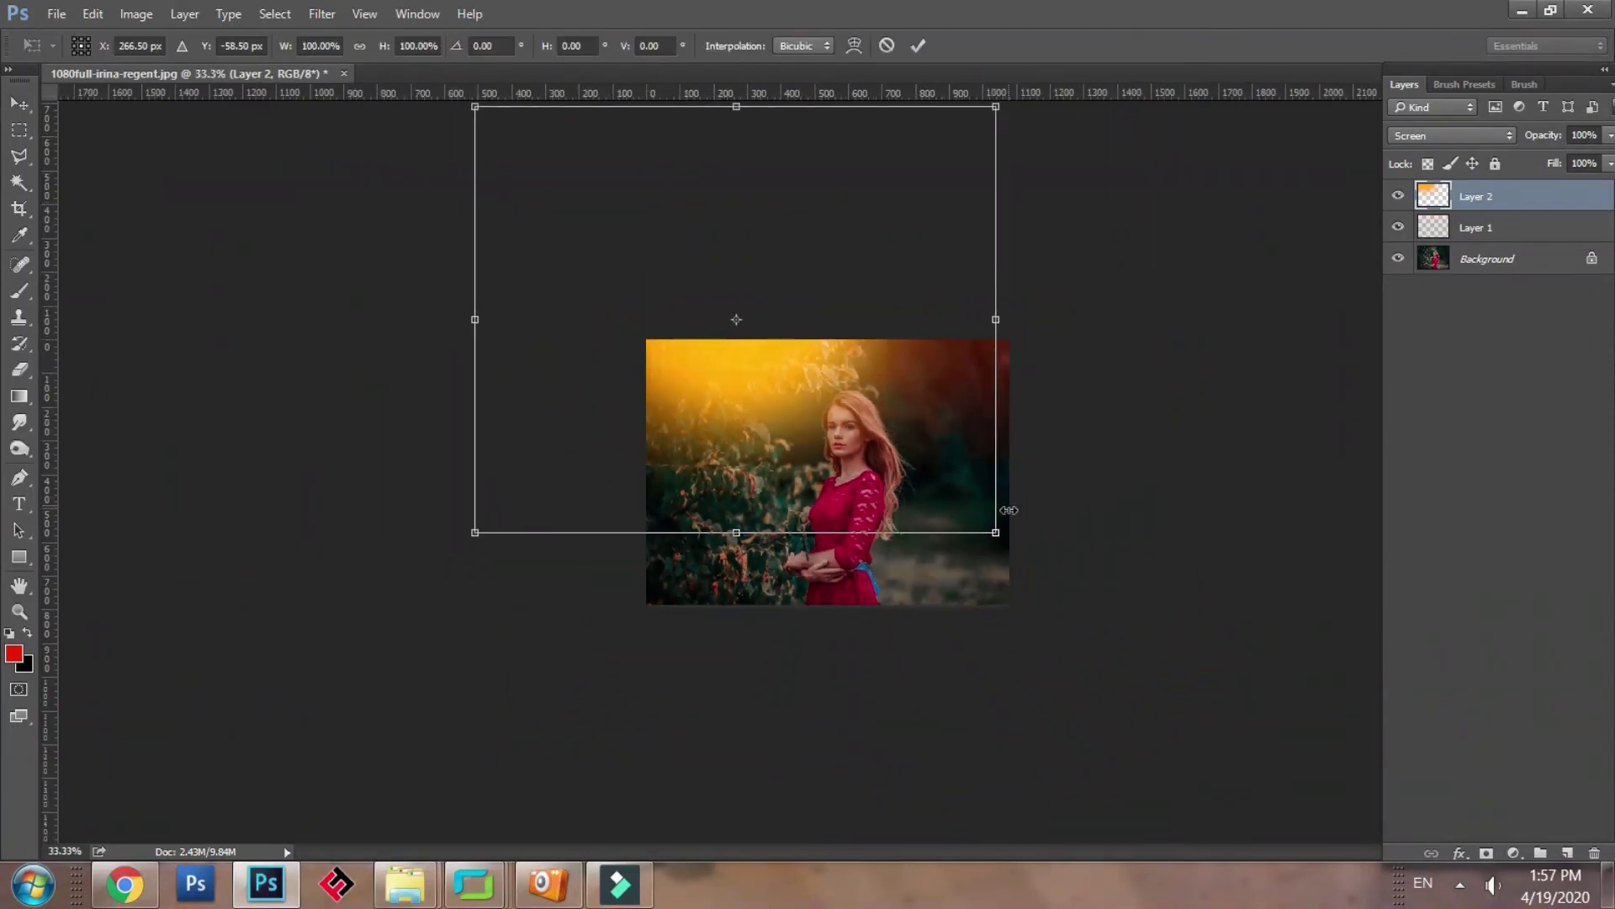
drag(995, 531, 1175, 679)
drag(1013, 508, 1045, 382)
drag(1211, 548, 1276, 653)
click(1100, 466)
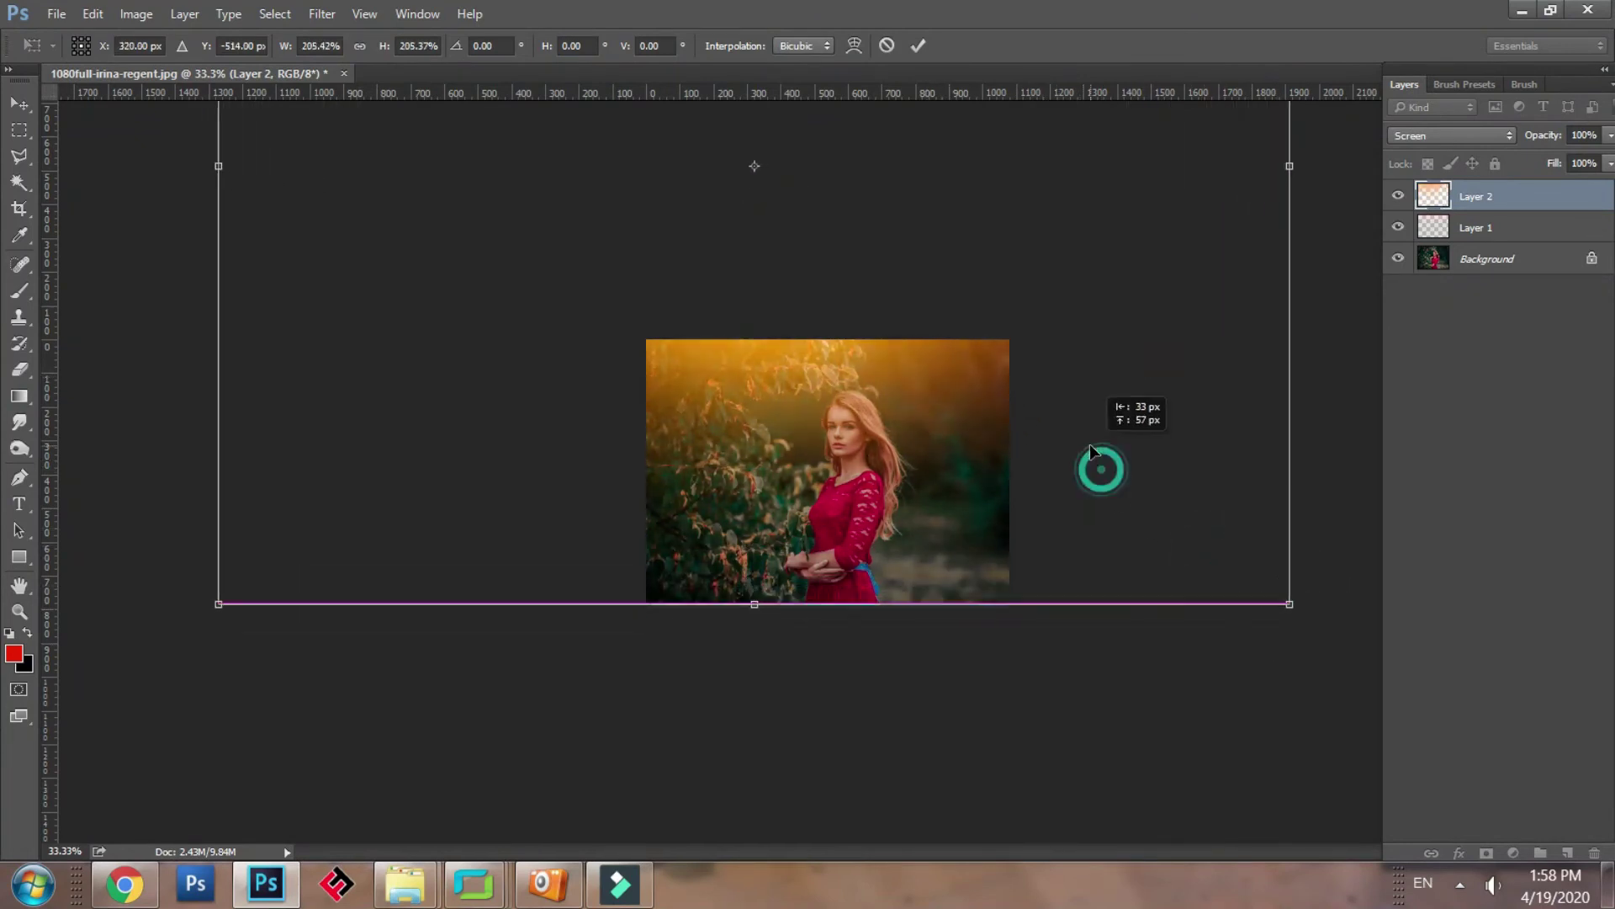
double_click(1043, 441)
click(1103, 658)
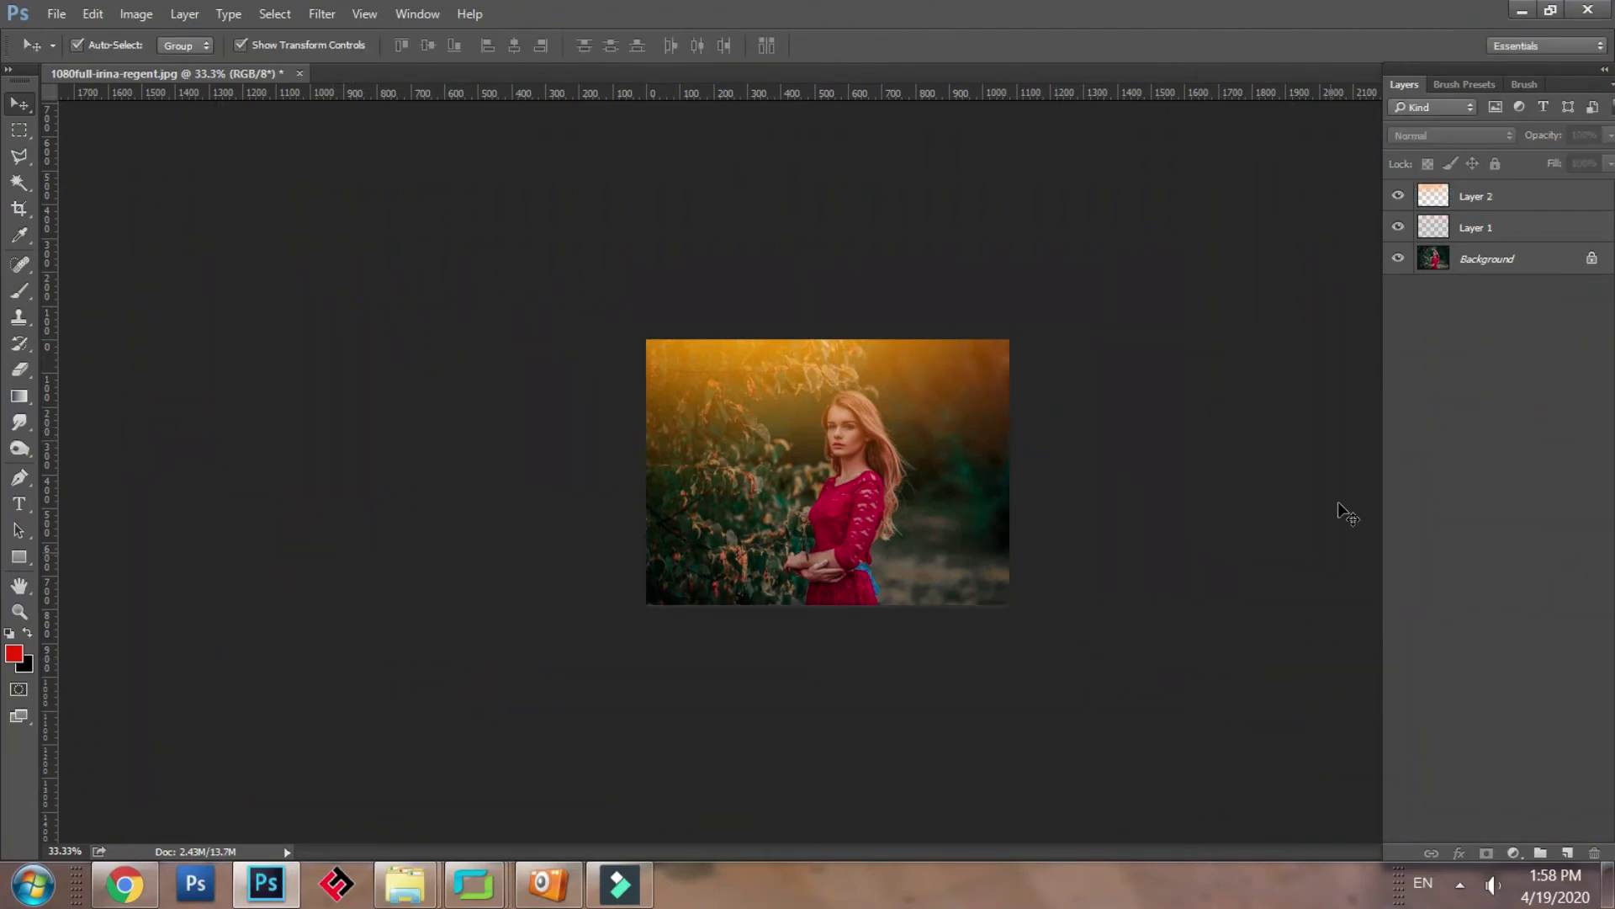
Erase the orange glow on Layer 2 over the lower foliage and the woman, using the Eraser at brush size 800.
key(ctrl+plus)
key(ctrl+plus)
key(ctrl+plus)
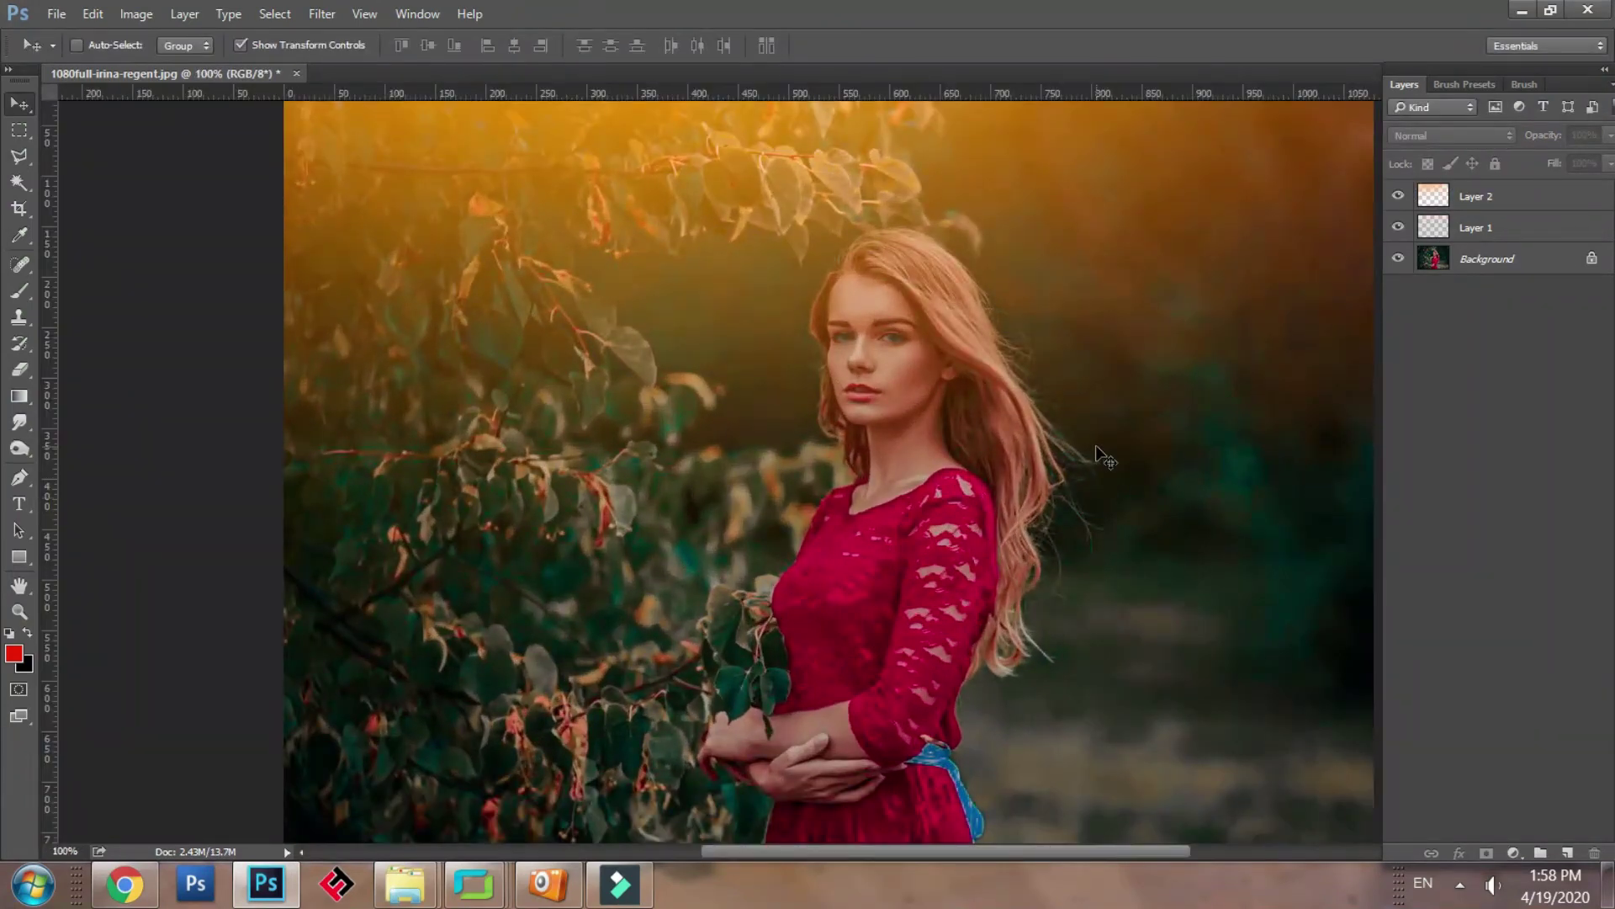
key(ctrl+minus)
key(ctrl+minus)
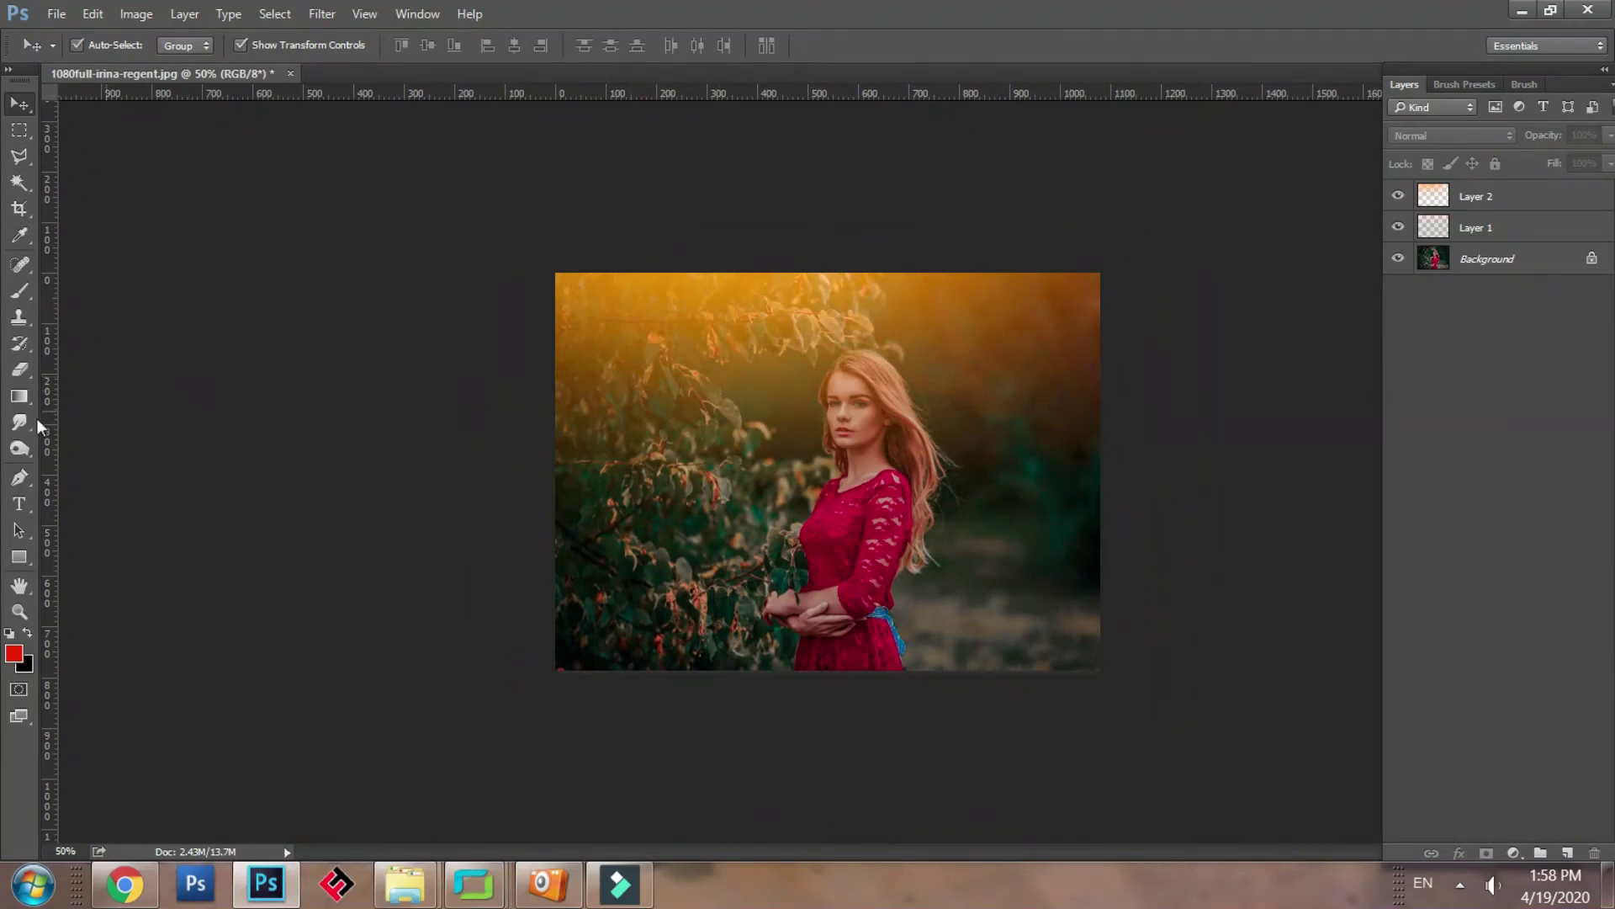
click(21, 371)
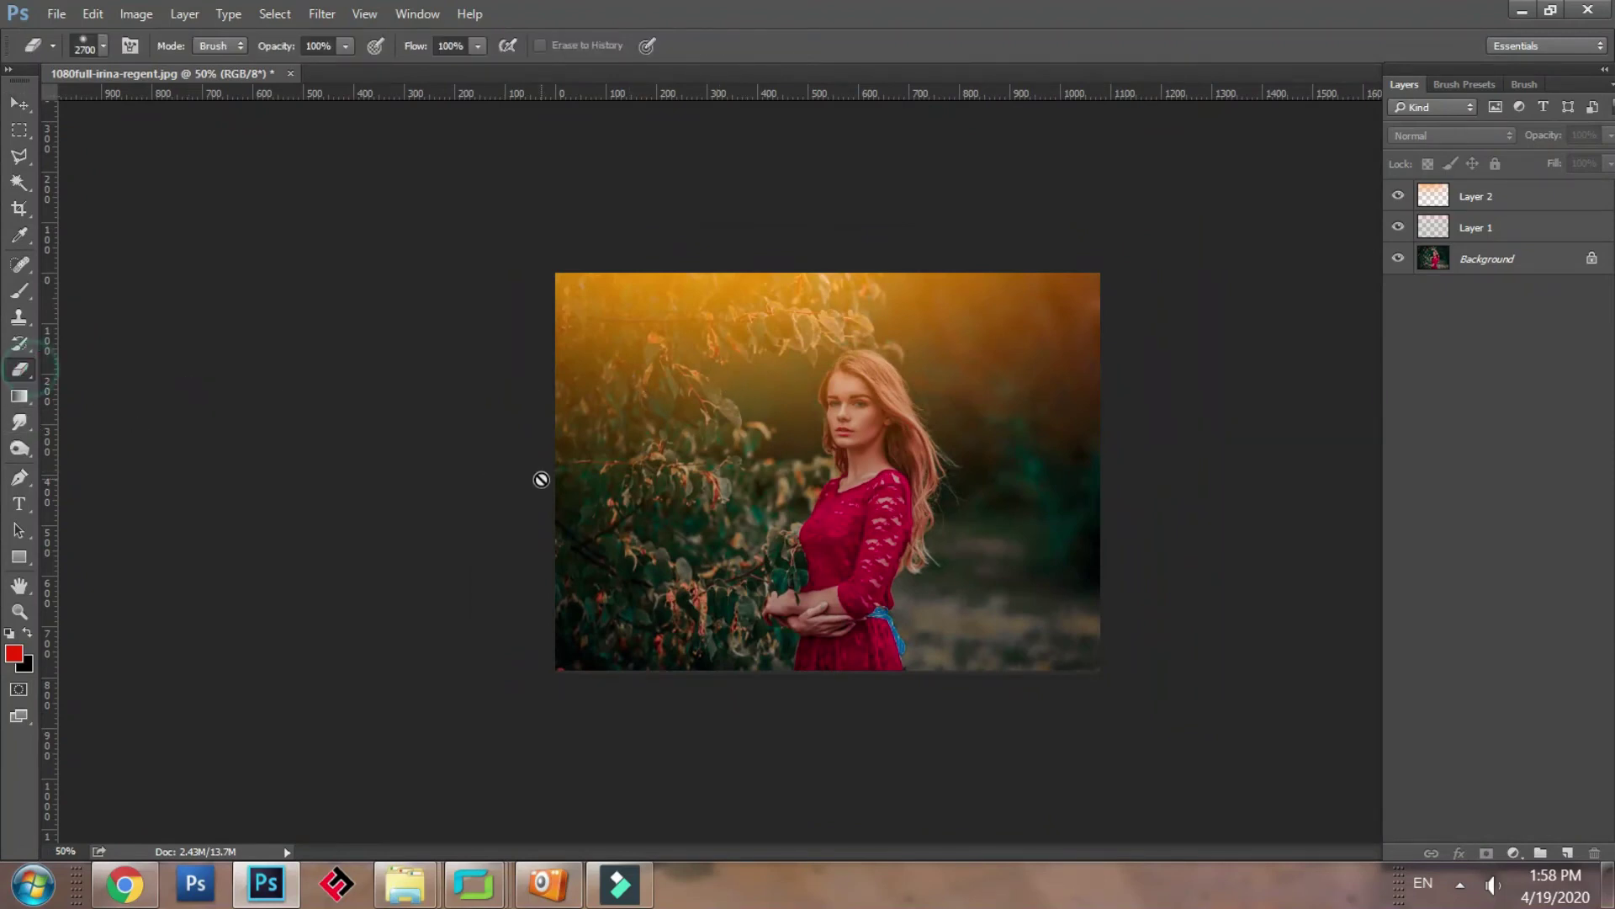
click(681, 310)
click(757, 334)
ctrl+right_click(704, 314)
click(732, 326)
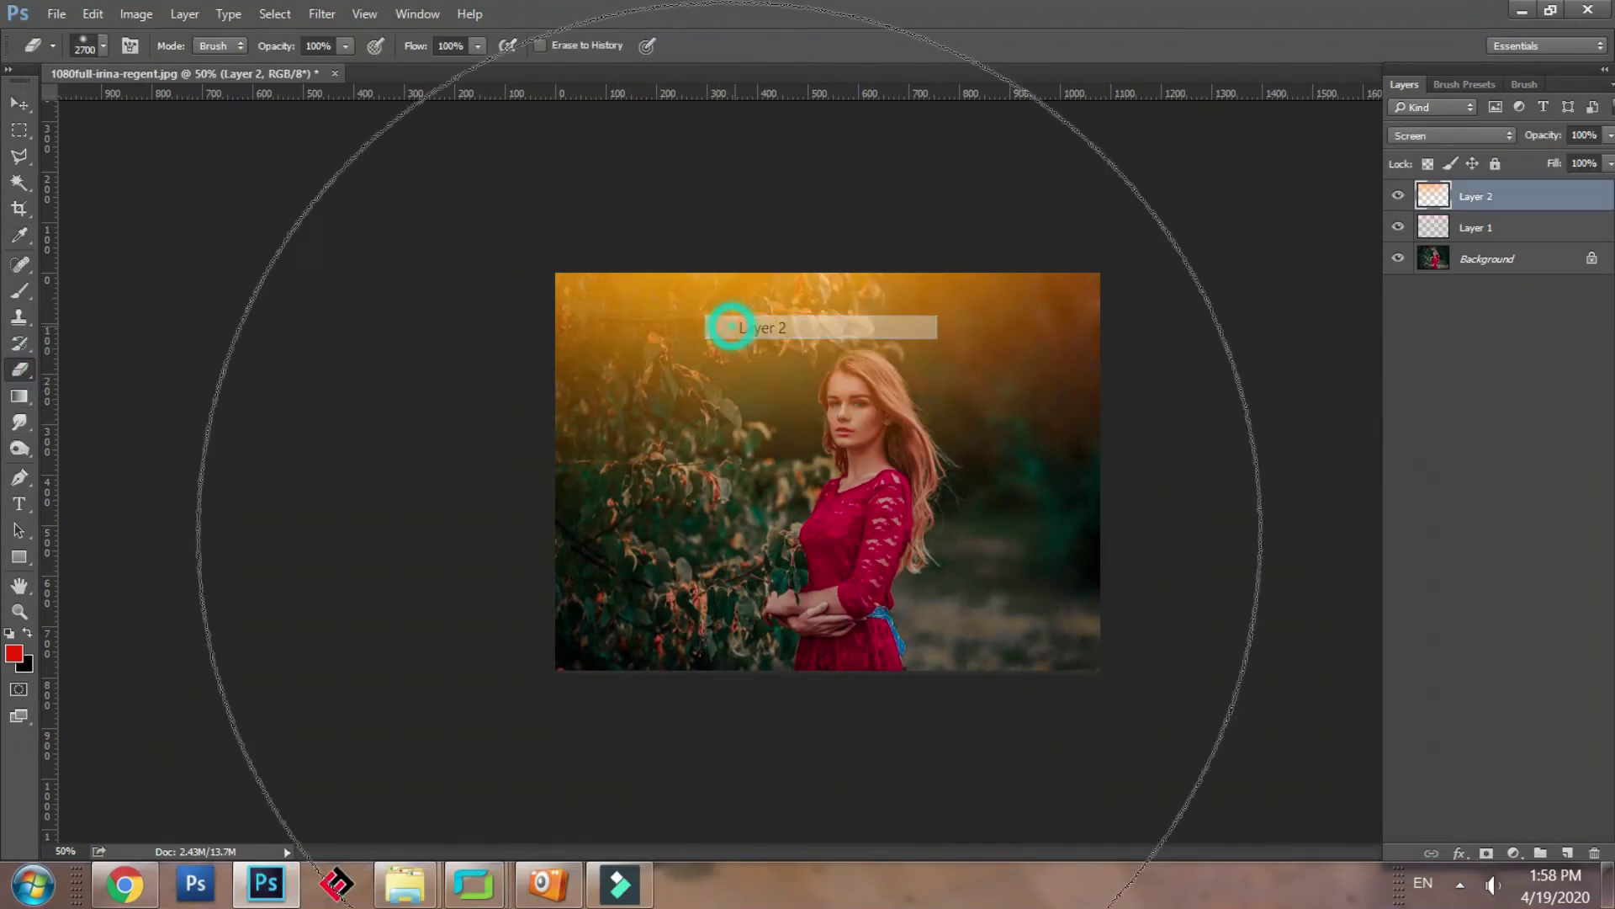
key(bracketleft)
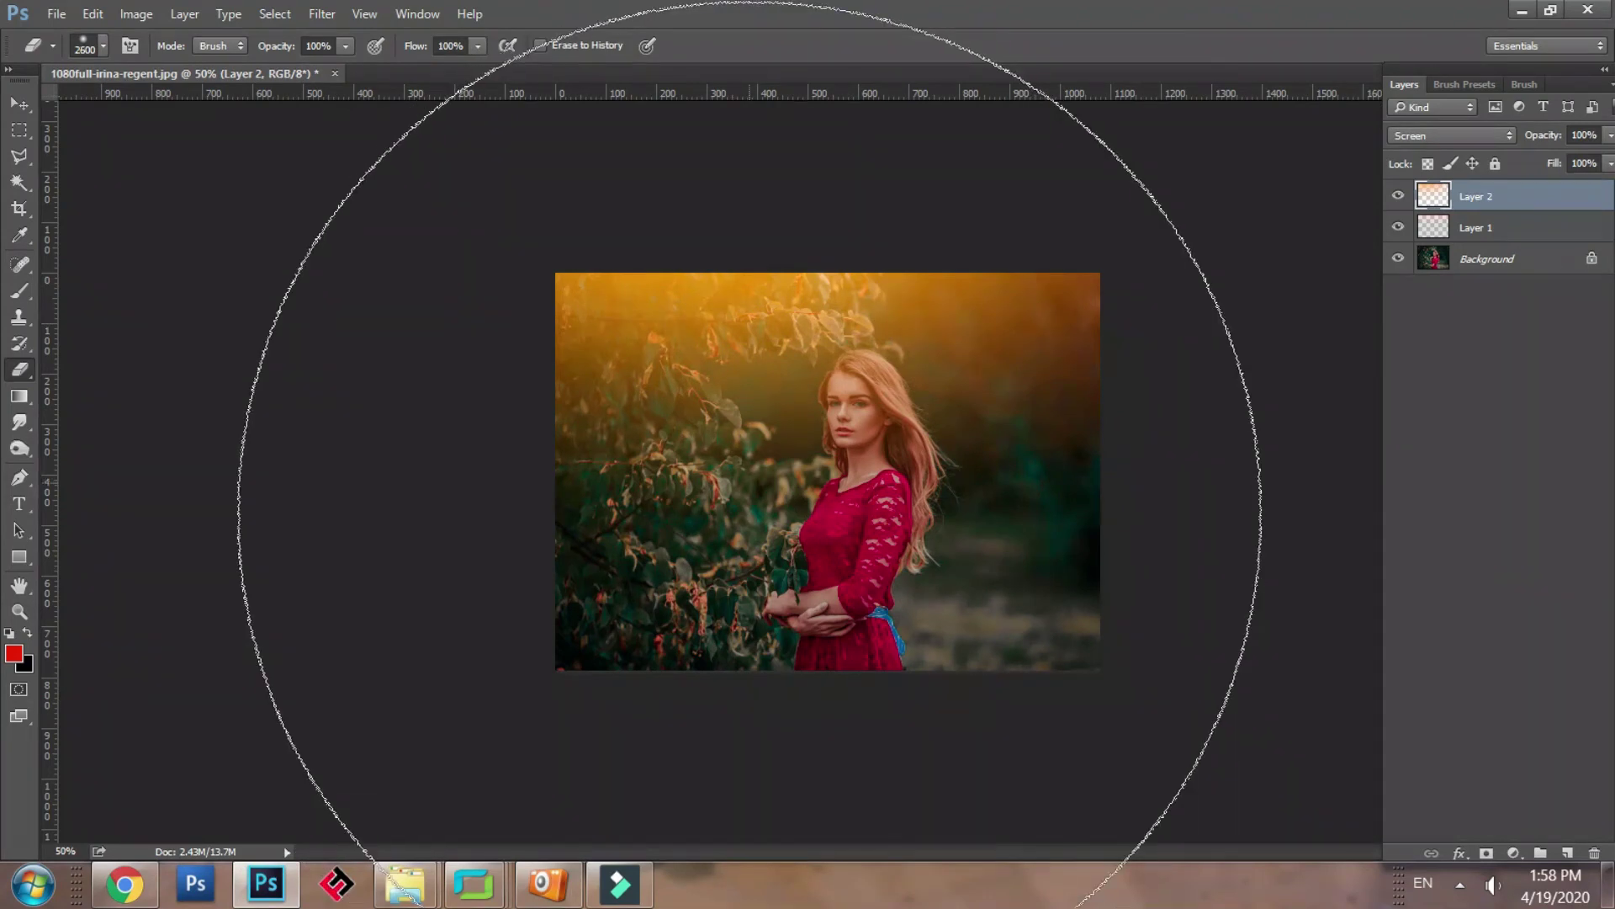
key(bracketleft)
key(bracketleft)
key(bracketleft)
key(bracketleft)
key(bracketleft)
key(bracketleft)
key(bracketleft)
key(bracketleft)
key(bracketleft)
key(bracketleft)
key(bracketleft)
key(bracketleft)
key(bracketleft)
key(bracketleft)
key(bracketleft)
key(bracketleft)
key(bracketleft)
key(bracketleft)
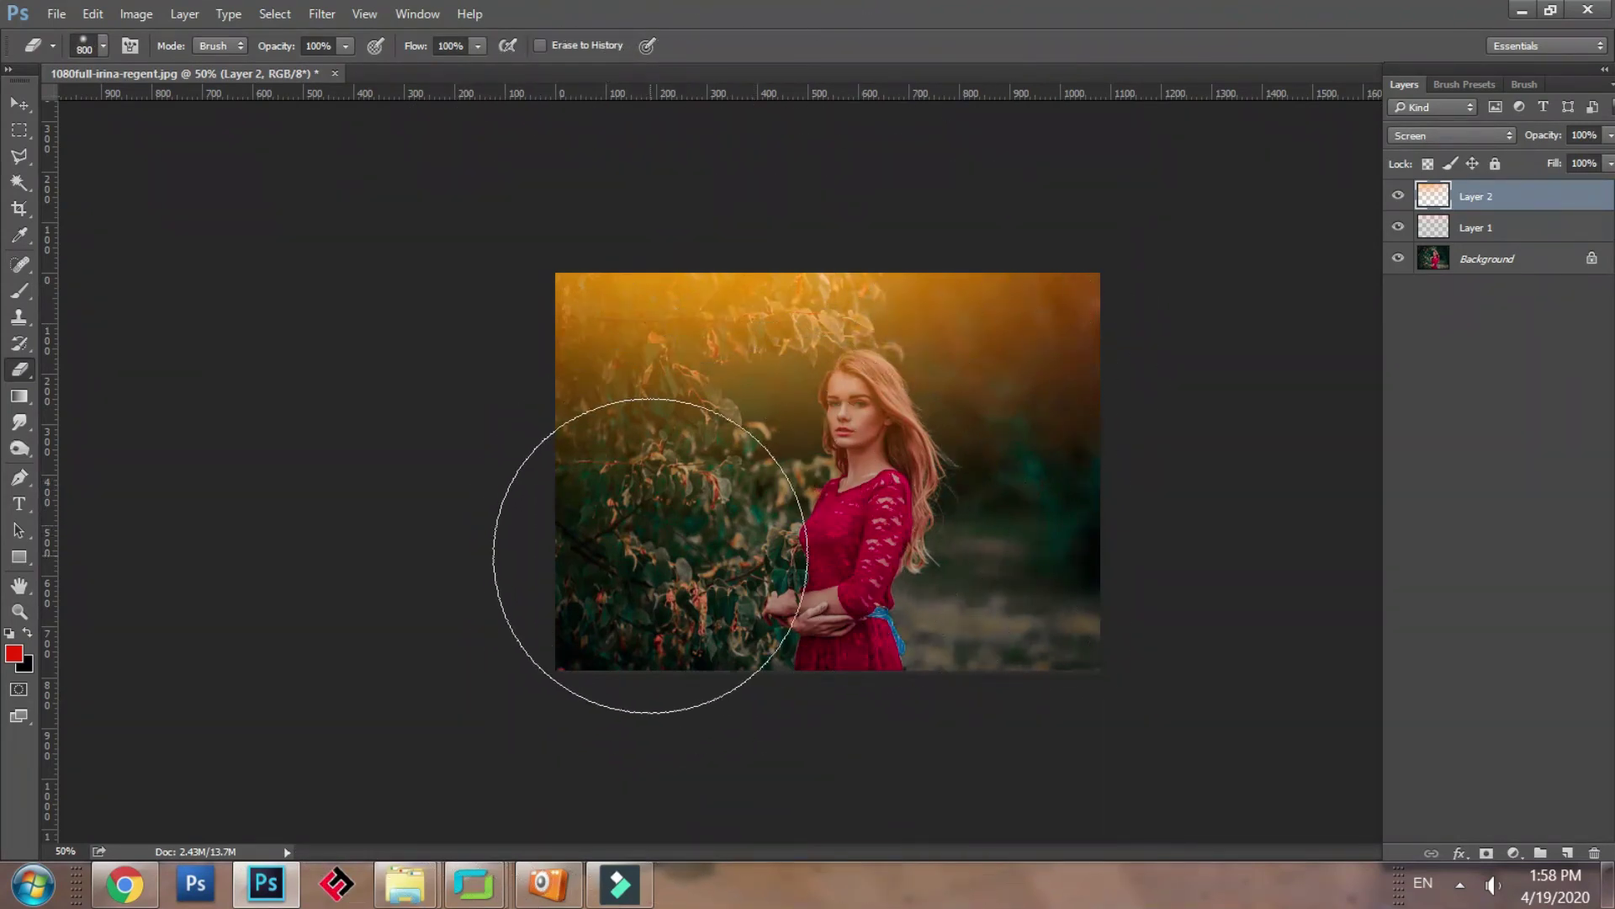
mouse_move(650, 556)
mouse_down()
mouse_move(836, 548)
mouse_move(707, 522)
mouse_move(873, 526)
mouse_move(743, 547)
mouse_up()
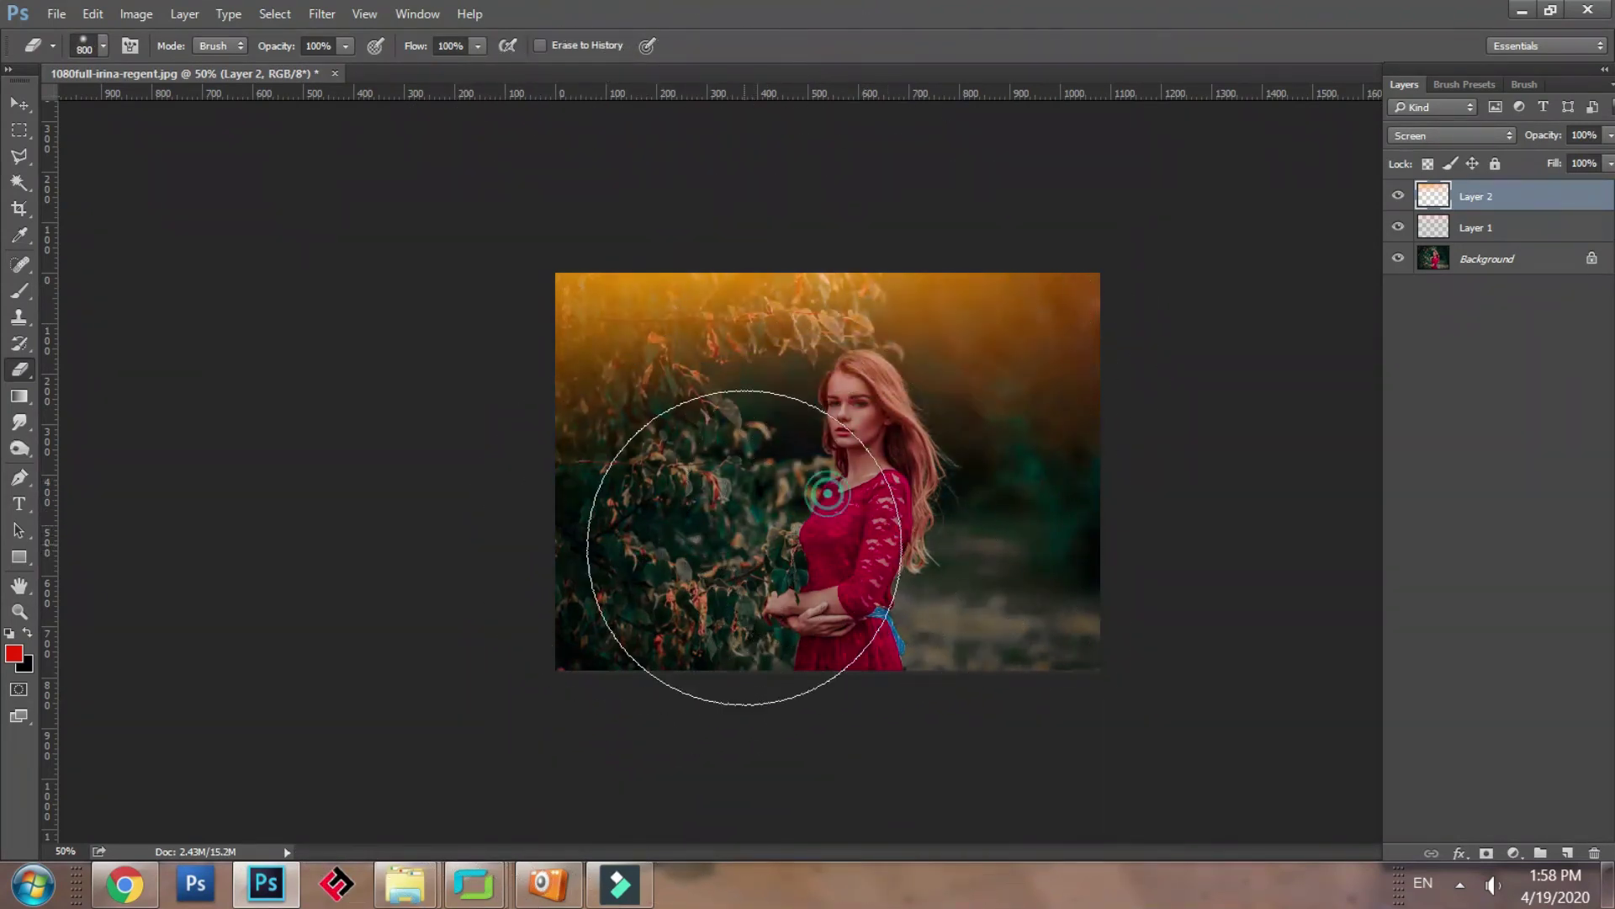
click(795, 497)
click(868, 449)
click(870, 449)
click(872, 448)
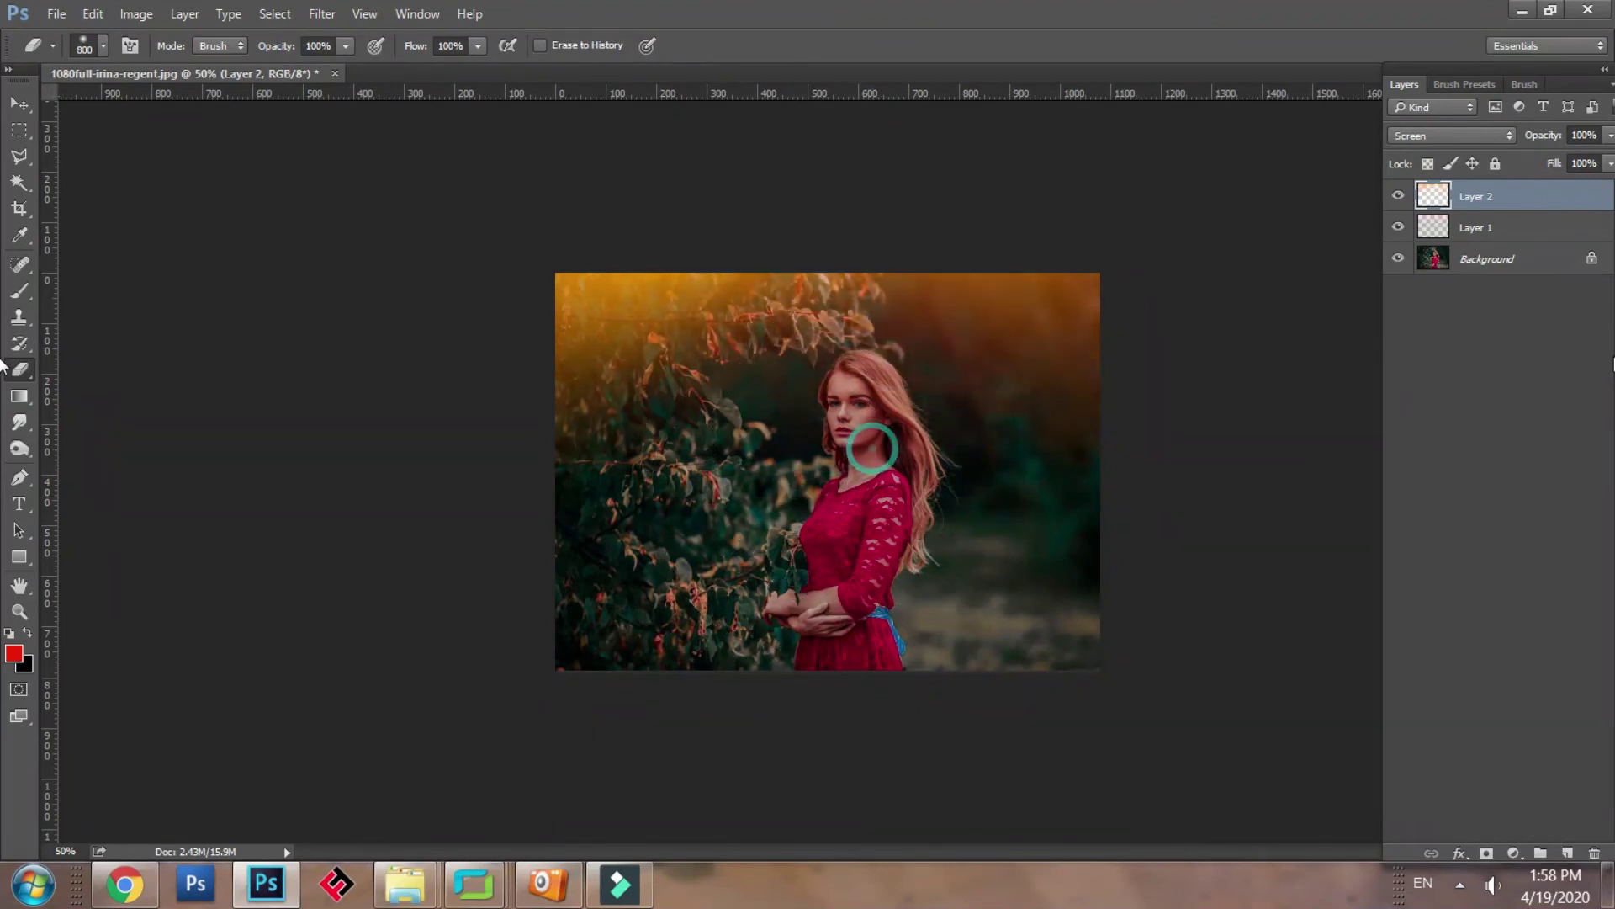
Duplicate the glow layer twice, place the copies over the photo's right side, and erase the top copy around the woman.
key(ctrl+minus)
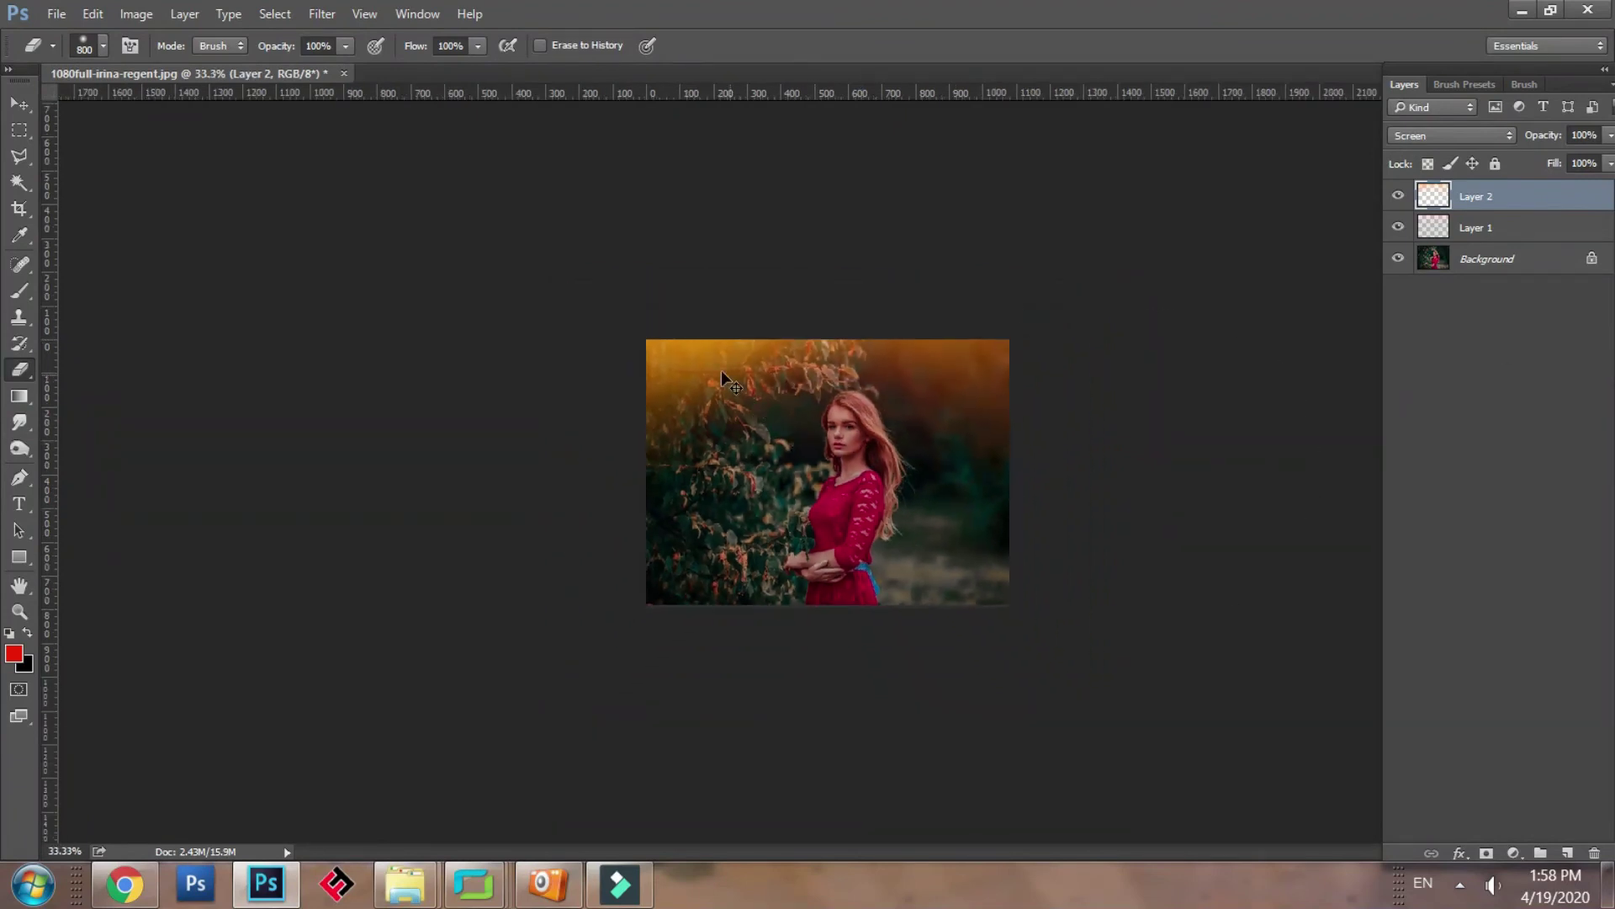
drag(721, 370, 1100, 635)
drag(974, 532, 1001, 433)
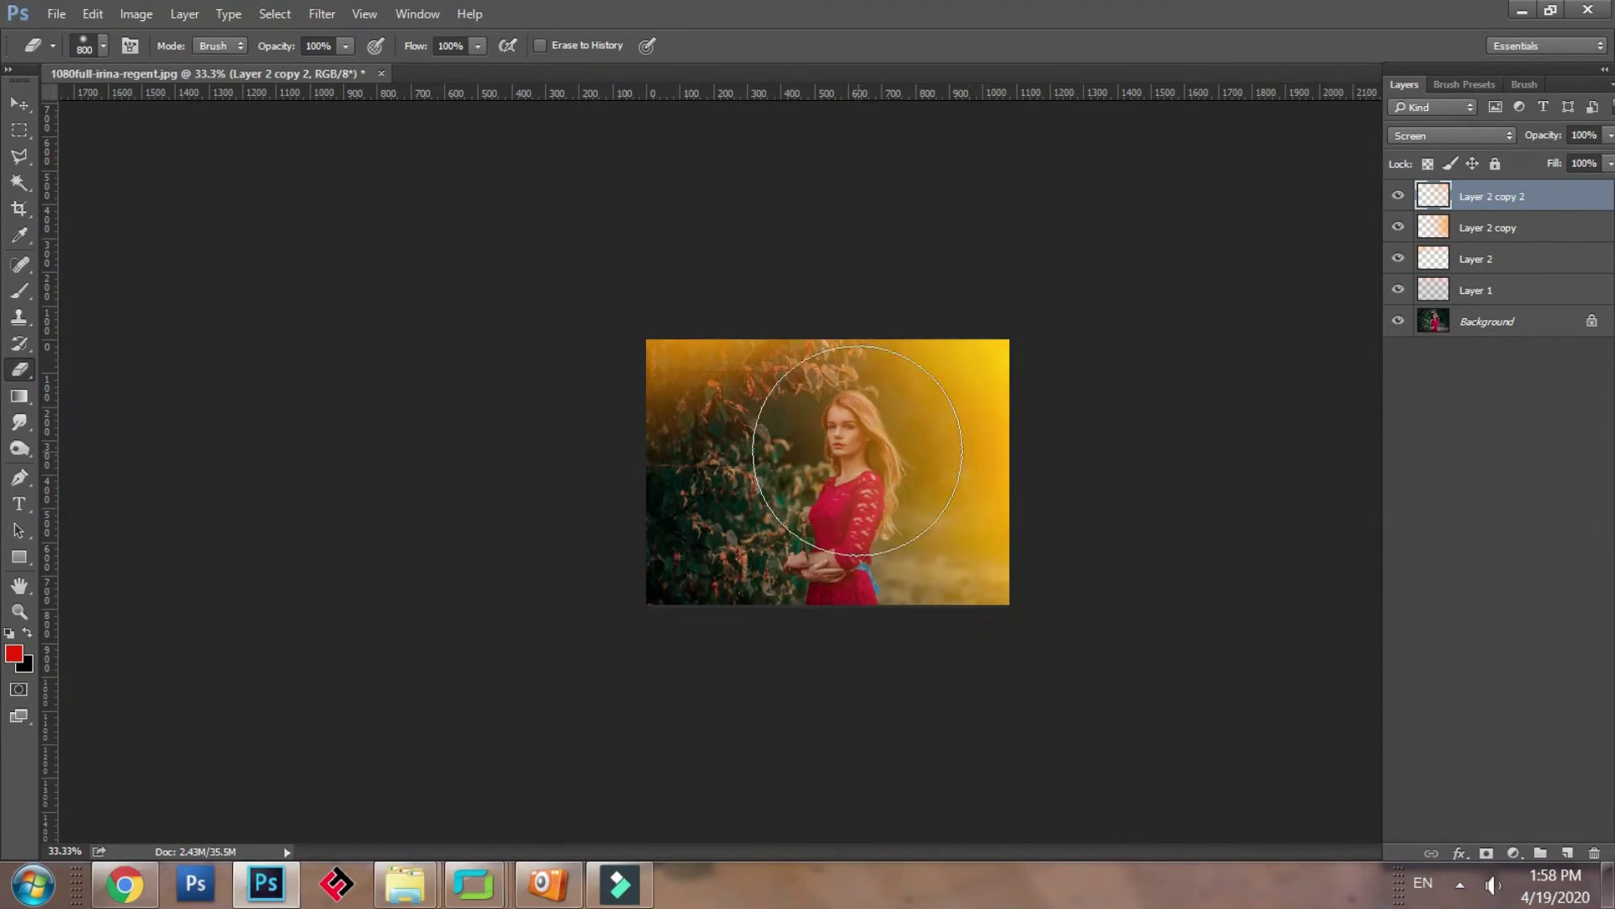
mouse_move(848, 555)
mouse_down()
mouse_move(840, 516)
mouse_move(860, 469)
mouse_up()
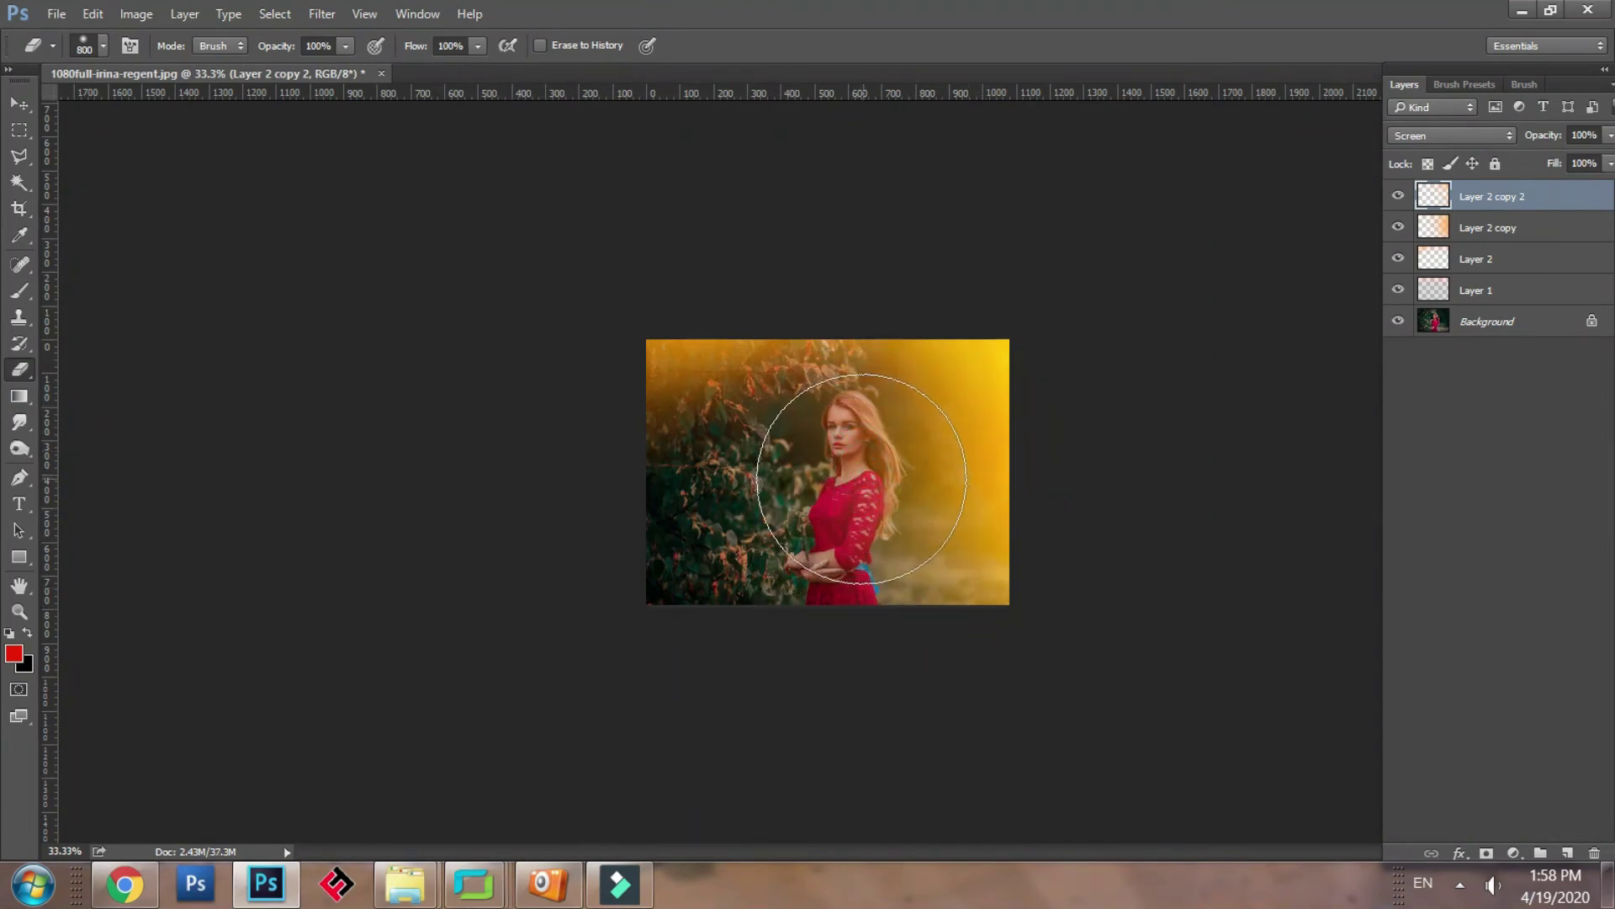
click(859, 476)
Shift the Layer 2 copy glow farther right and slightly up, and move the upper-left glow toward its corner.
drag(934, 458, 1077, 417)
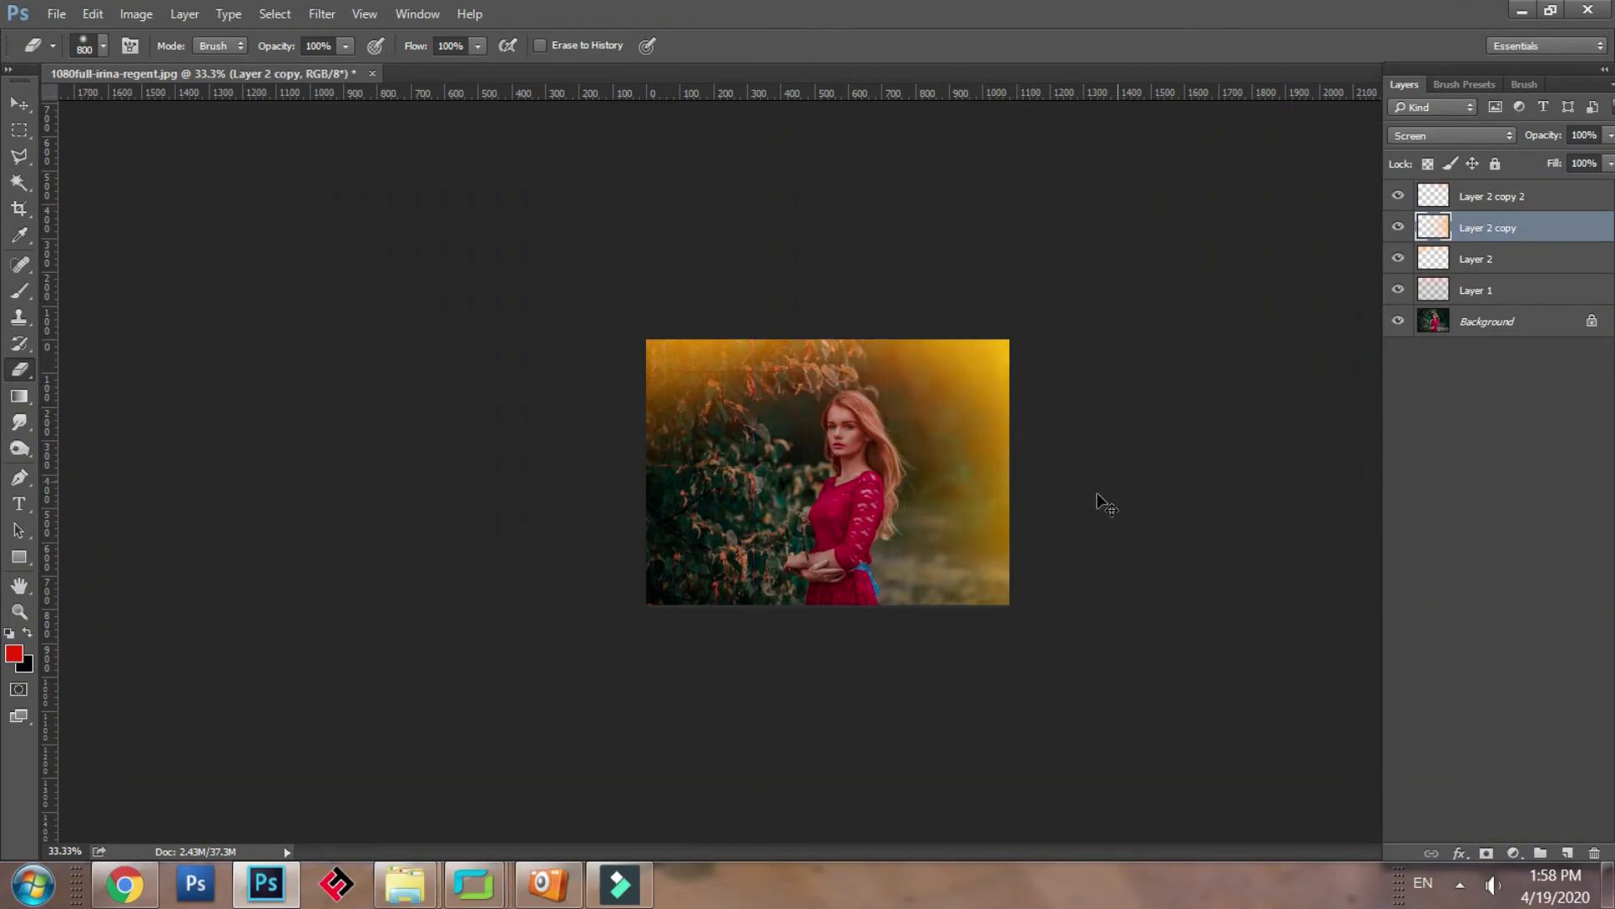
key(ctrl+plus)
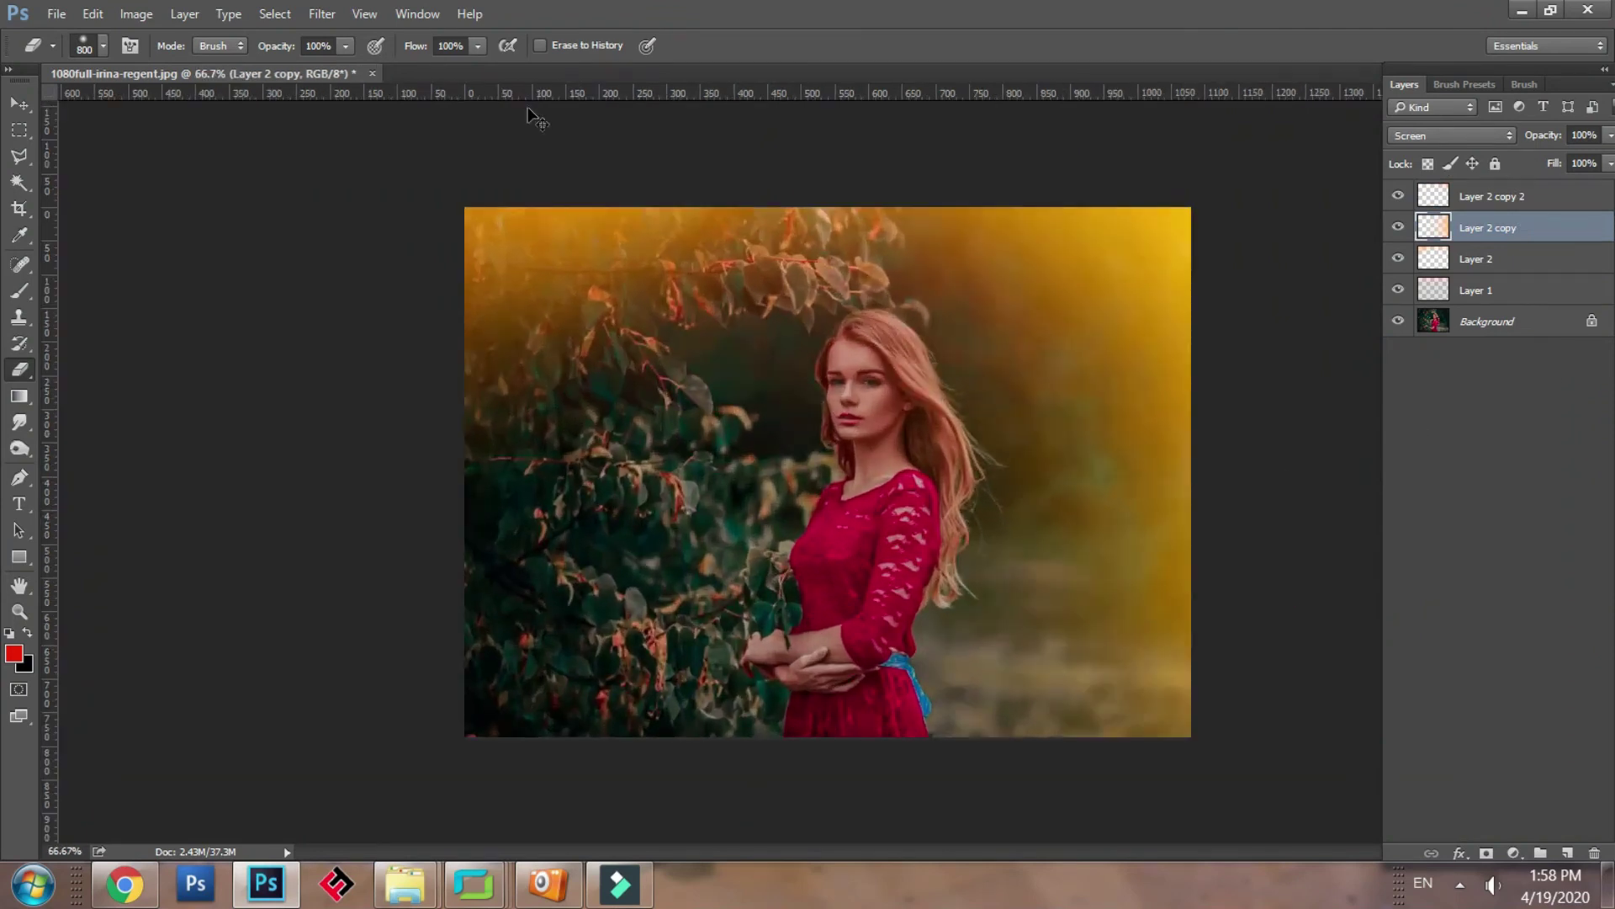
drag(528, 277, 493, 214)
Select Layer 2 copy 2 and reduce its glow over the background above and beside the woman's head.
ctrl+right_click(1055, 303)
click(1075, 317)
drag(1075, 317, 1128, 241)
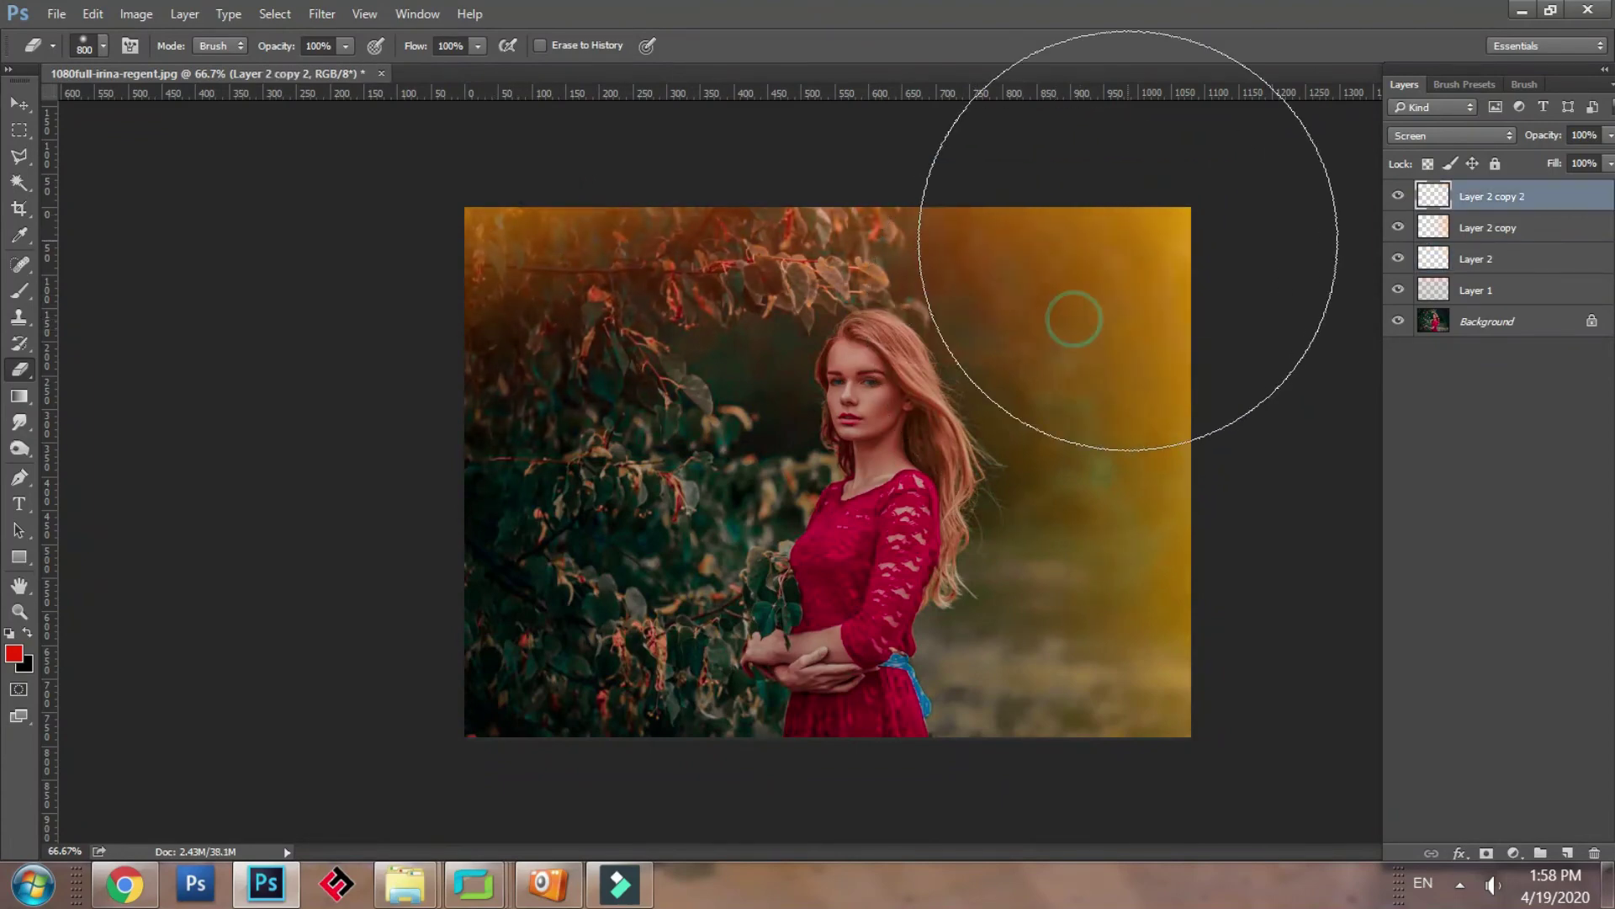
mouse_move(974, 274)
mouse_down()
mouse_move(981, 528)
mouse_move(978, 394)
mouse_up()
Move the Layer 2 copy glow outward toward the photo's upper-right corner and deselect the layer.
click(18, 103)
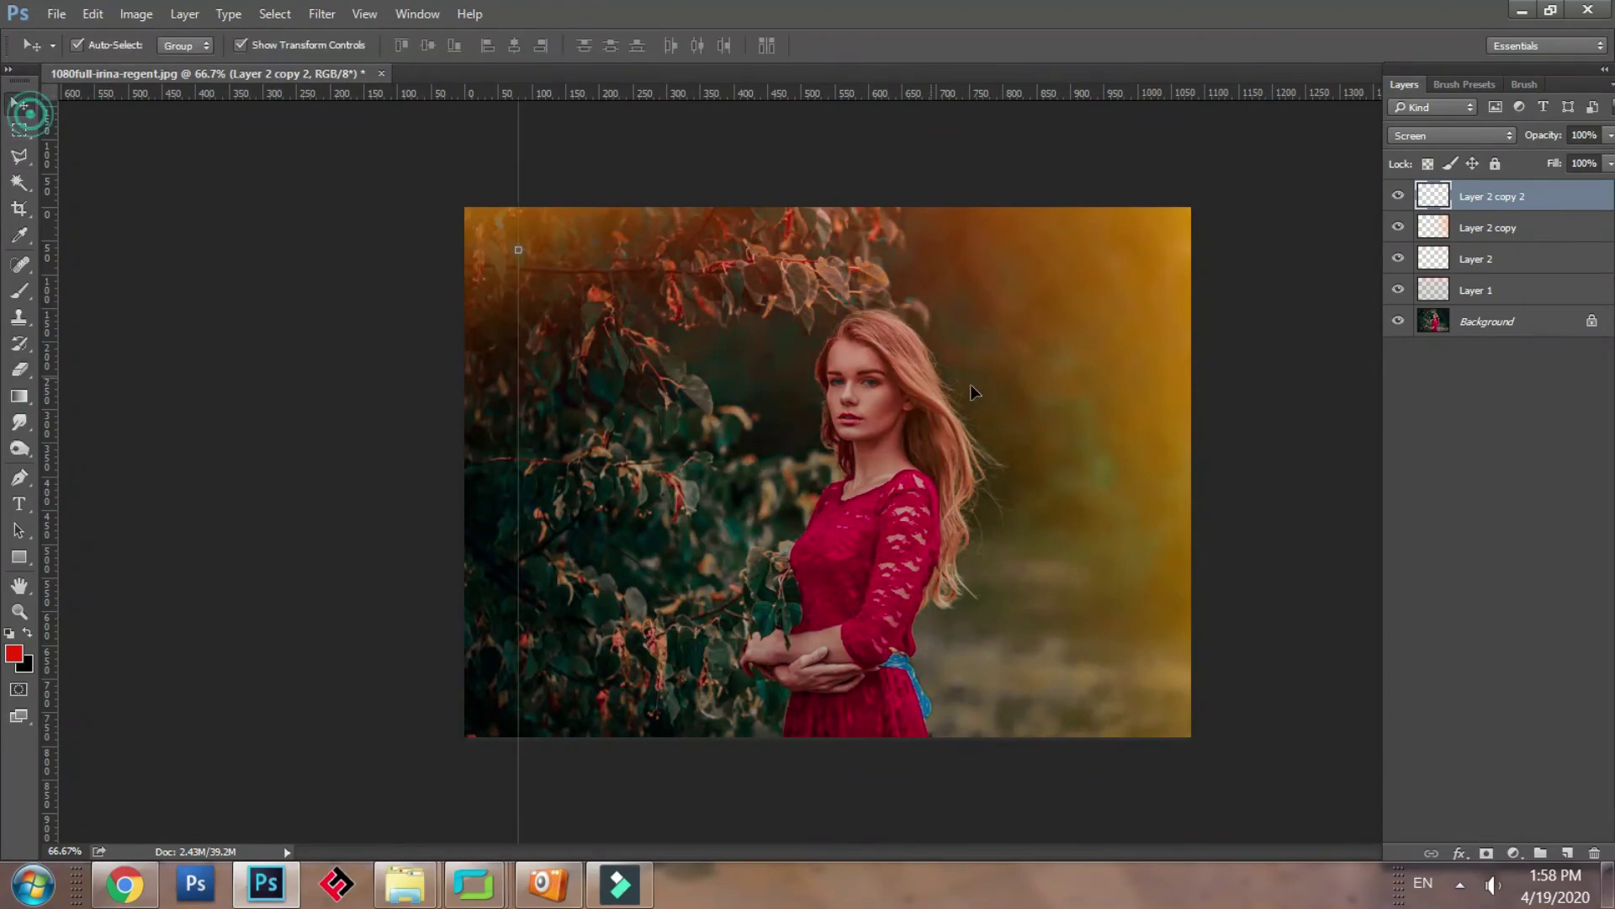
drag(1110, 342, 1250, 257)
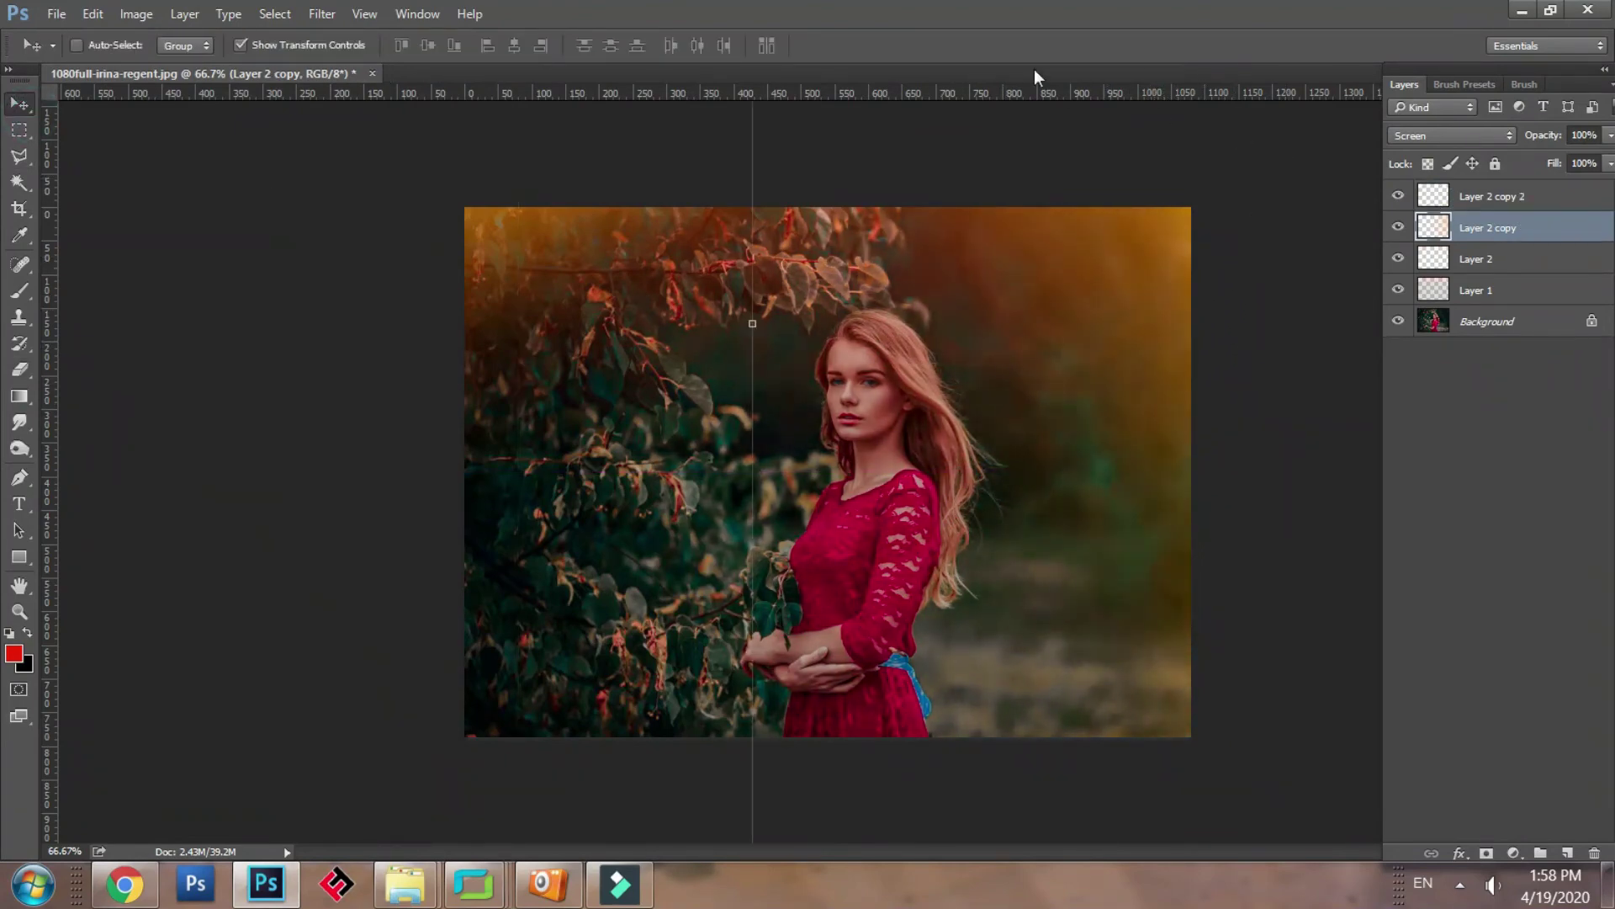
key(ctrl+minus)
click(566, 144)
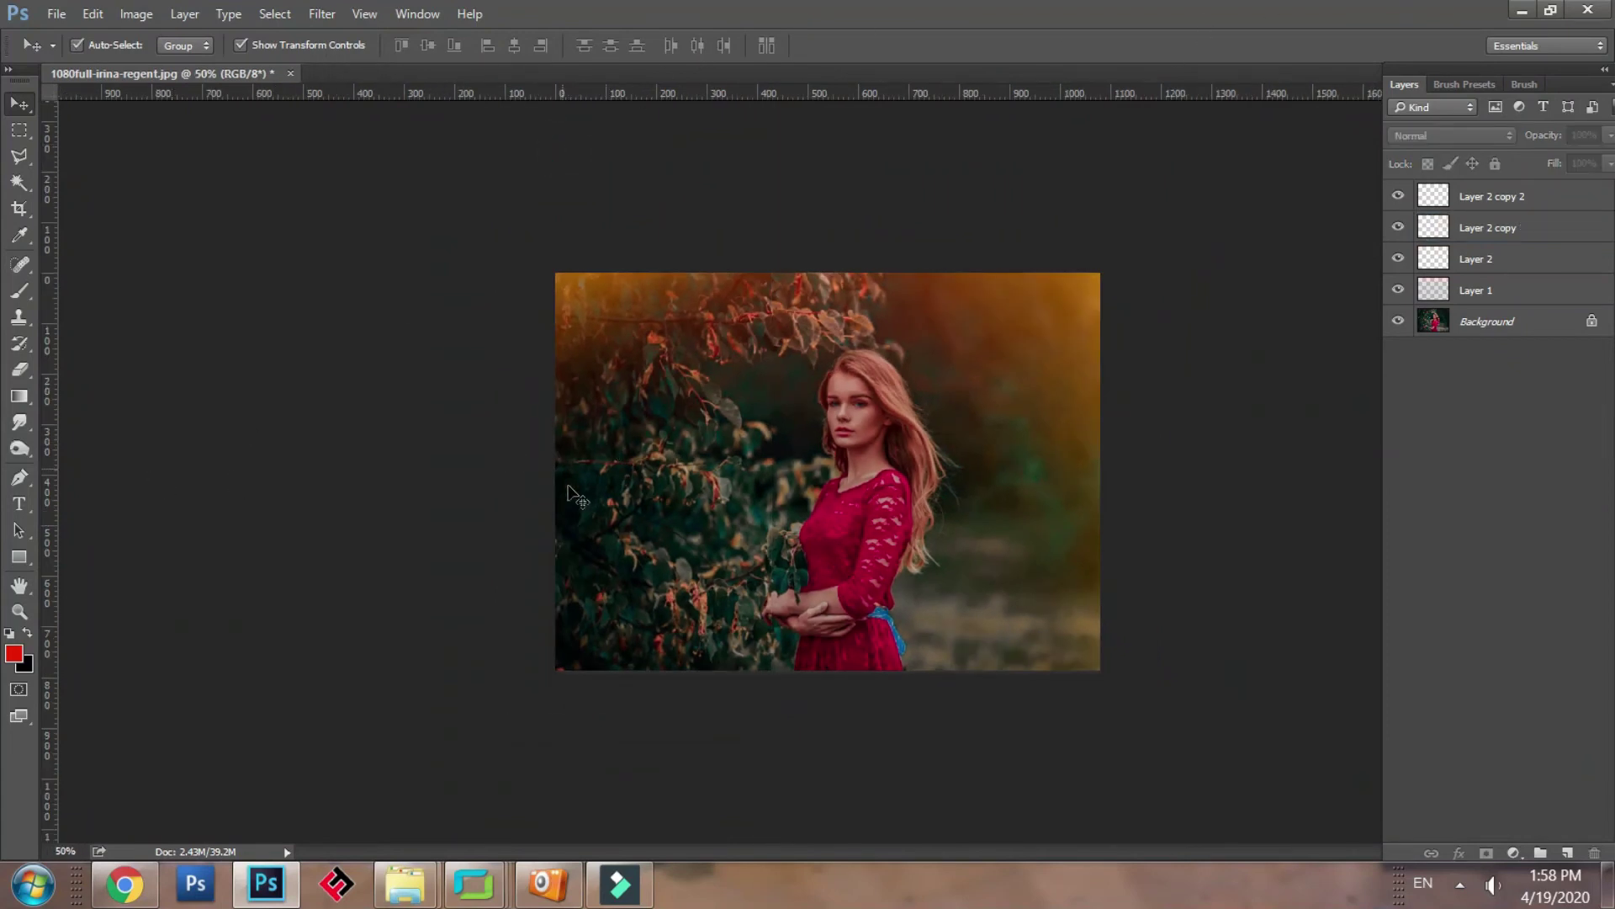
right_click(651, 551)
click(707, 569)
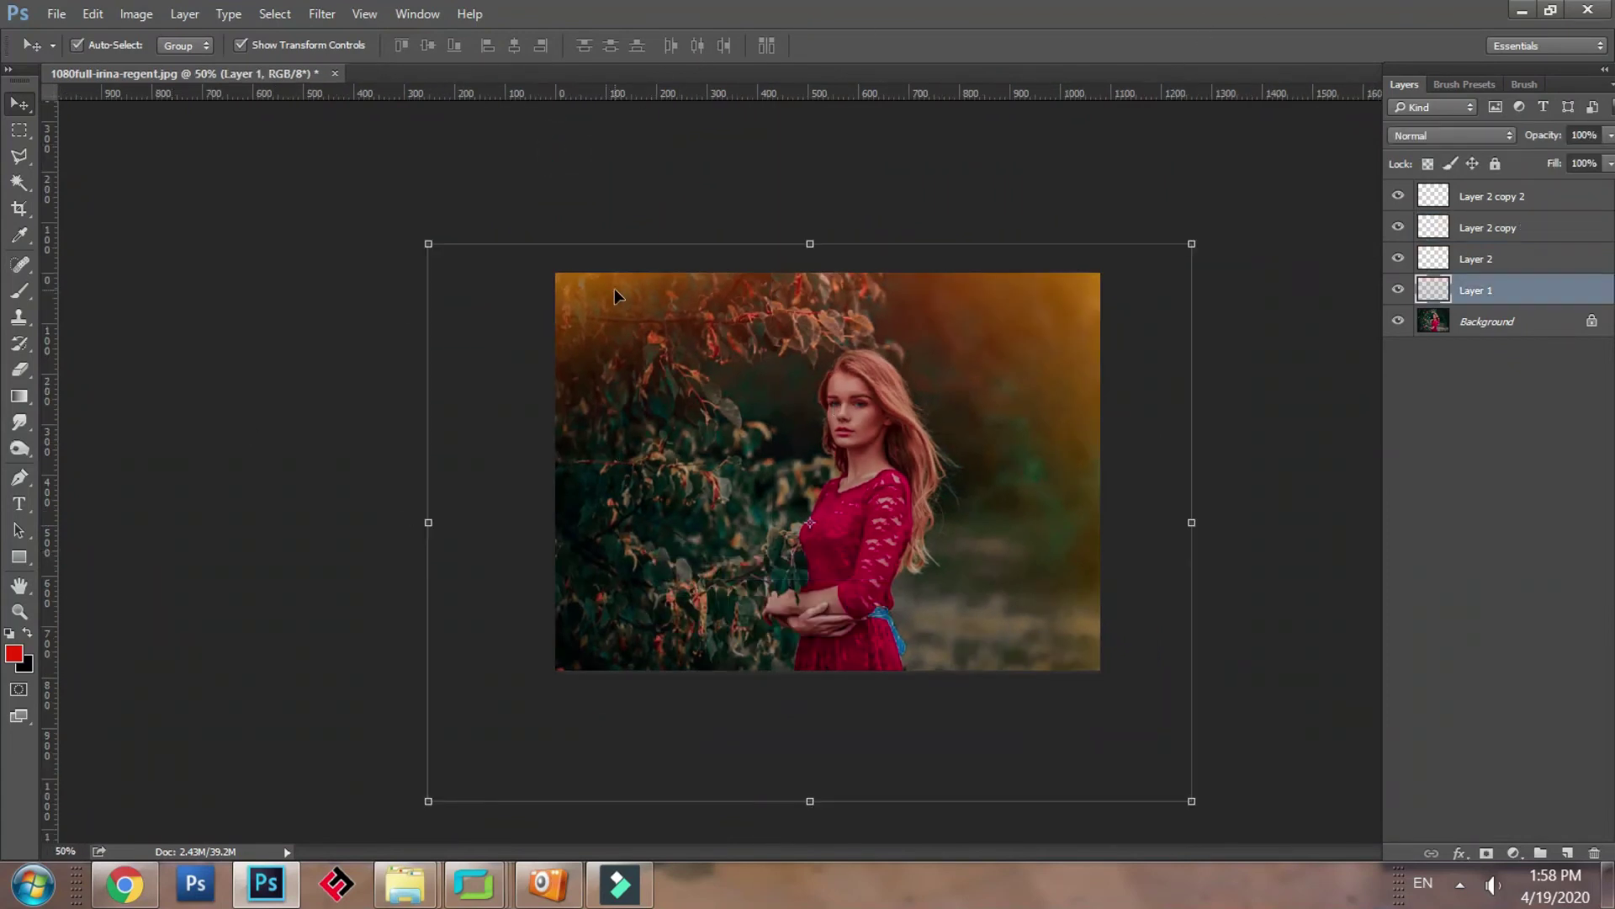
click(652, 180)
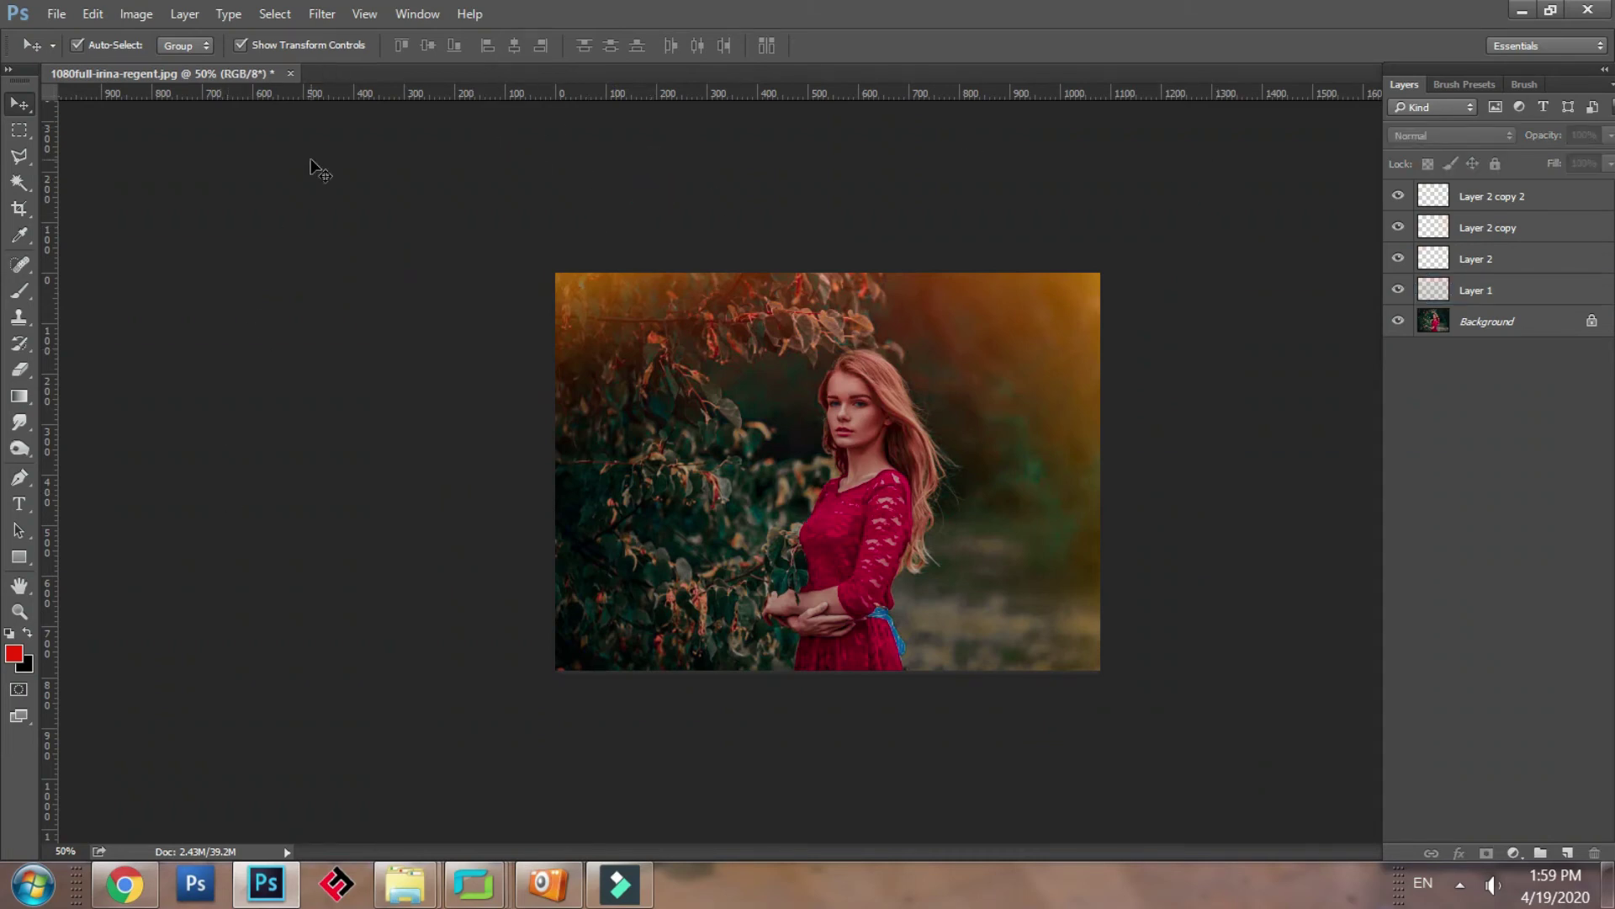
Flatten all layers into a single background image.
click(185, 14)
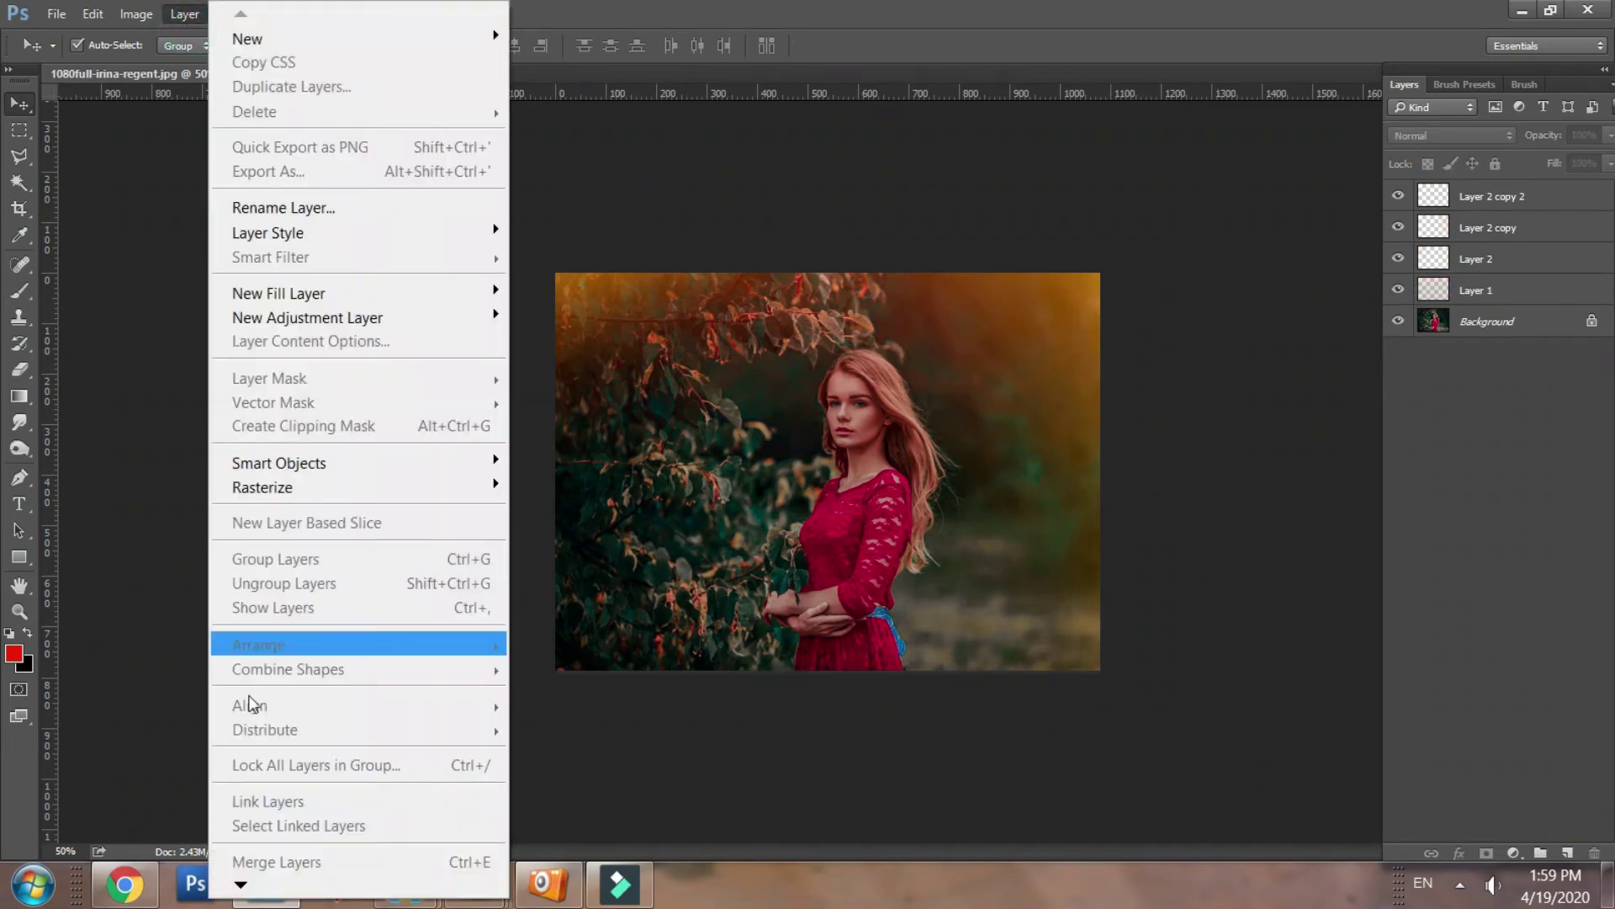
click(244, 885)
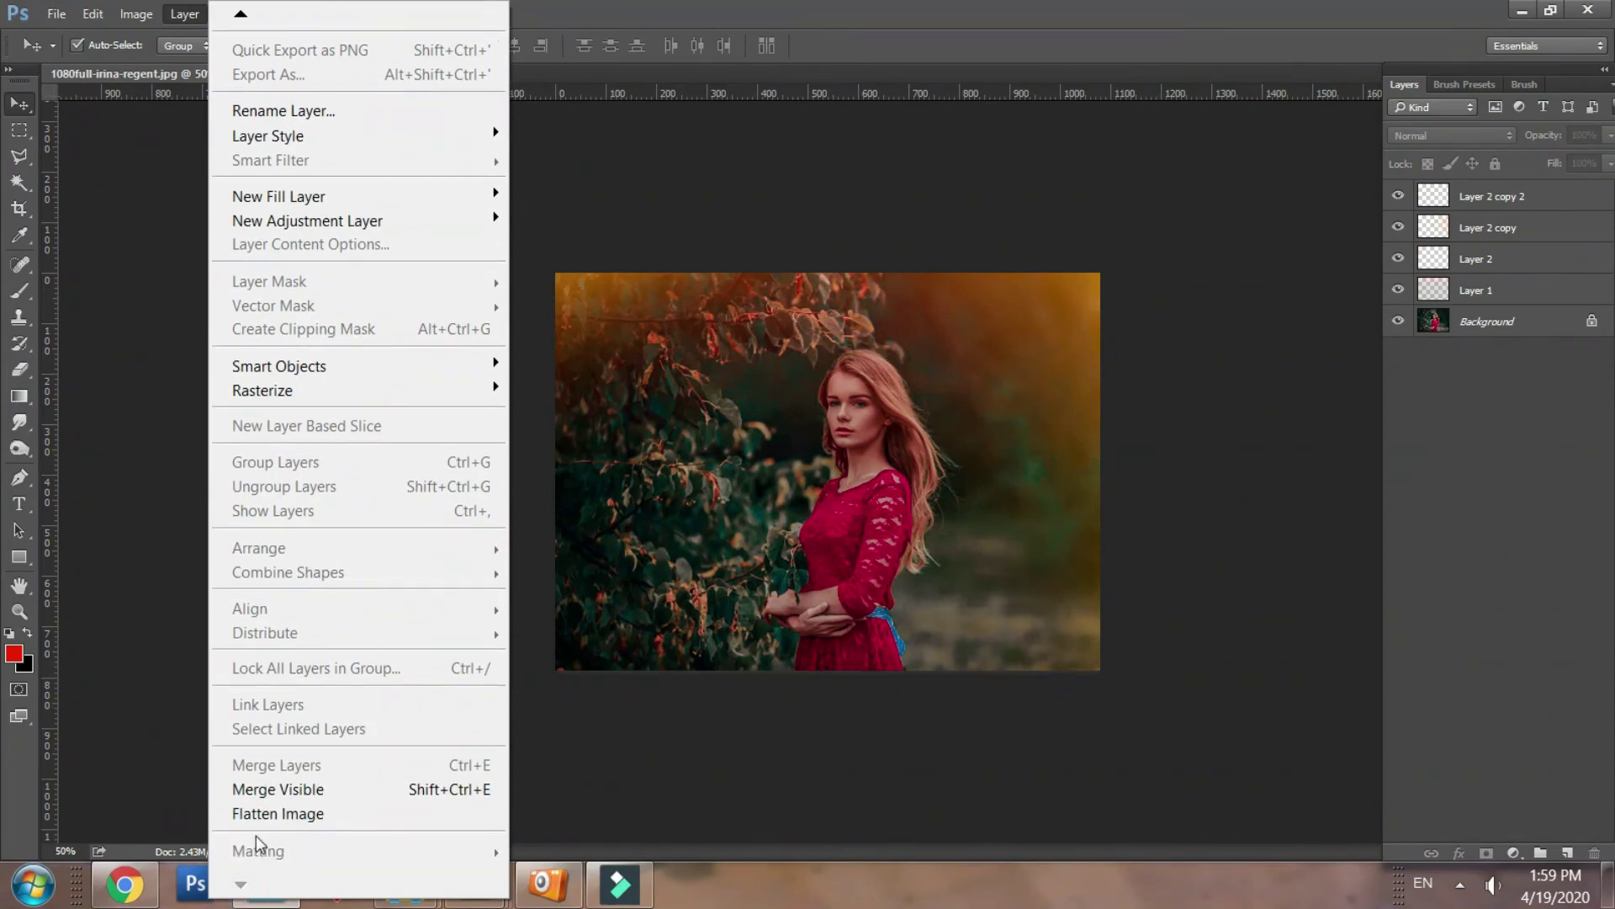
click(256, 814)
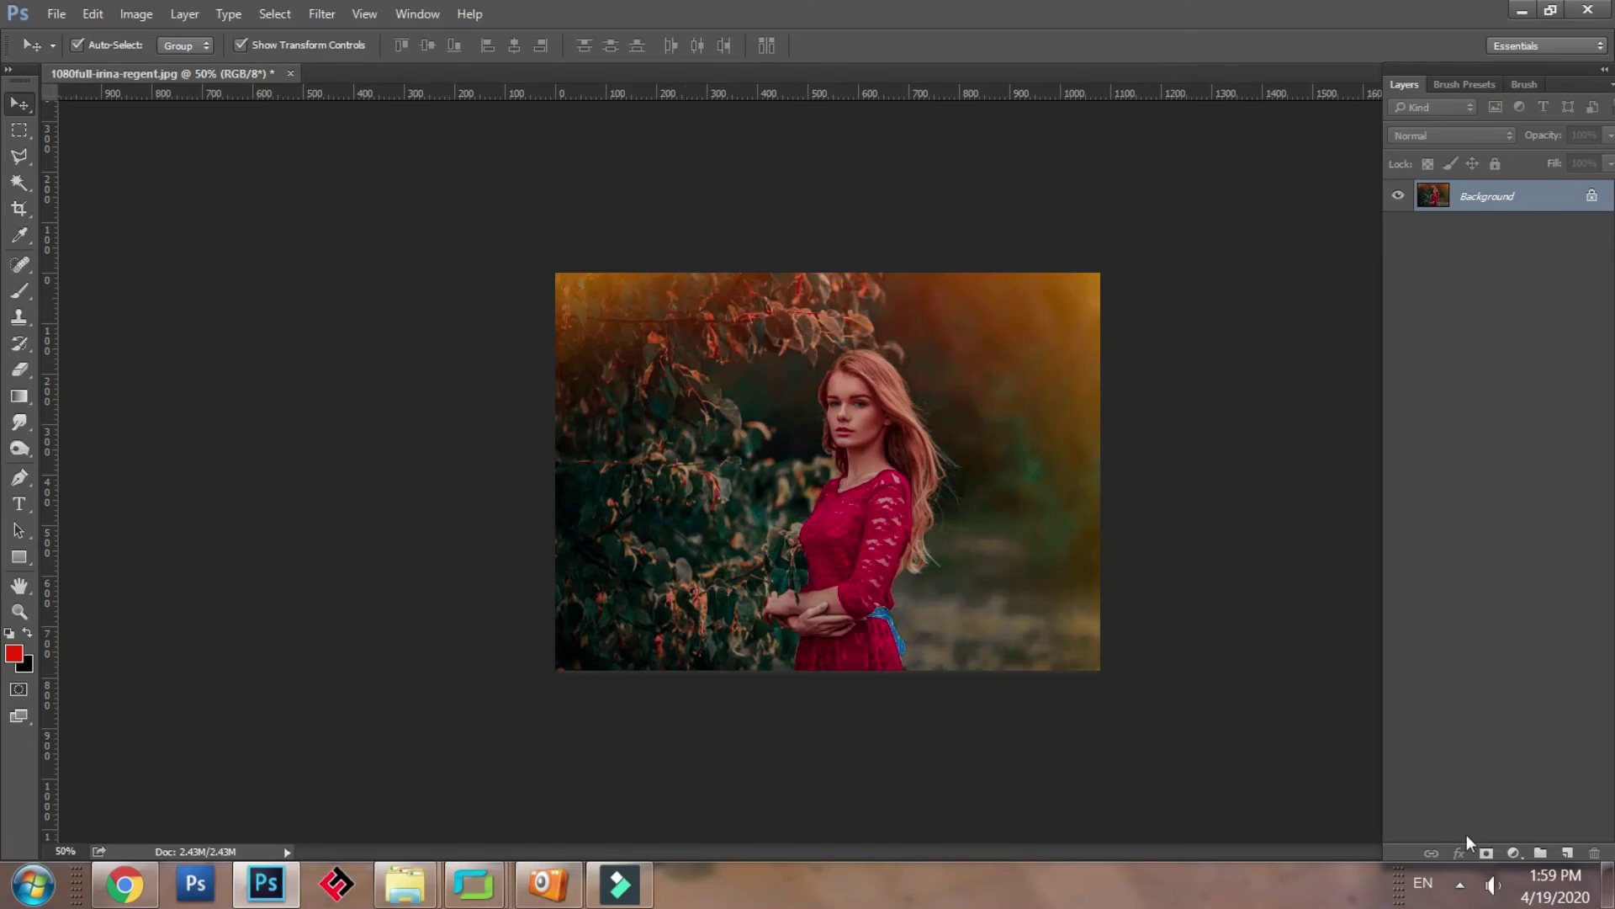
Sharpen the flattened image with Smart Sharpen at 200% amount, 1.0 px radius and 10% noise reduction, and inspect it up close.
click(323, 15)
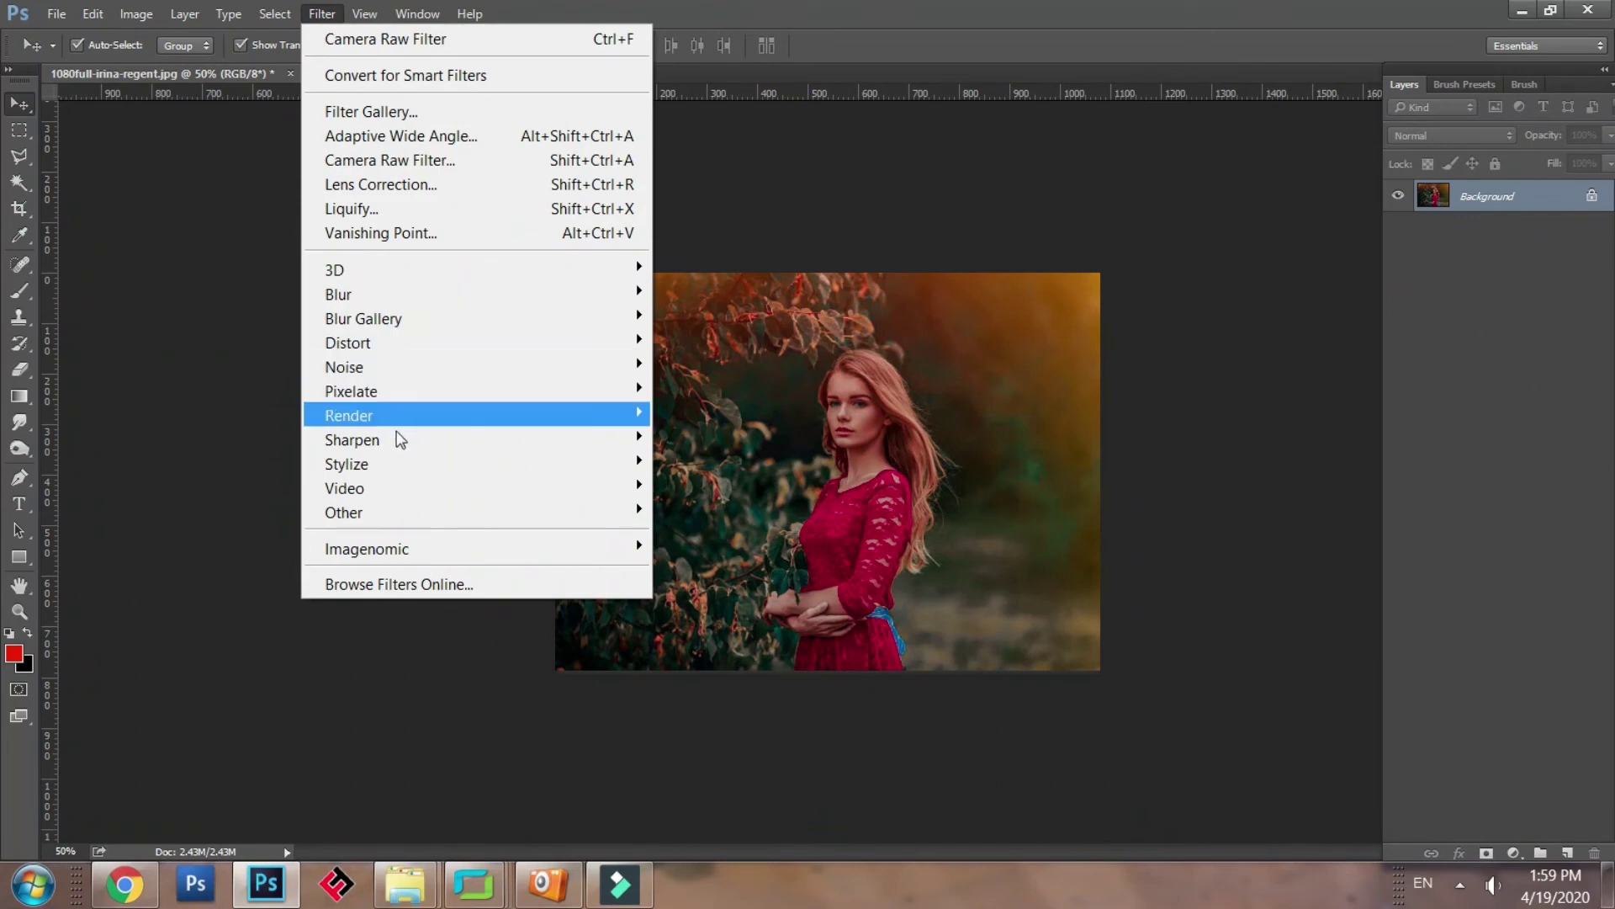
mouse_move(398, 440)
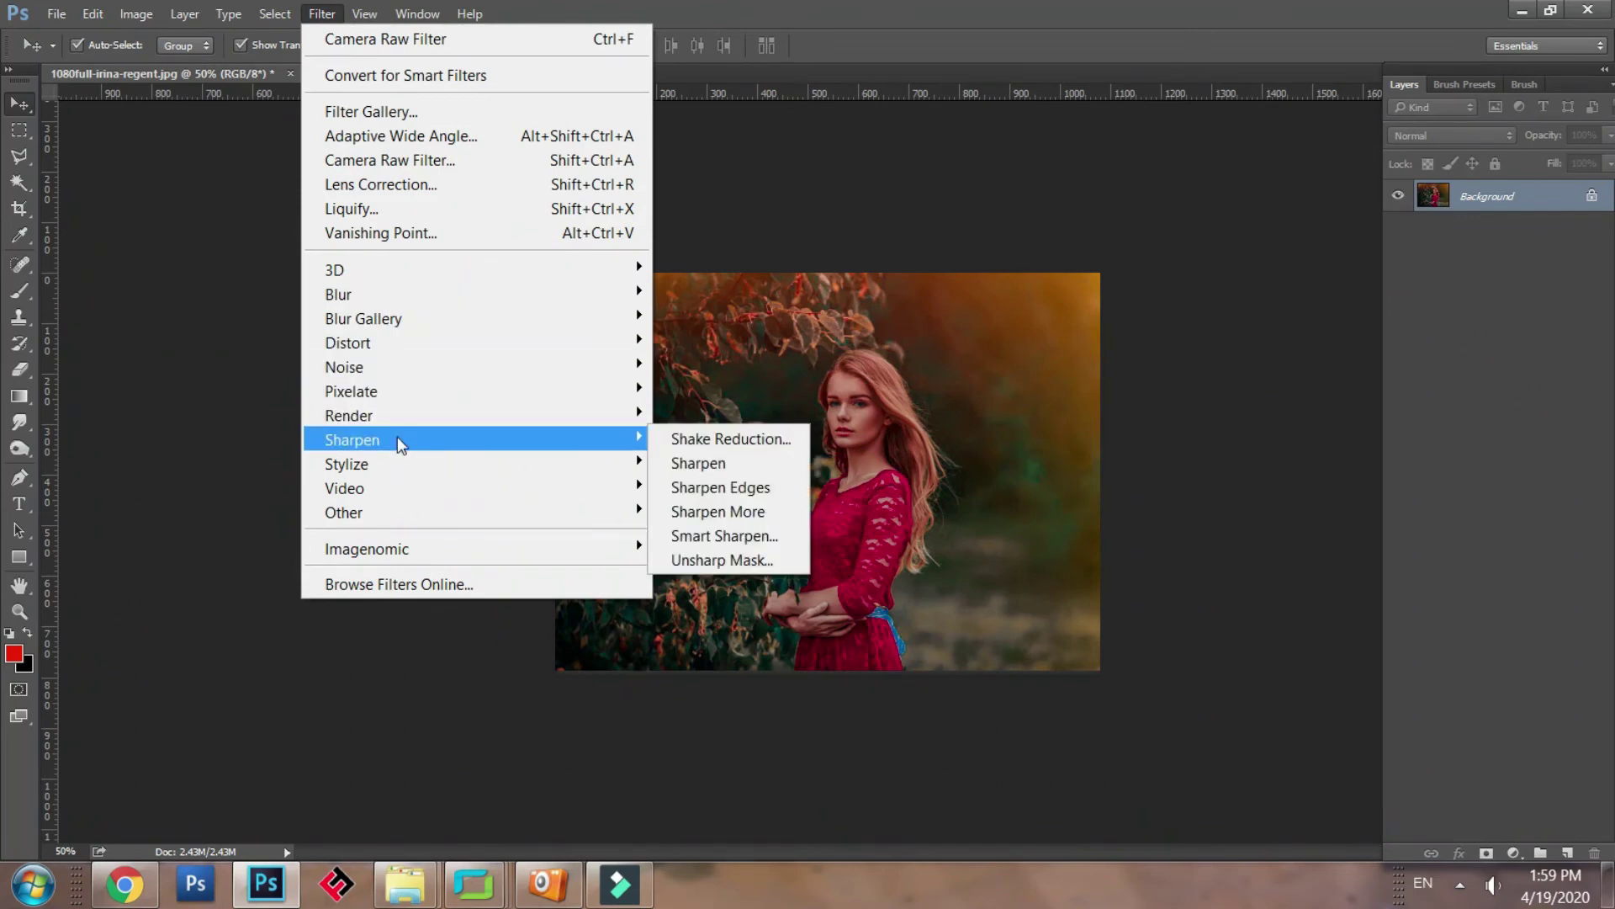
click(731, 536)
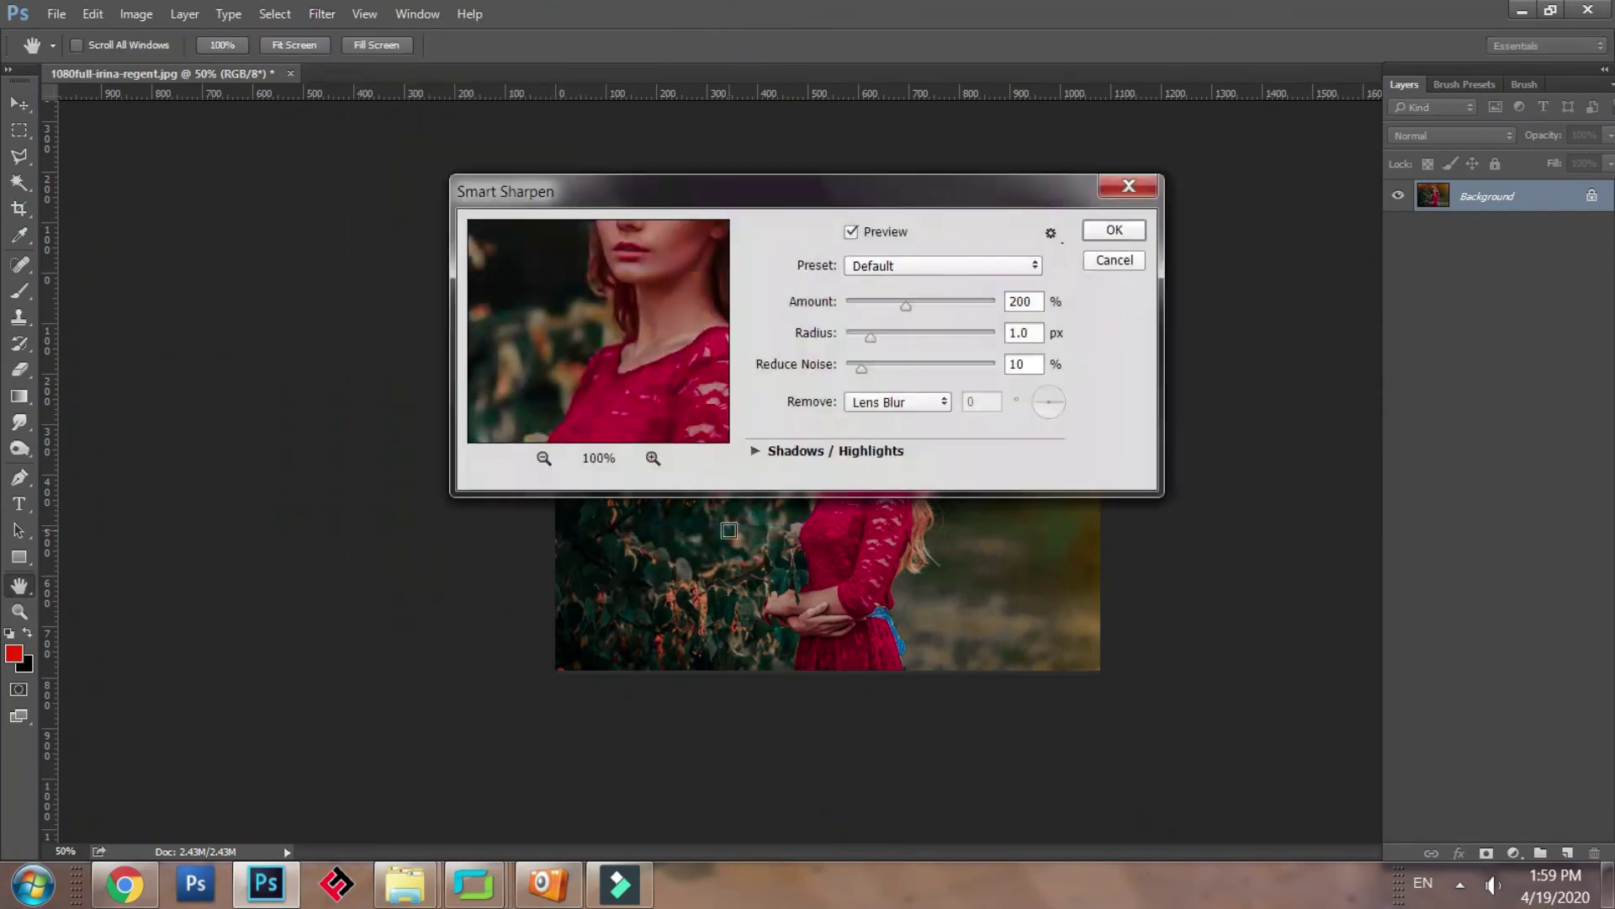
click(1113, 230)
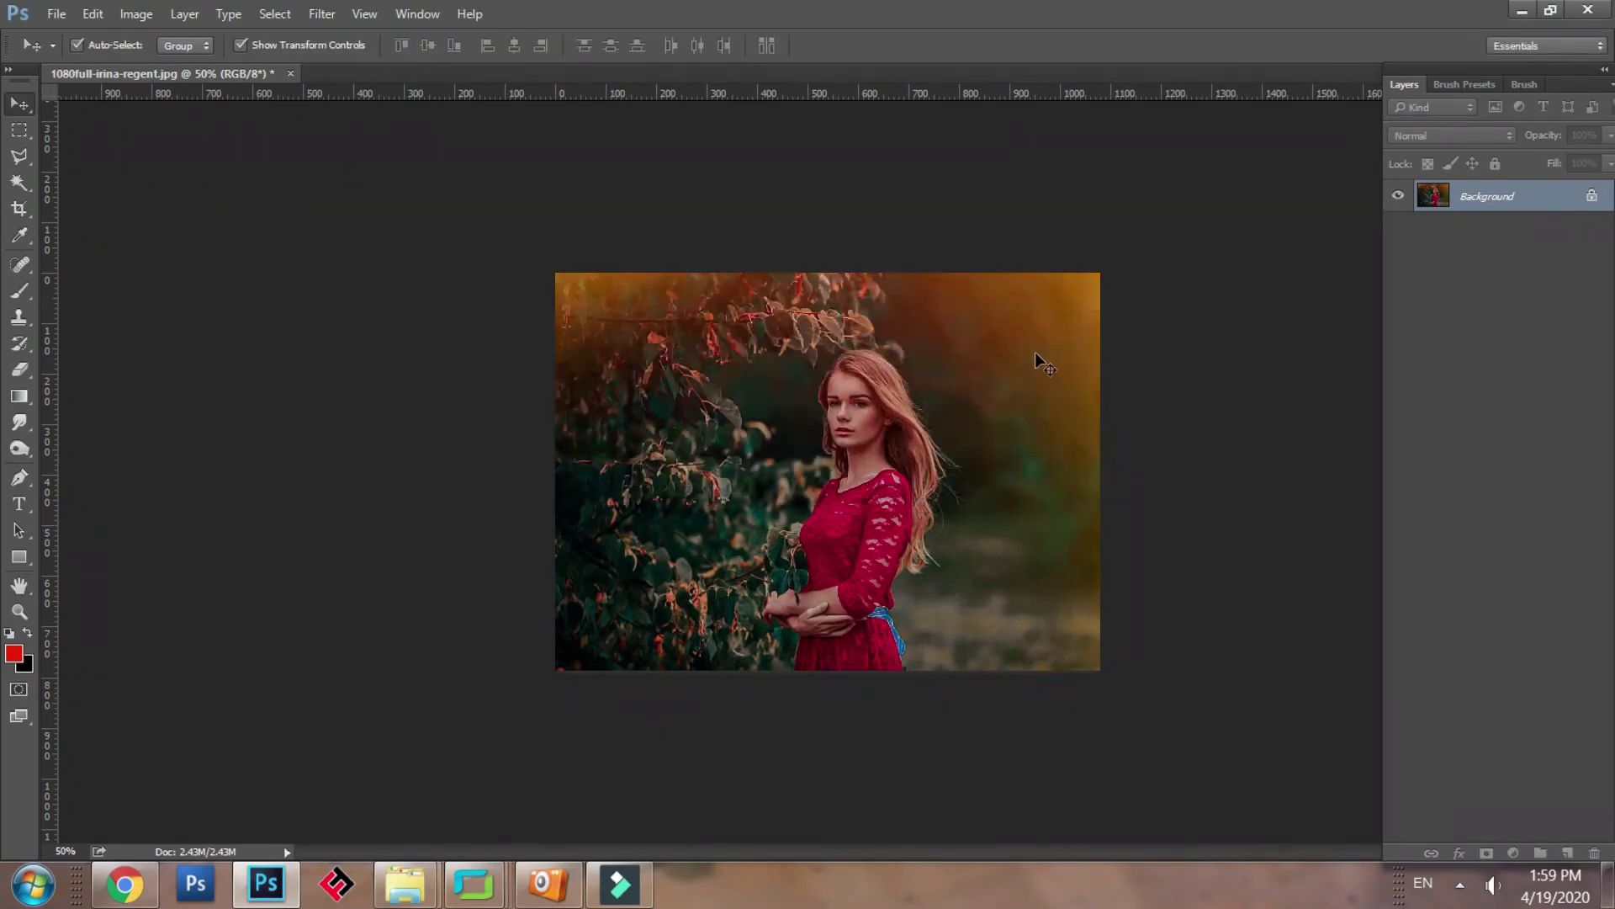
key(ctrl+plus)
key(ctrl+plus)
key(ctrl+plus)
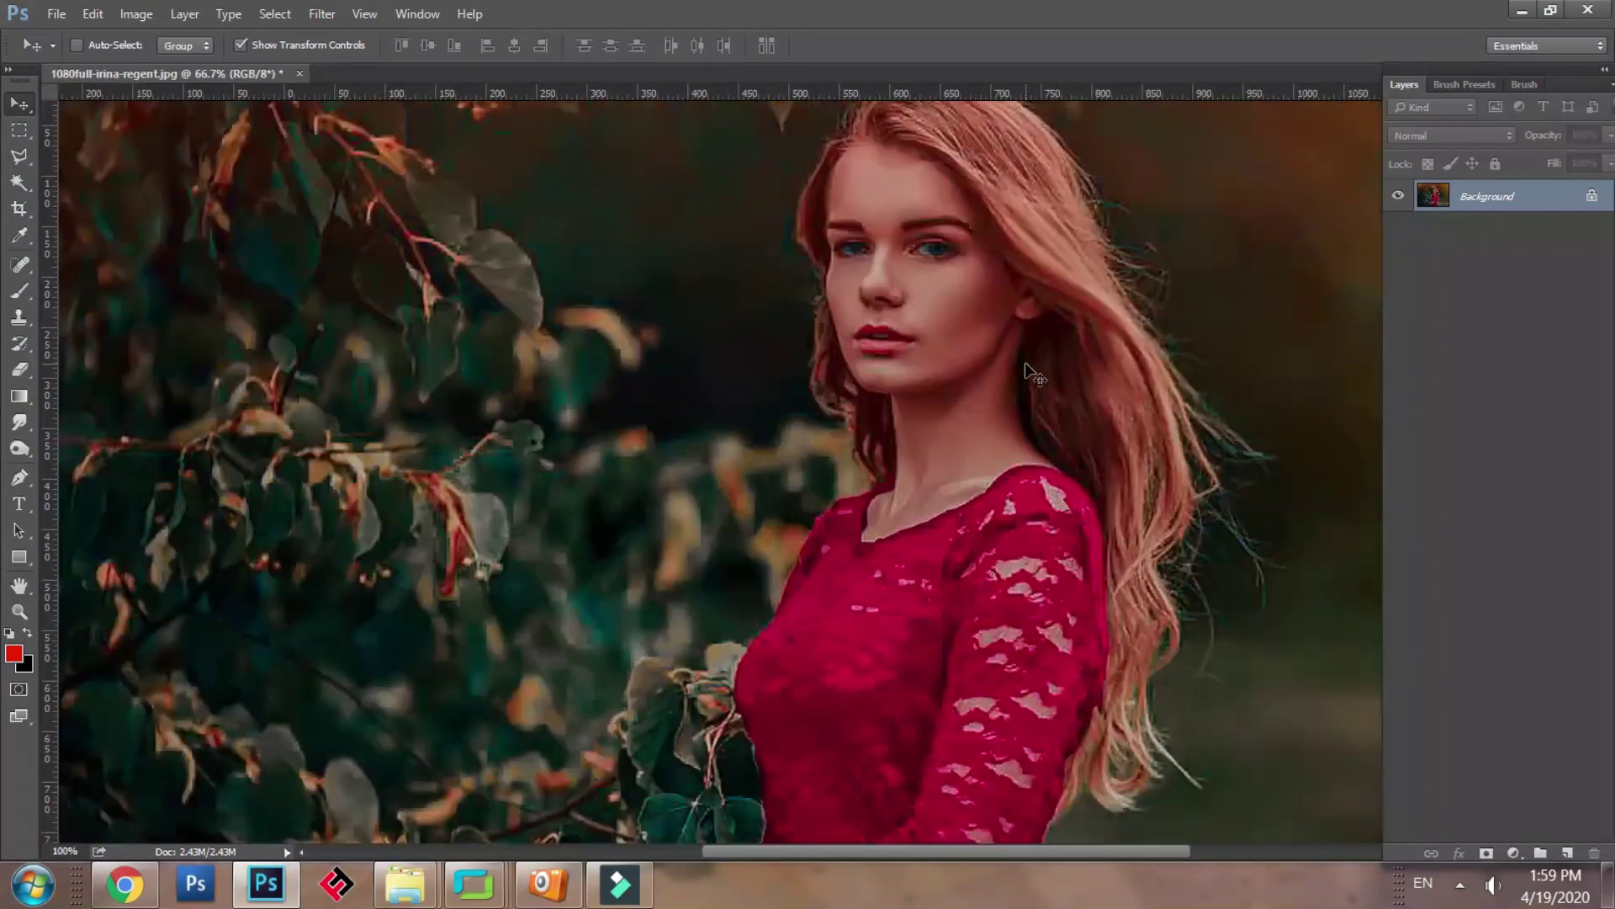
key(ctrl+minus)
key(ctrl+minus)
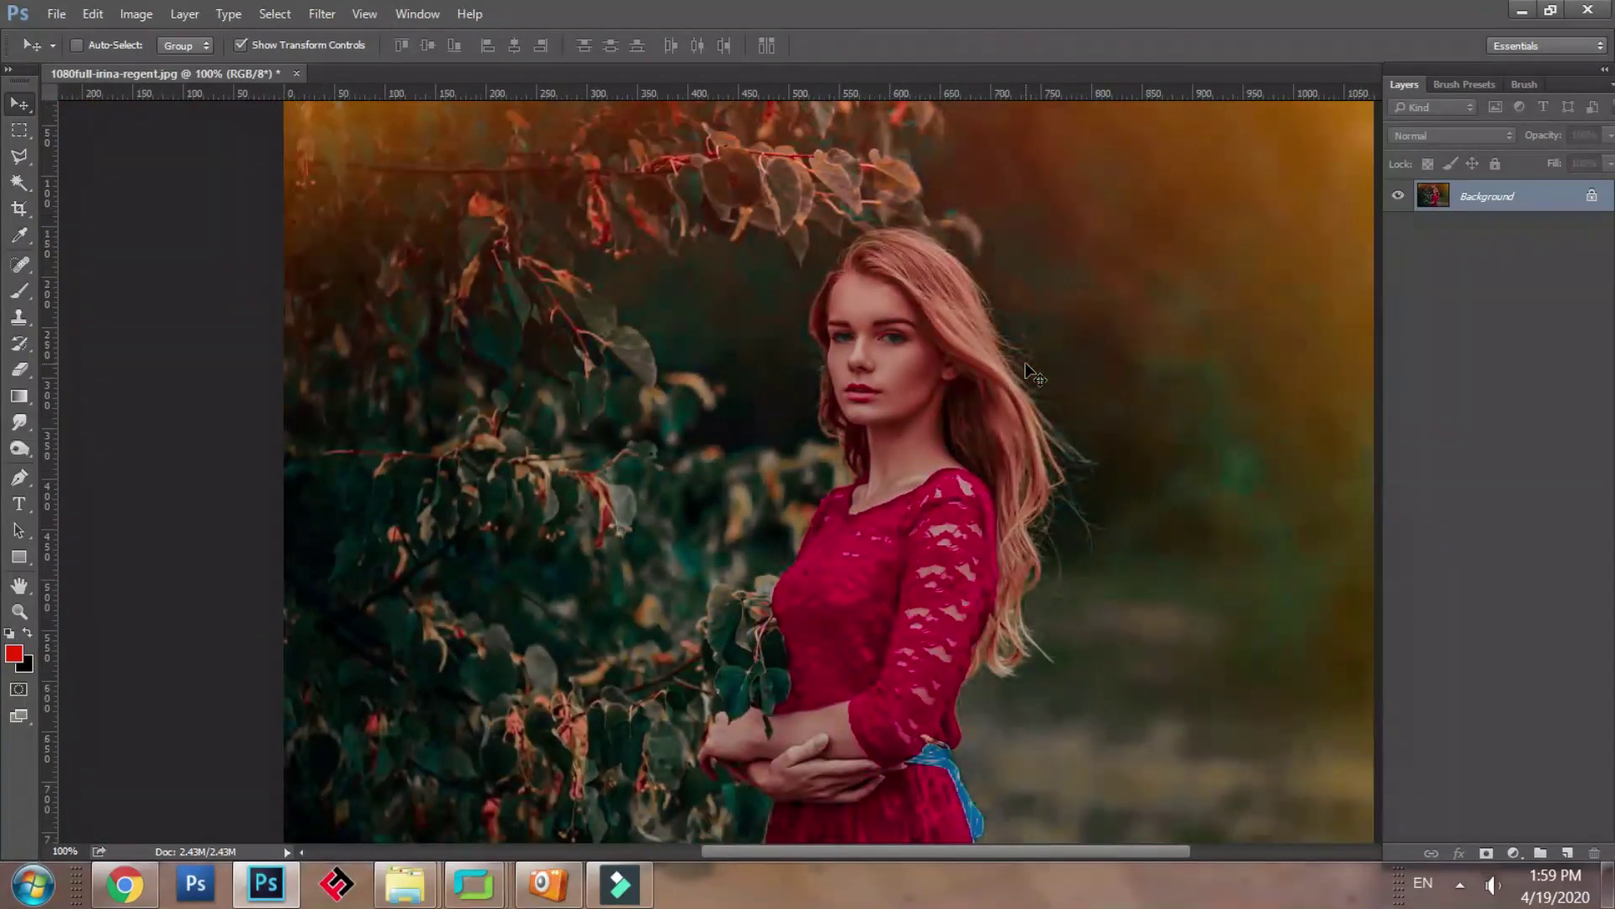
Apply a Camera Raw lens vignette to the image with Amount -61 and Midpoint 100.
click(266, 20)
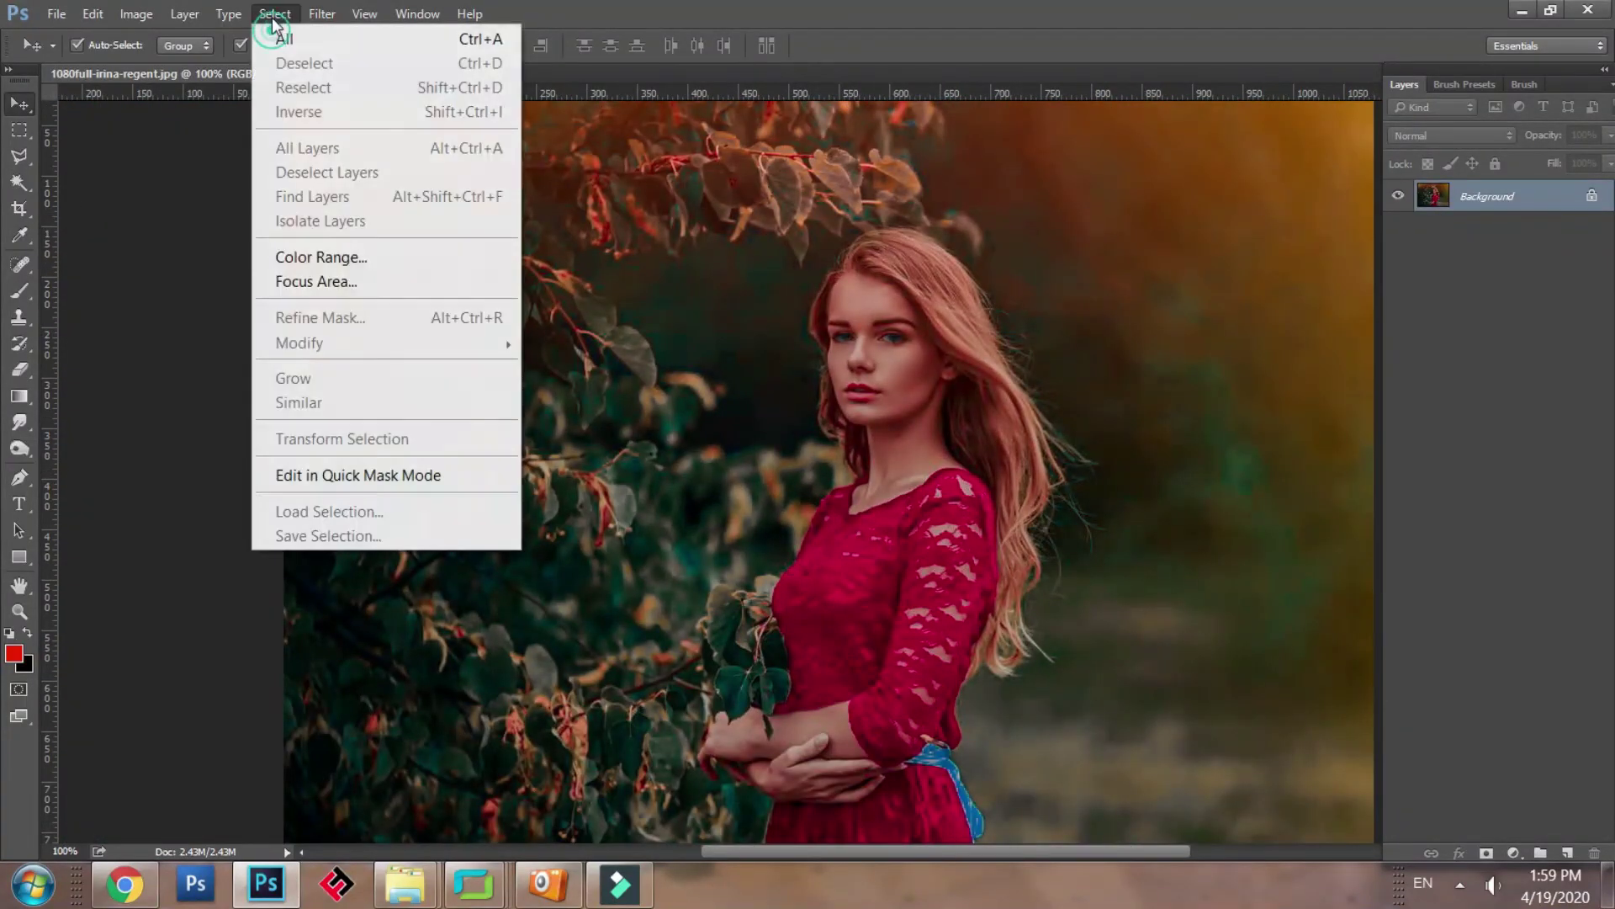
mouse_move(323, 14)
click(380, 160)
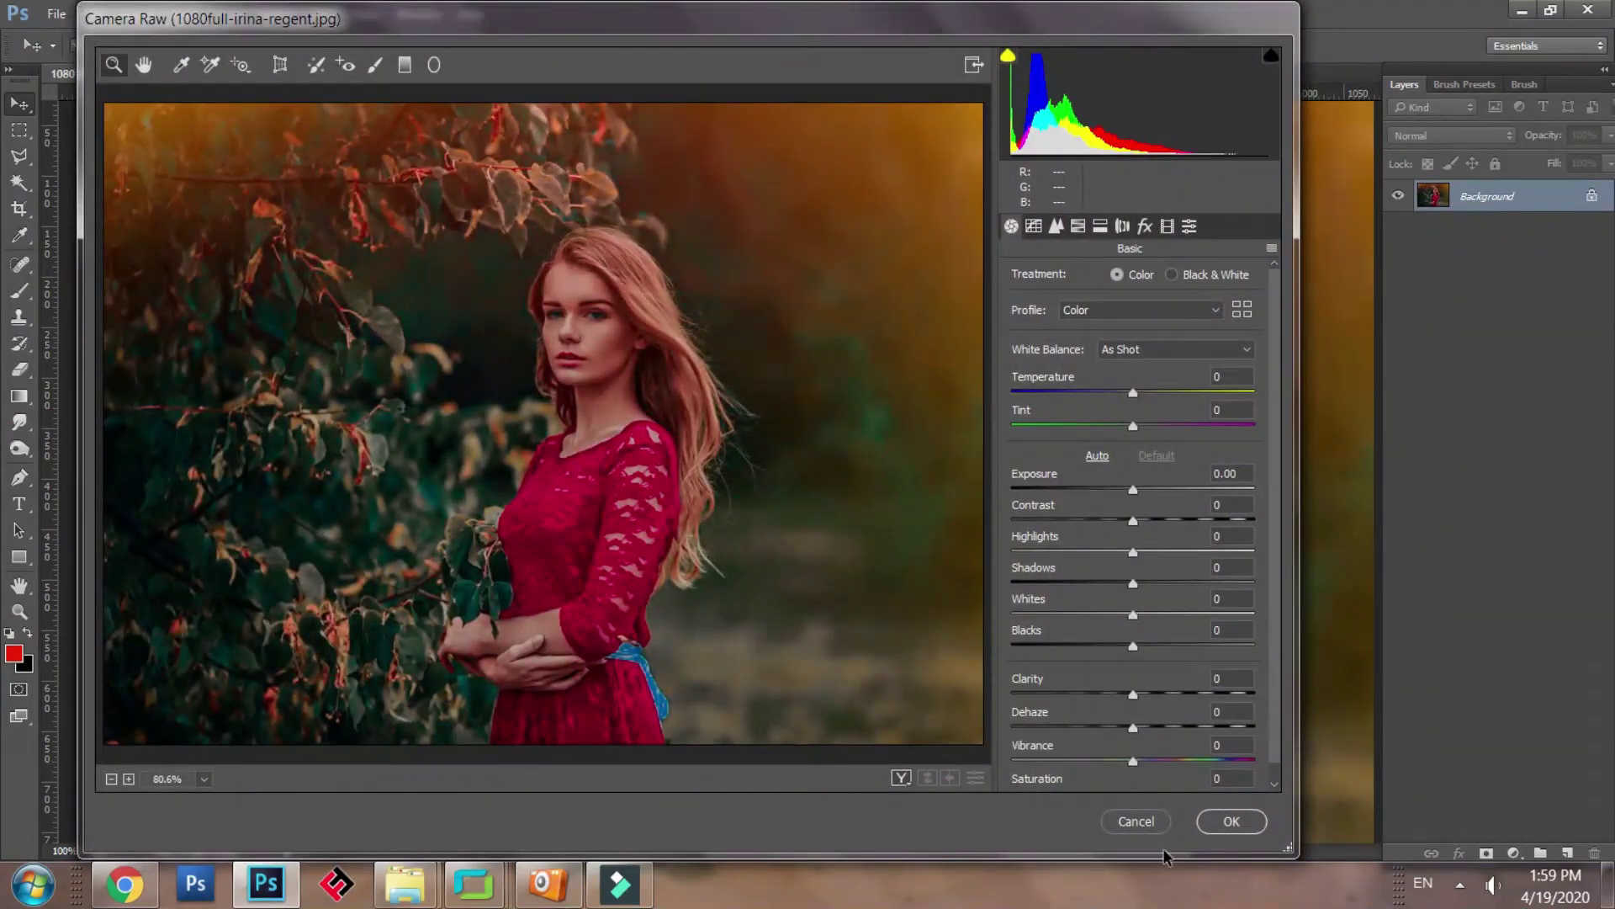
click(1077, 226)
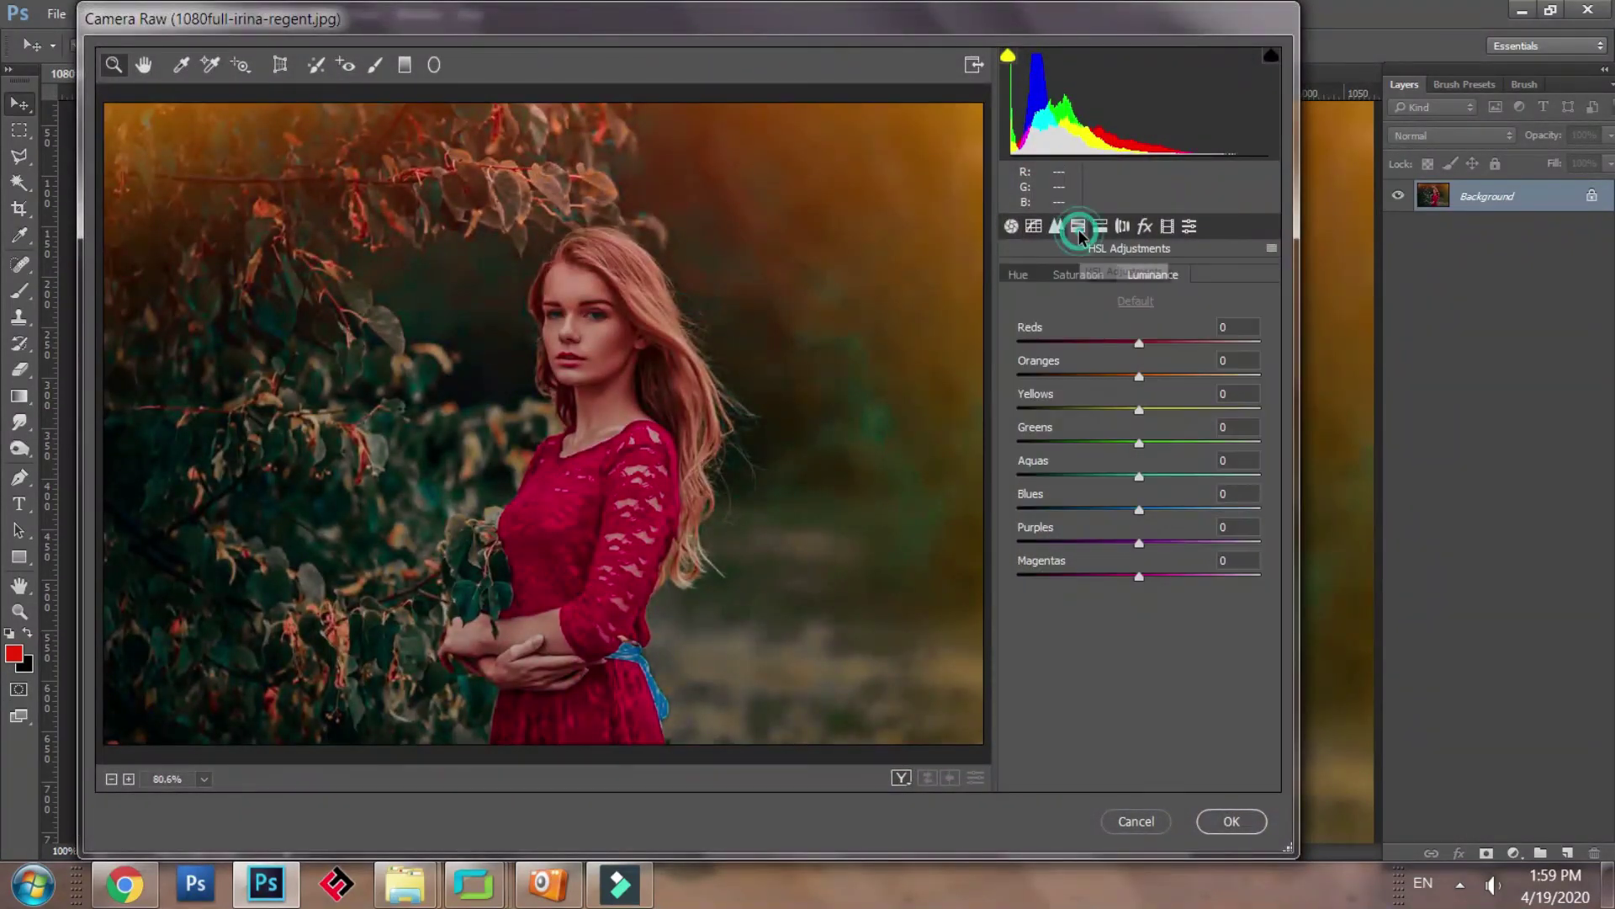
click(1100, 225)
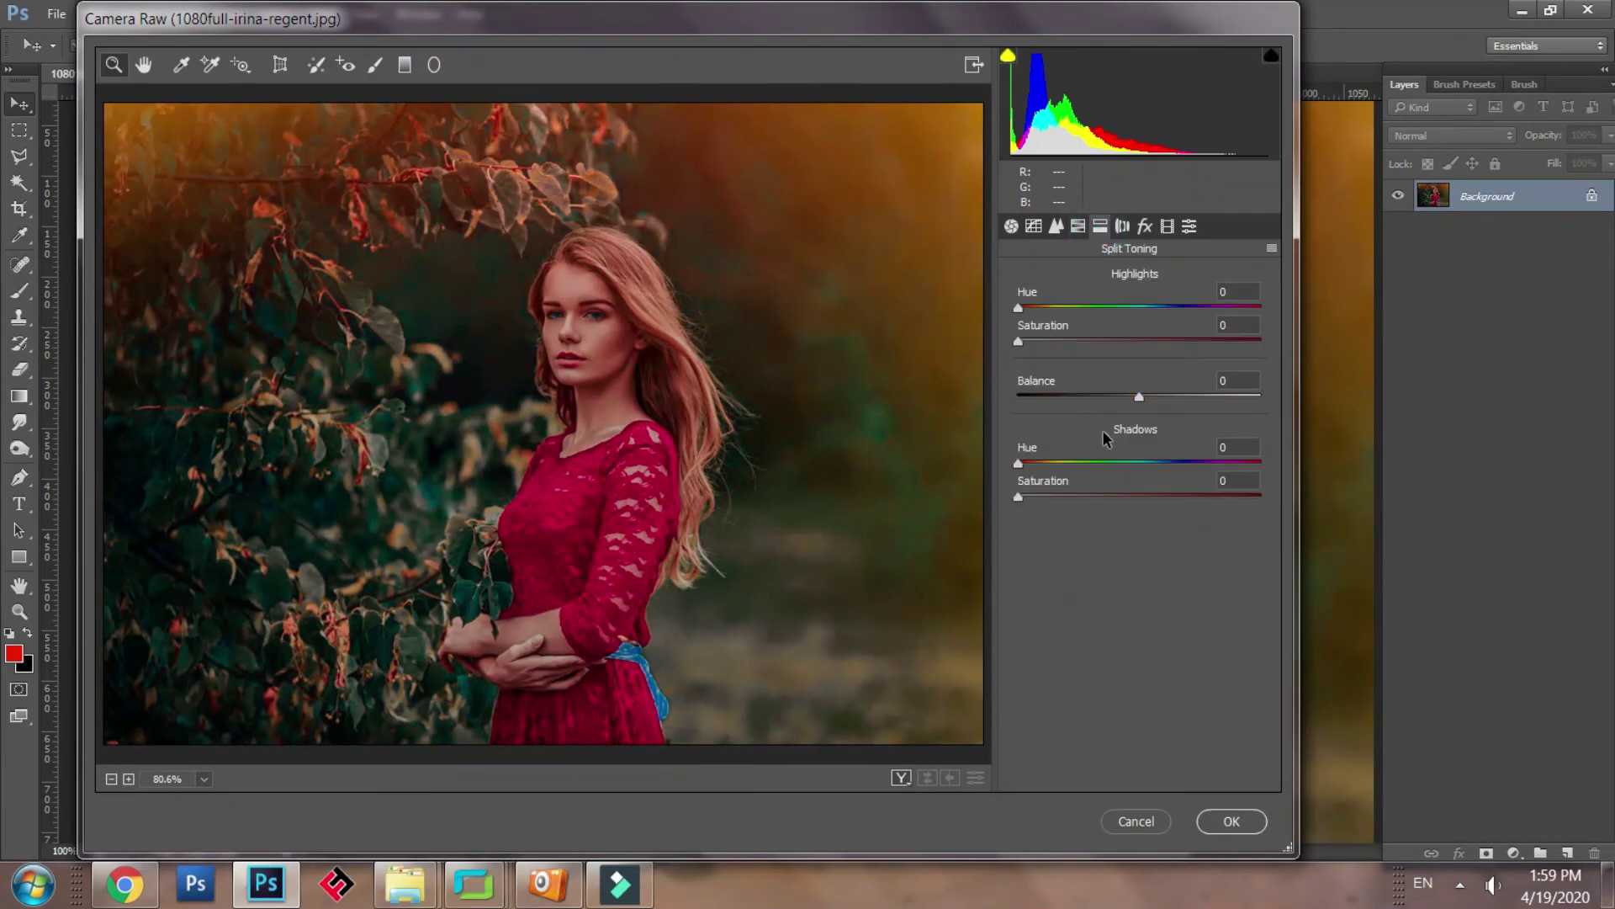
click(1123, 225)
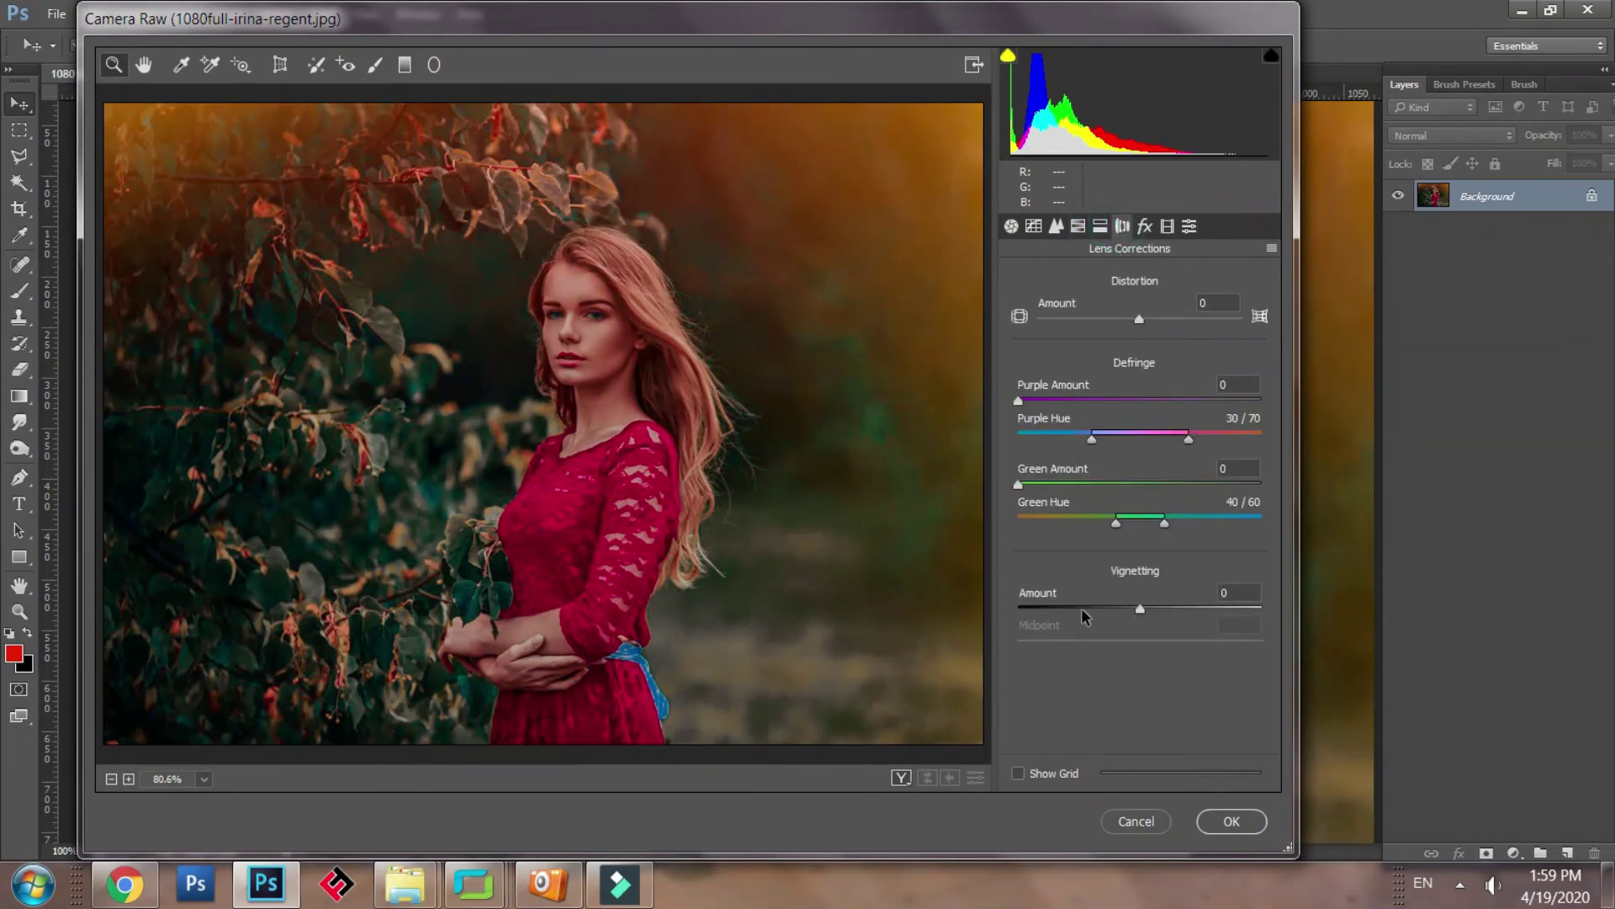
drag(1131, 615, 1285, 604)
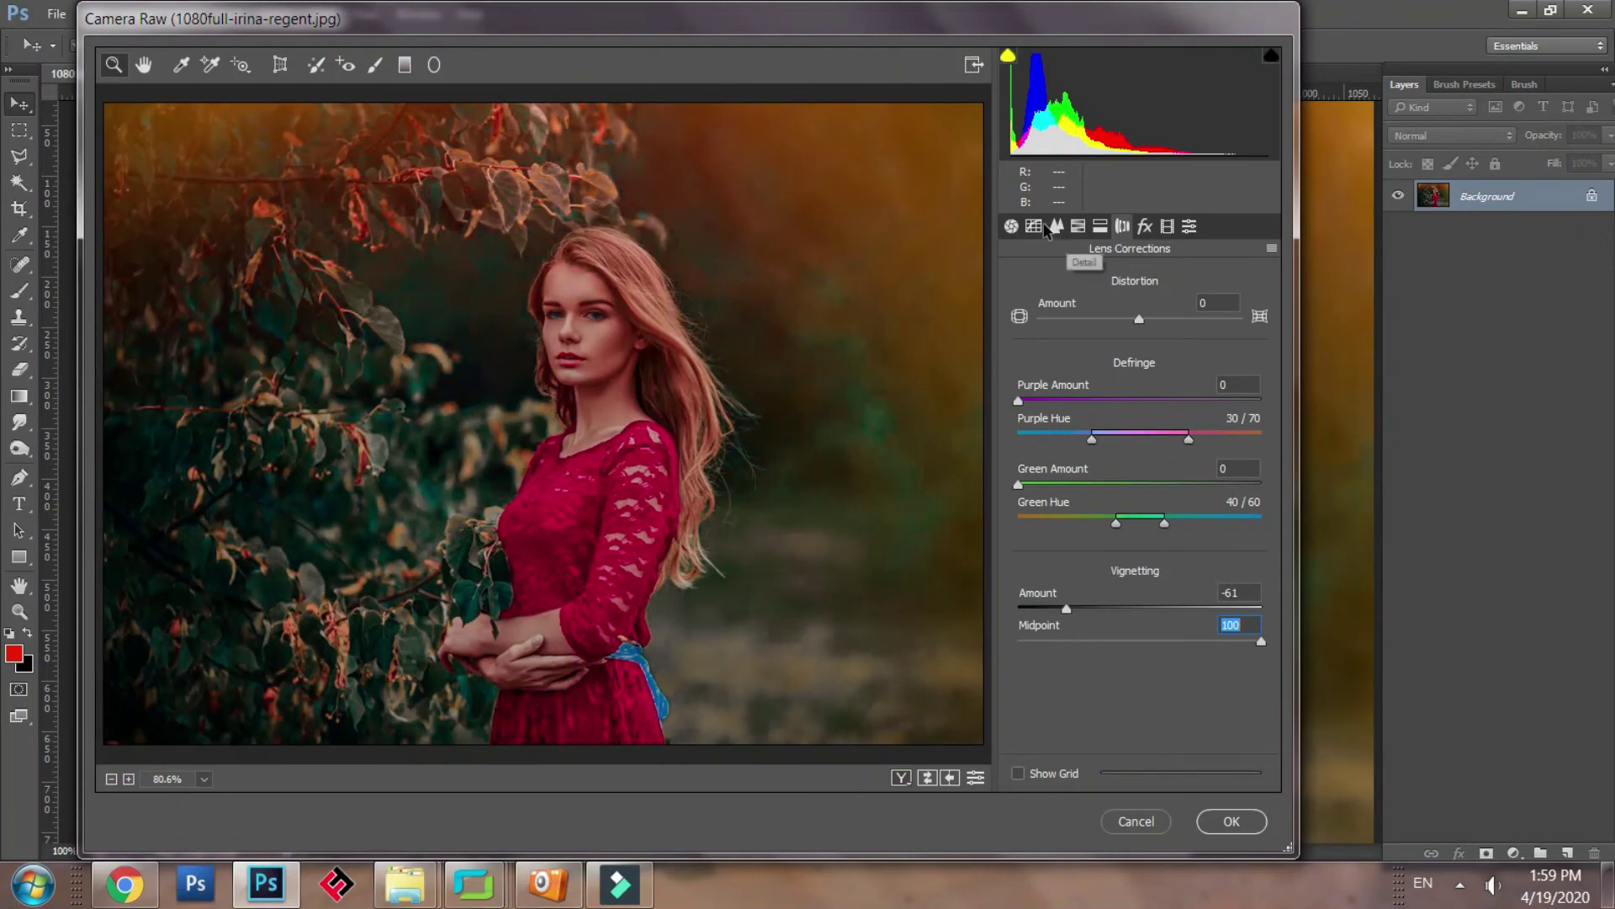
click(1231, 821)
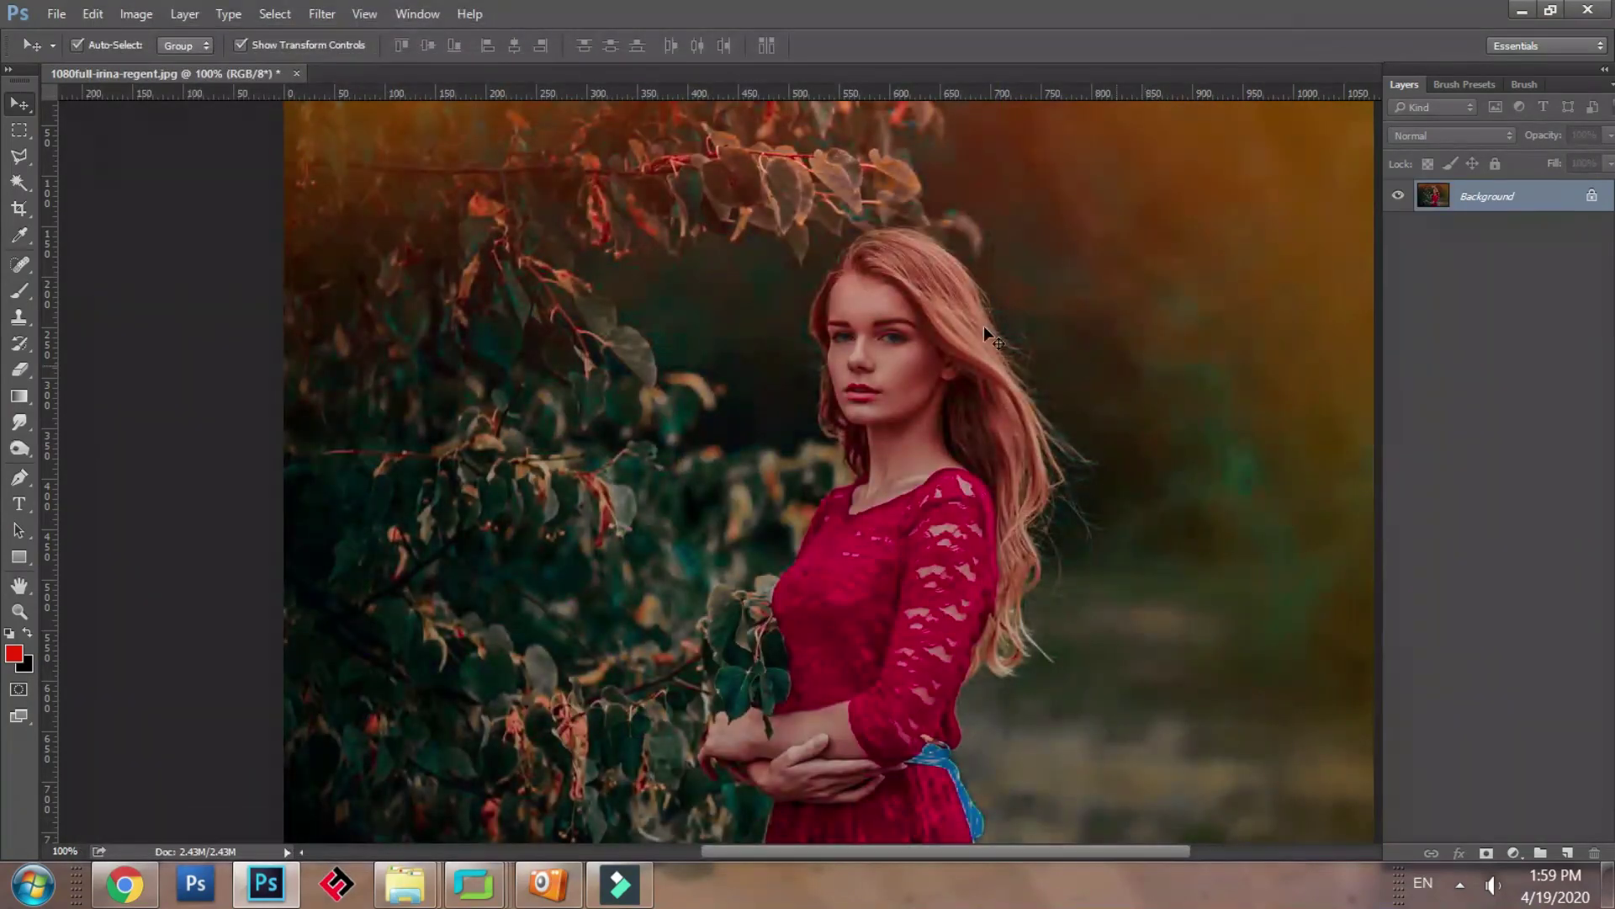
Brighten the portrait and boost its midtone contrast with the Camera Raw Filter, setting Exposure to +0.65 and Clarity to +94.
click(322, 13)
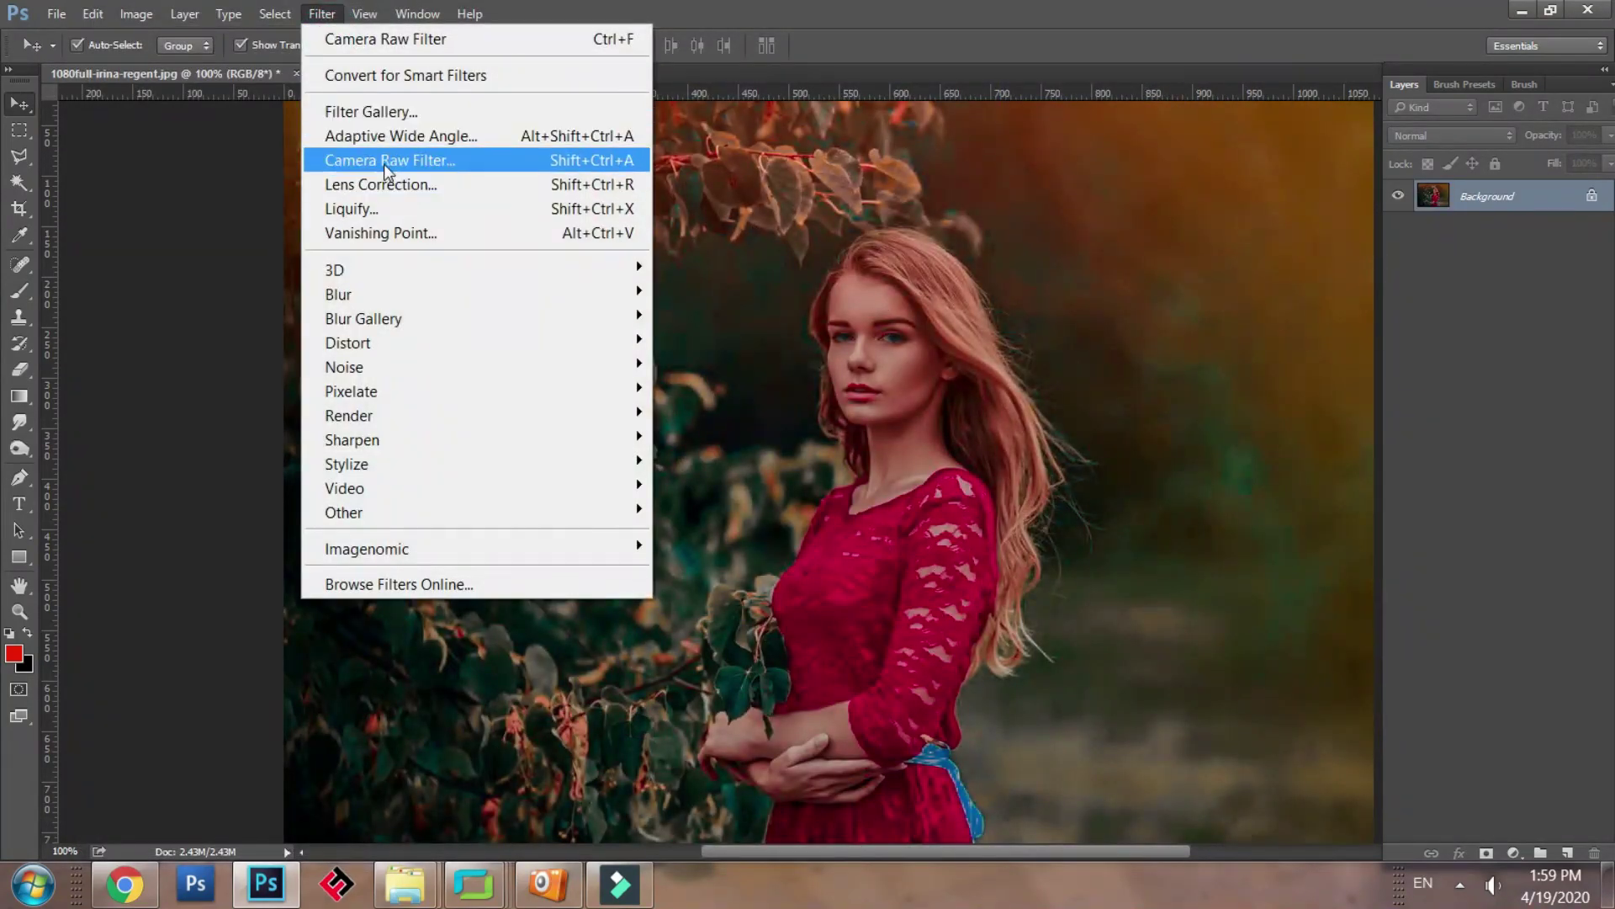
click(384, 162)
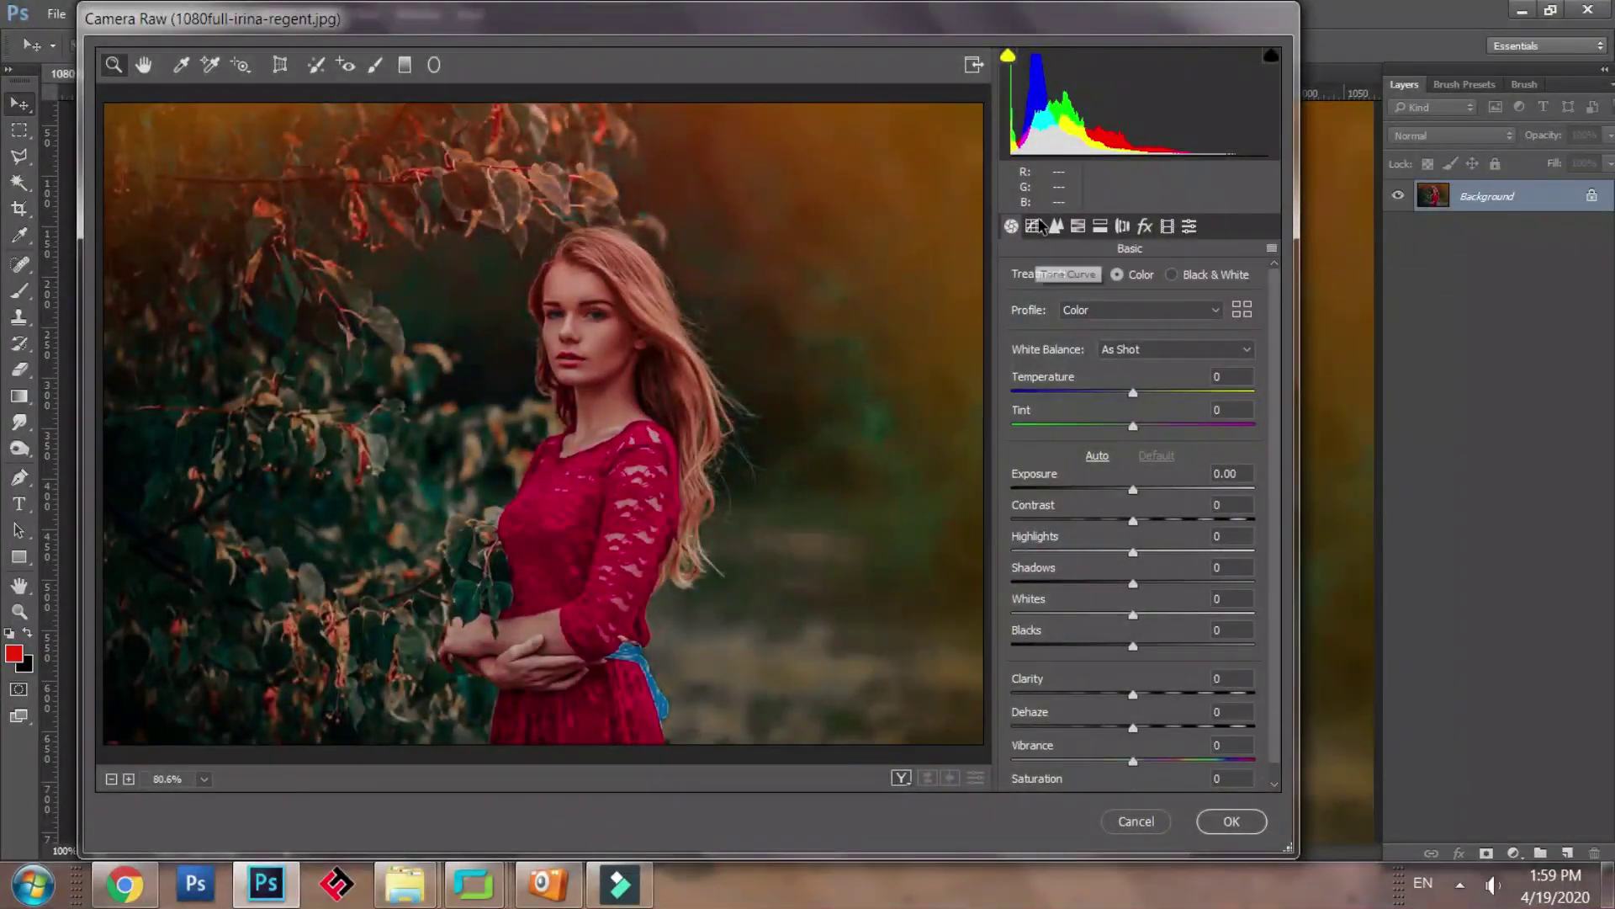
click(1035, 225)
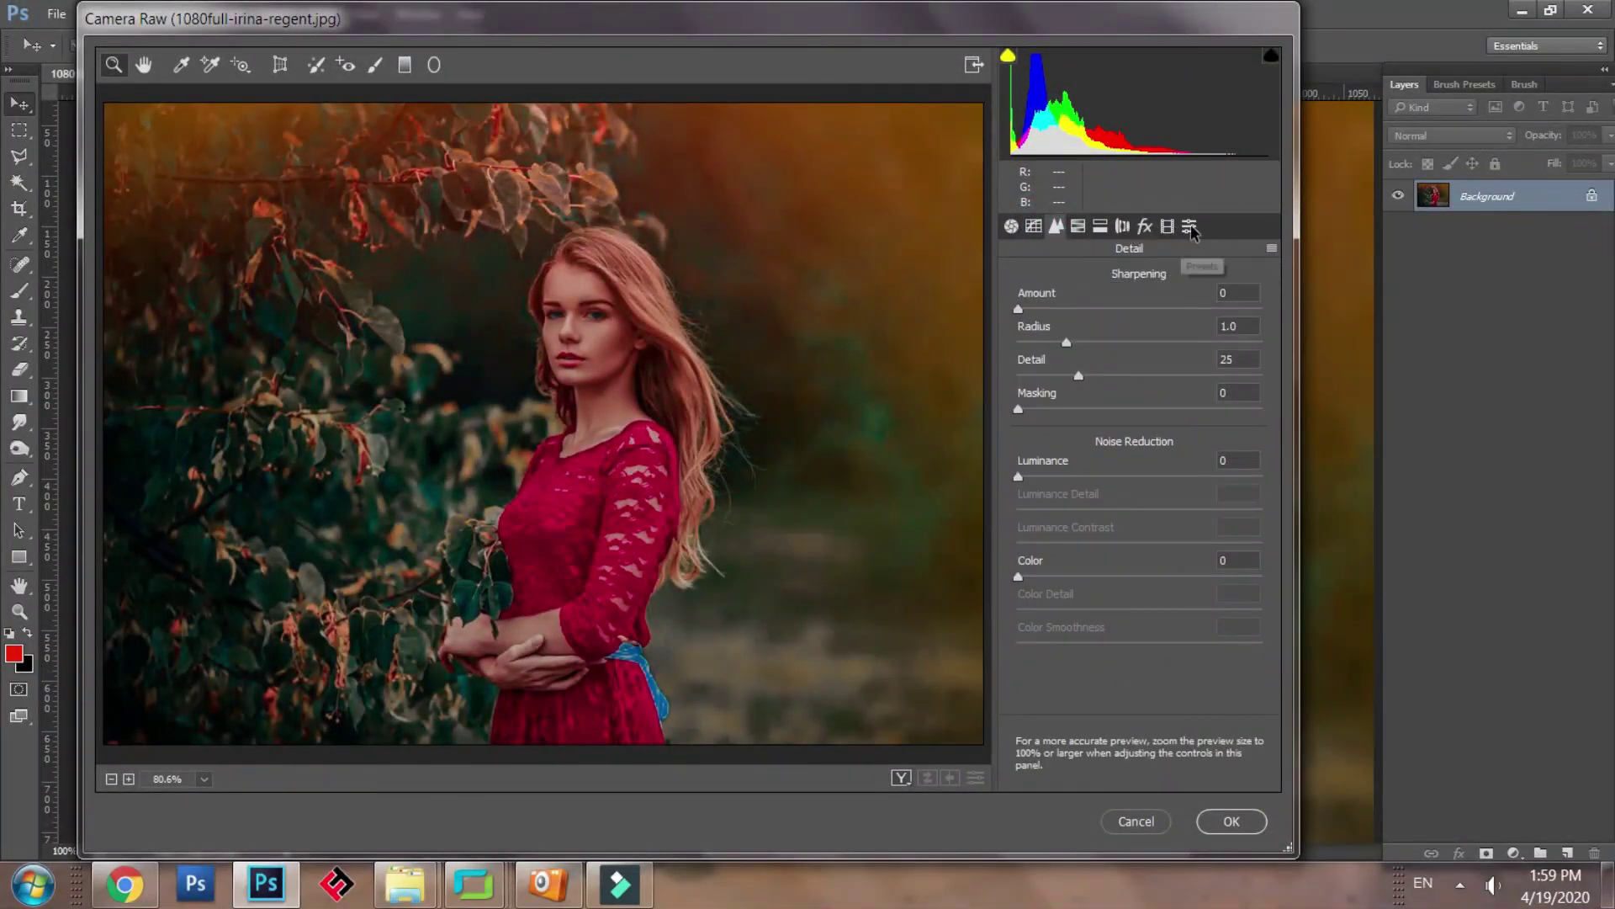
click(1167, 232)
click(1128, 232)
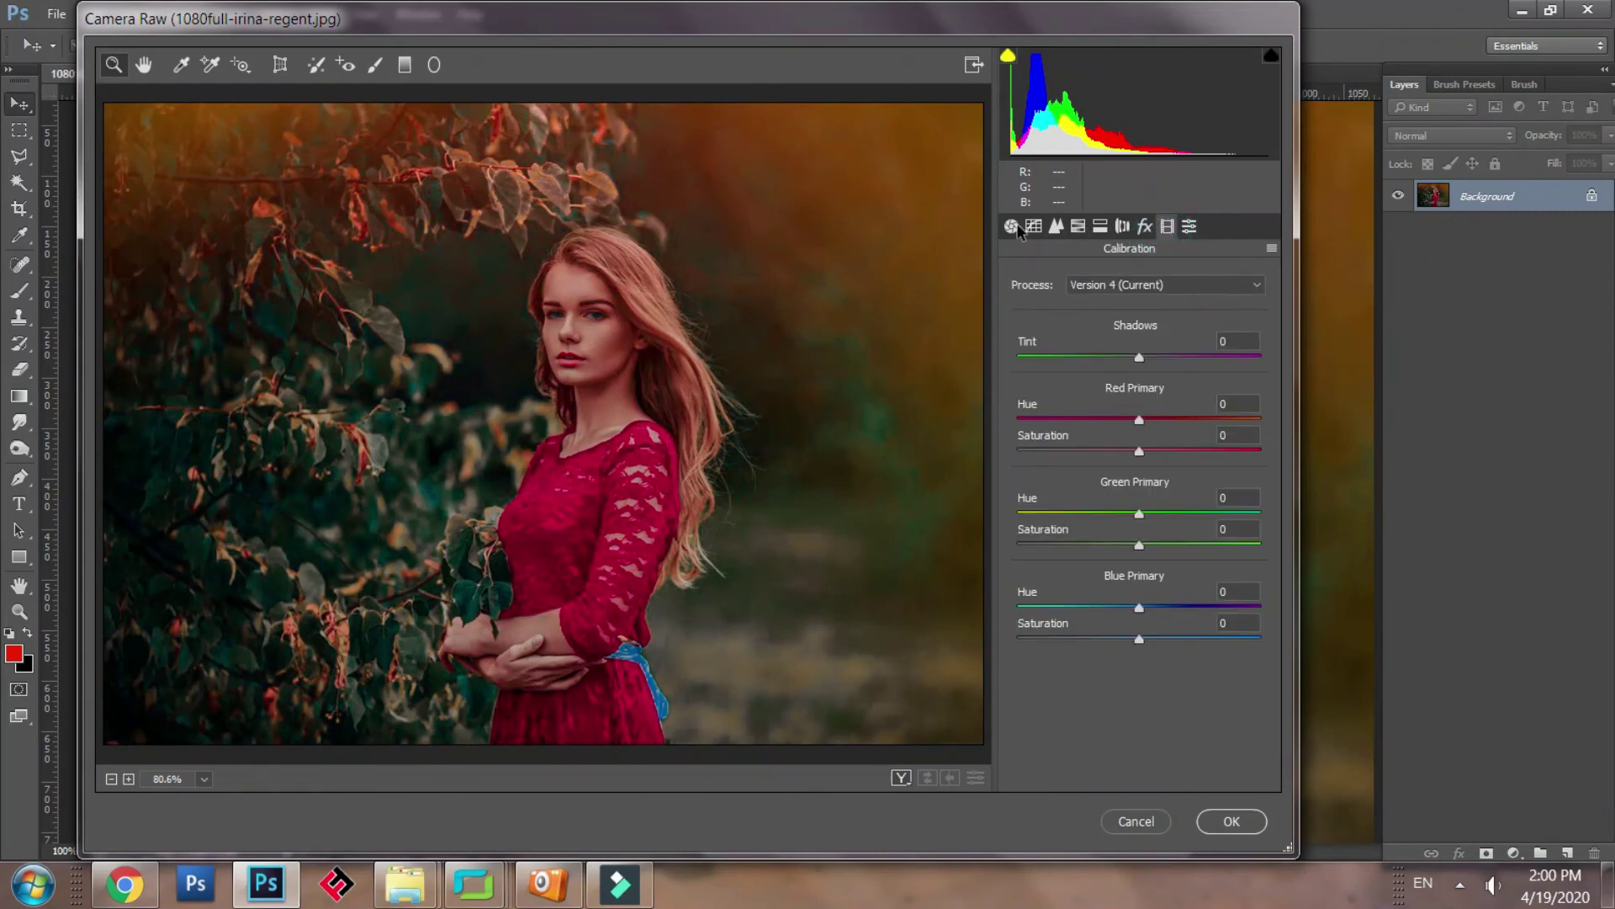
click(1014, 227)
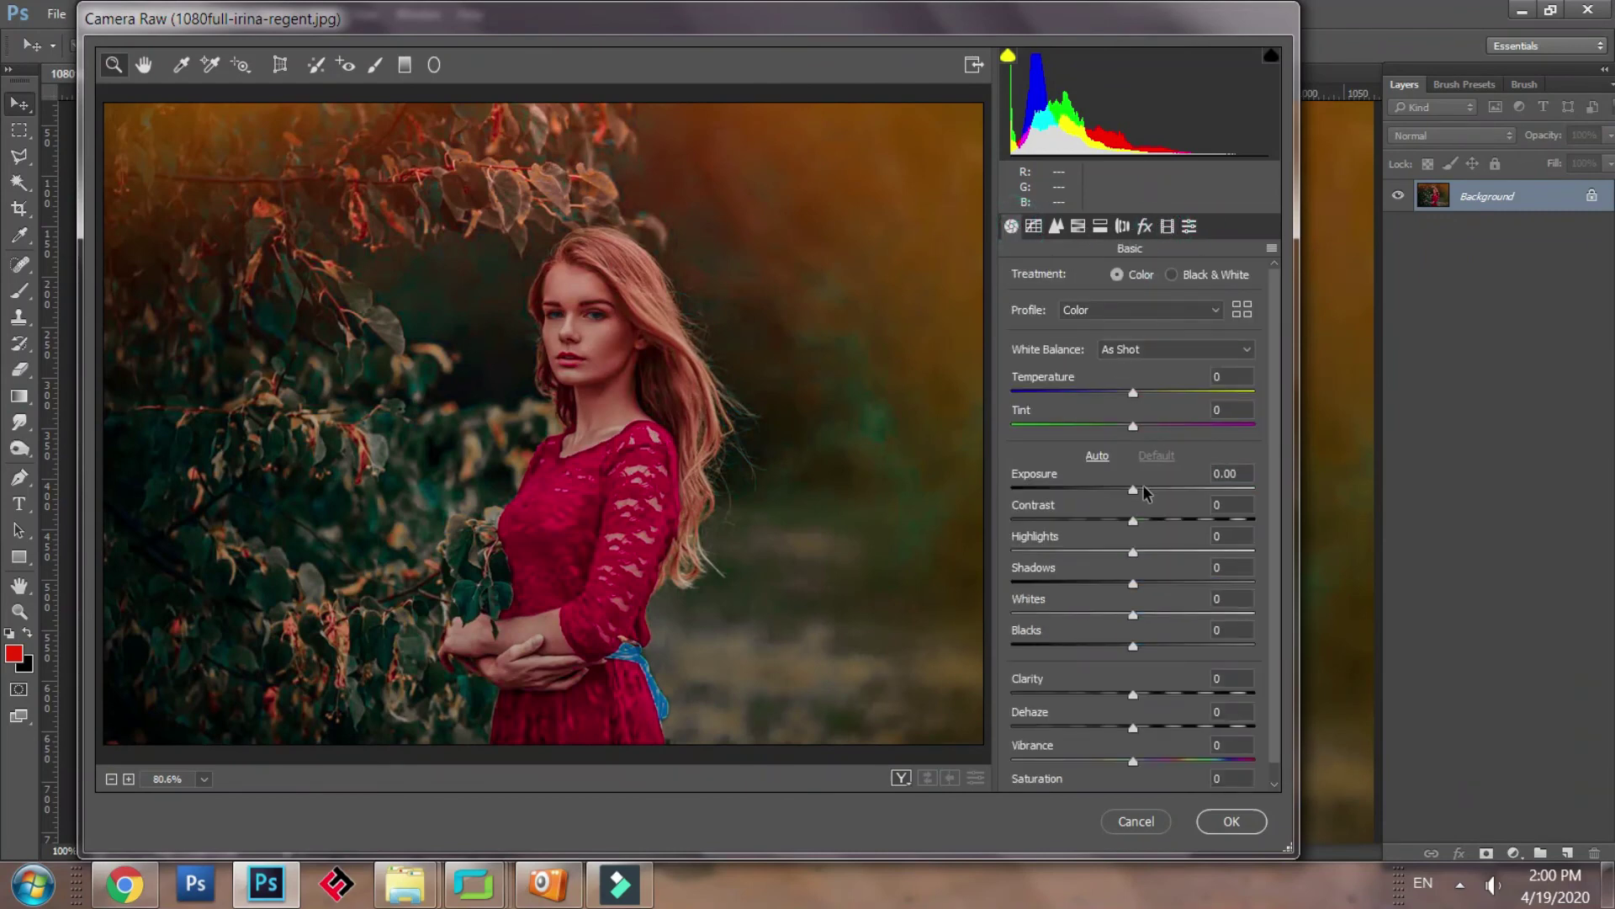
drag(1143, 489, 1149, 487)
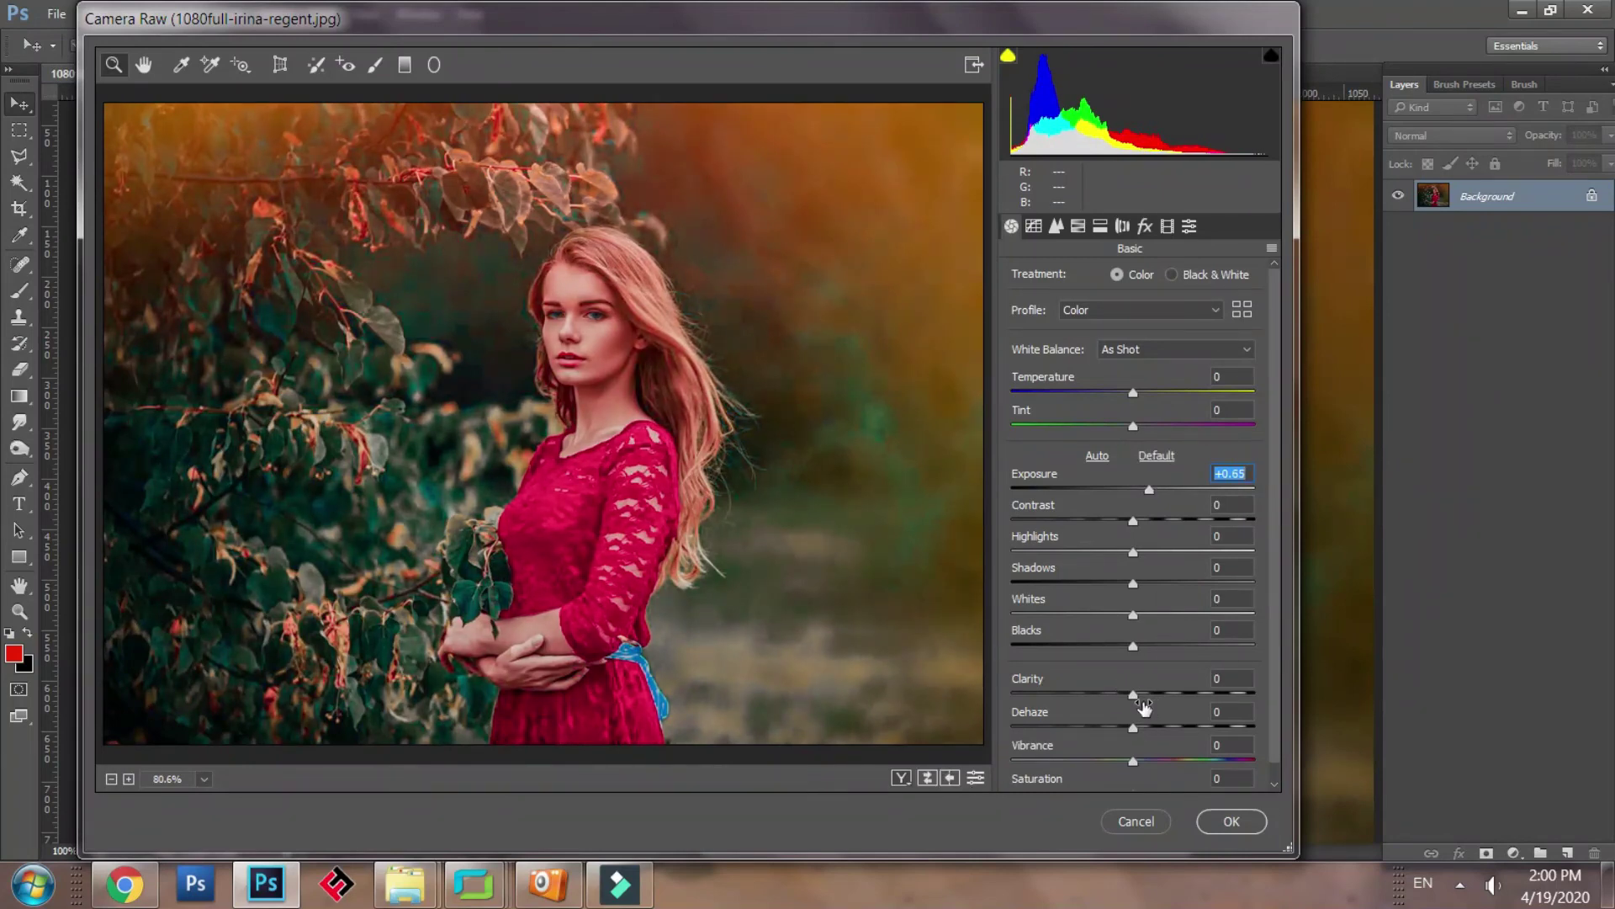
drag(1134, 695, 1245, 701)
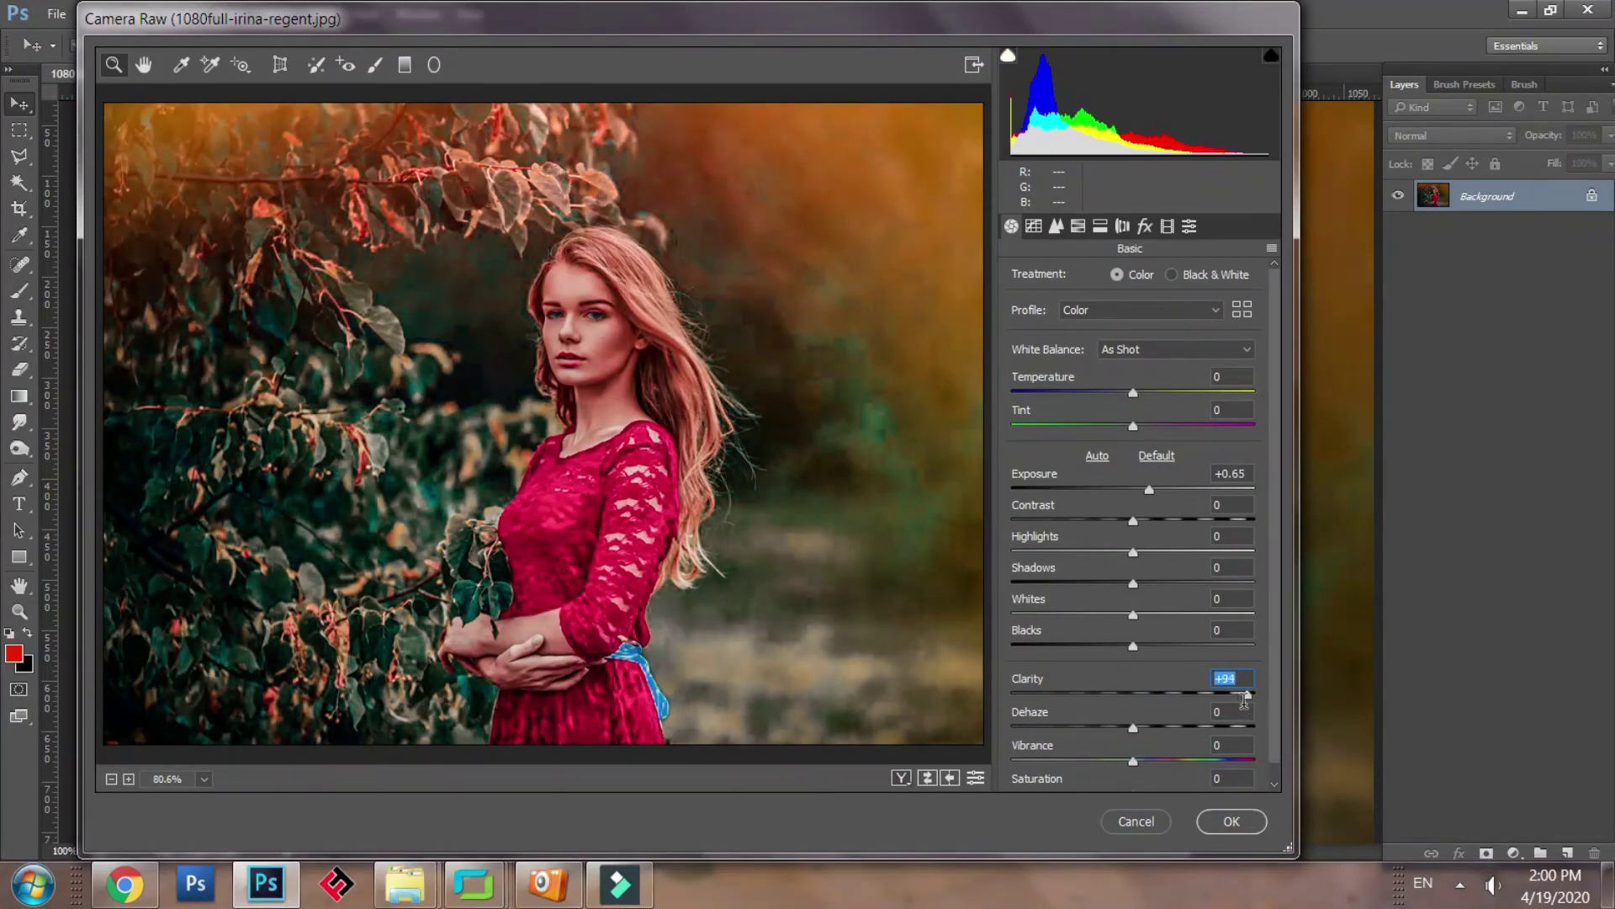
click(1232, 830)
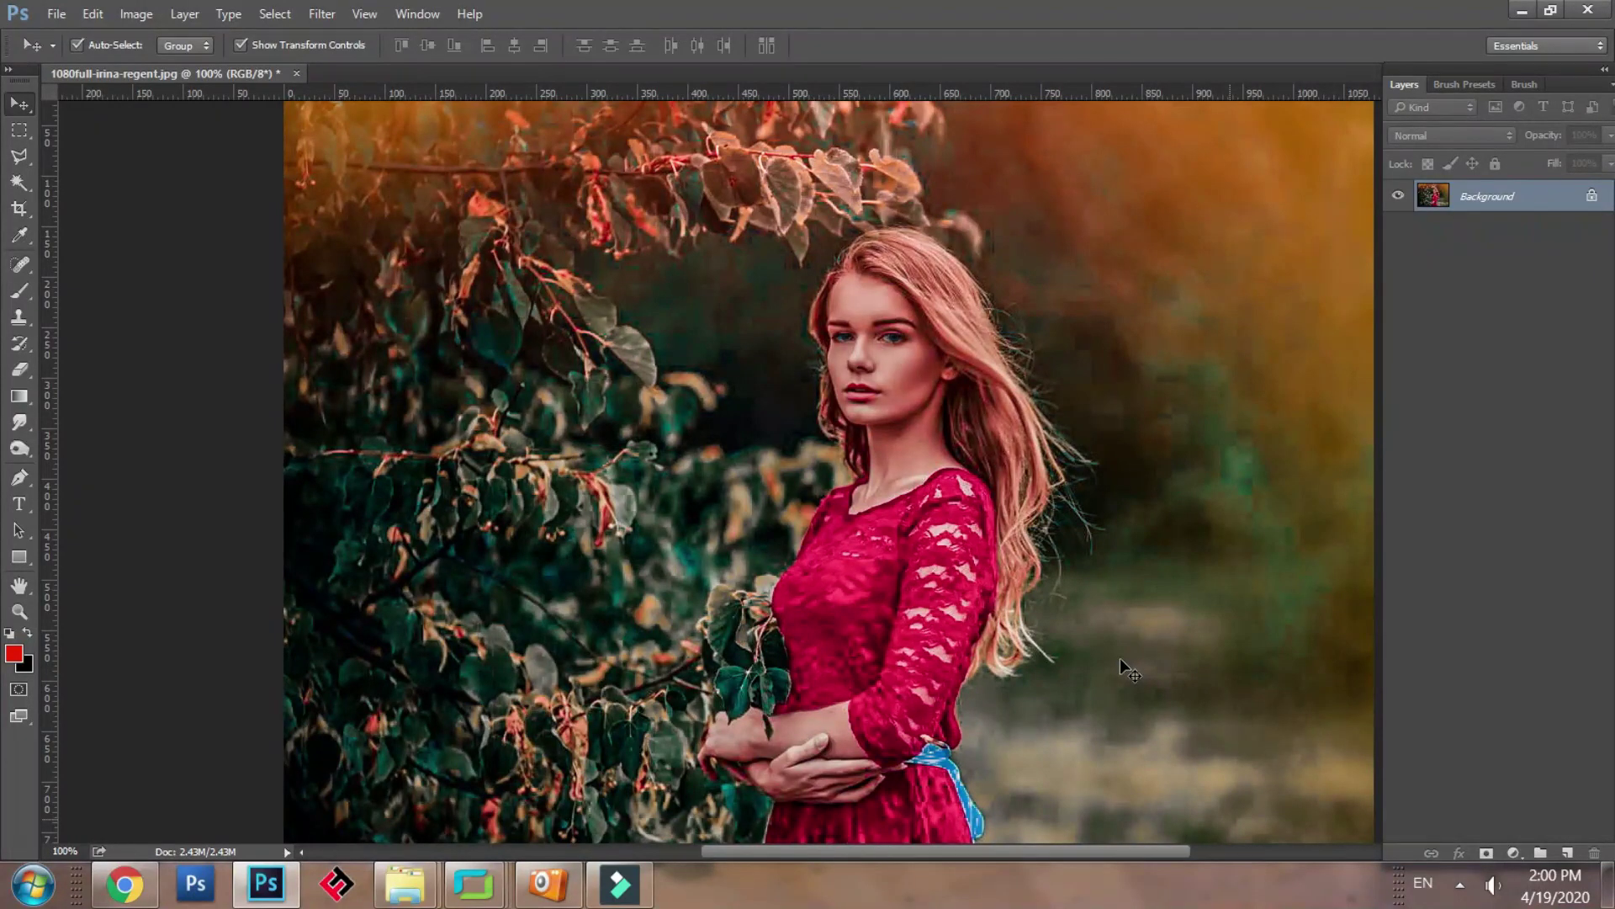
Examine the graded portrait at reduced and full magnification, ending with the whole image in view at 66.67%.
key(ctrl+minus)
key(ctrl+minus)
key(ctrl+minus)
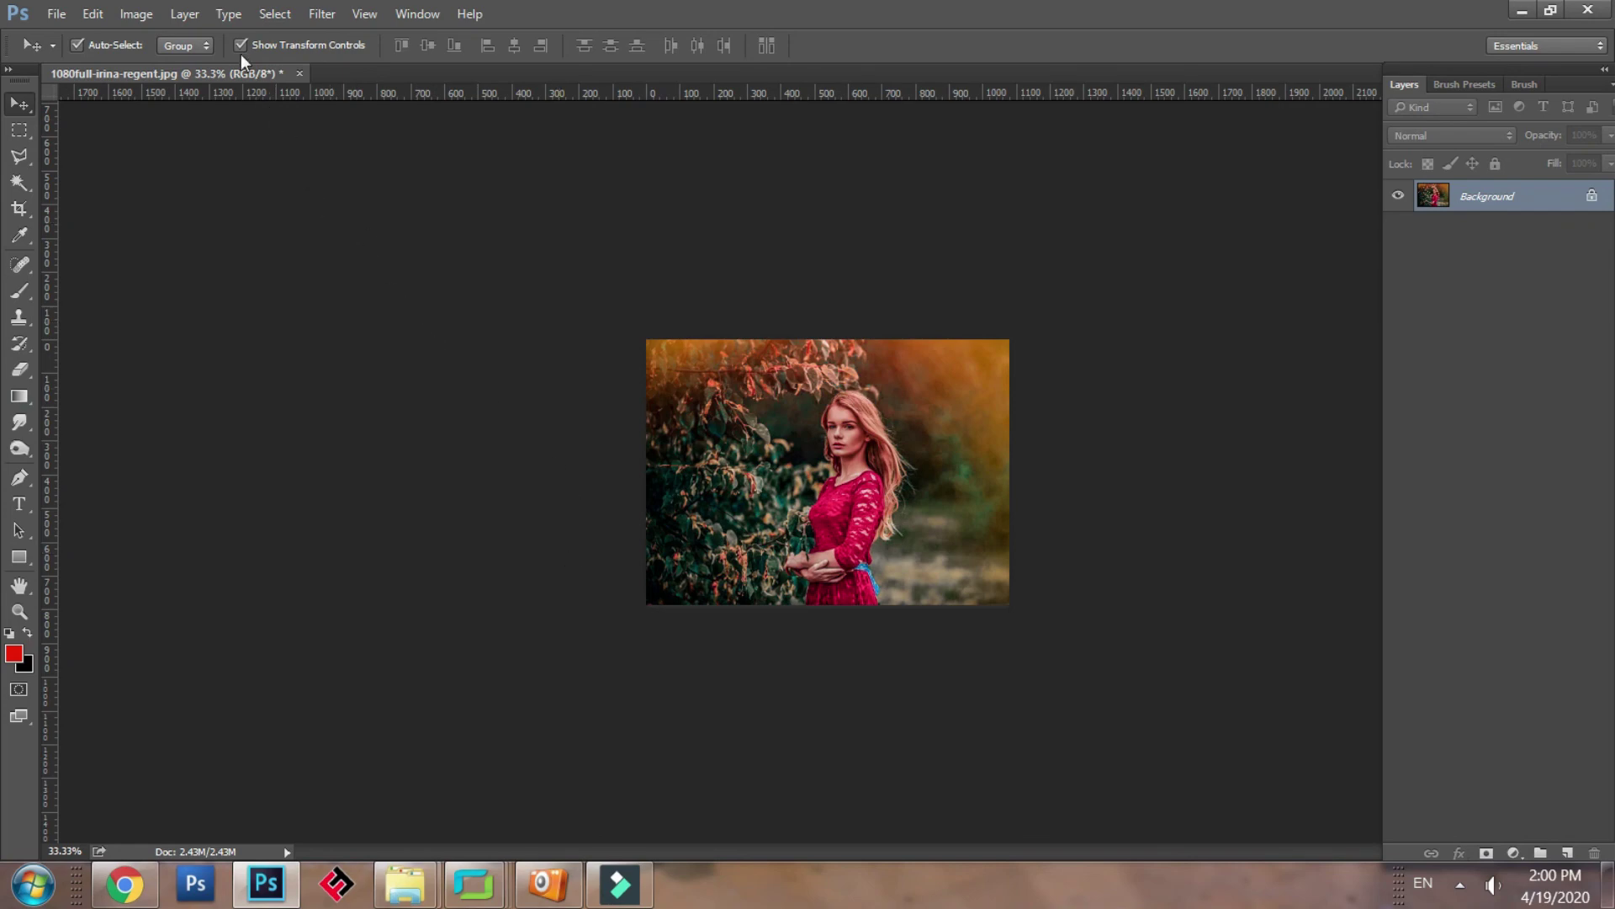
key(ctrl+plus)
key(ctrl+plus)
key(ctrl+plus)
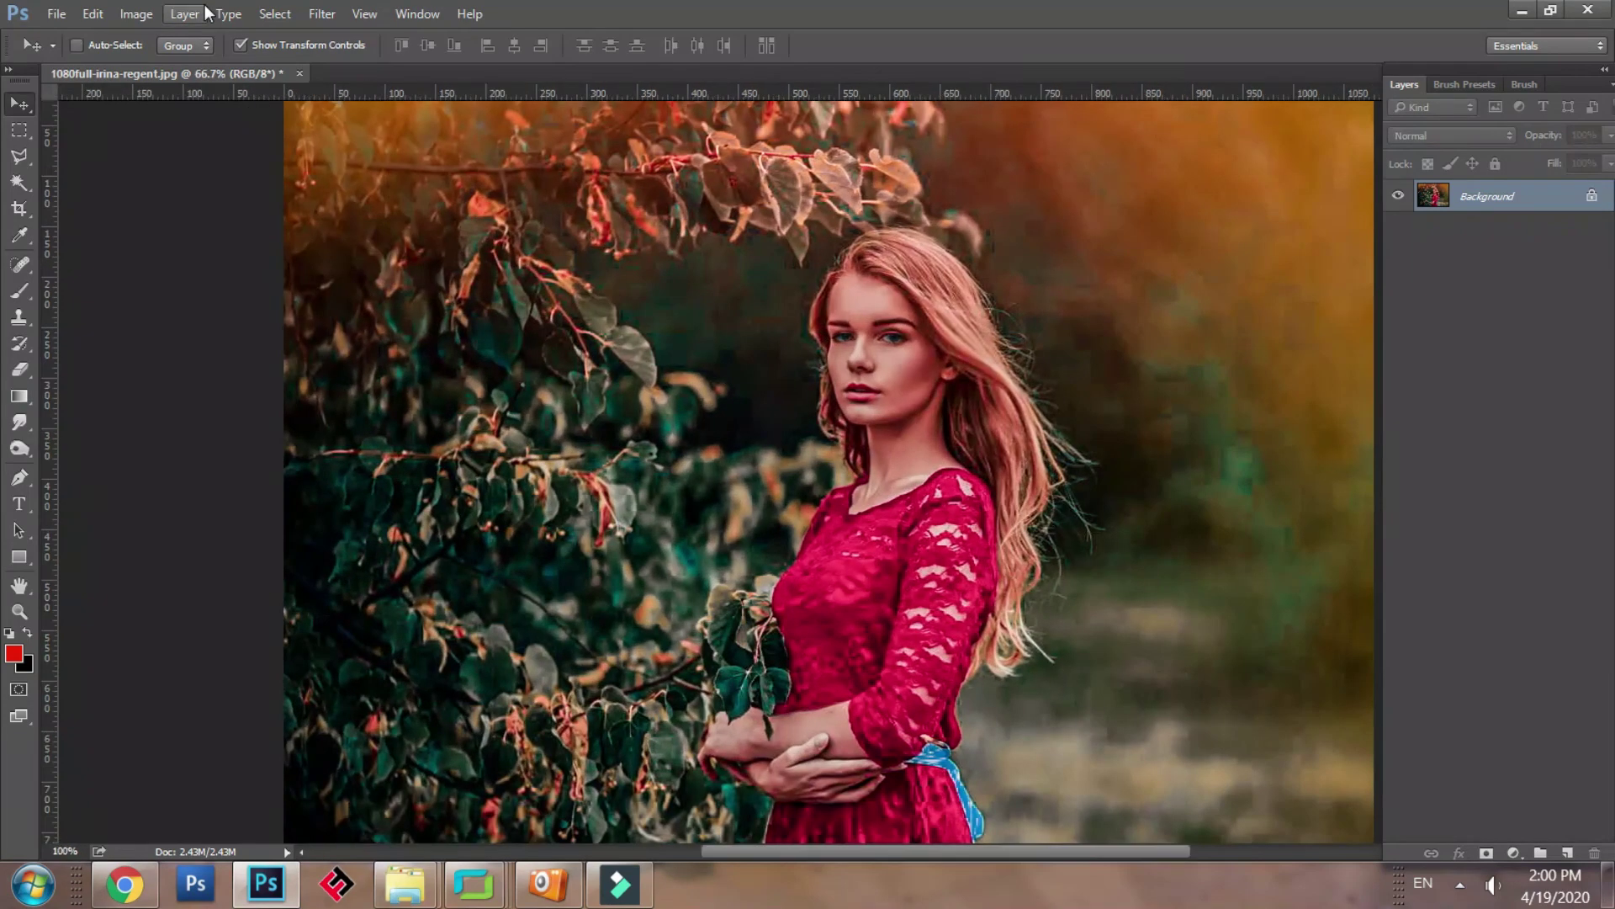
key(ctrl+minus)
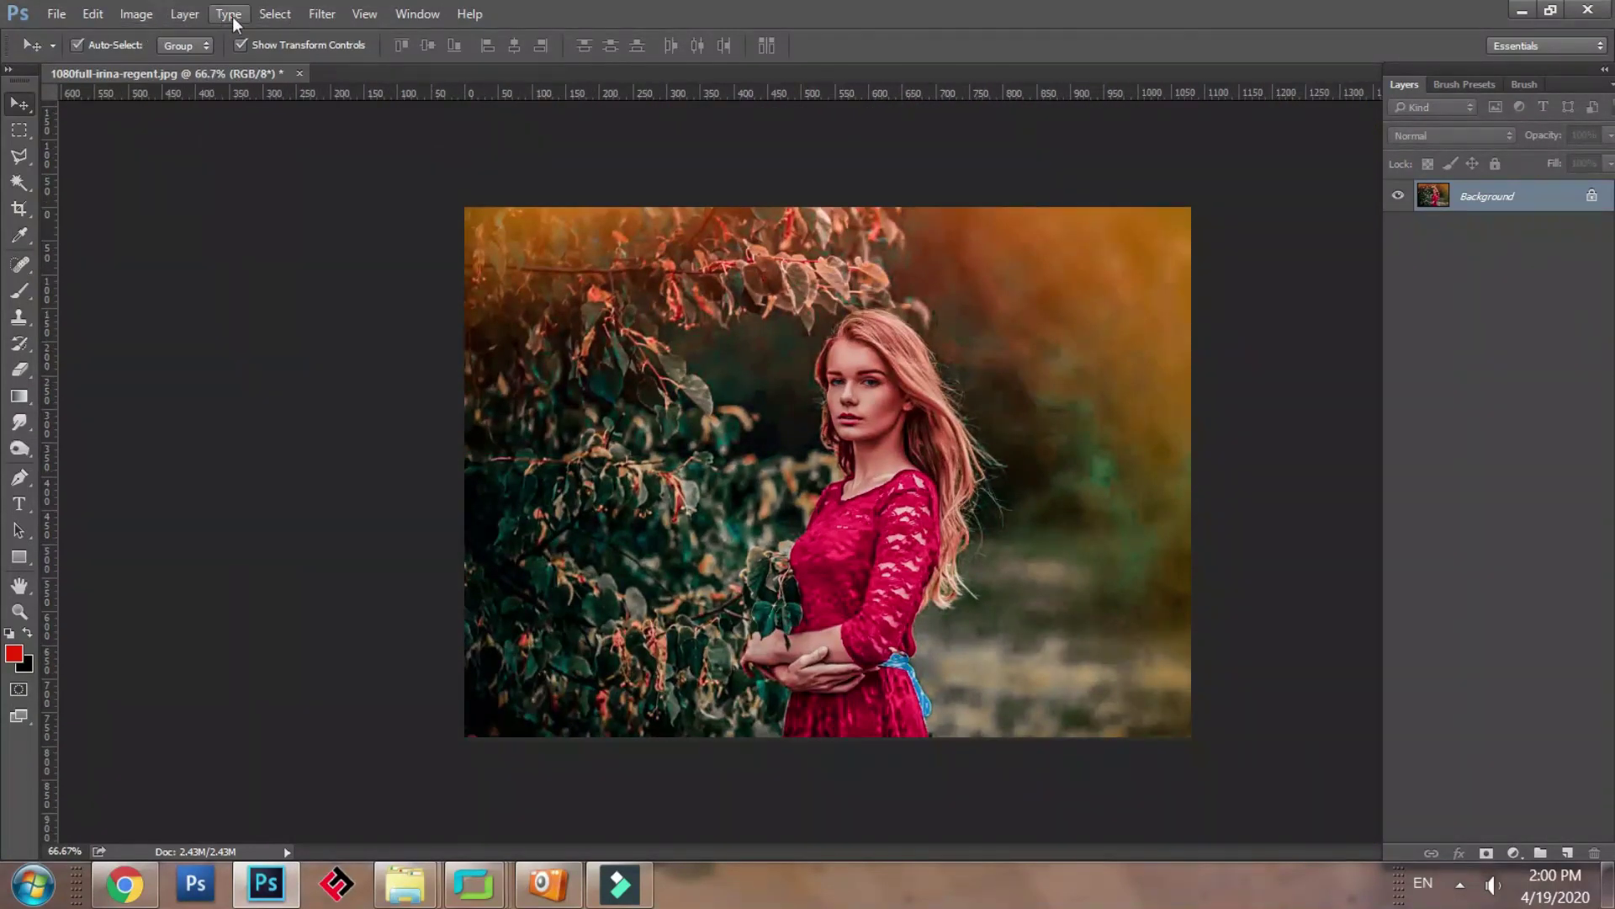
Save the image to the Desktop as a new JPEG, adding a plus sign to the end of the original file name.
click(57, 14)
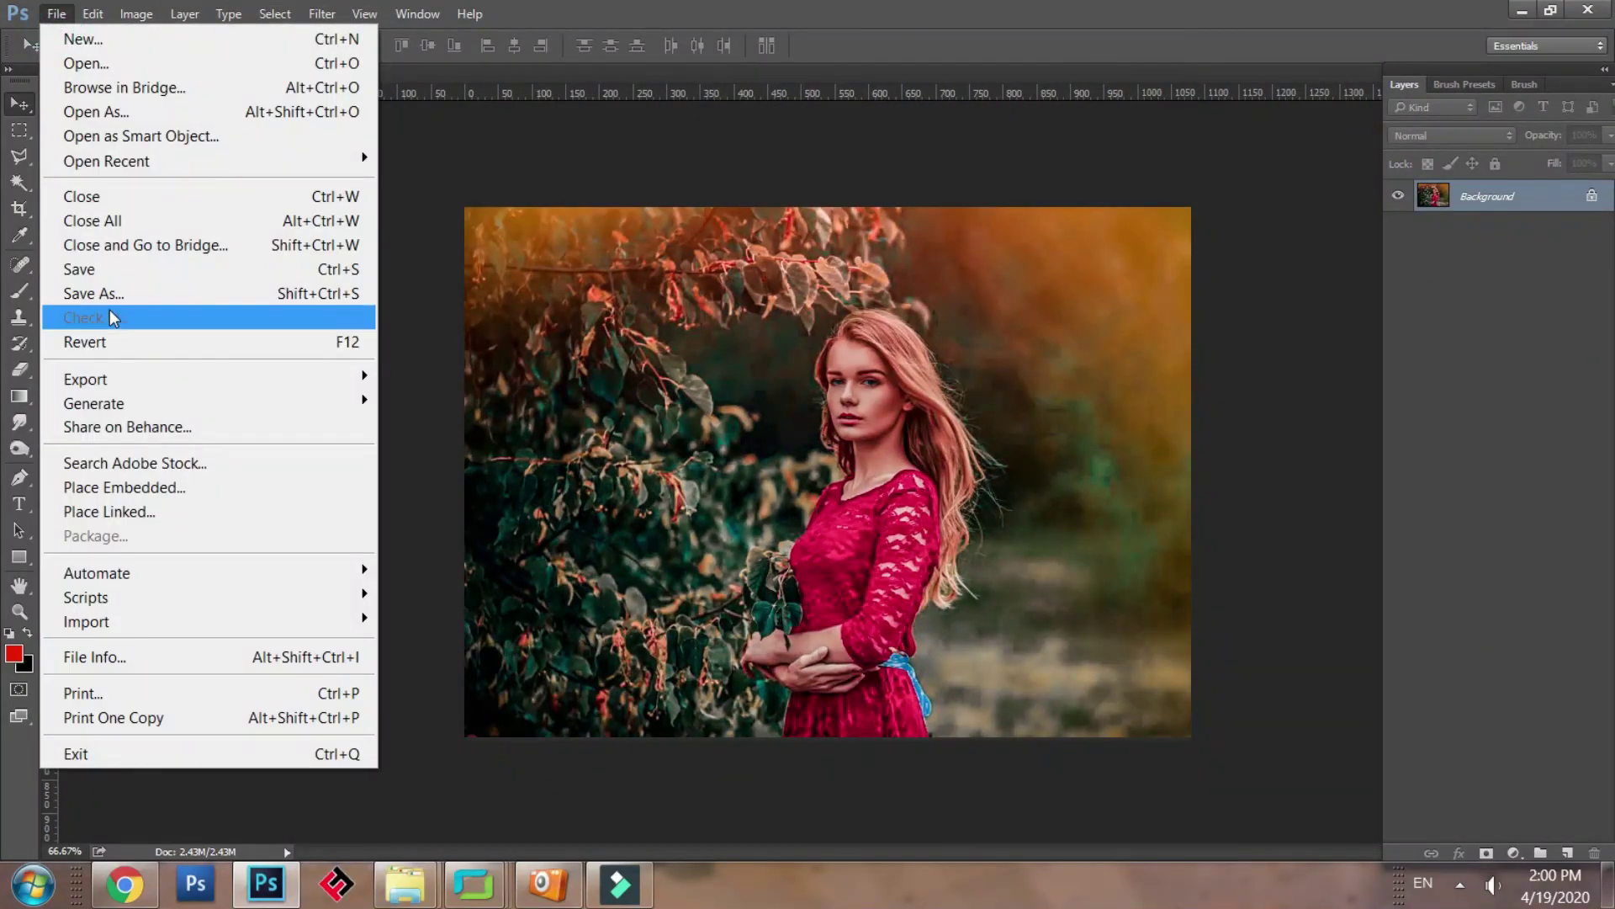
click(110, 300)
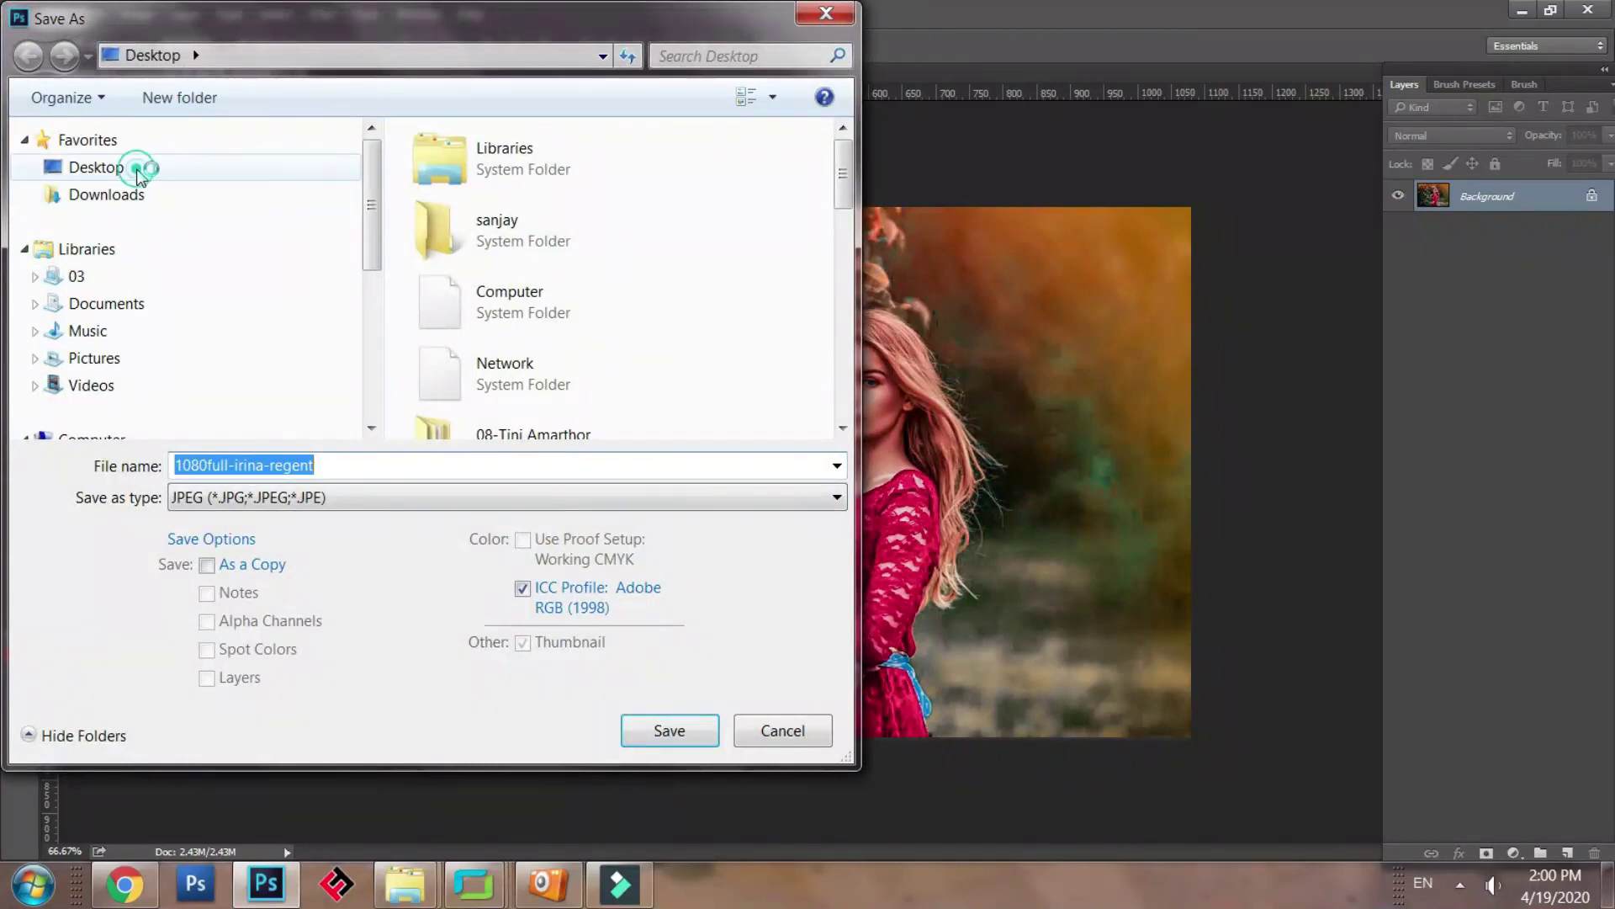
click(141, 170)
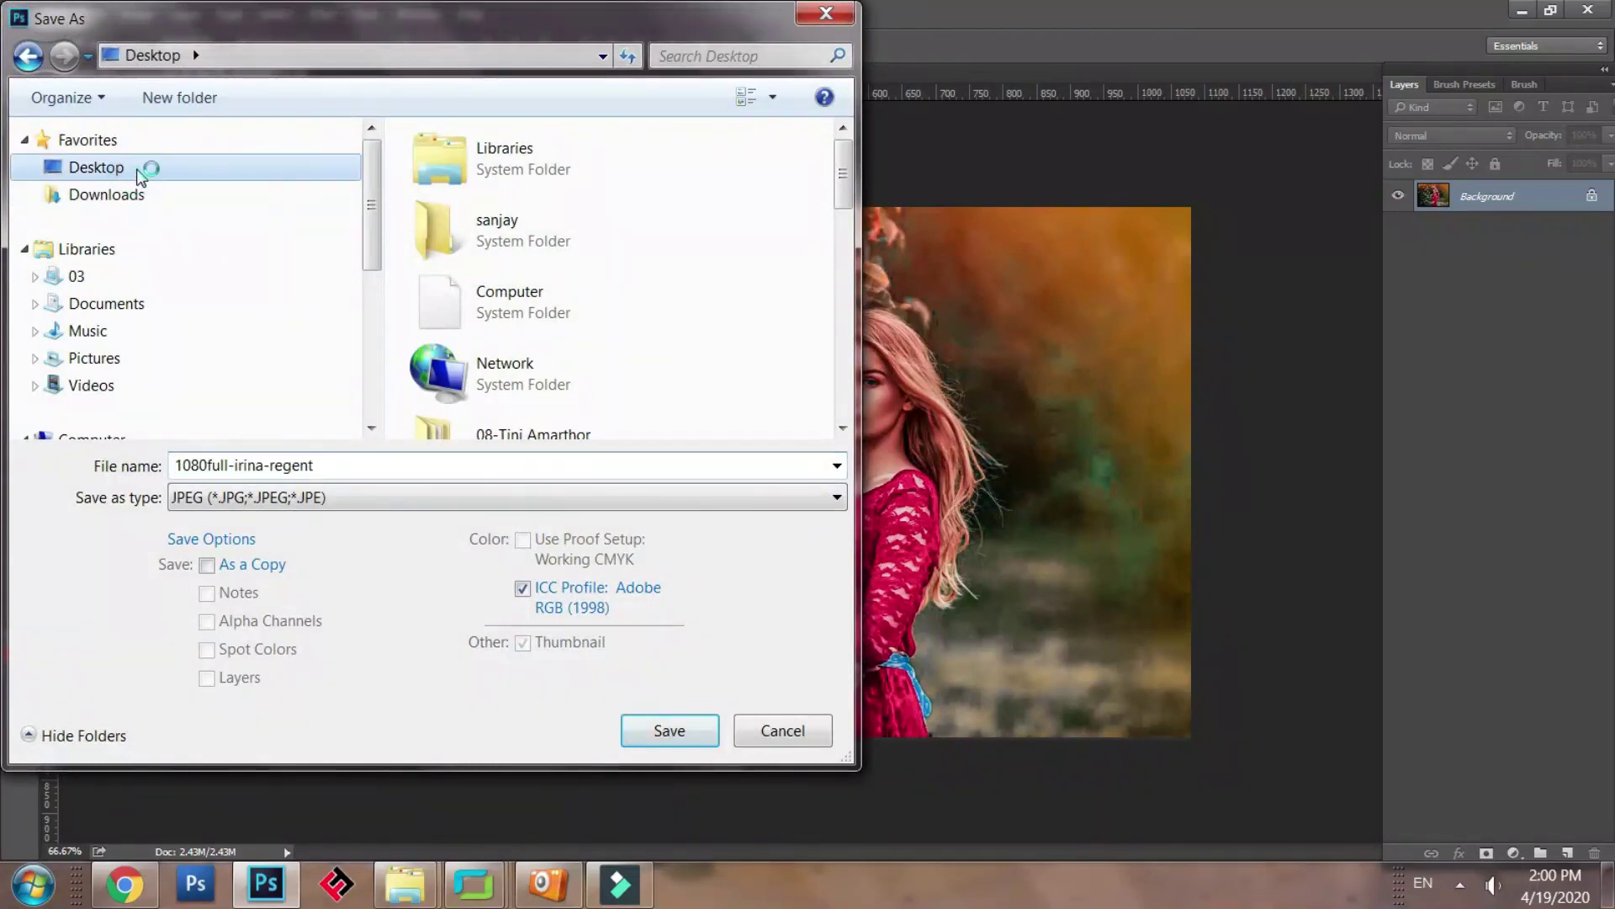
click(361, 468)
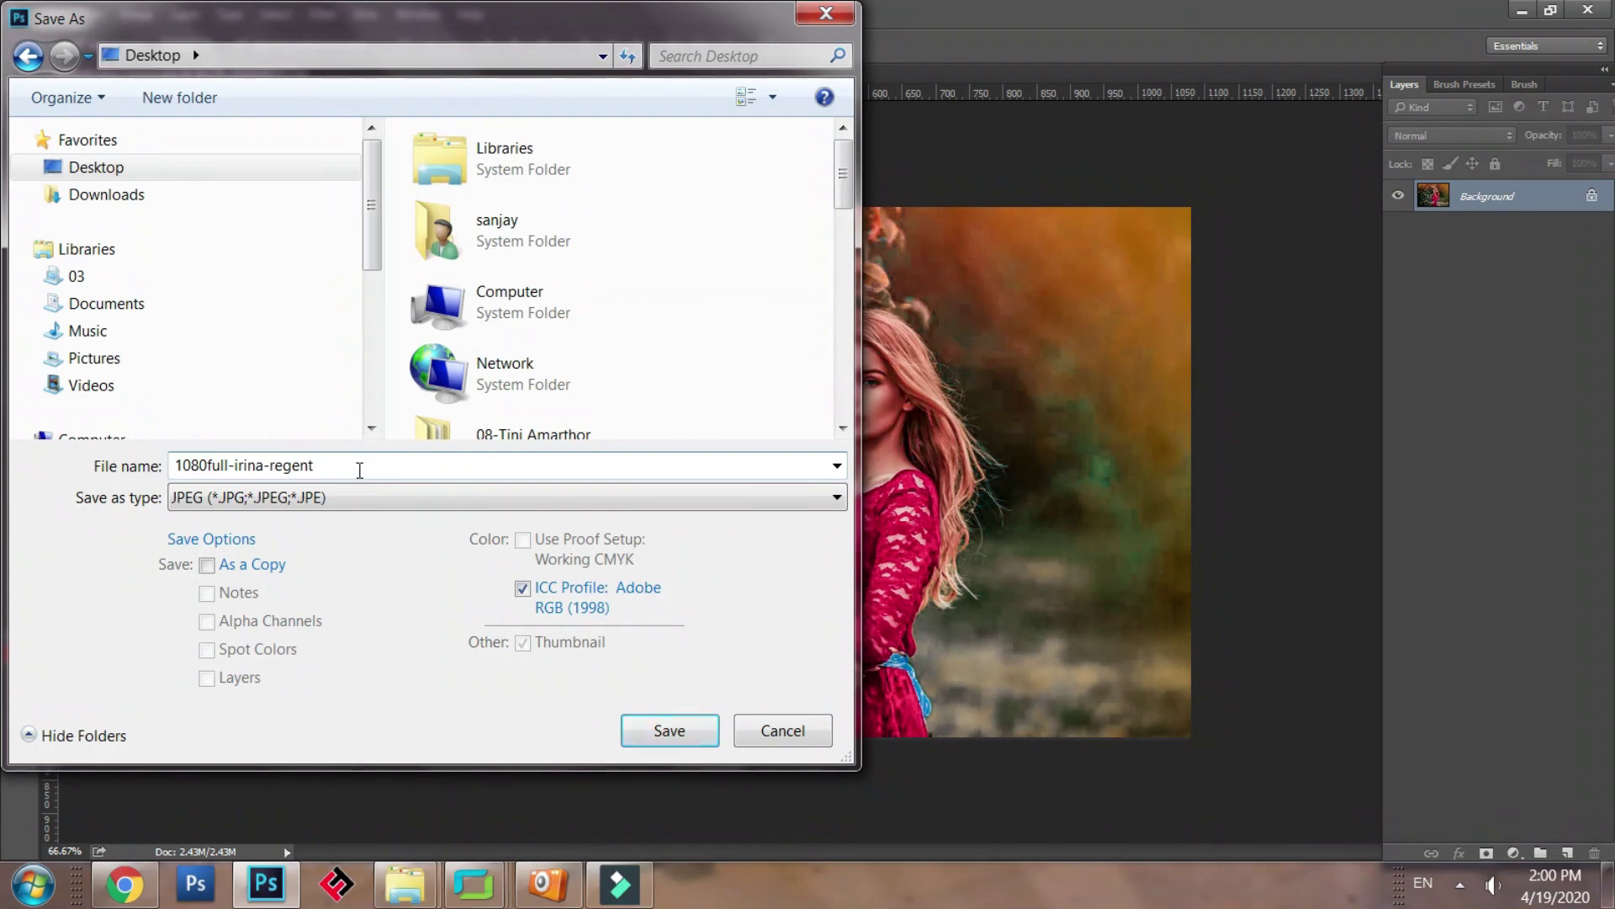
click(624, 730)
click(930, 235)
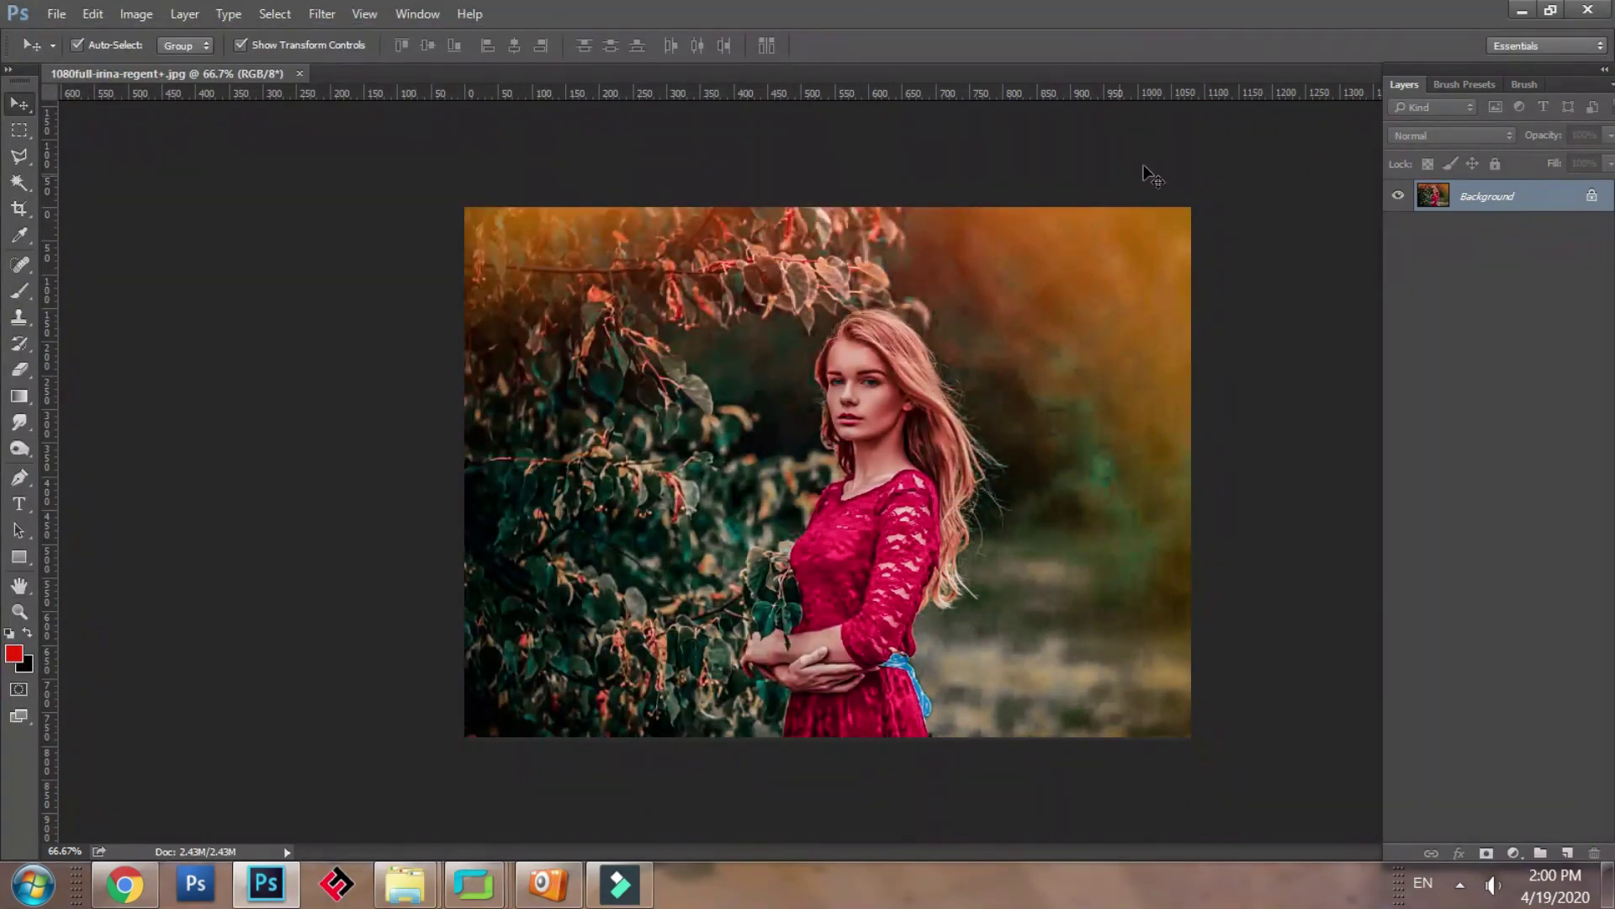
Close Photoshop, refresh the desktop and switch to the Filmora9 video project.
click(1585, 12)
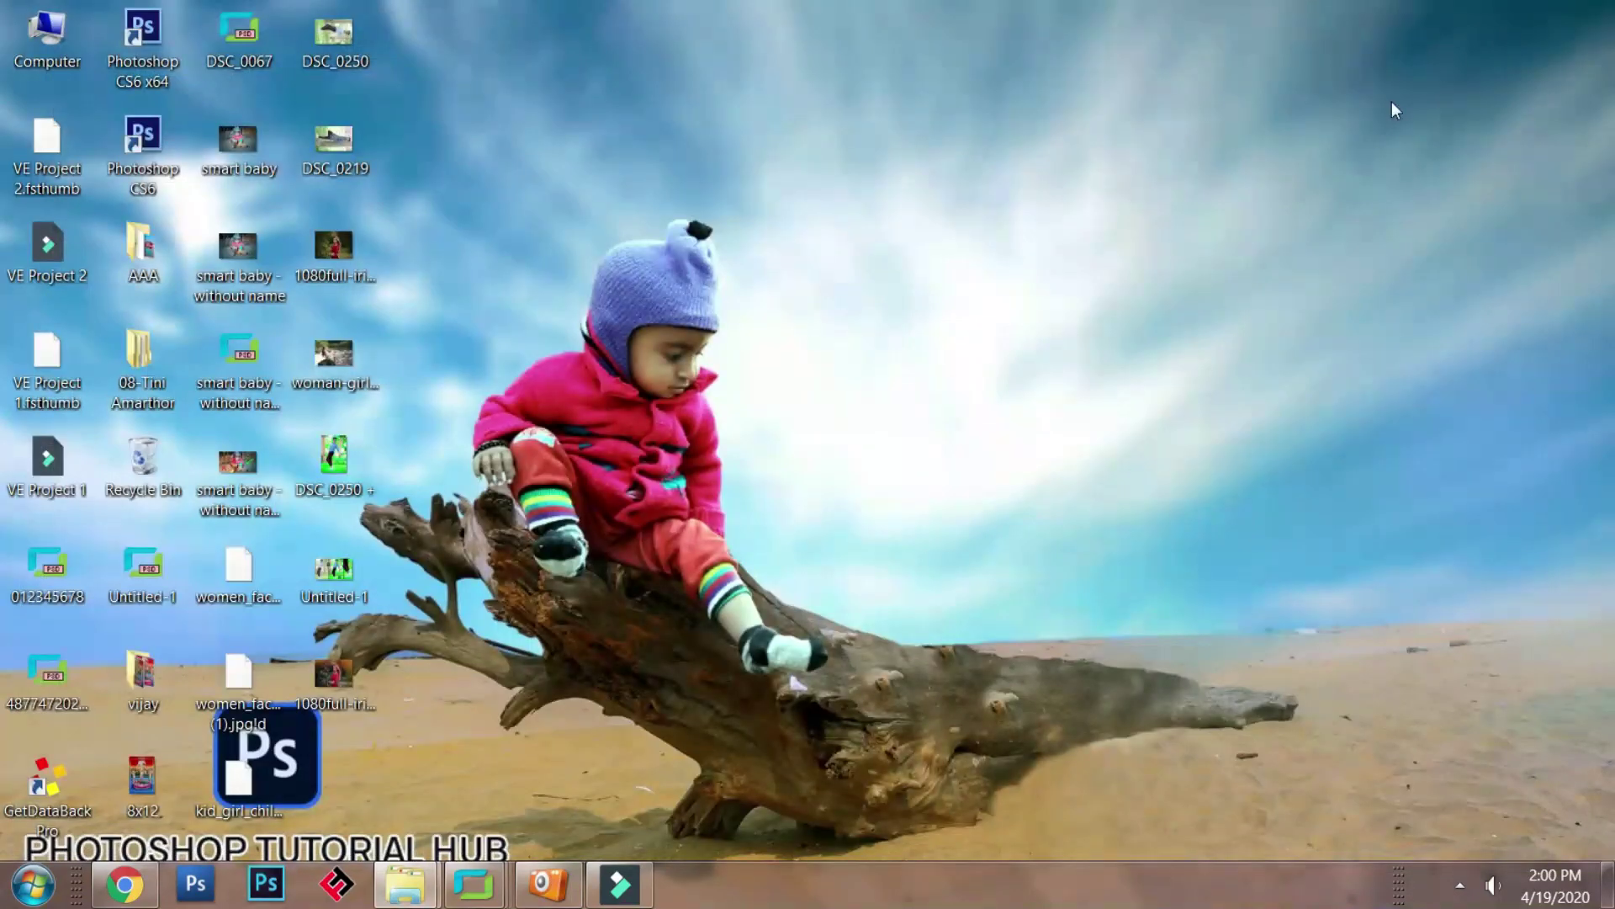
right_click(1081, 245)
click(1115, 296)
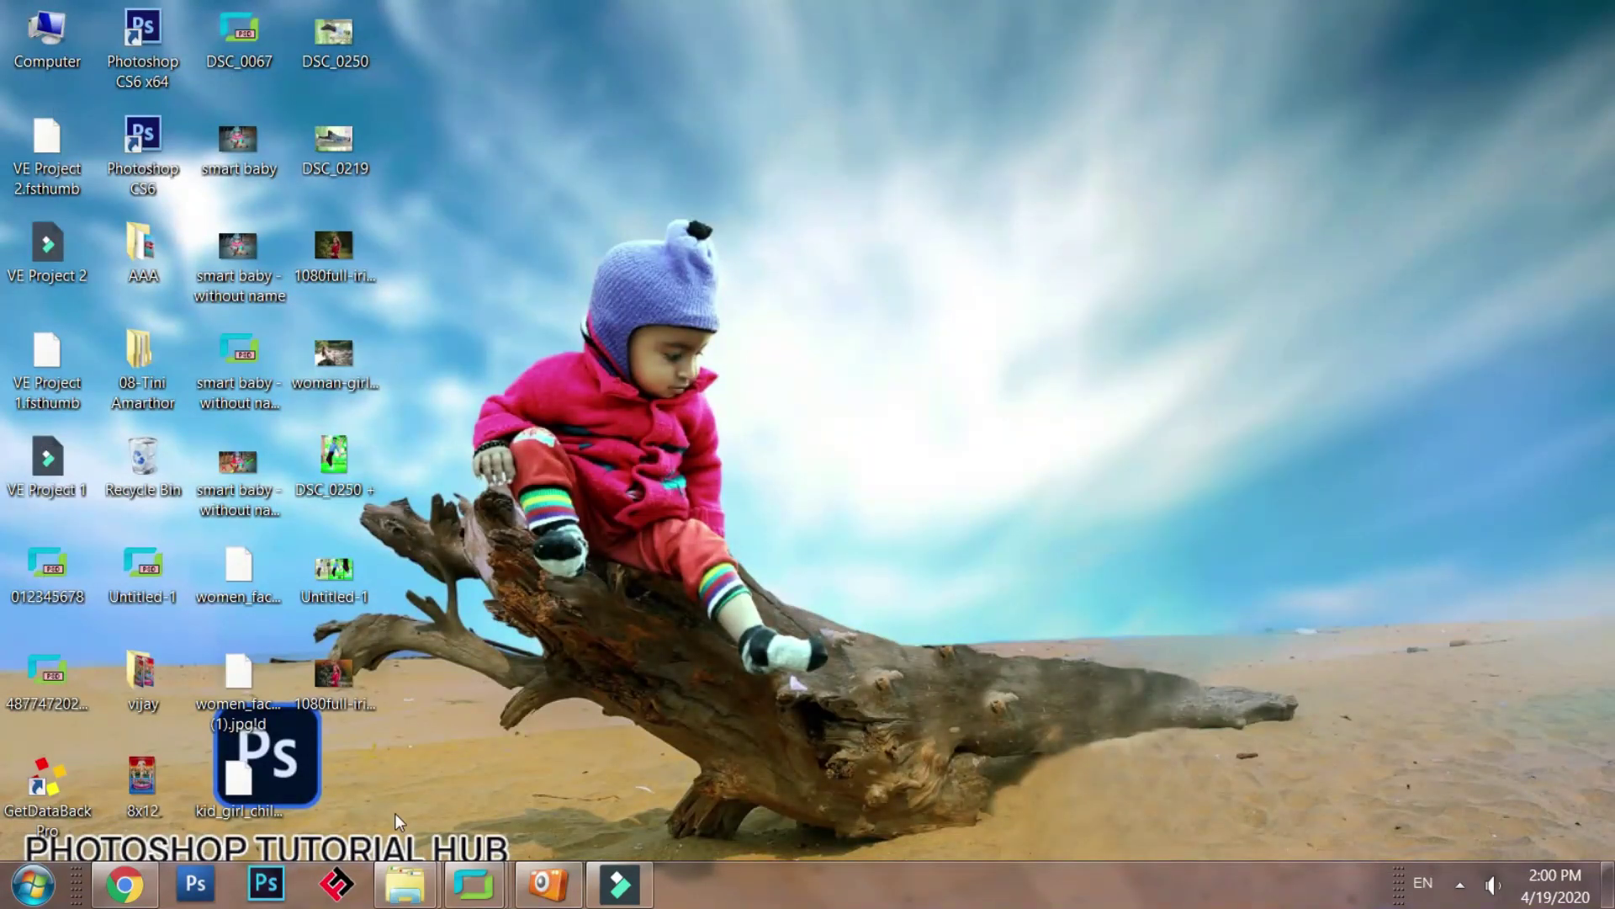
click(642, 894)
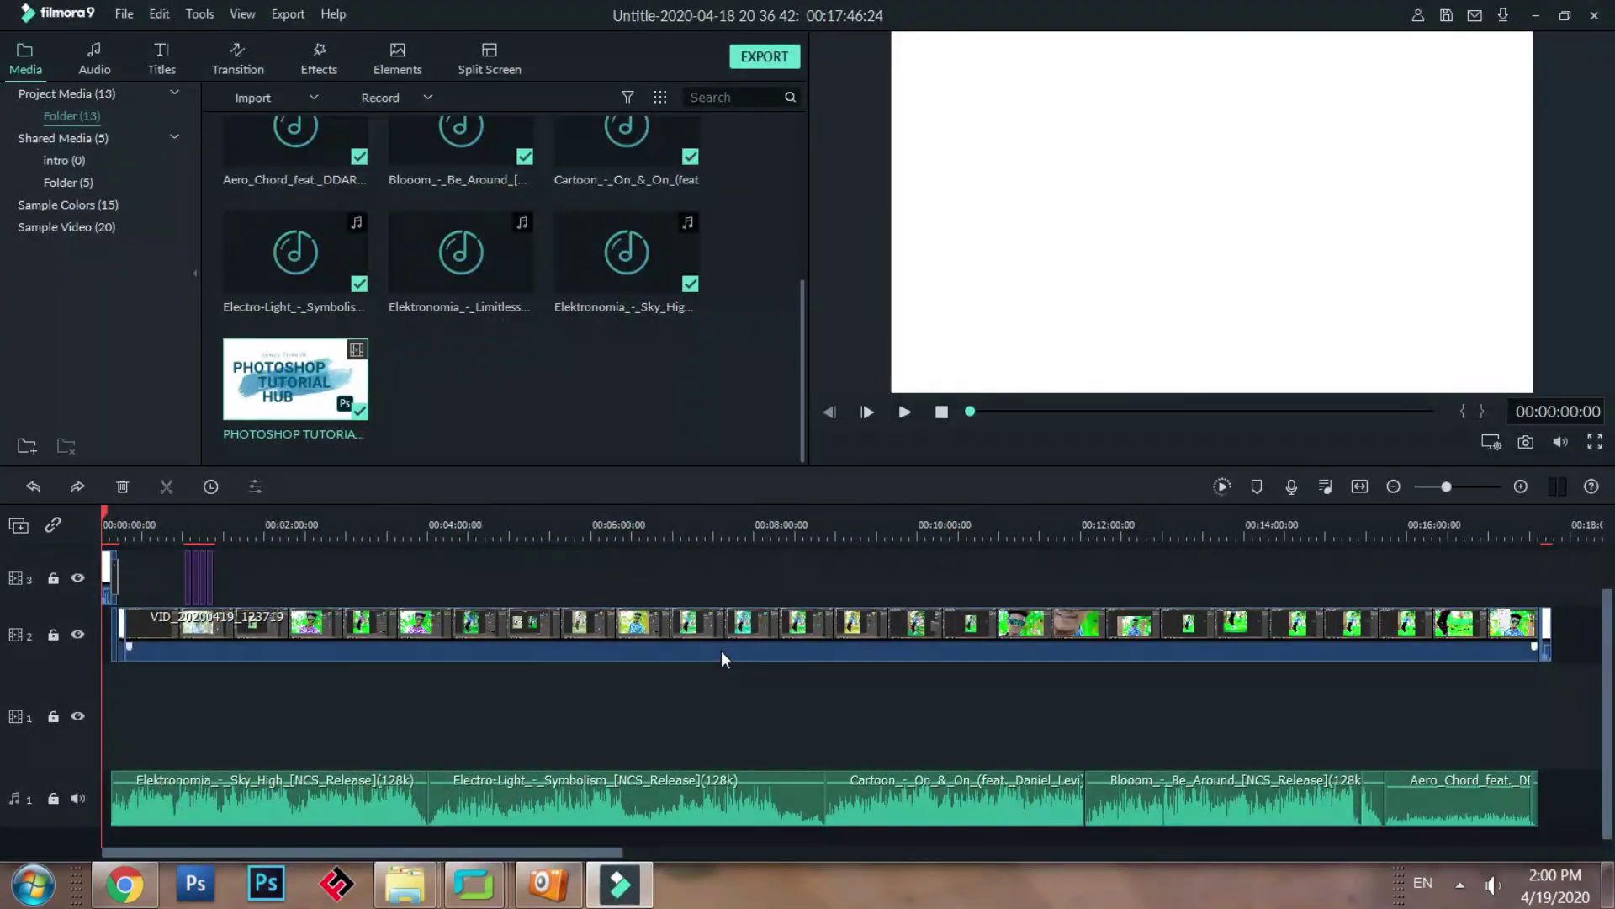